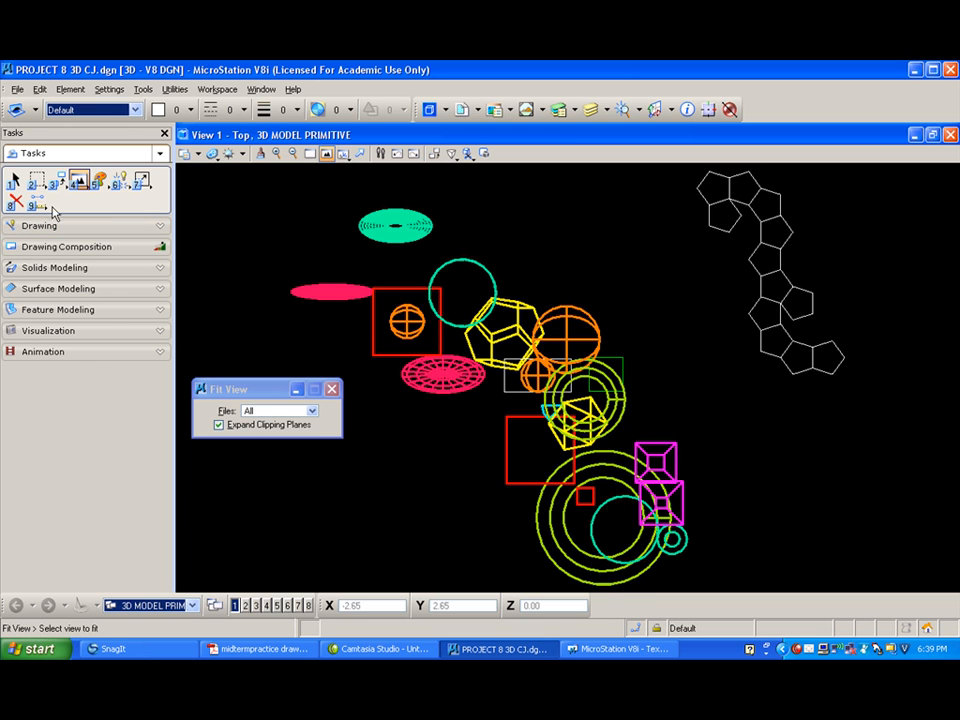
Delete the pentagon pattern, the teal mesh and cylinder, the magenta frustums, the upper torus and both yellow polyhedra
click(15, 201)
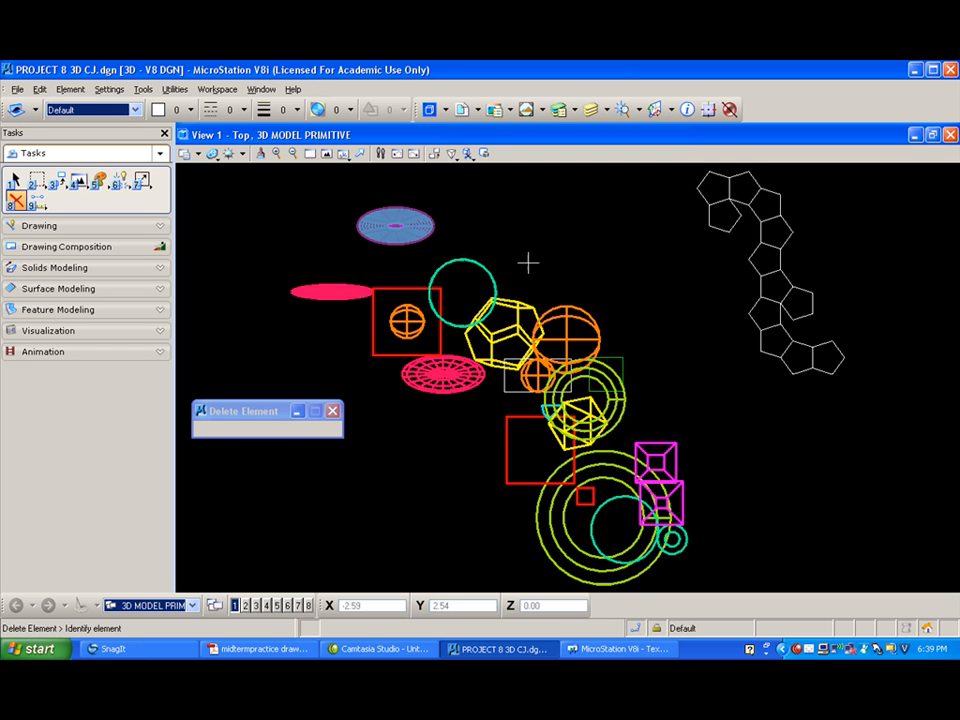
click(706, 209)
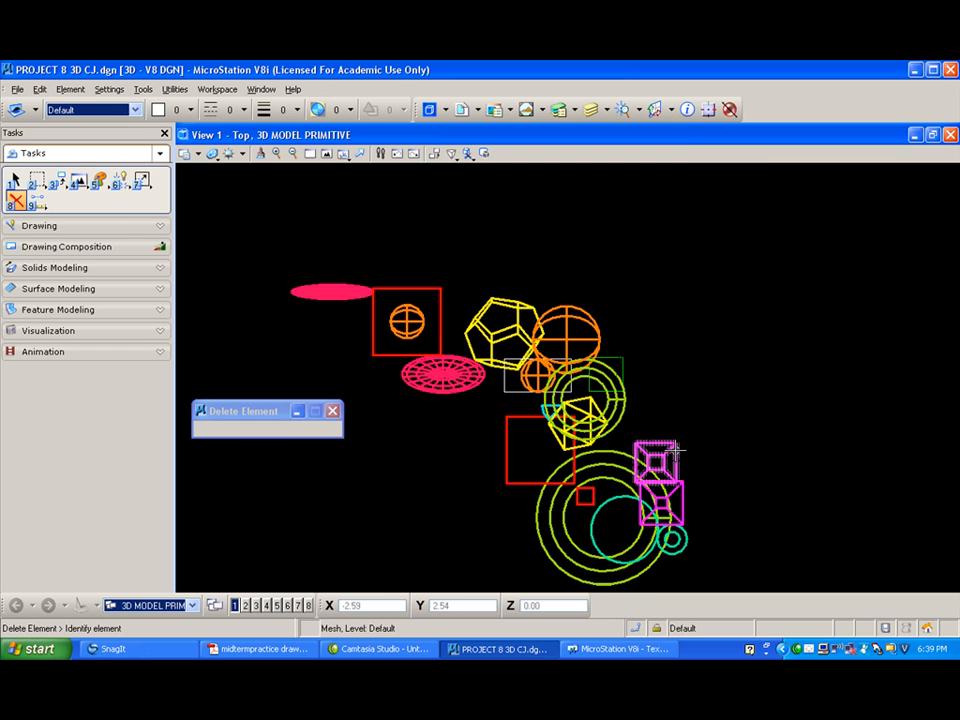
click(684, 480)
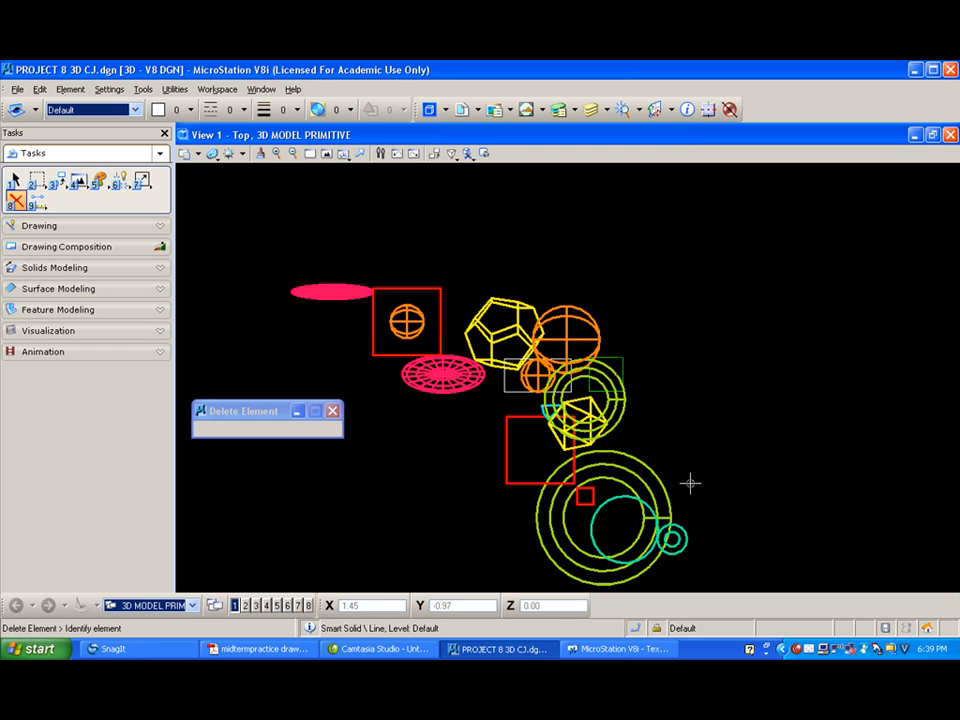
click(627, 411)
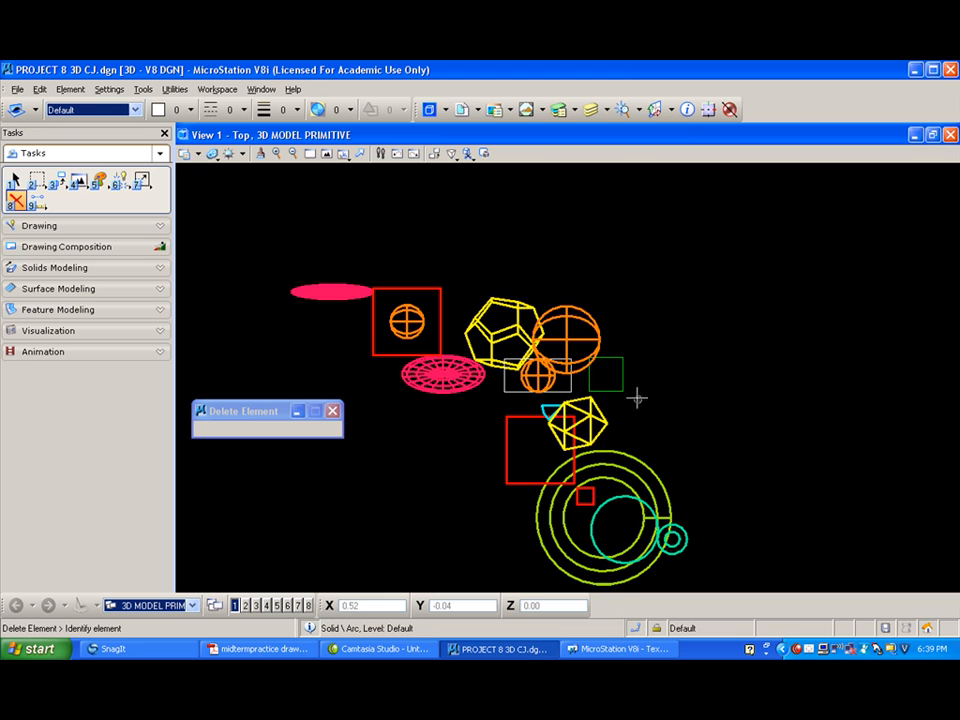
click(524, 310)
click(606, 410)
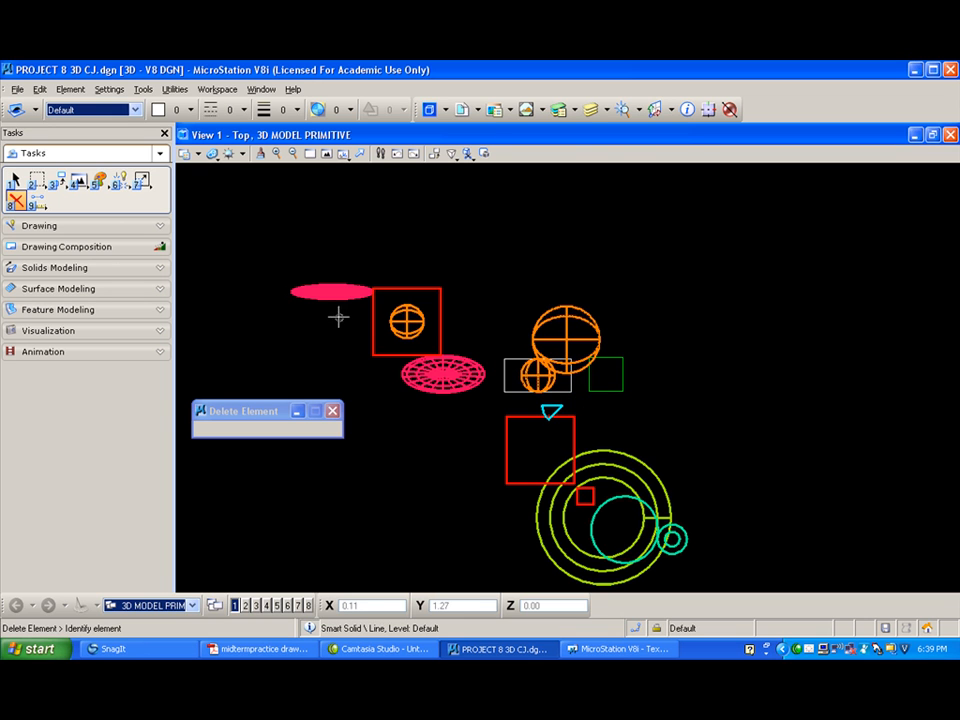
In isometric view, delete the small sphere at the white box, both teal cones, the torus, the narrow red prism and the cyan wedge
click(343, 154)
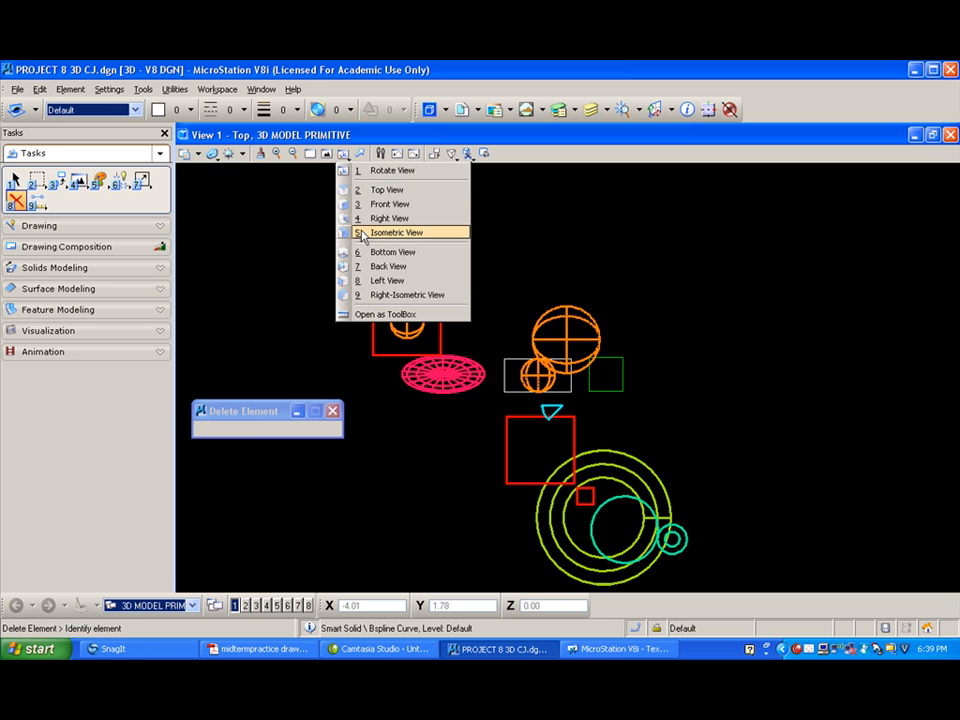
click(362, 233)
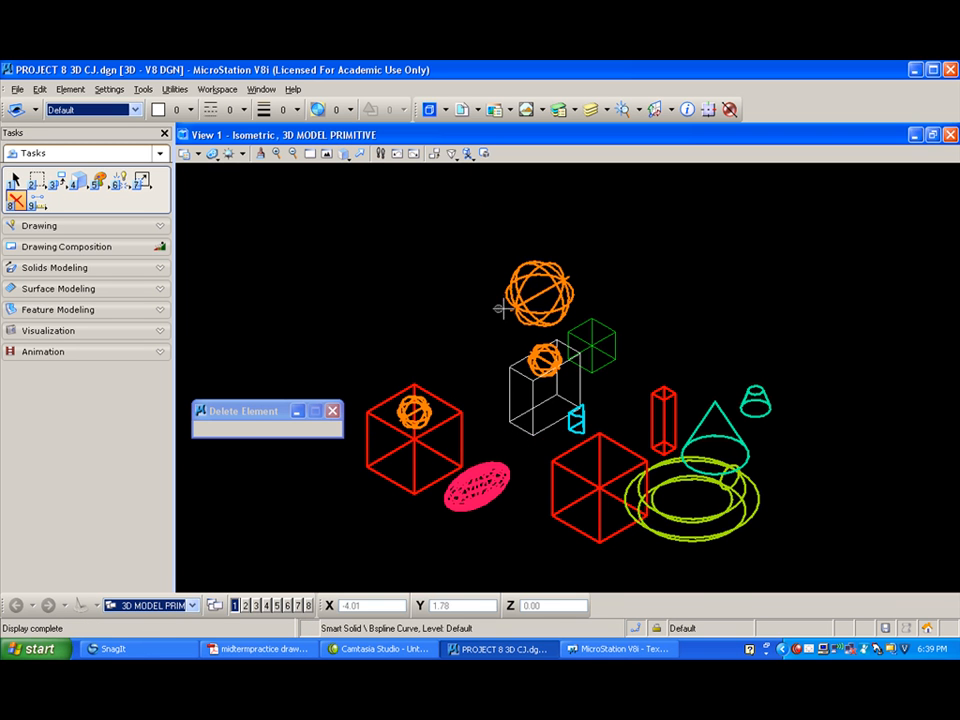
click(540, 348)
click(740, 405)
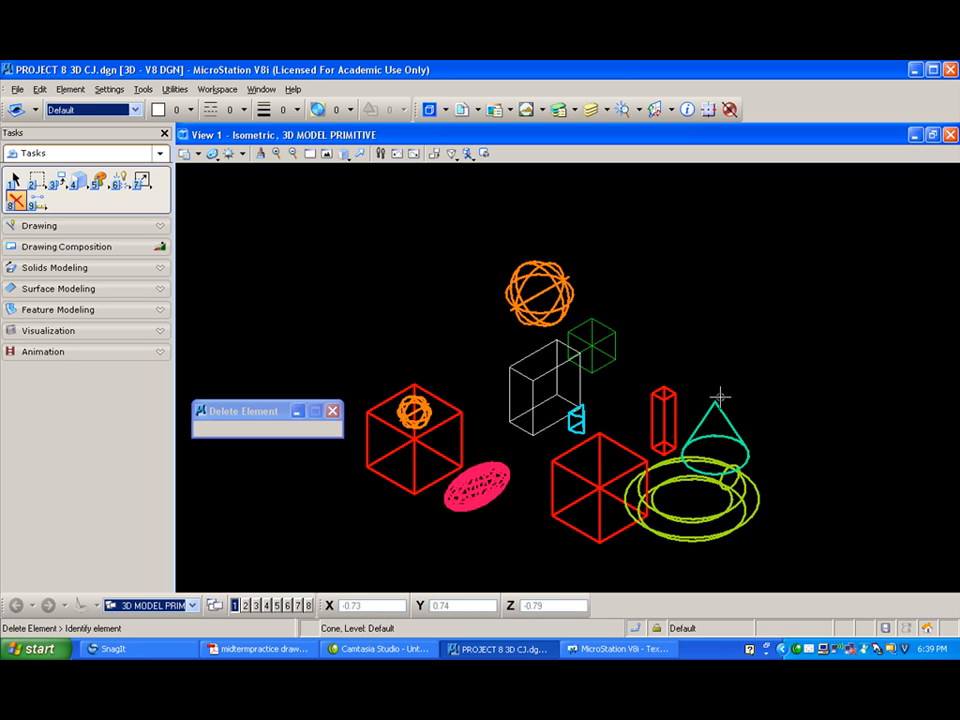
click(718, 403)
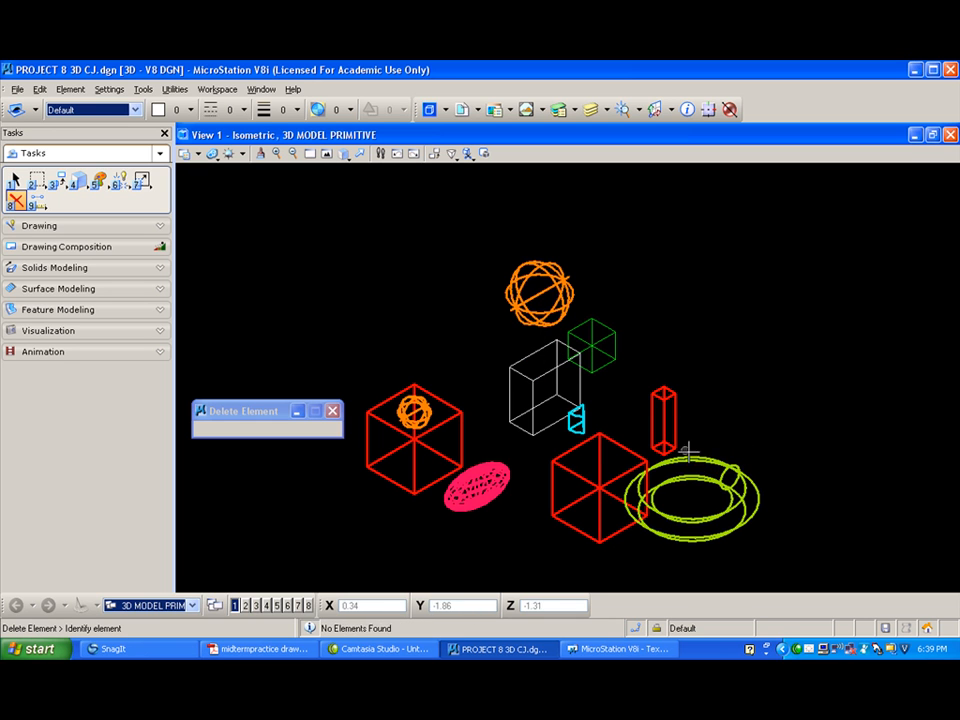
click(667, 438)
click(665, 418)
click(588, 416)
Undo the deletion of the pink ellipsoid and fit all remaining solids in the view
click(497, 476)
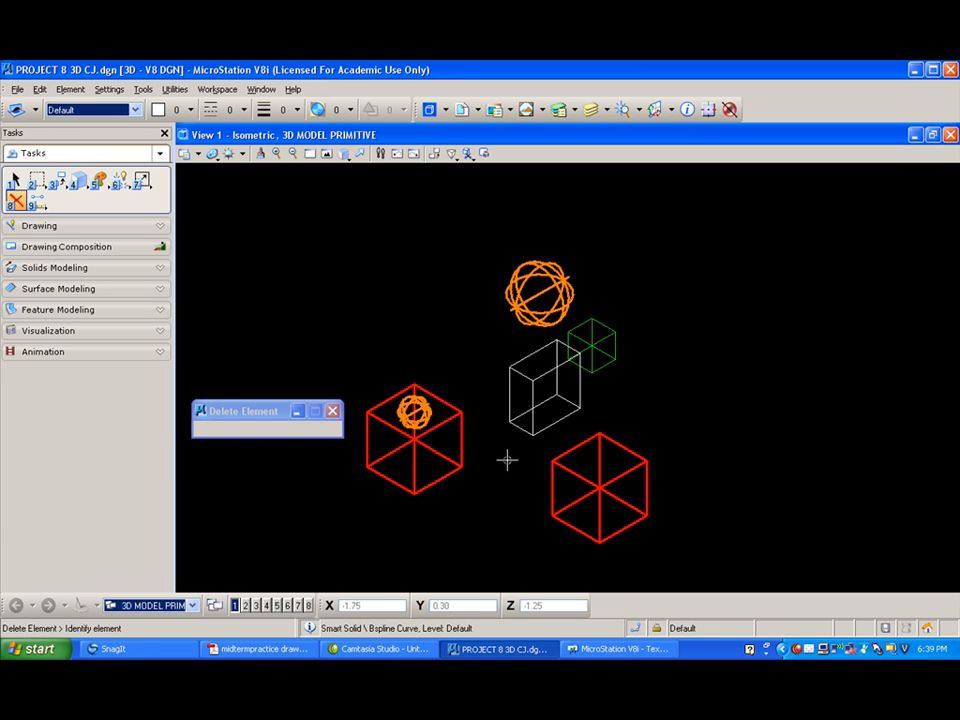
key(ctrl+z)
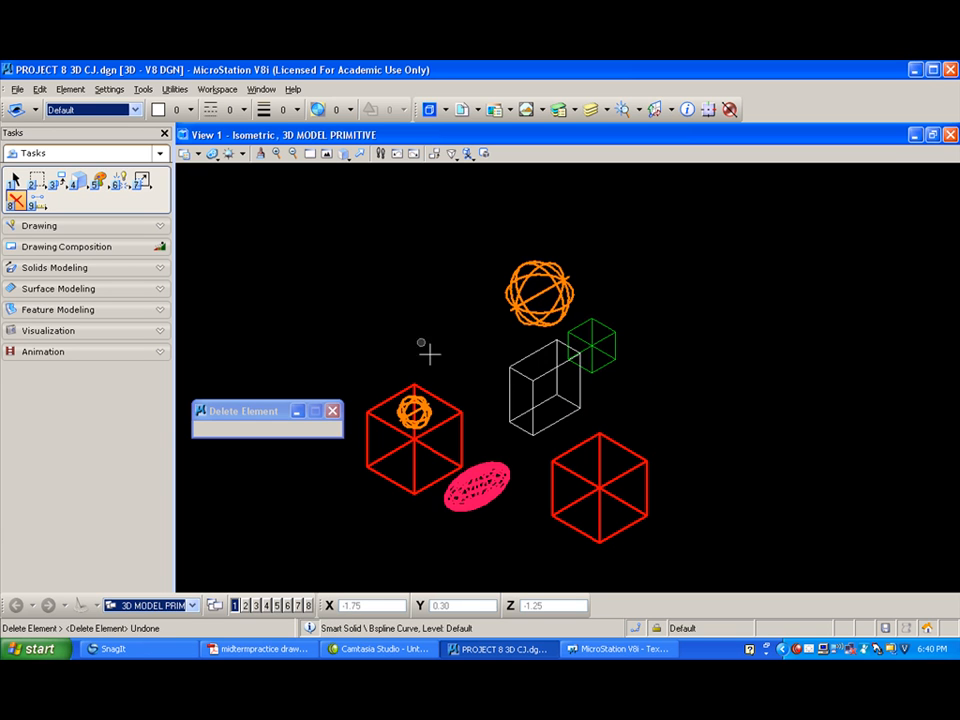
click(327, 155)
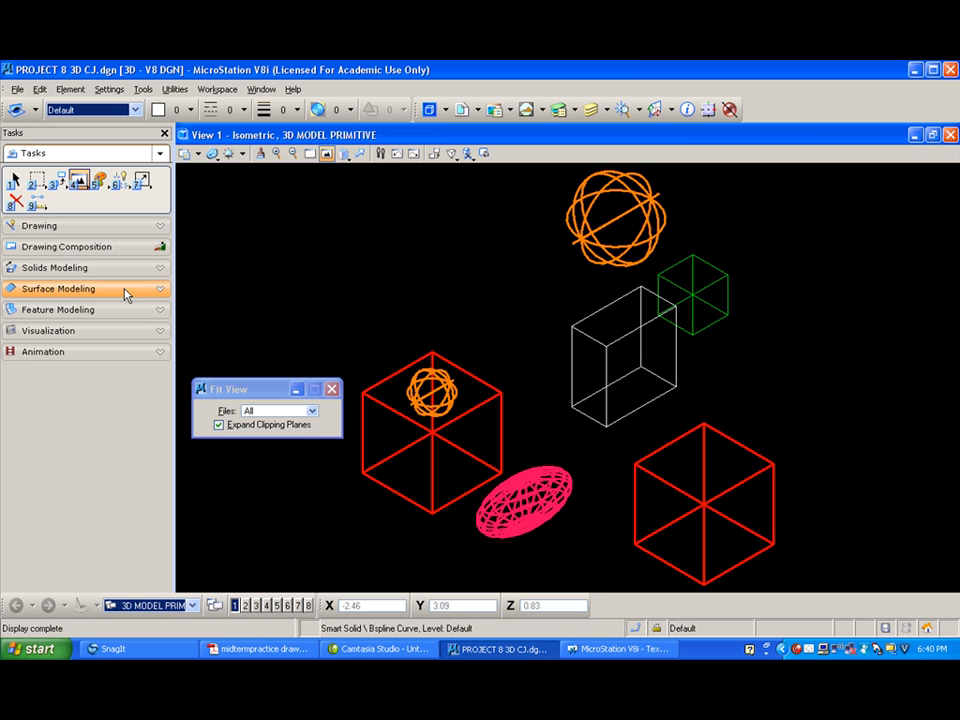
click(87, 268)
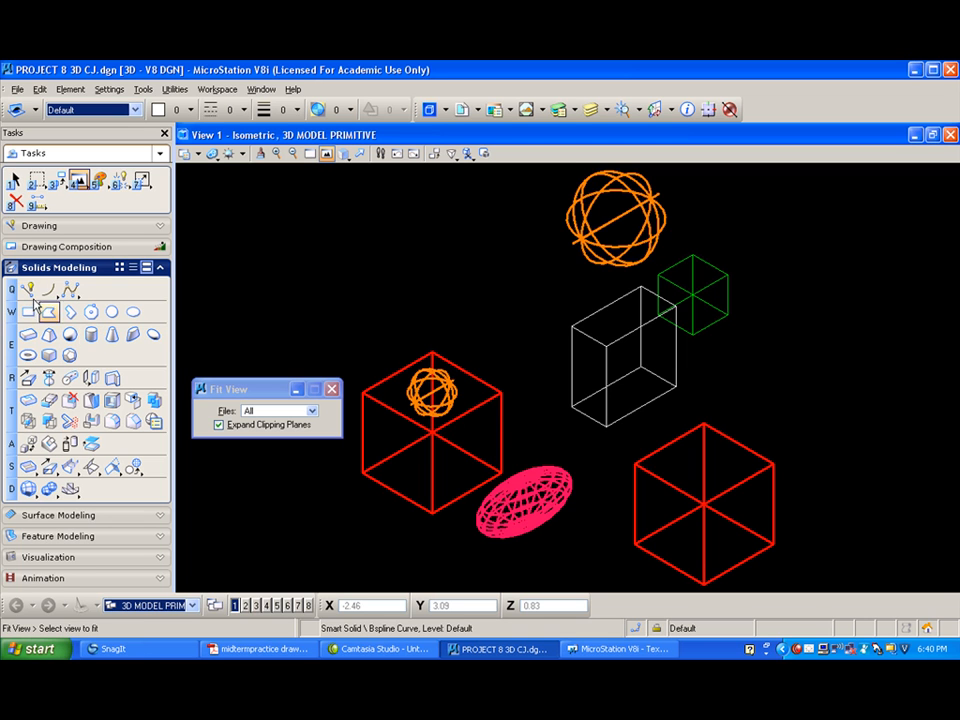
click(112, 313)
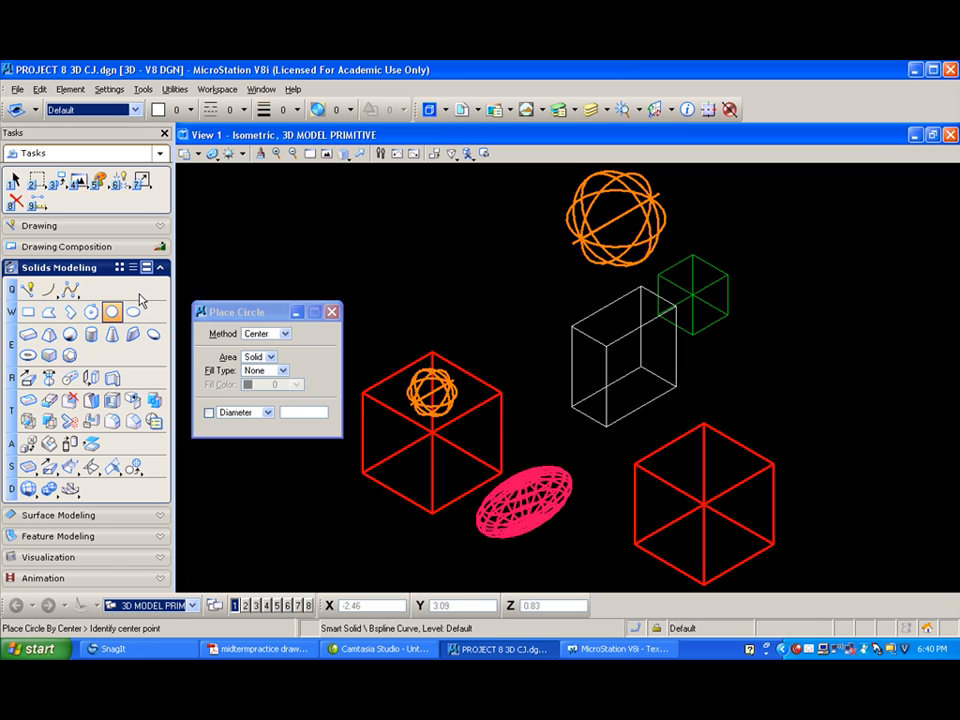
click(640, 405)
right_click(640, 405)
click(492, 369)
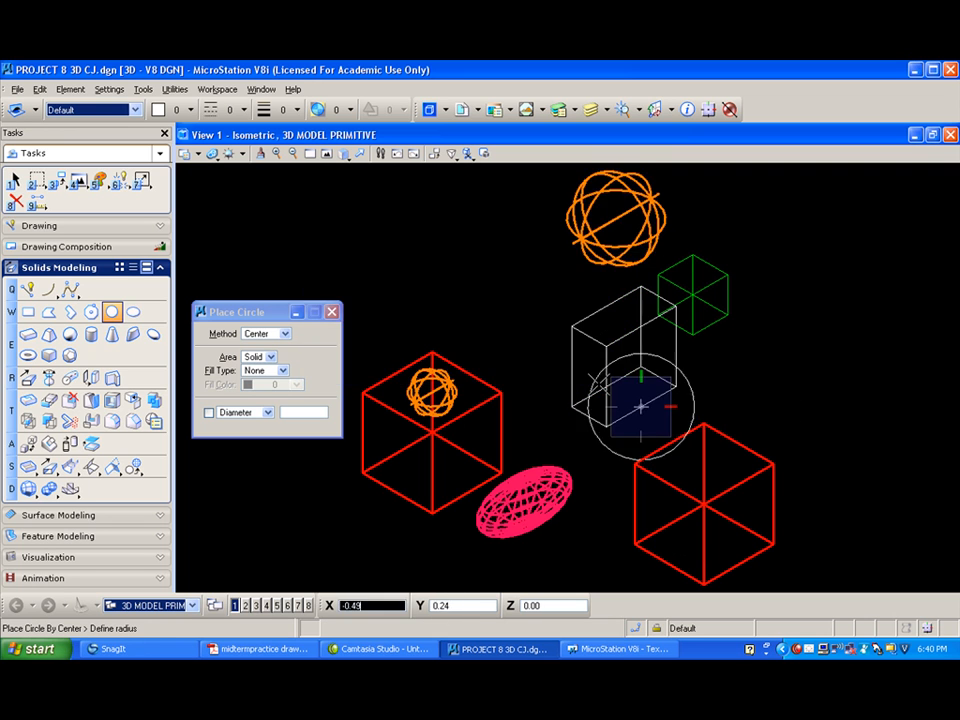
right_click(632, 401)
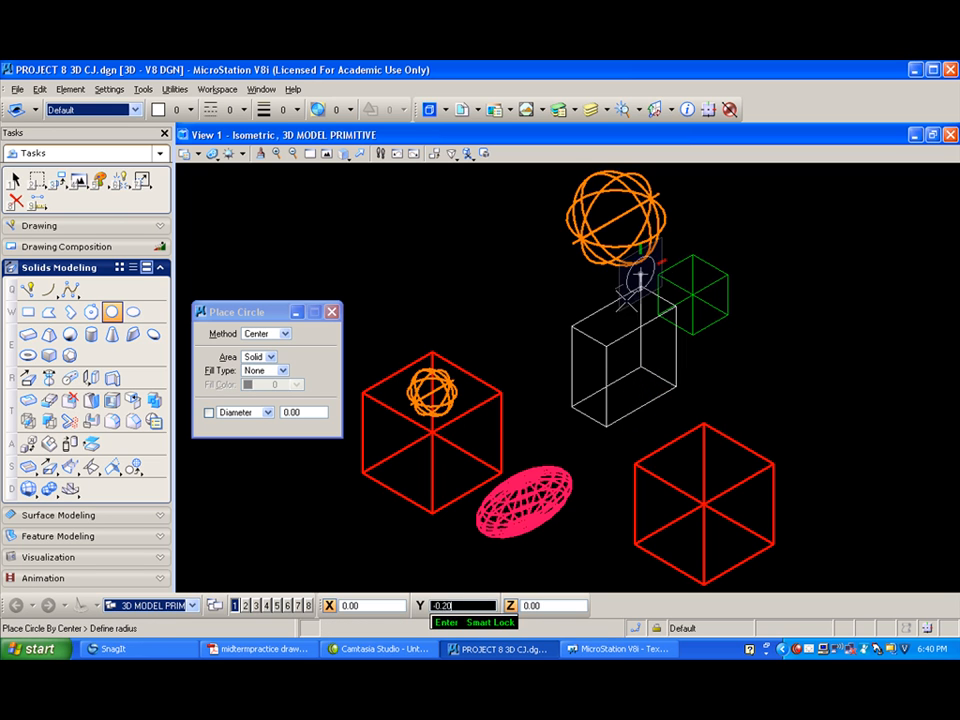
Try to place a circle about 0.30 in diameter on the white box's front face, just above the lower edge's midpoint
middle_click(638, 405)
key(o)
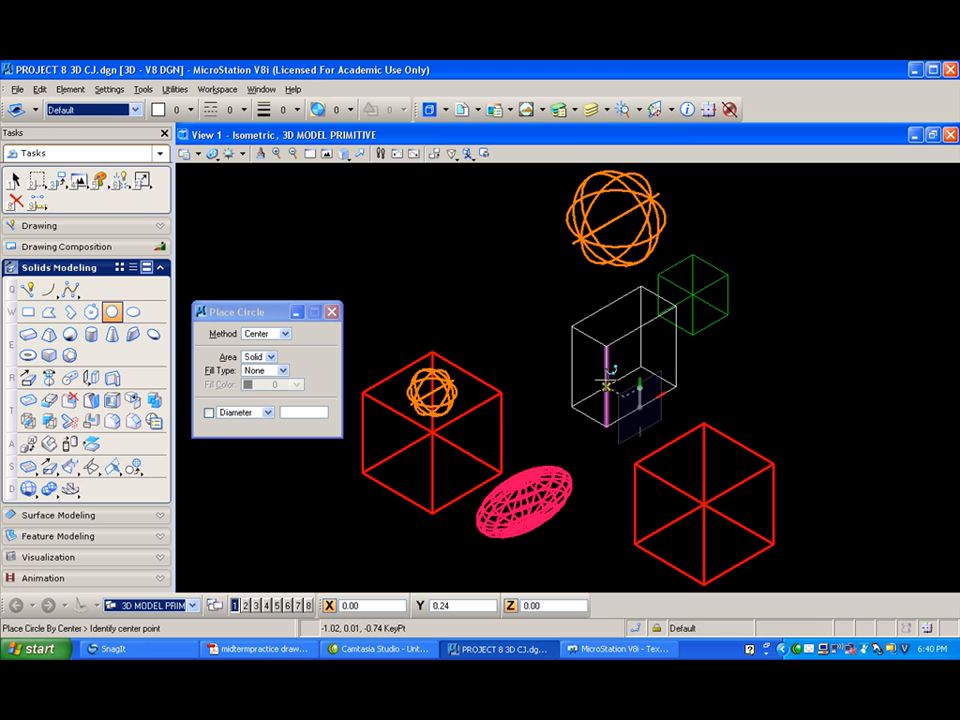
click(639, 389)
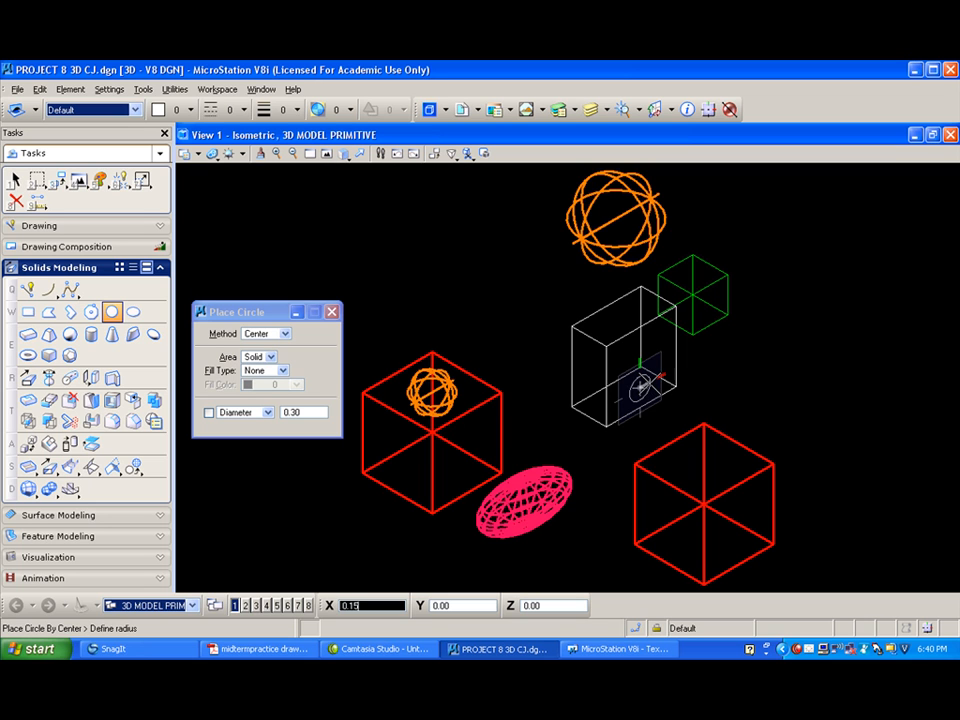
click(645, 389)
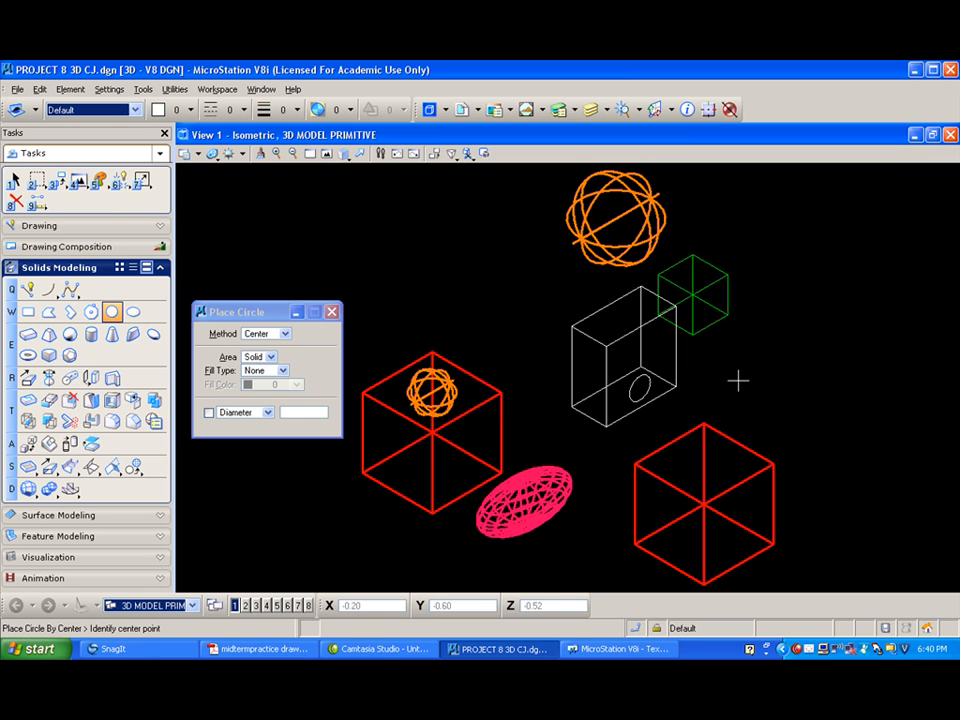
key(ctrl+z)
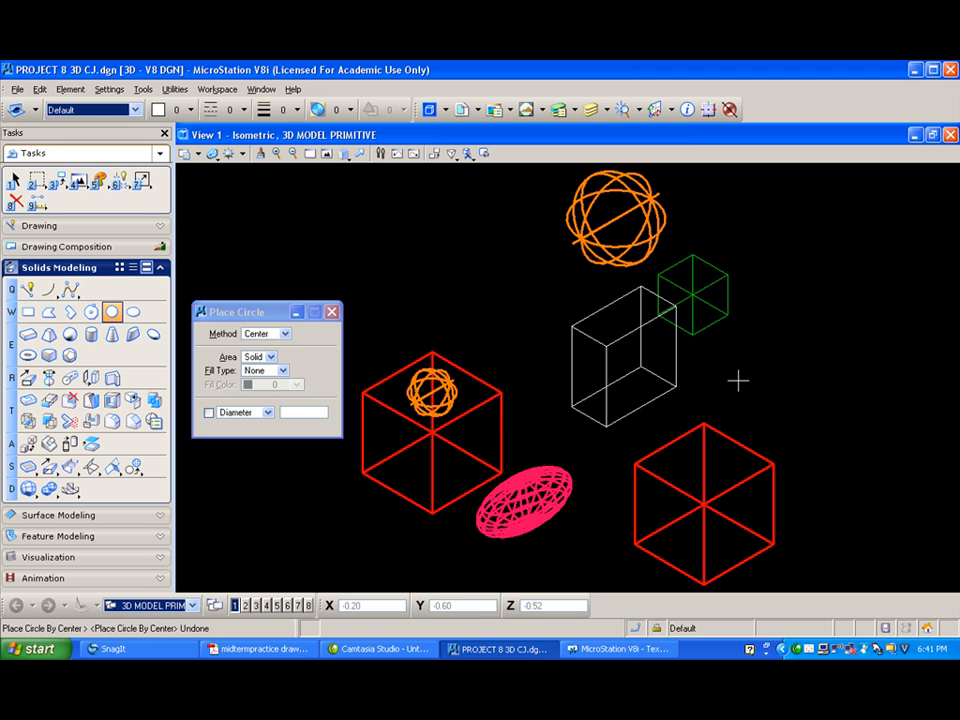
key(o)
click(644, 388)
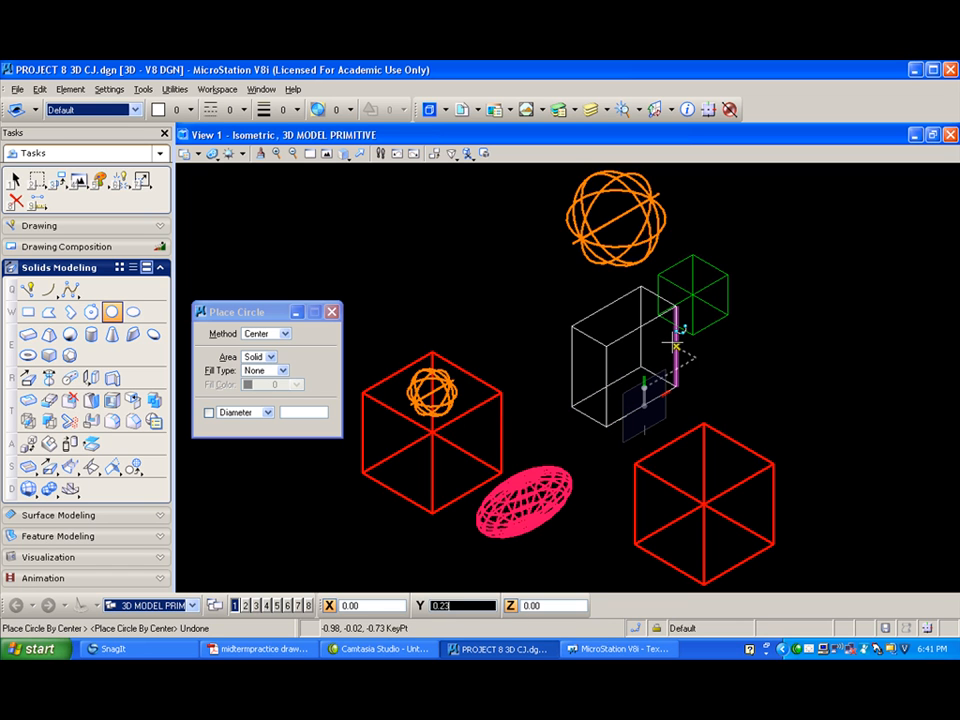
click(657, 630)
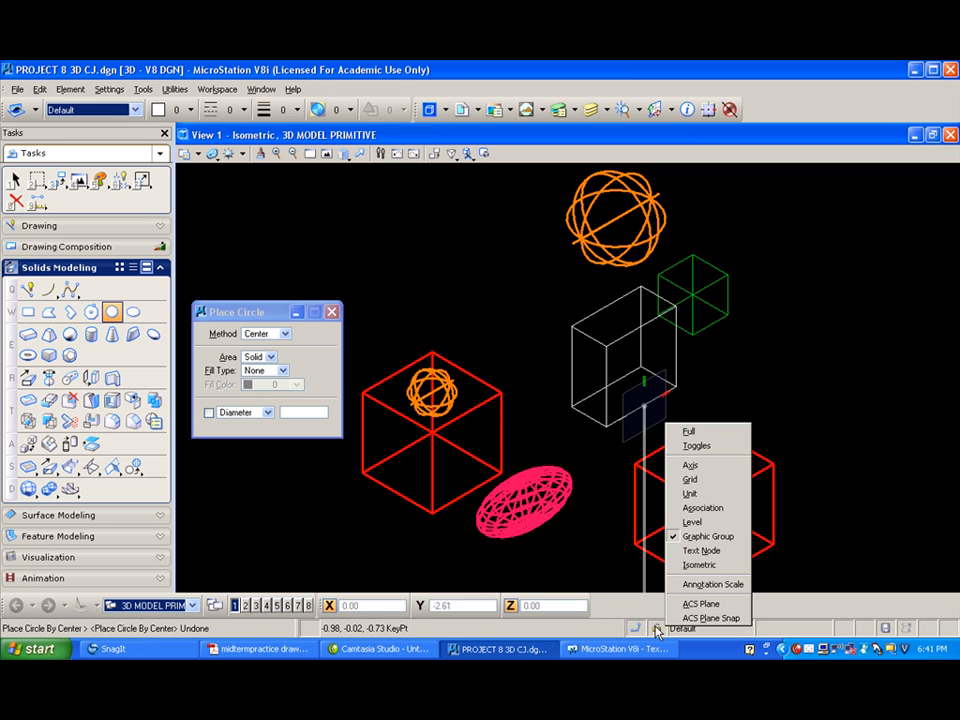
right_click(529, 344)
click(729, 388)
right_click(784, 360)
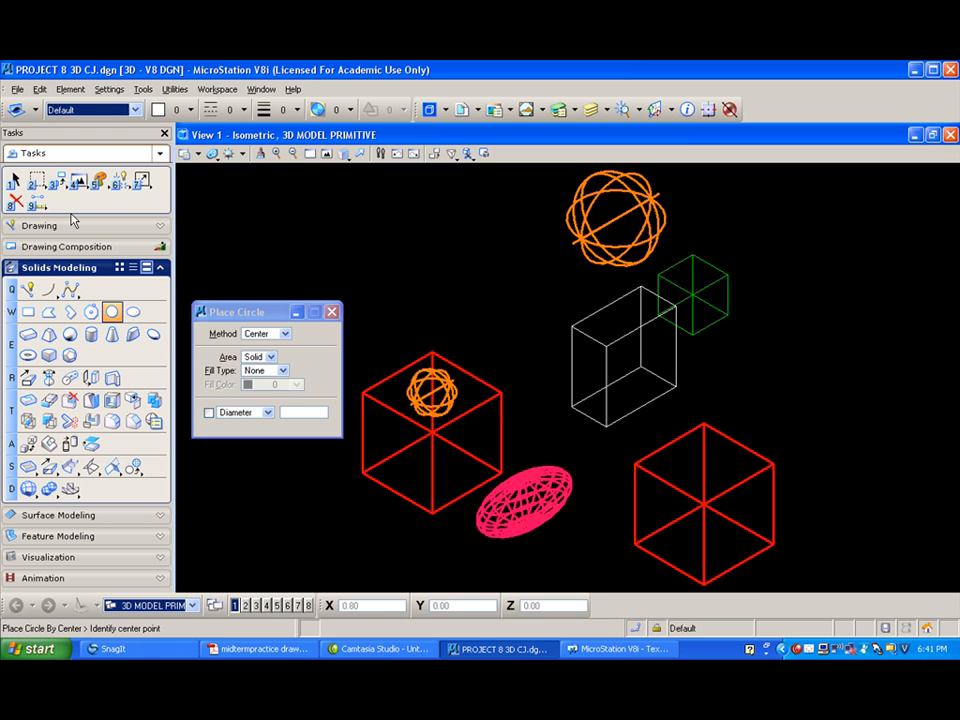
click(28, 289)
click(316, 285)
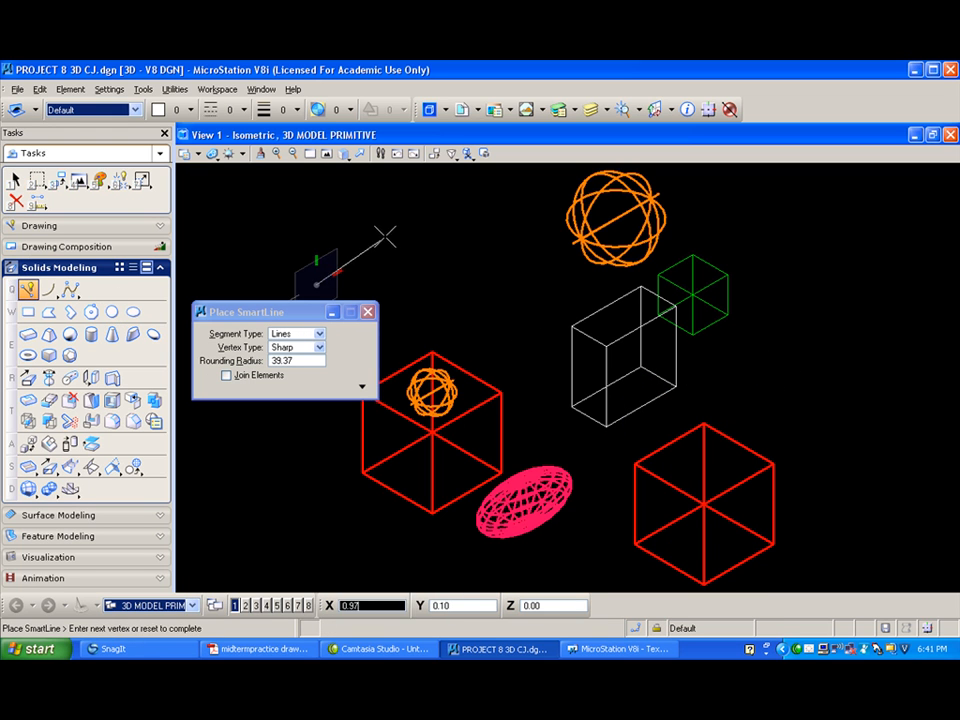
right_click(336, 211)
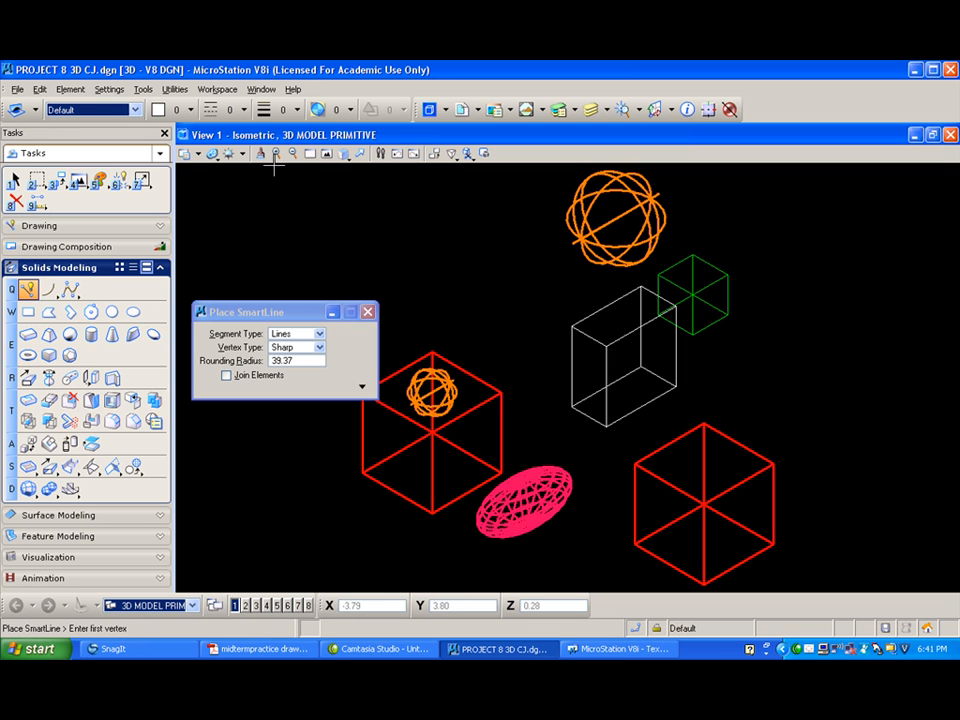
click(343, 155)
click(486, 268)
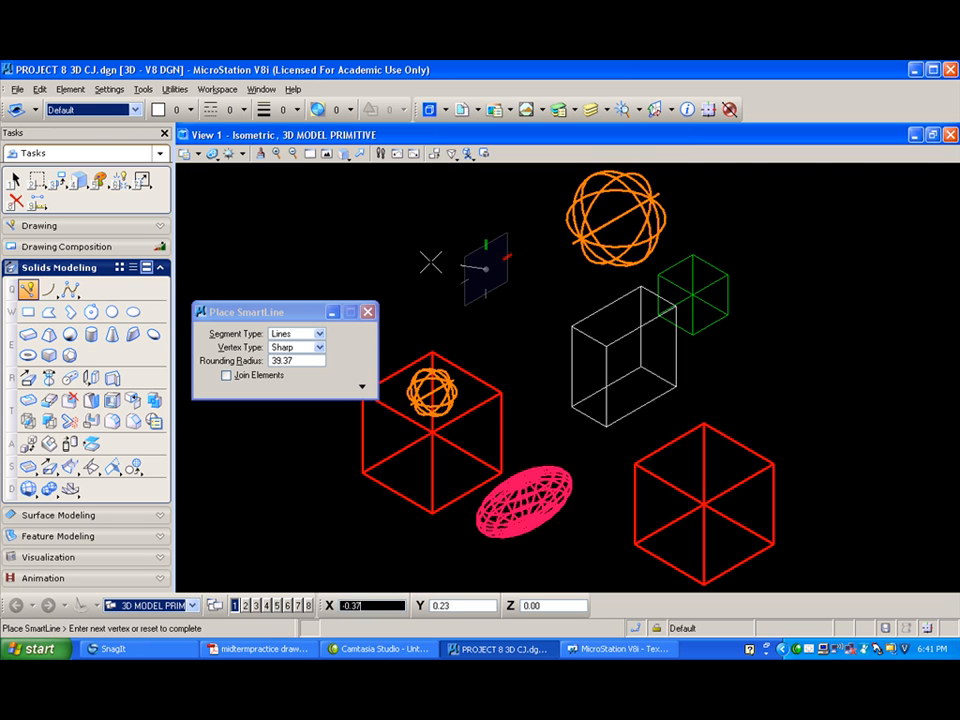
click(111, 312)
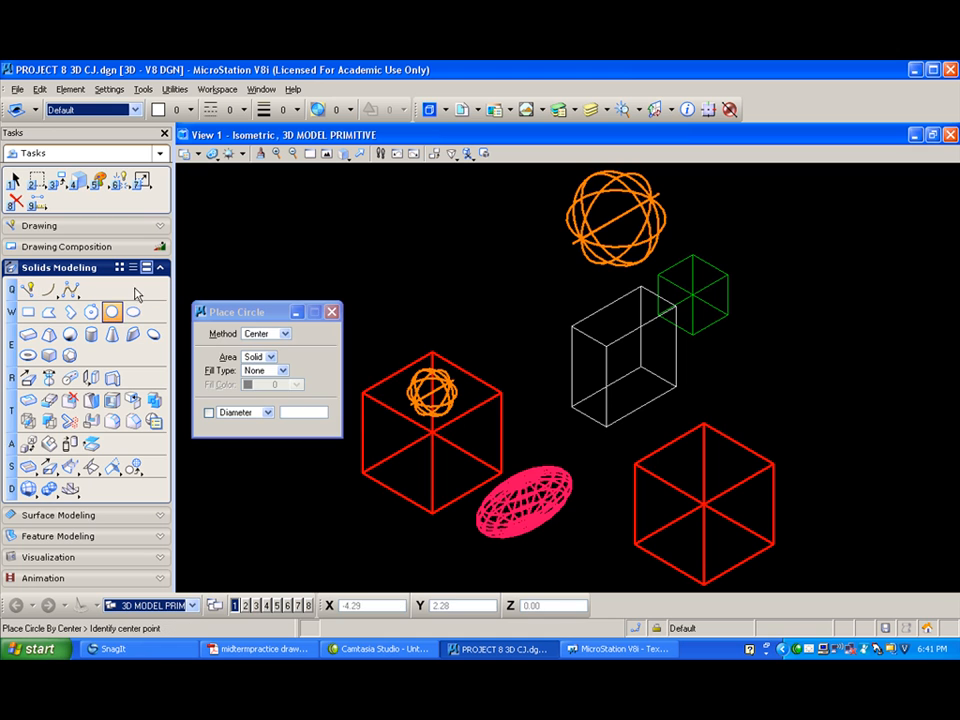
middle_click(641, 402)
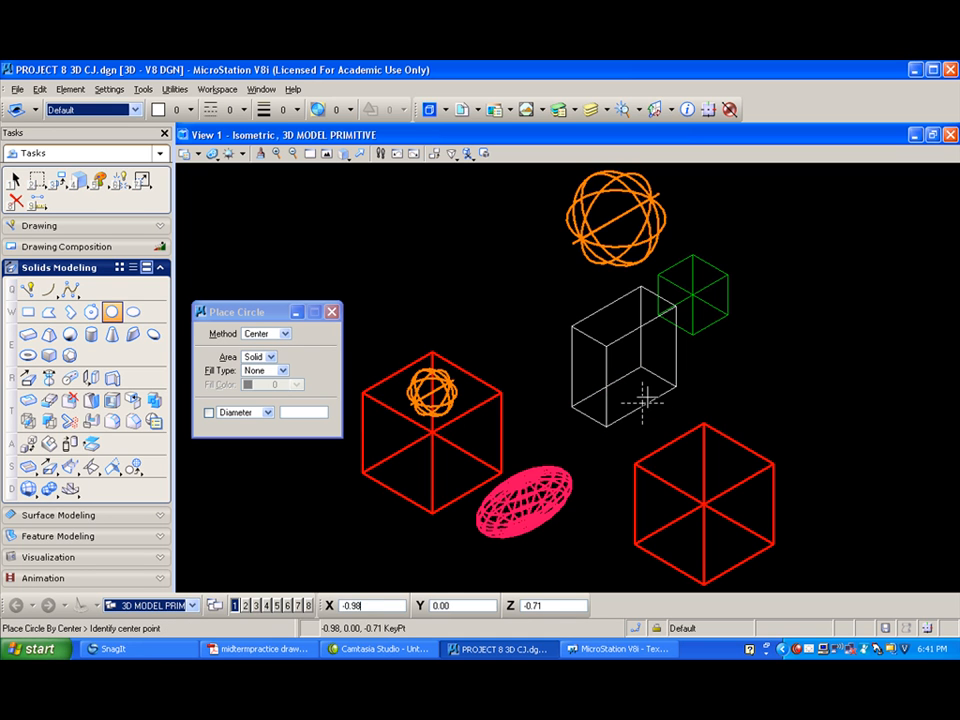
key(o)
key(Return)
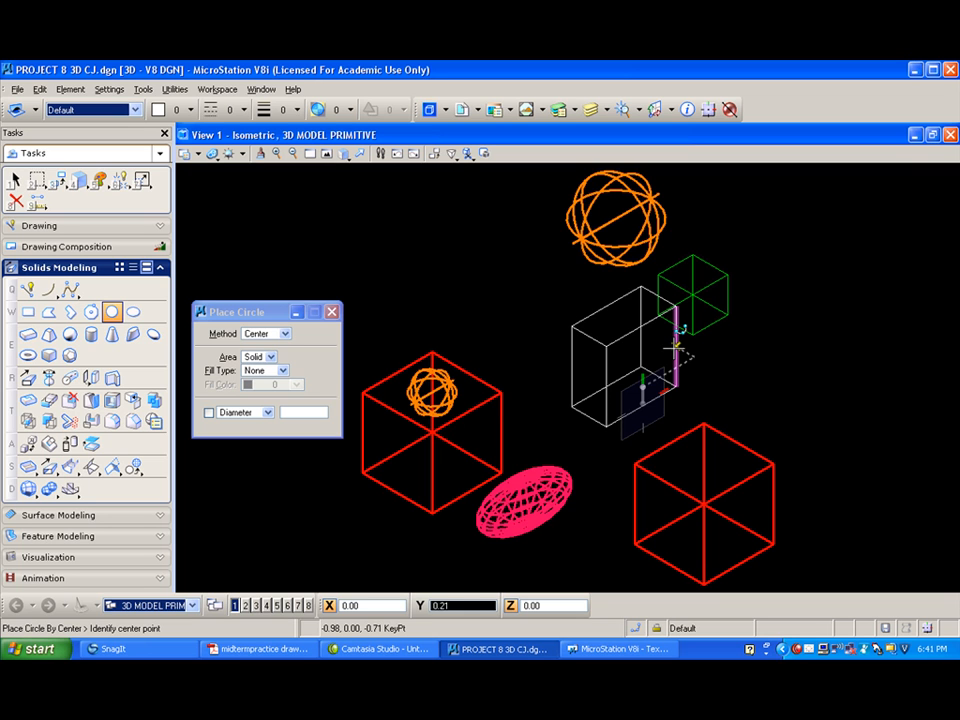
key(s)
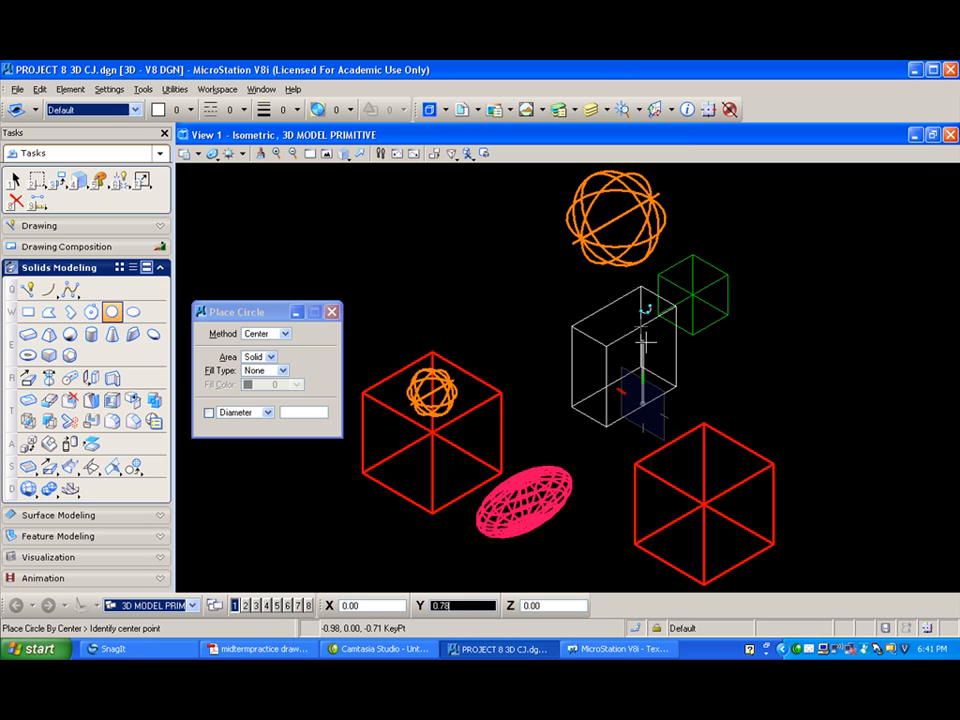
key(Return)
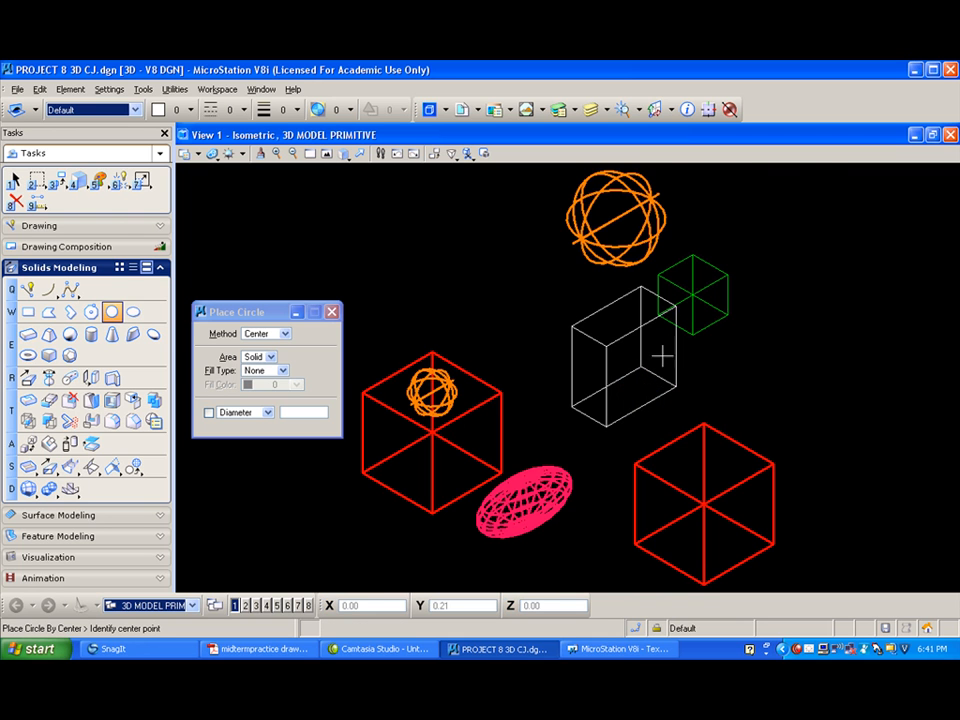
Set a snapped drawing origin on the white box's bottom outline and place a front-plane circle inside the box, midway across its width
scroll(668, 345, up, 5)
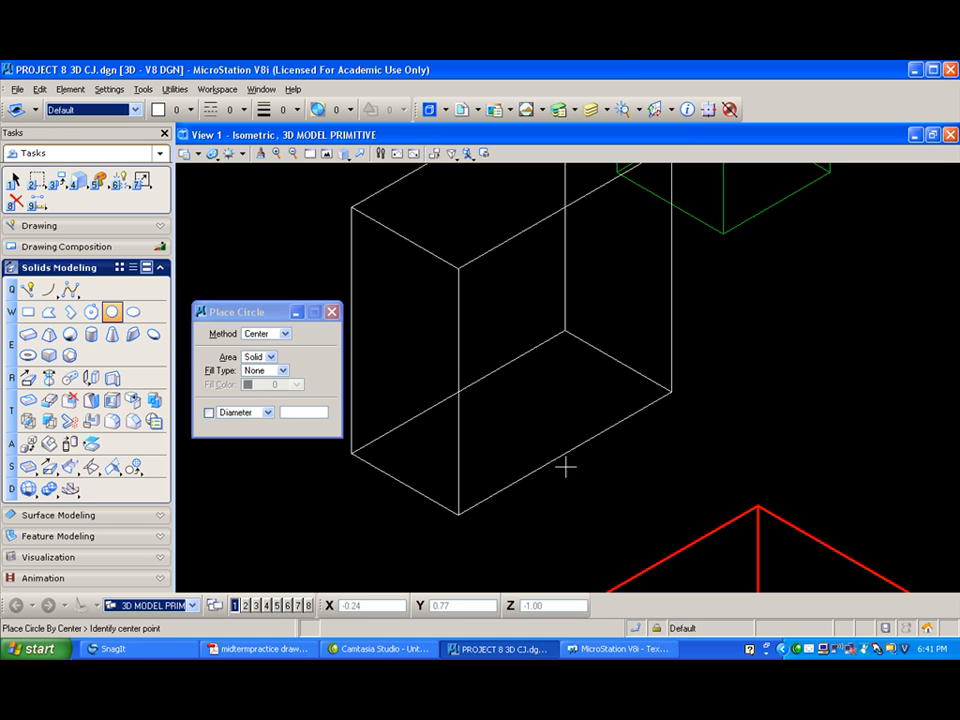
click(460, 389)
right_click(460, 388)
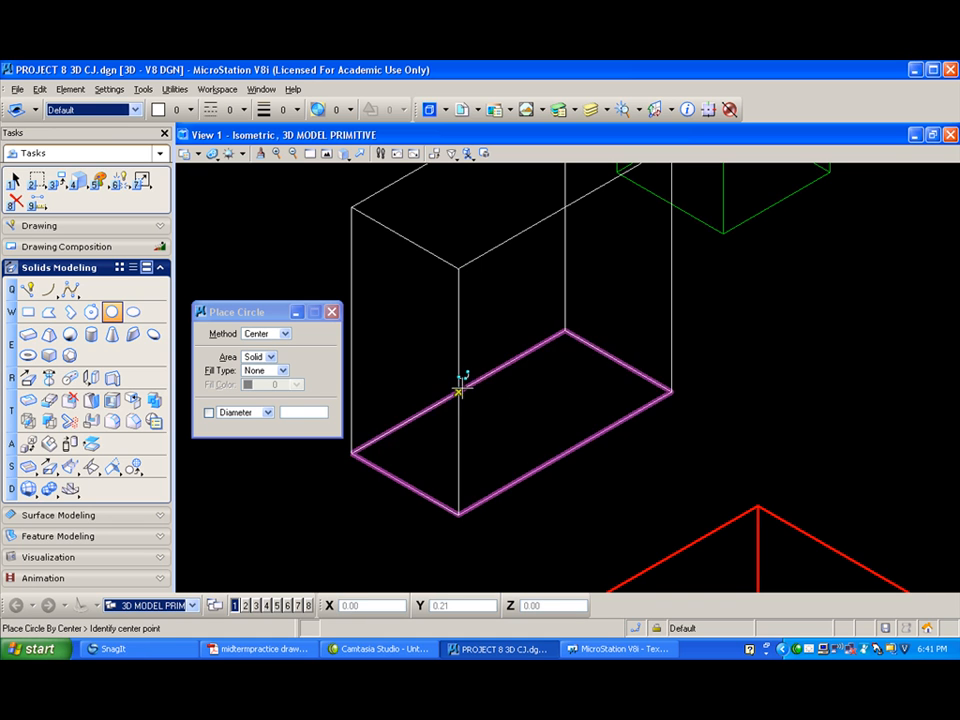
middle_click(467, 378)
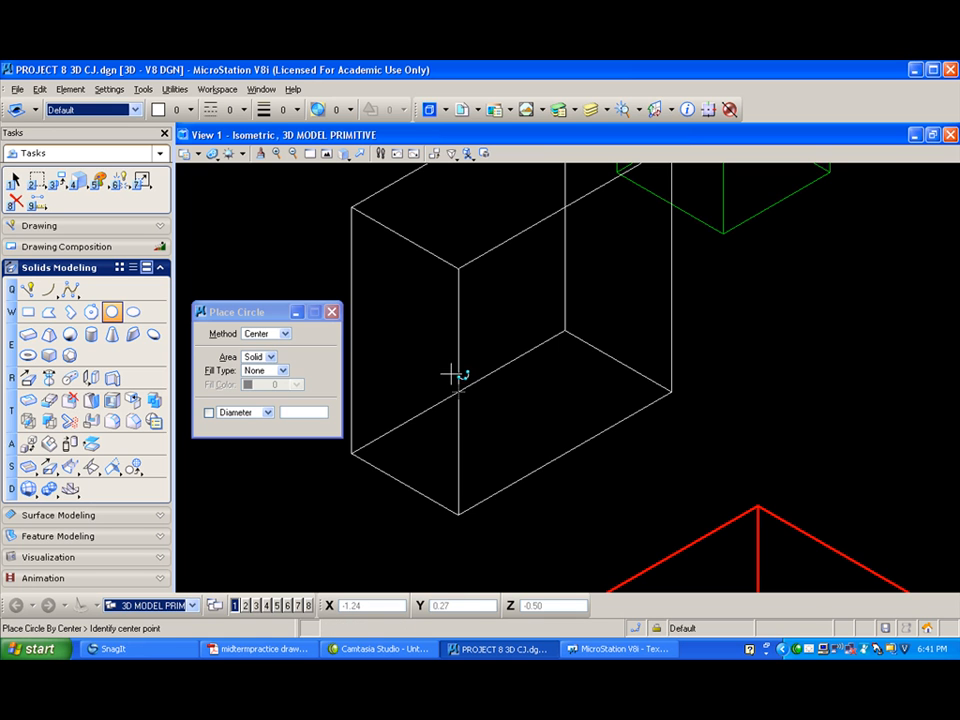
middle_click(468, 393)
key(o)
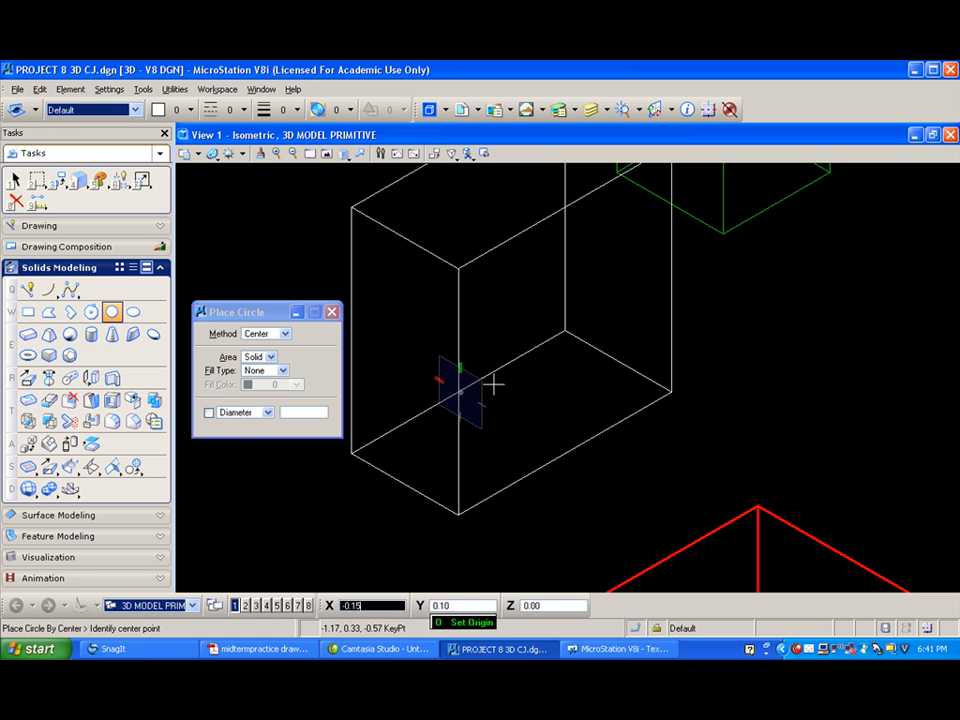
key(f)
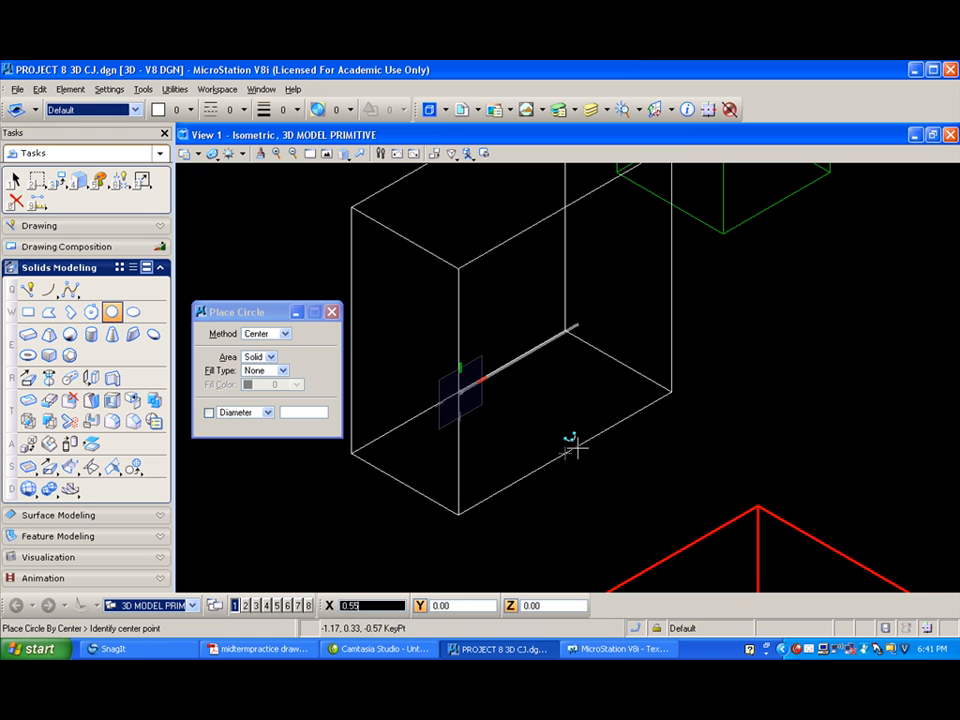
click(553, 340)
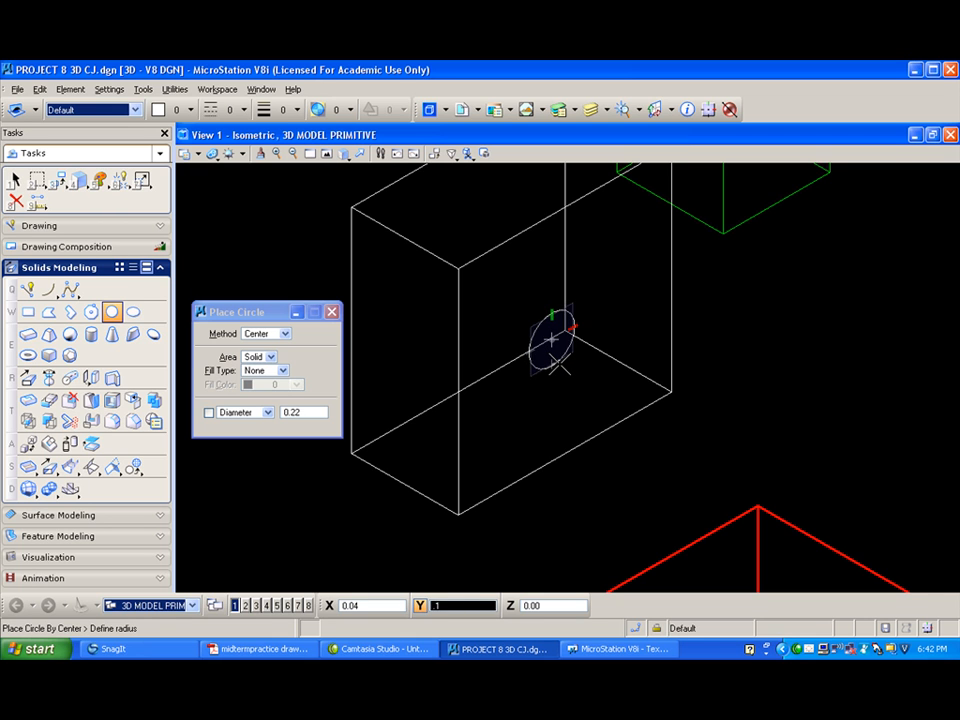
click(560, 365)
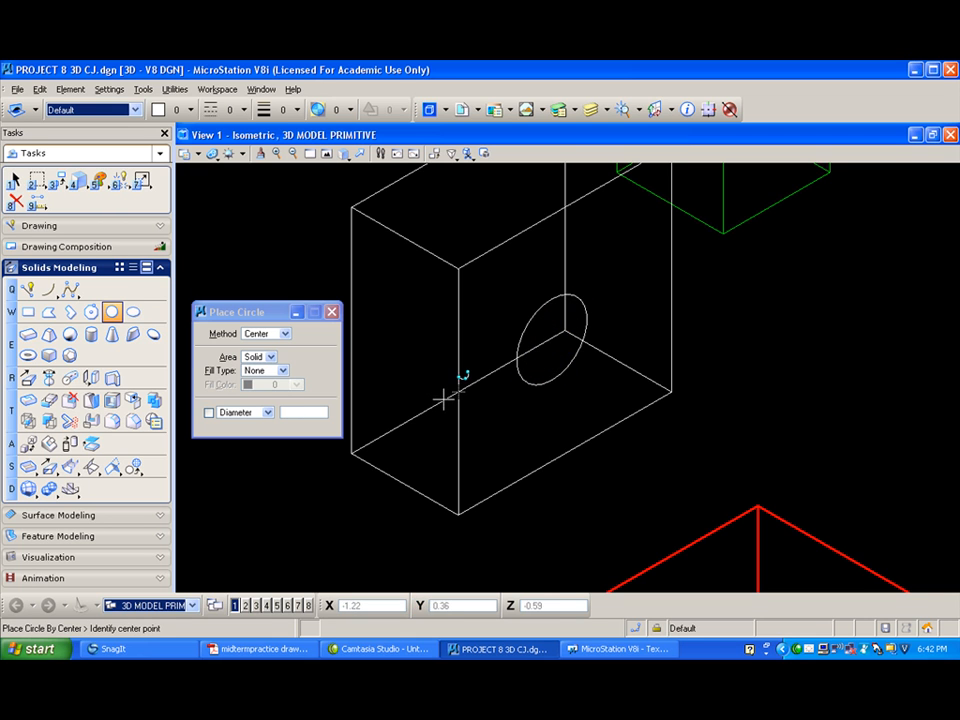
Try the Illustration With Shadows display style, and set the view to Transparent with Shadows
click(212, 154)
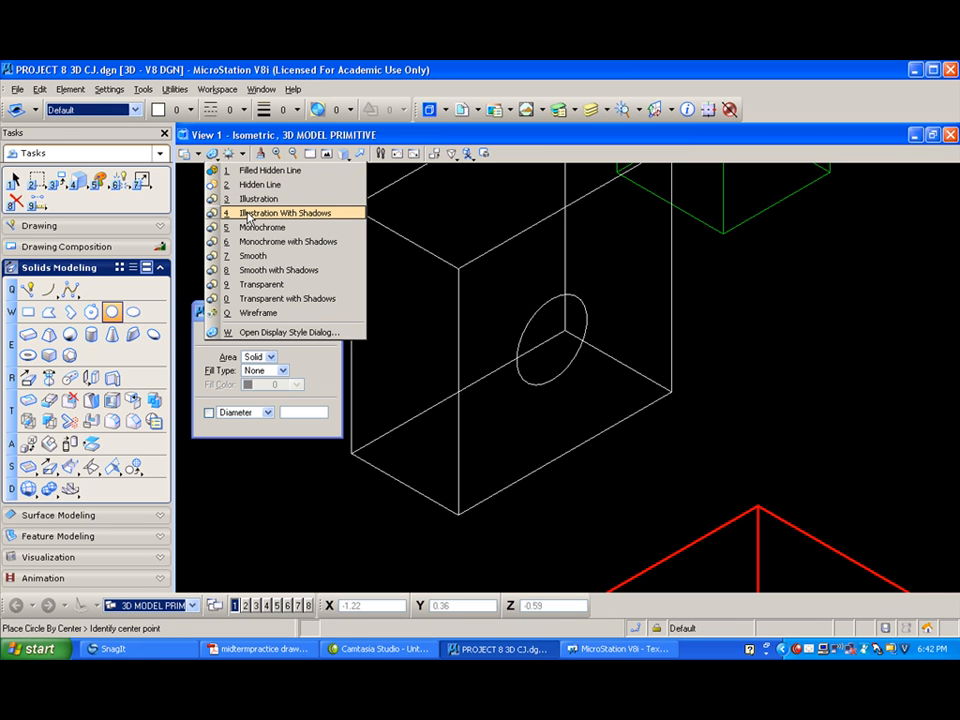
click(250, 214)
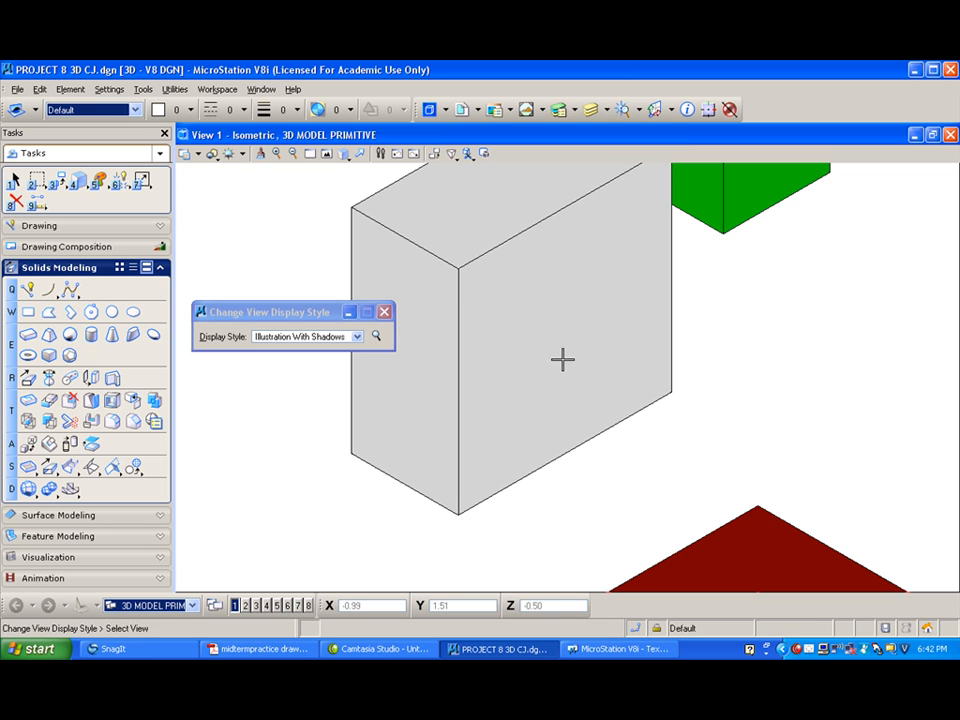
click(213, 154)
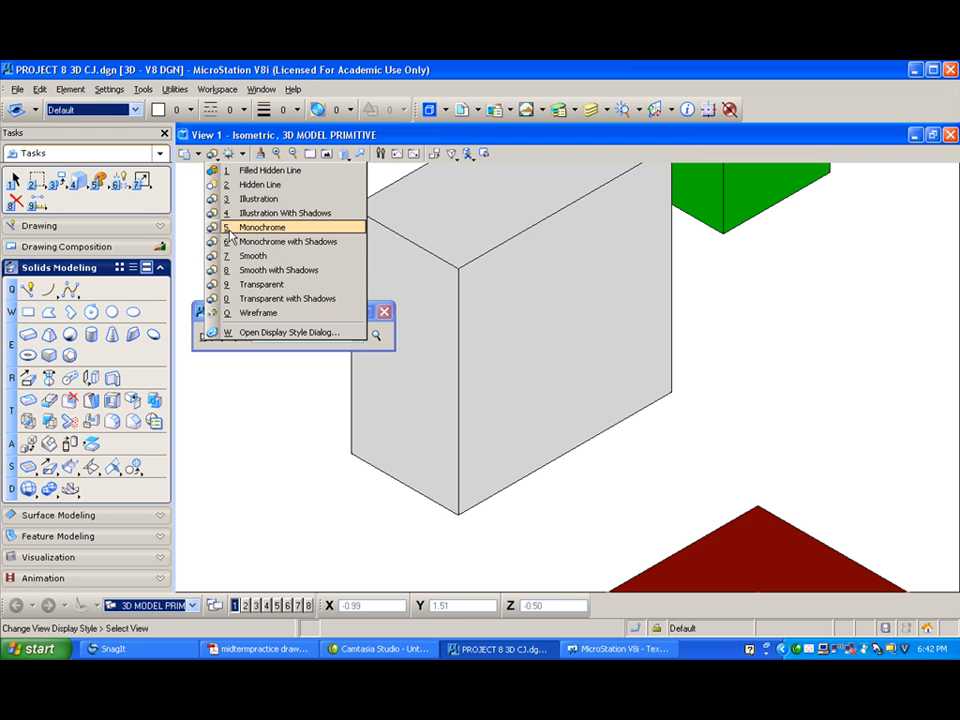
click(242, 299)
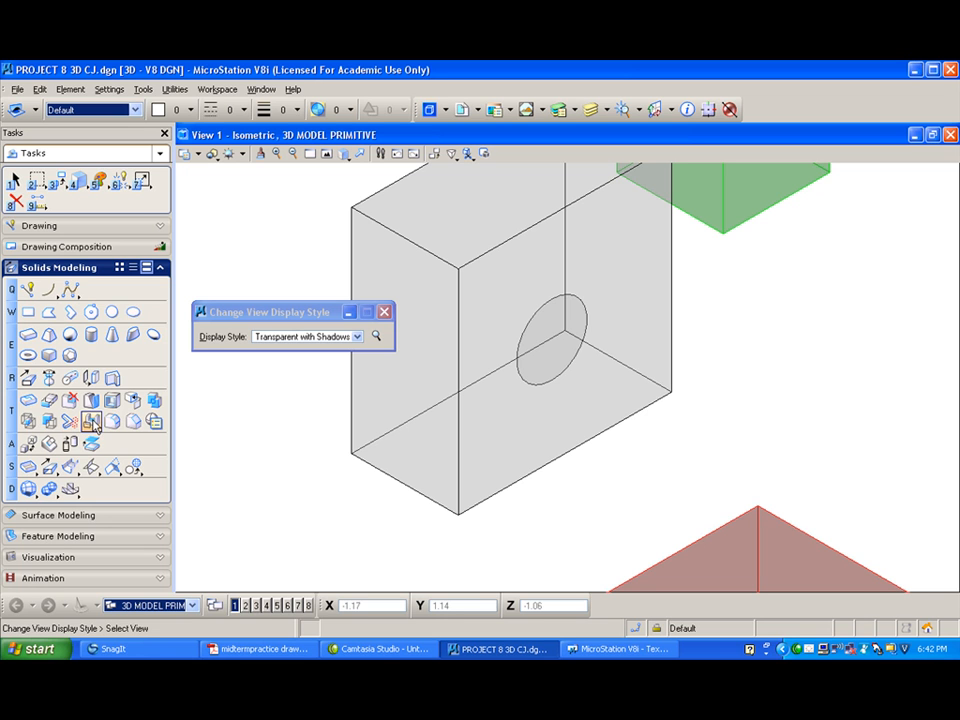
Cut the white box by the circle using Cut Solids by Curves in both directions, all the way through
click(91, 421)
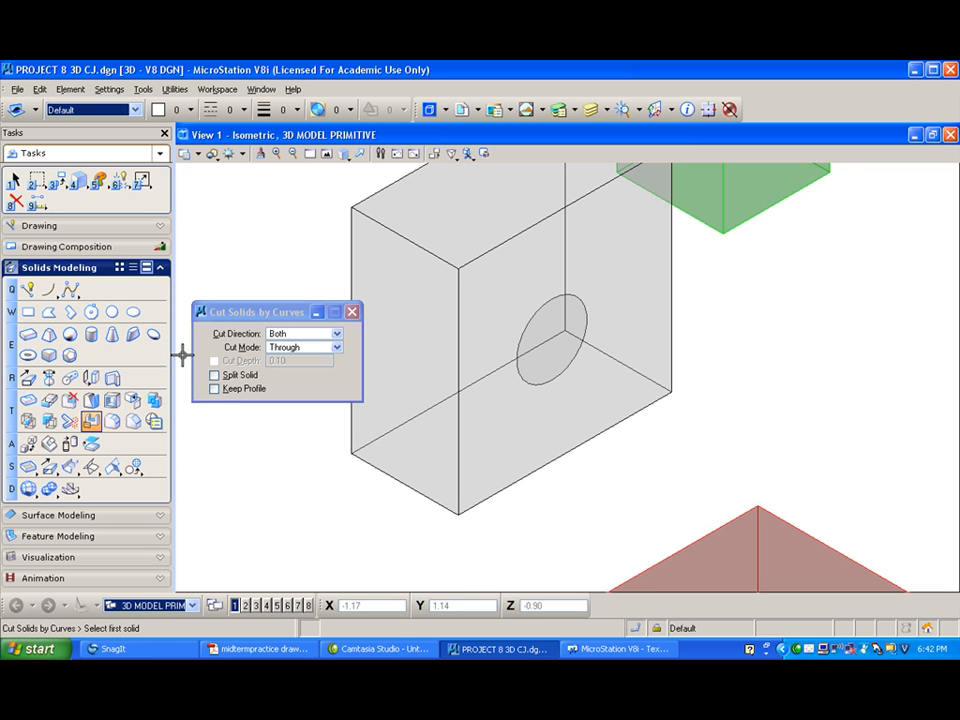
click(398, 483)
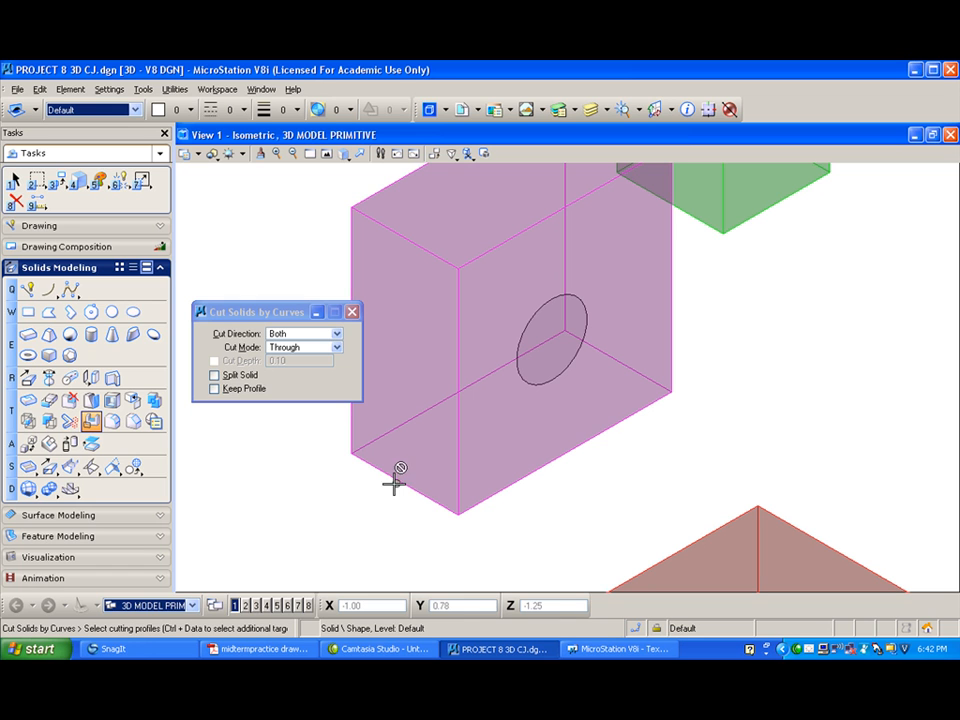
click(552, 380)
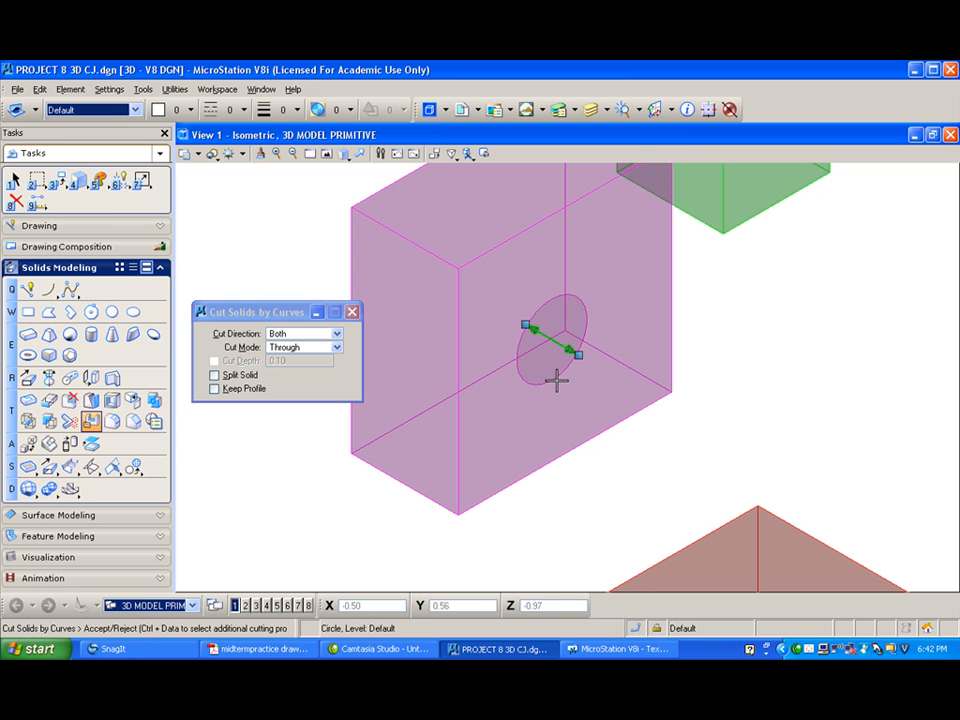
click(624, 458)
click(624, 458)
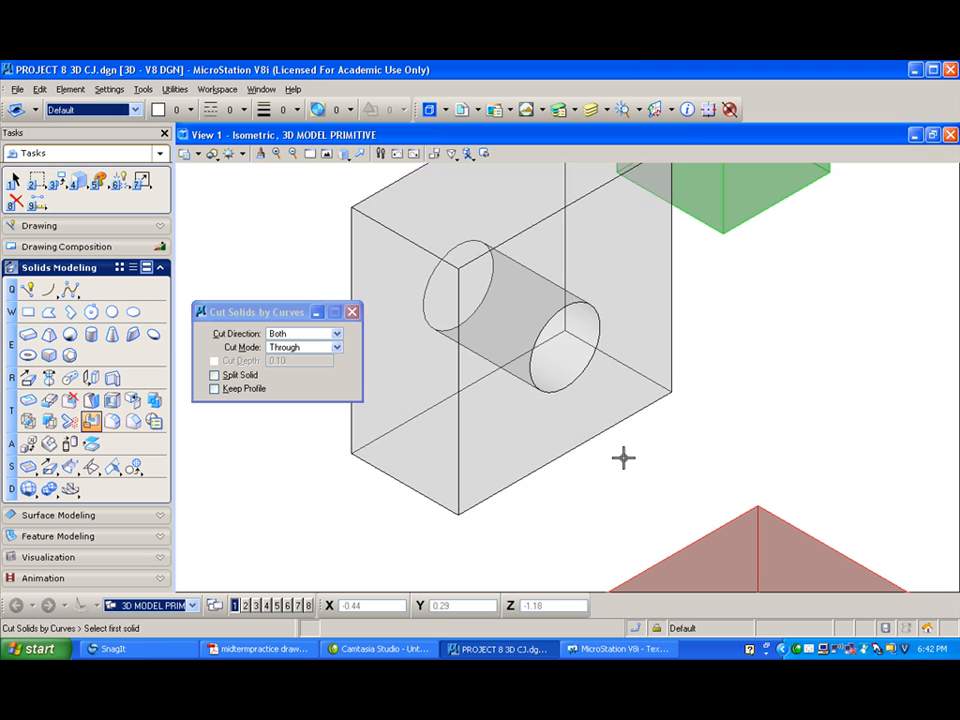
Set the display style to Illustration With Shadows and dynamically rotate the view to show the round hole in the box's front face
click(213, 156)
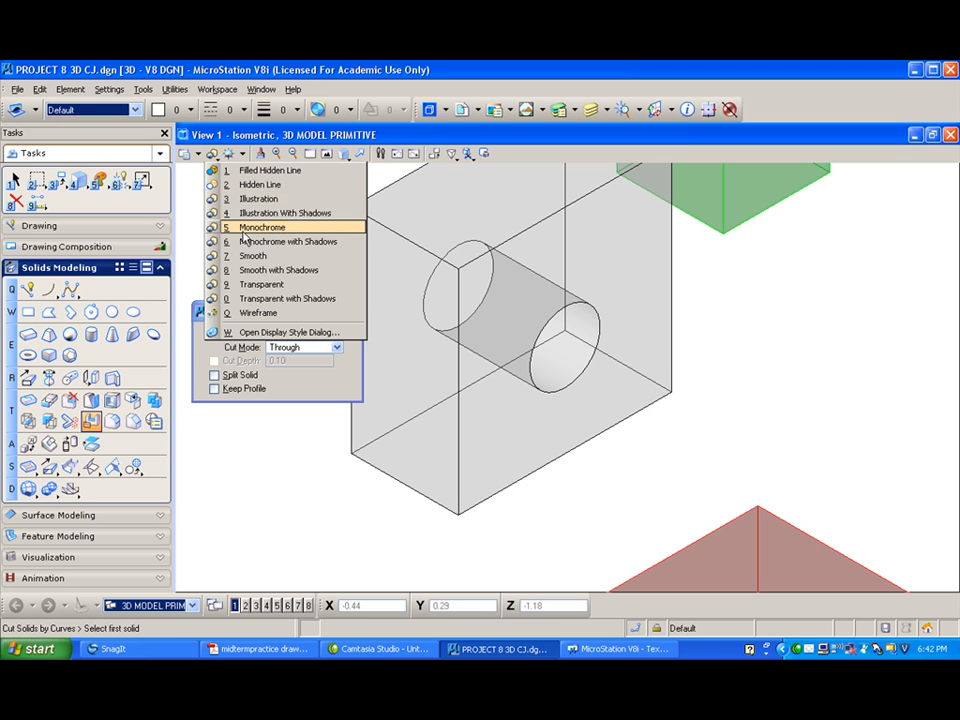
click(265, 212)
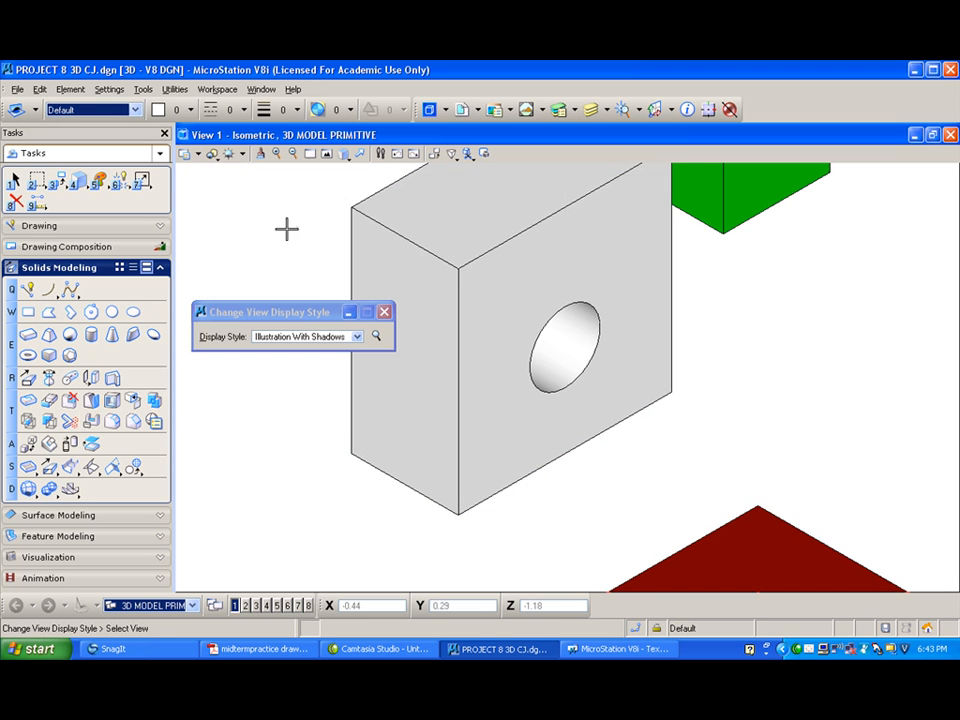
click(344, 153)
click(380, 169)
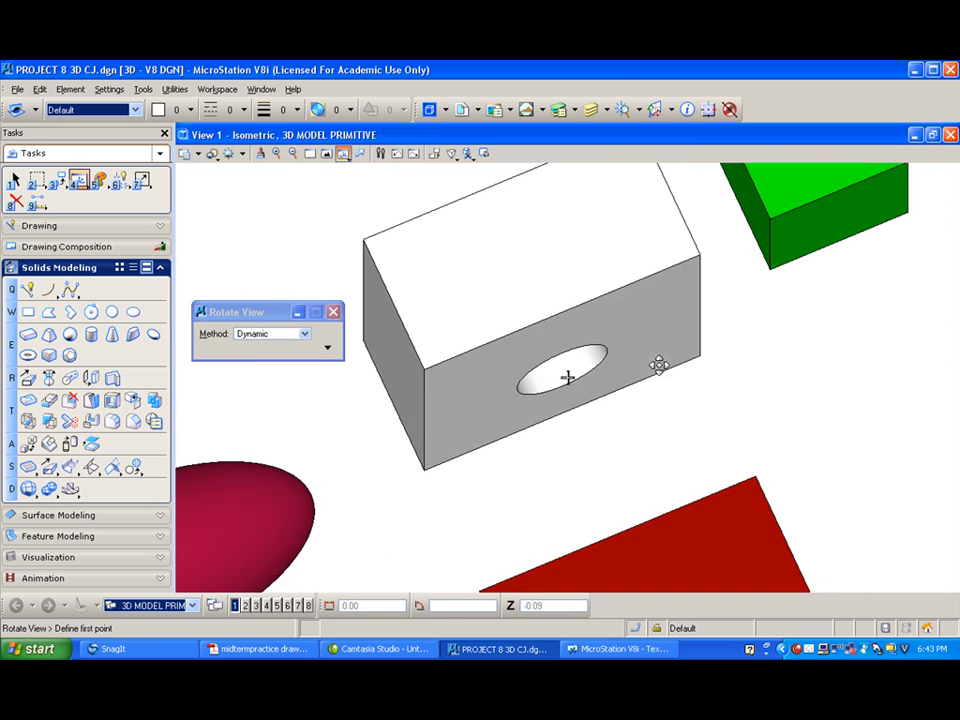
click(705, 279)
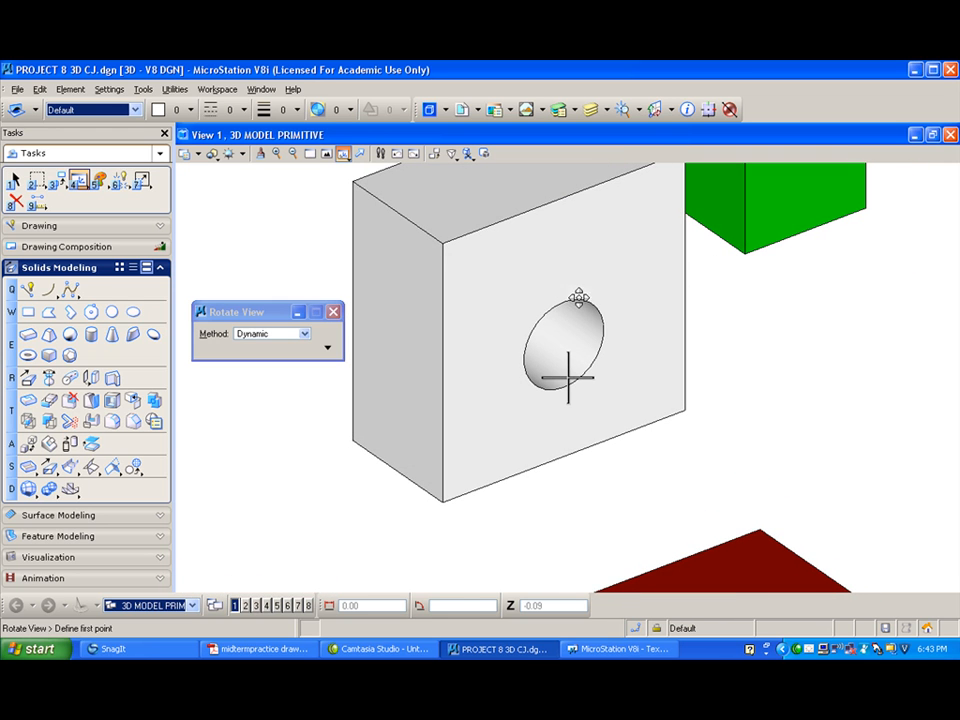
Draw a closed, jagged lightning-like shape on the white box's front face, above and to the right of the round hole
click(49, 311)
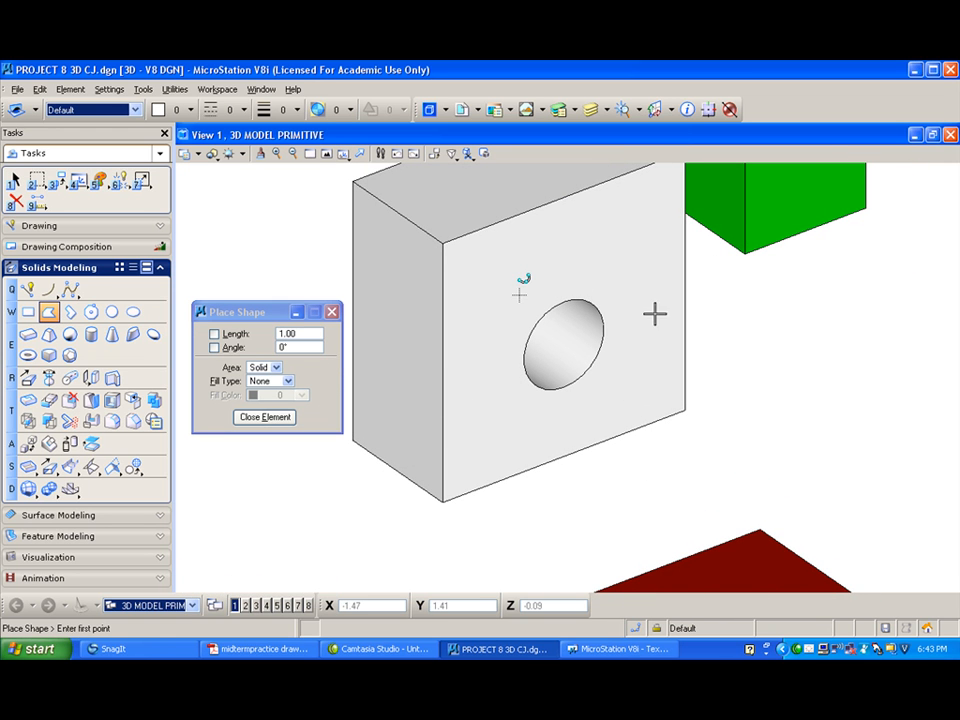
click(626, 218)
click(608, 250)
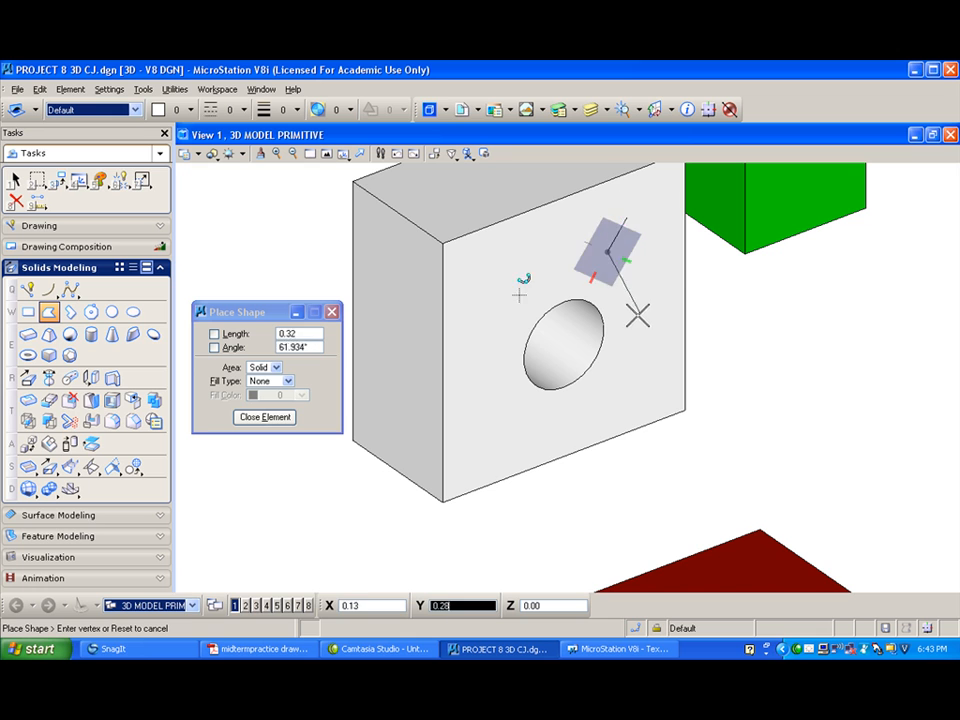
click(638, 318)
click(664, 269)
click(637, 277)
click(662, 231)
click(634, 261)
click(651, 207)
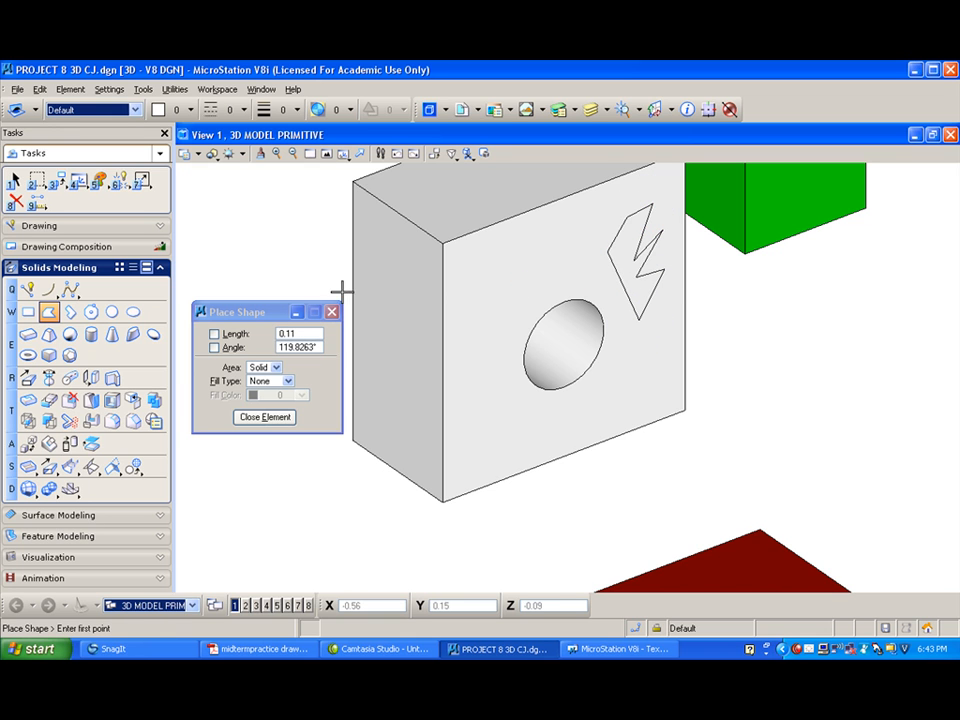
Check the jagged shape in front view, and in isometric view cut the white box through in both directions with it
click(343, 154)
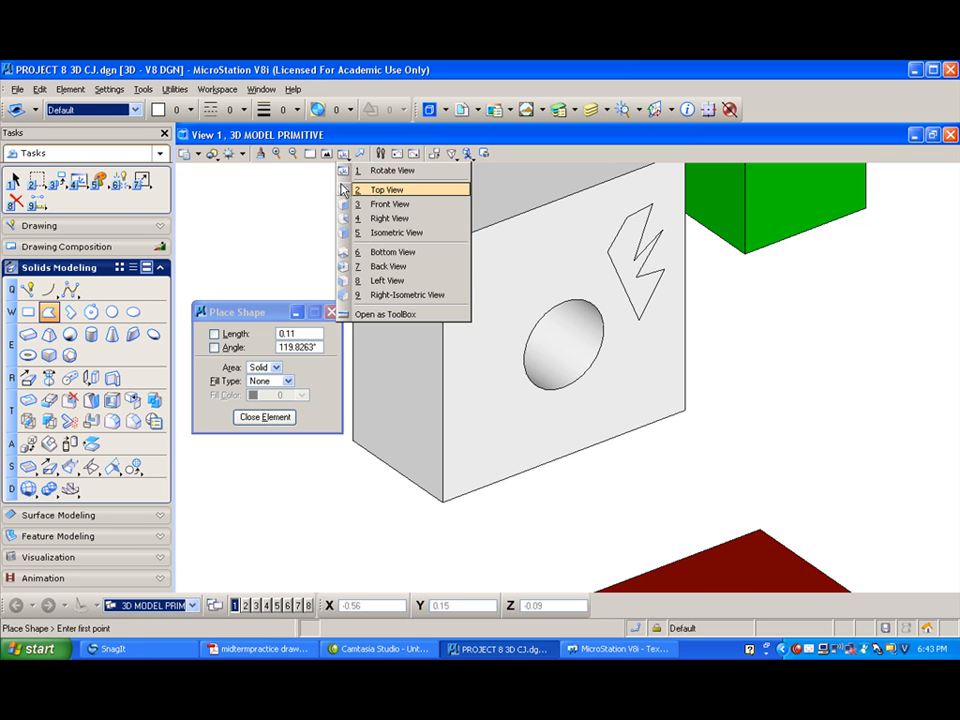
click(388, 204)
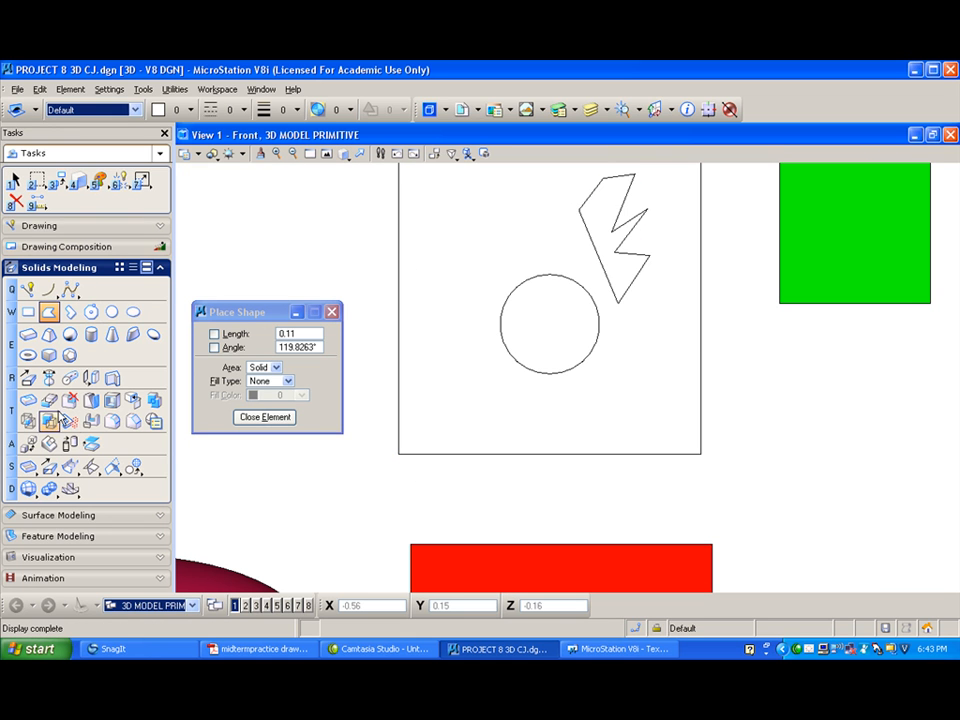
click(91, 421)
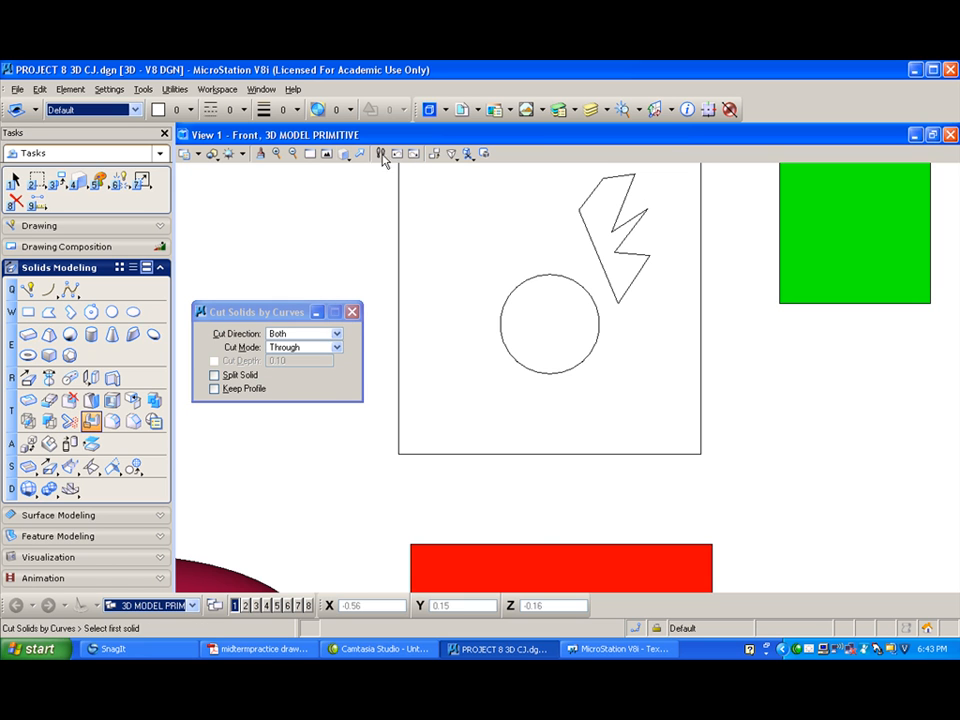
click(343, 154)
click(362, 233)
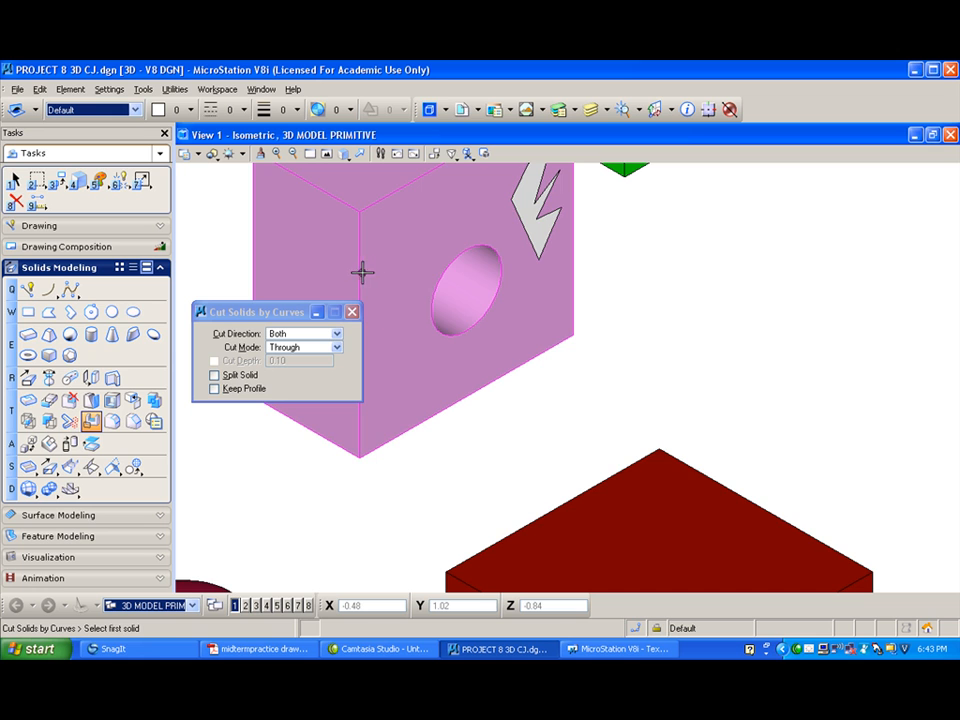
click(364, 272)
click(537, 218)
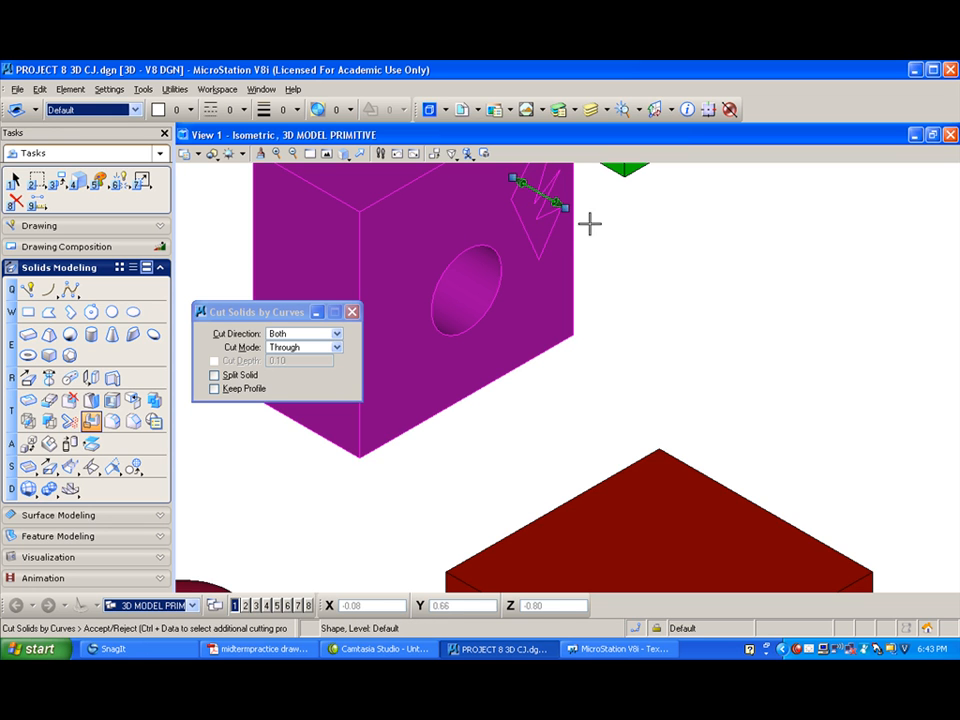
click(659, 240)
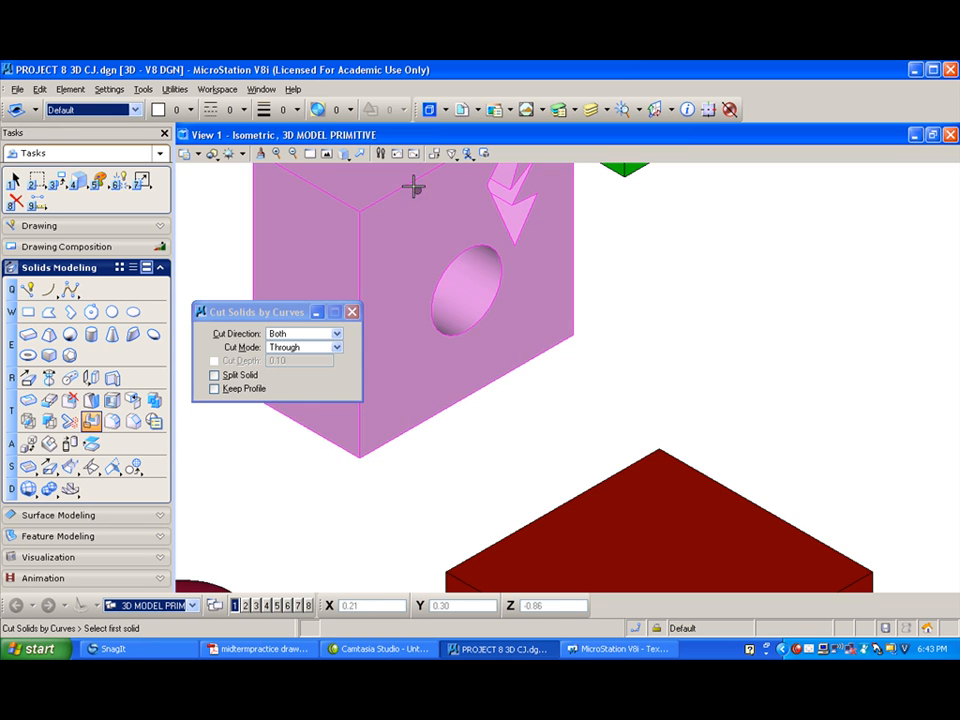
Rotate the view to examine the jagged cut, undo that cut and restore the isometric view
click(343, 153)
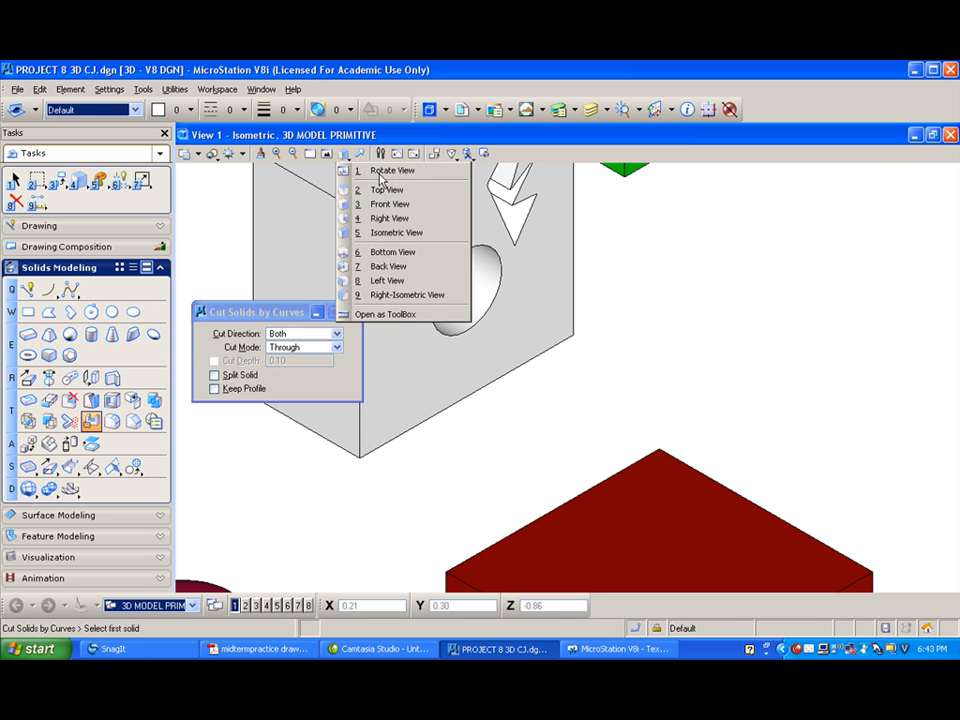
click(385, 170)
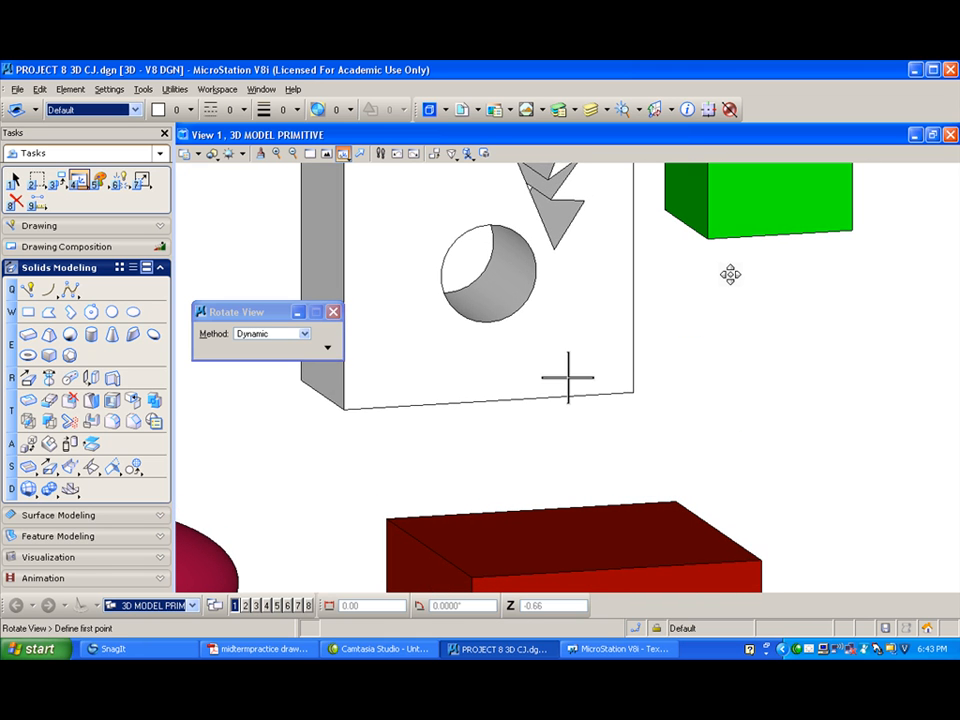
click(729, 274)
click(343, 153)
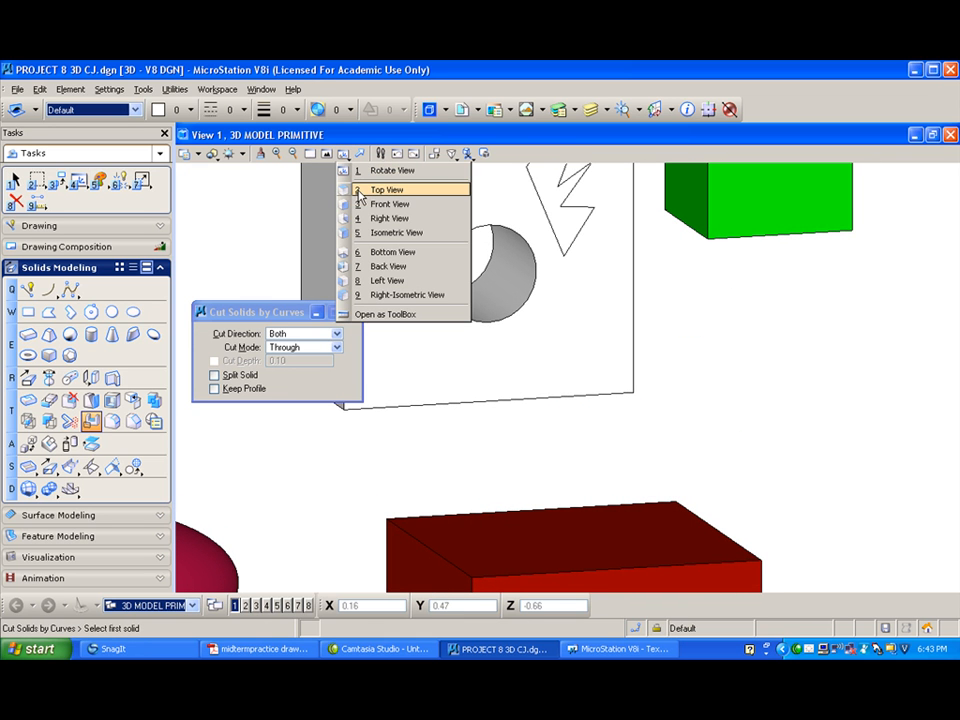
click(388, 232)
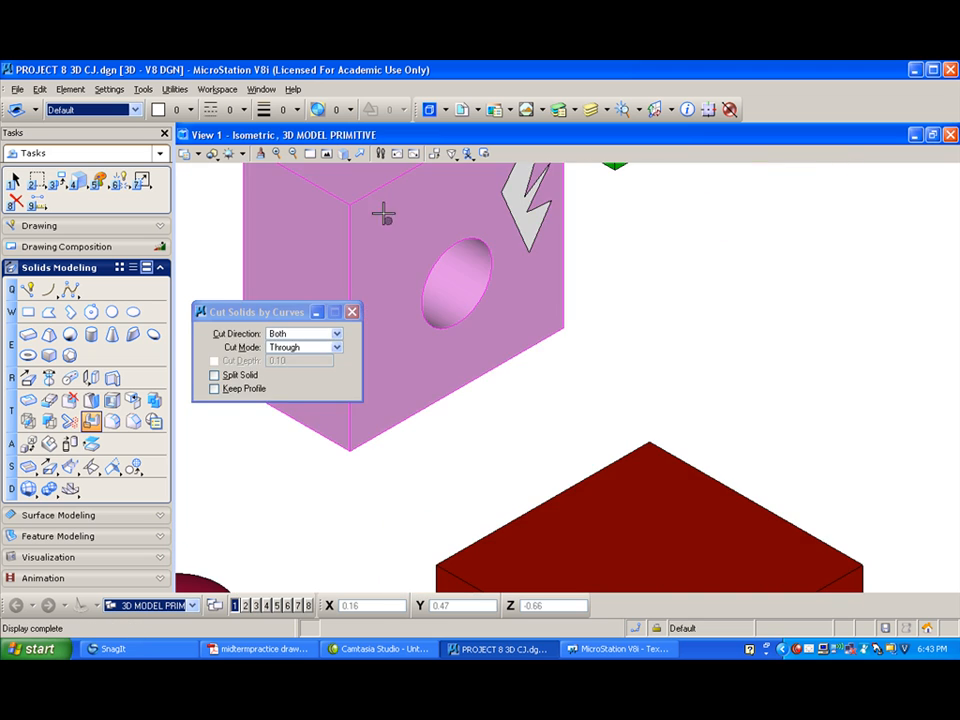
Cut the white box in both directions with the jagged shape to a defined depth of 0.25 and dynamically rotate the view to inspect it
middle_drag(669, 381, 677, 318)
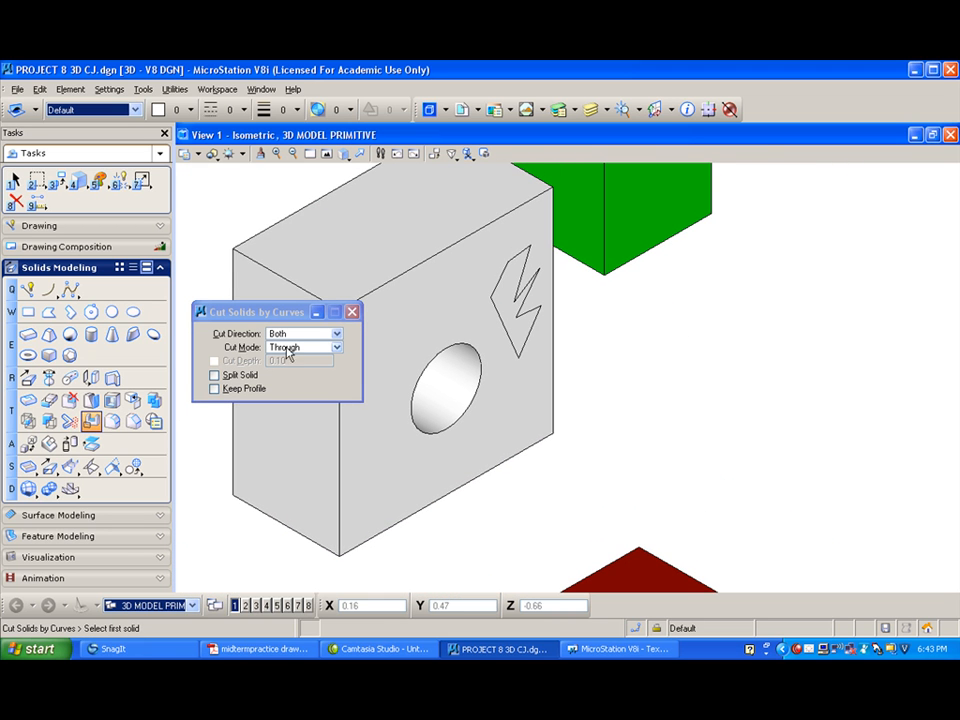
click(338, 348)
click(288, 359)
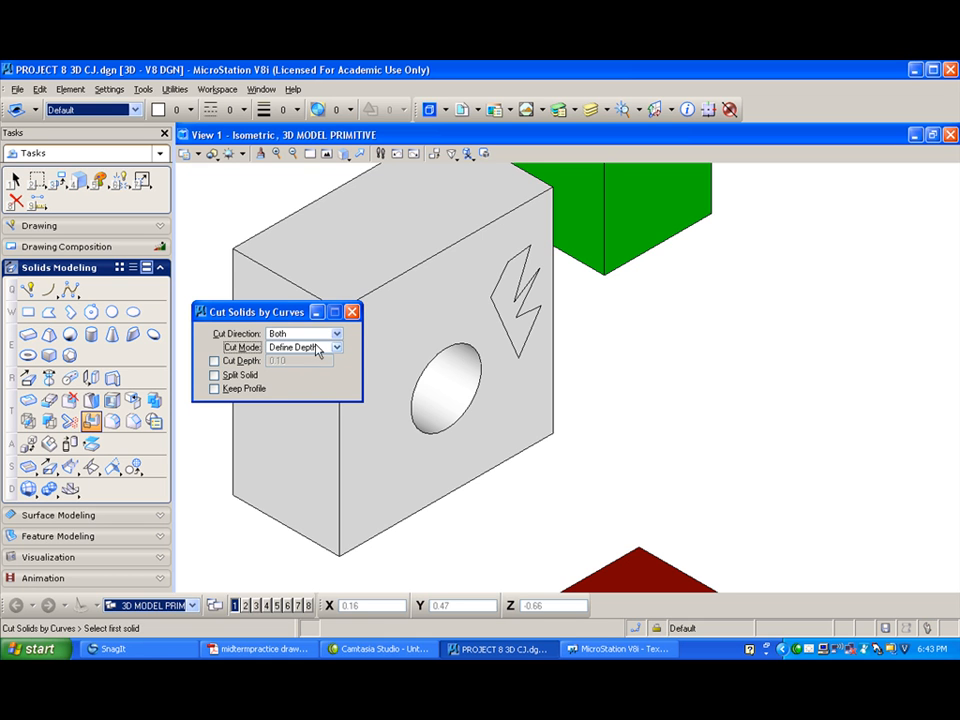
click(227, 362)
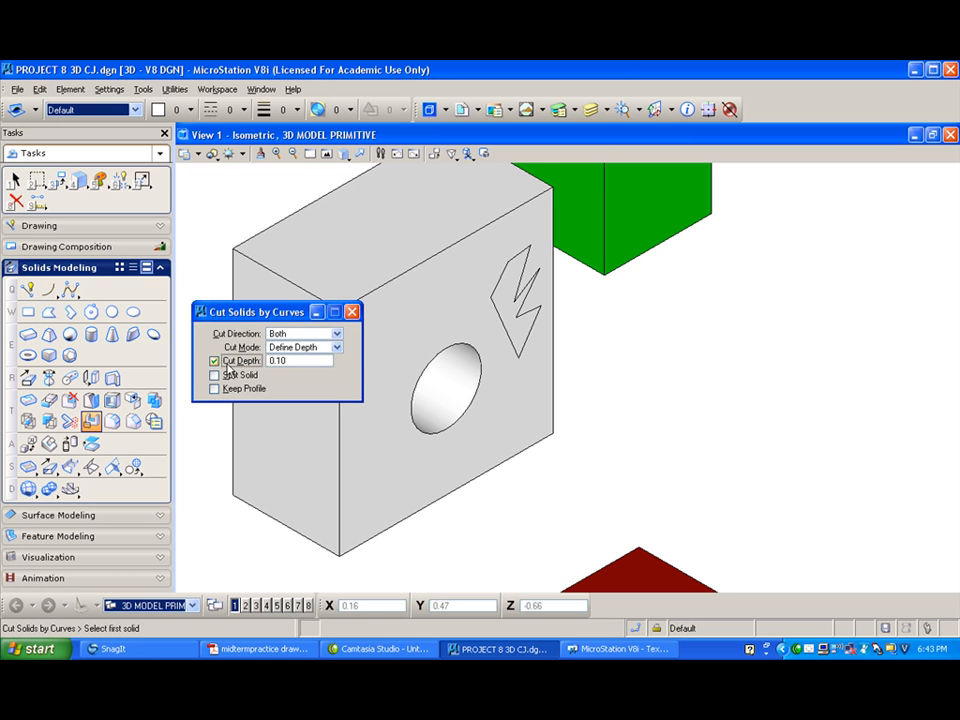
double_click(290, 362)
click(551, 388)
click(521, 348)
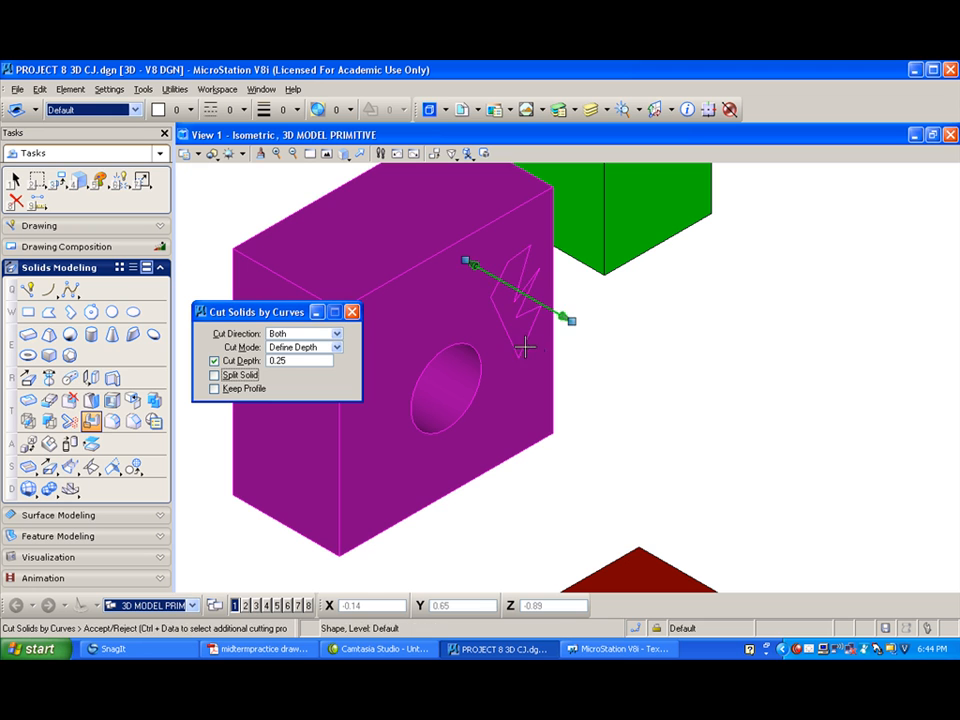
click(638, 366)
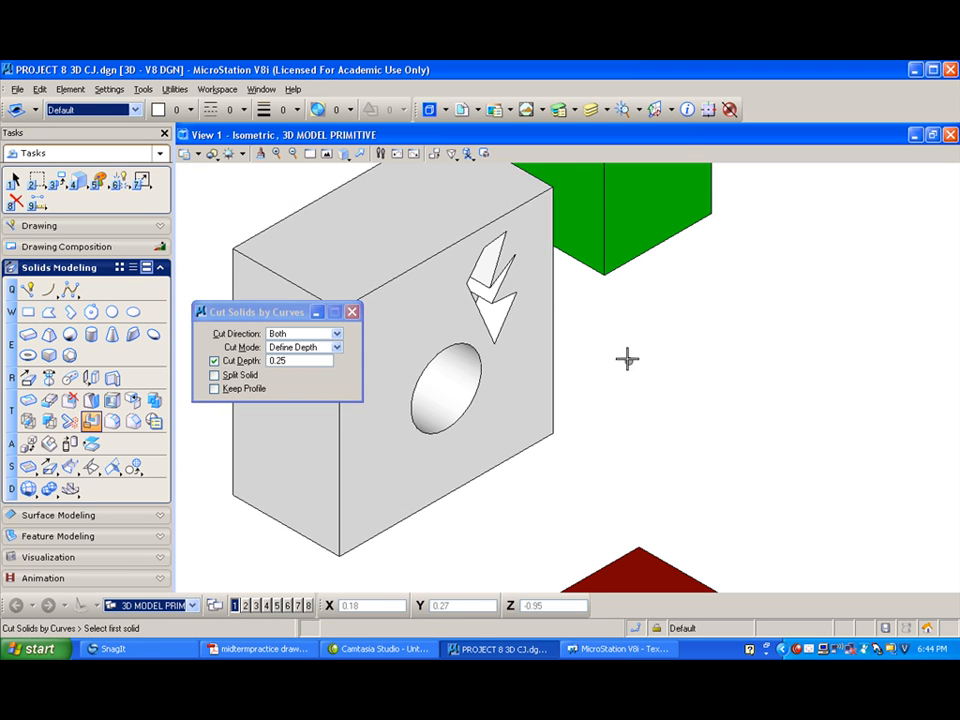
click(343, 156)
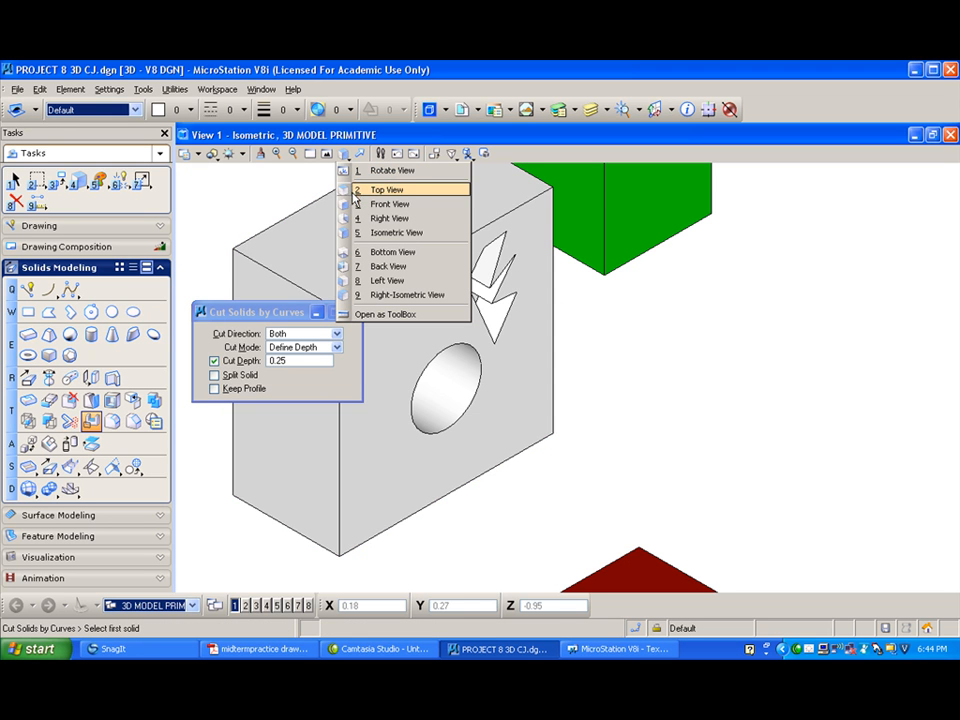
click(385, 170)
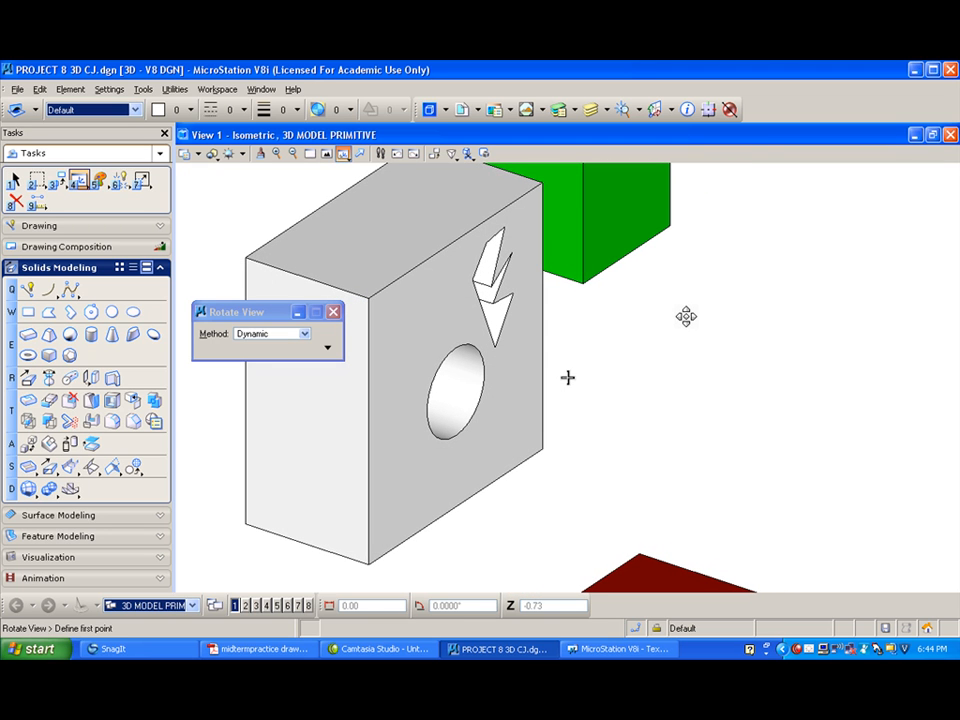
click(567, 377)
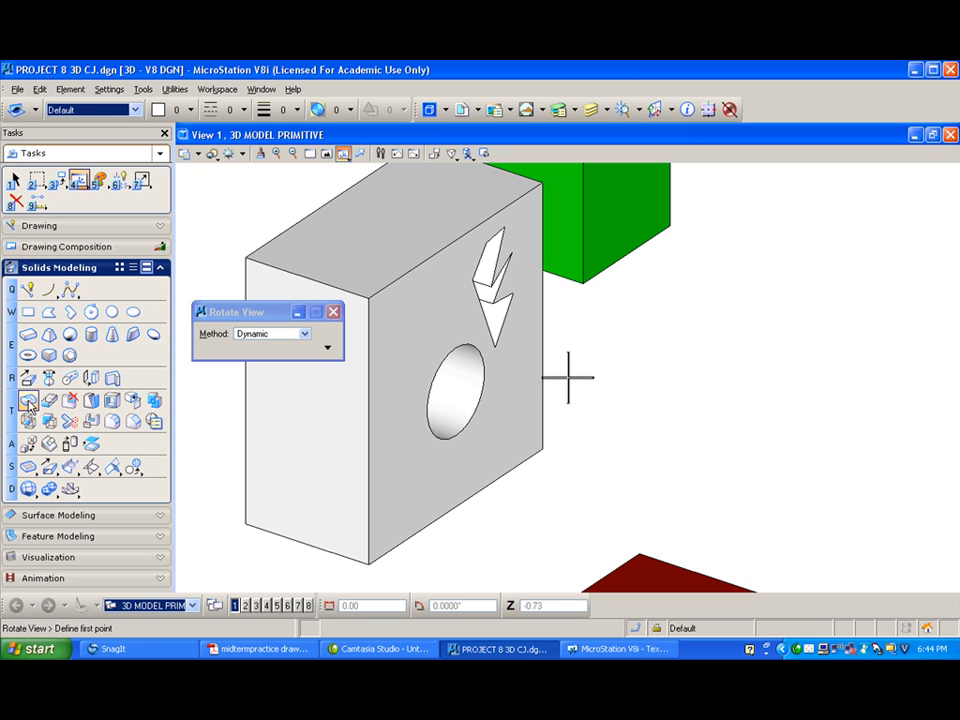
click(29, 402)
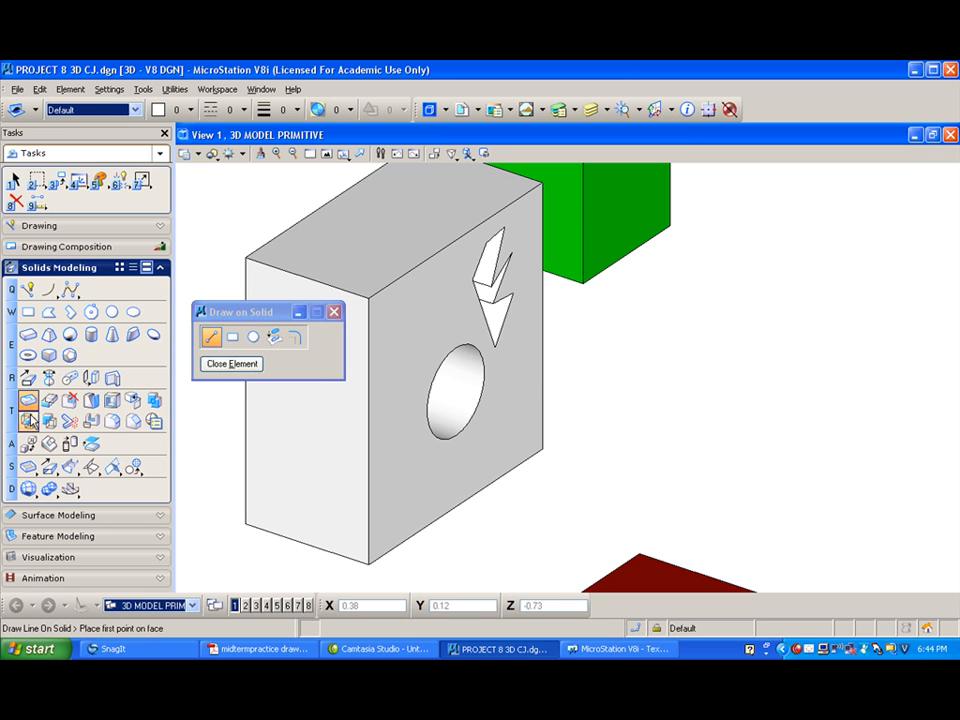
click(369, 425)
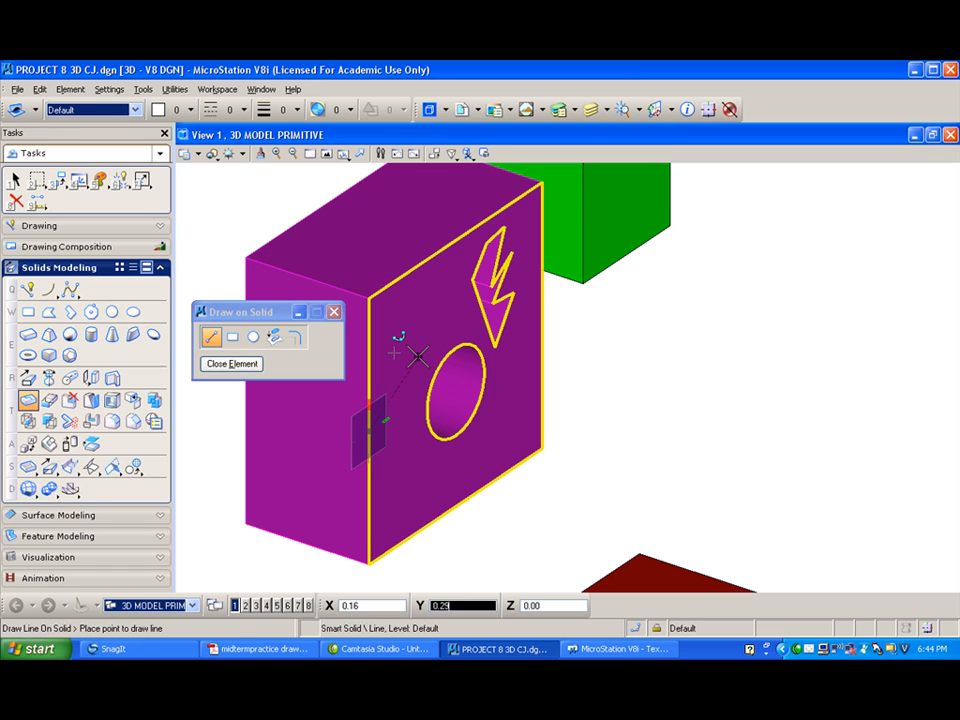
click(418, 356)
click(463, 456)
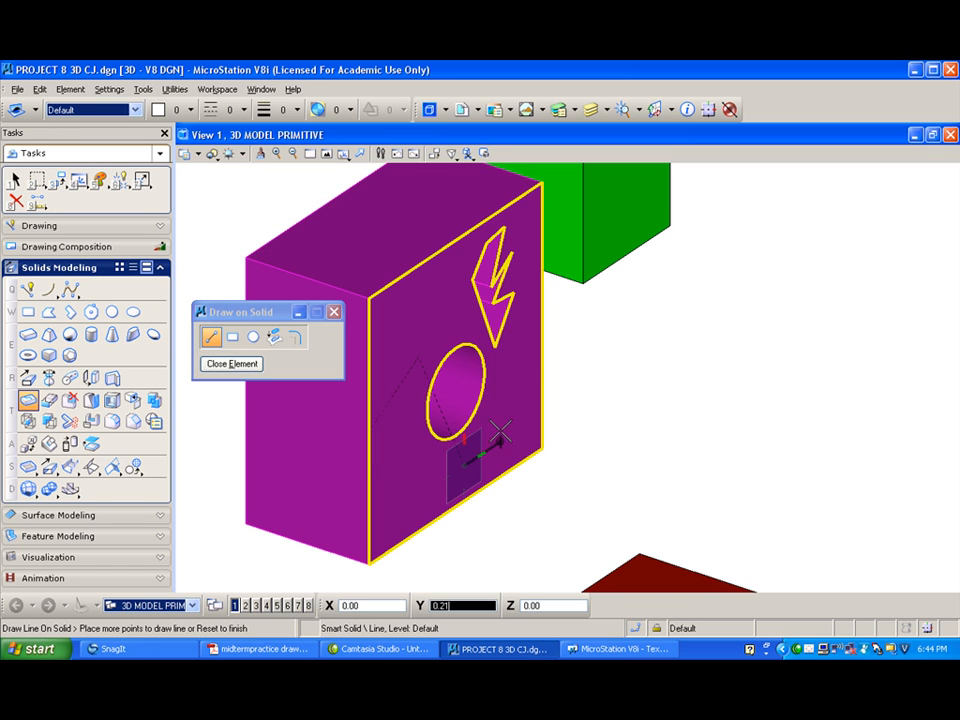
right_click(544, 310)
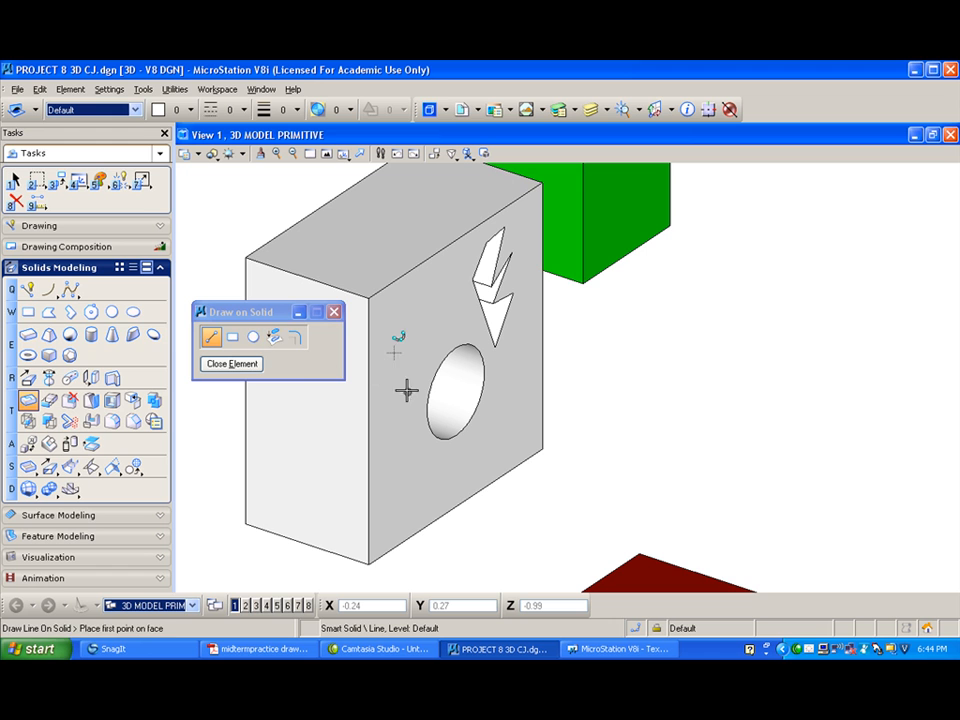
Set the display style to Wireframe and draw a small rectangle on the white box's front face, along its lower edge beneath the round hole
click(210, 153)
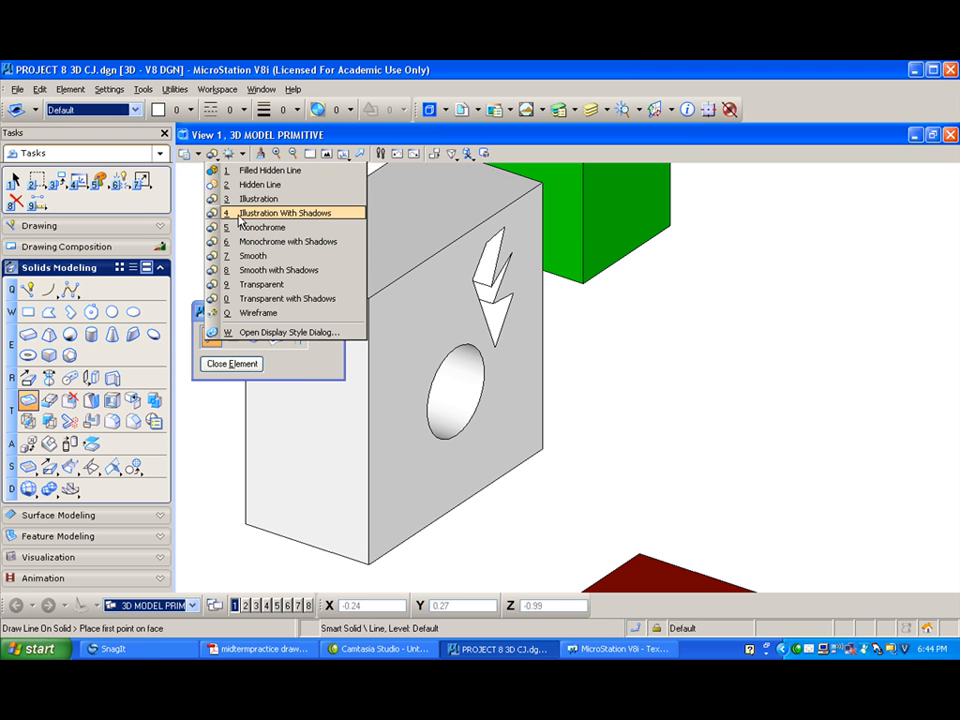
click(262, 312)
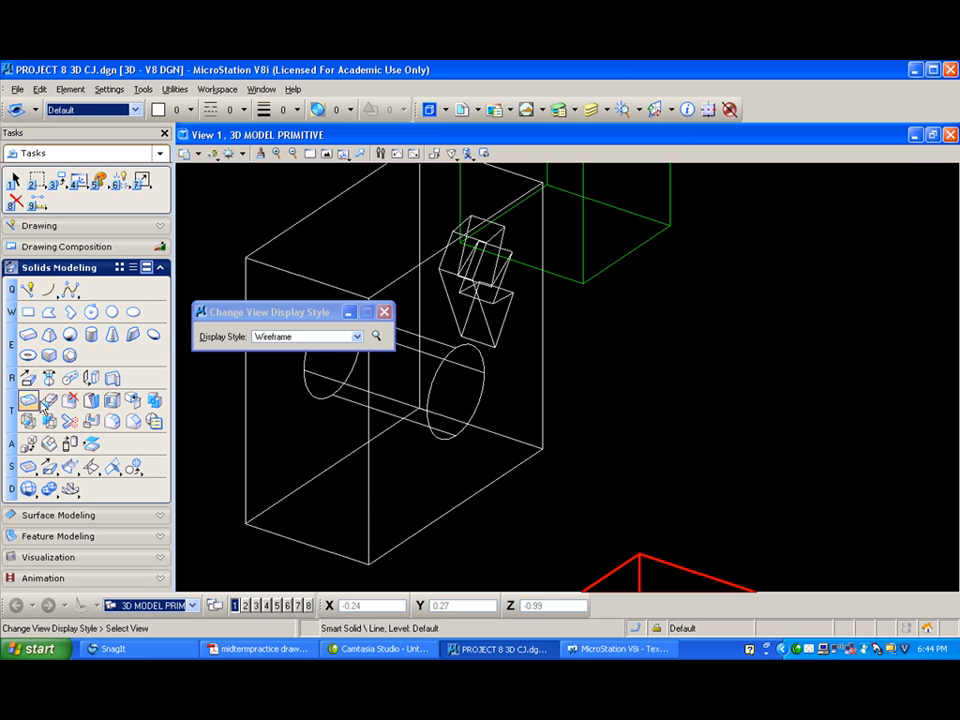
click(50, 401)
click(232, 337)
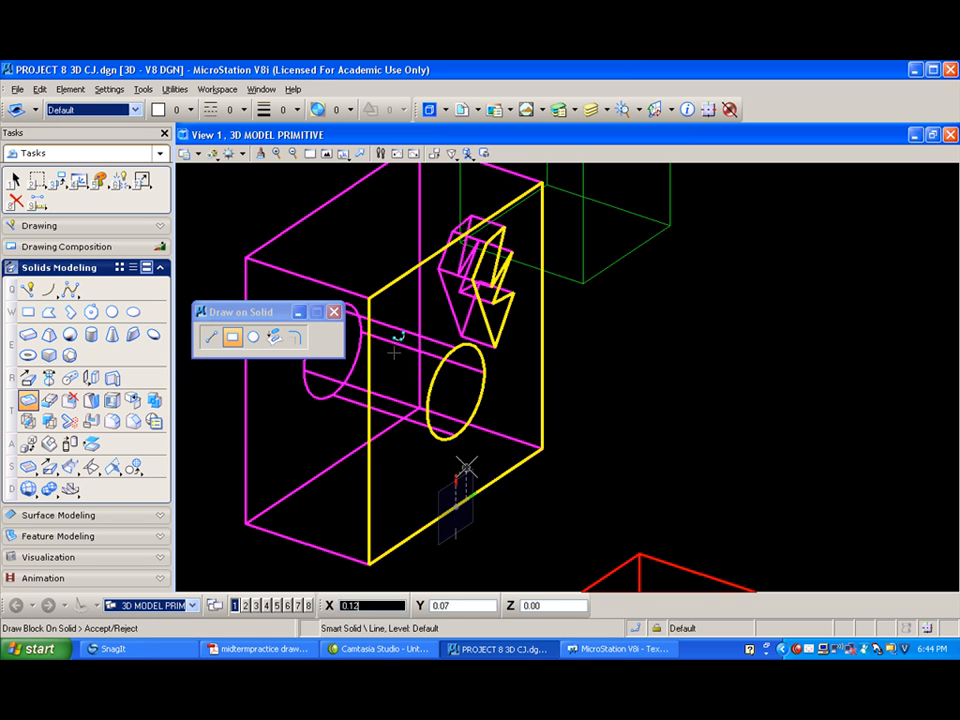
click(490, 437)
click(490, 437)
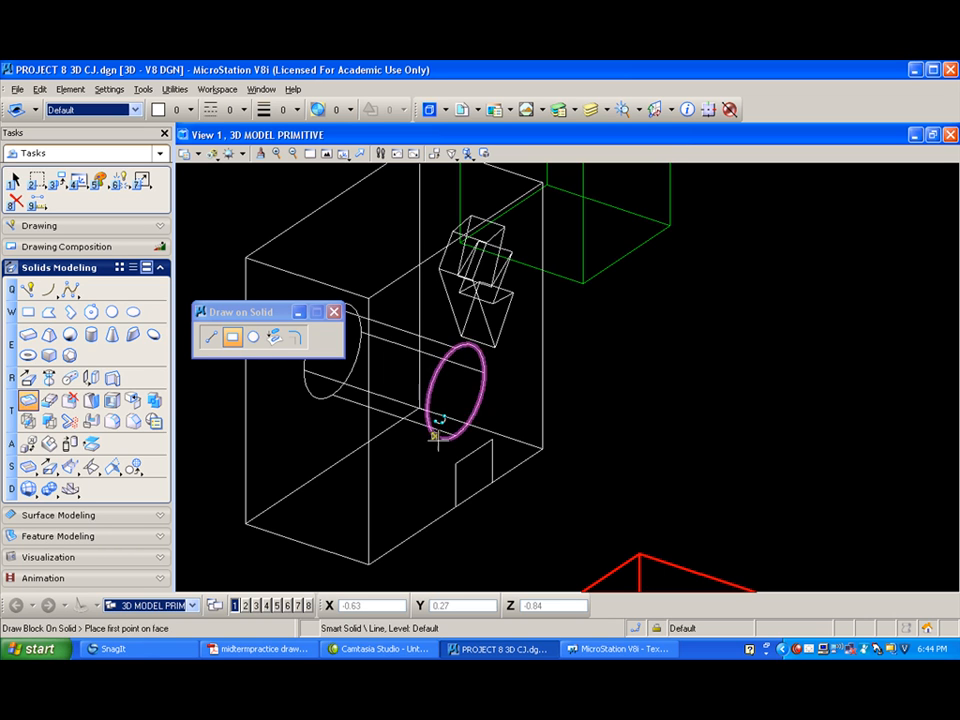
click(473, 450)
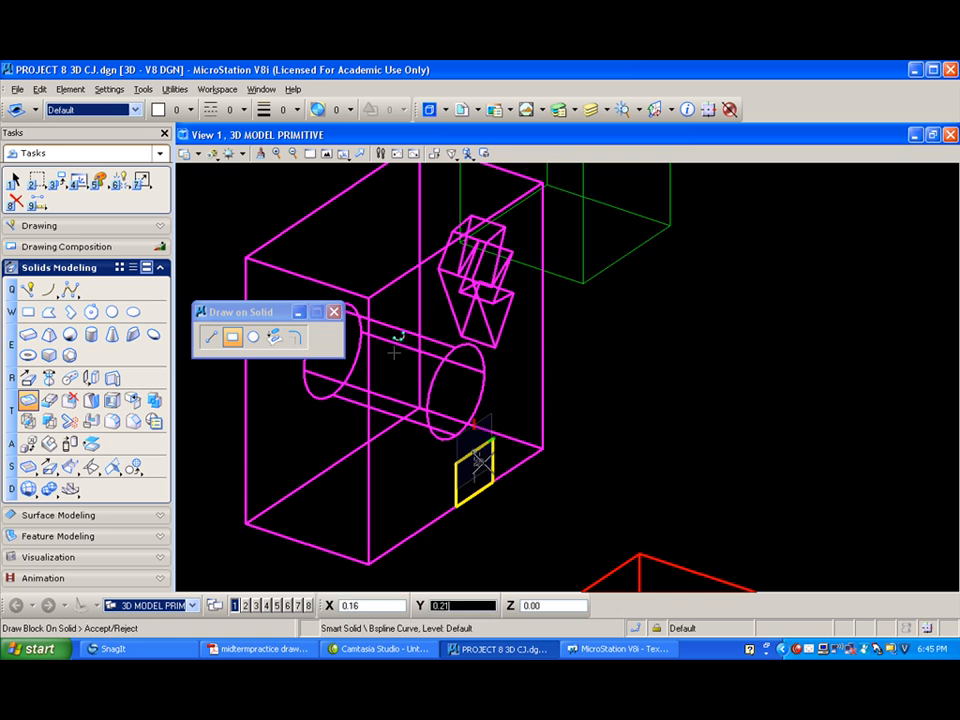
click(542, 472)
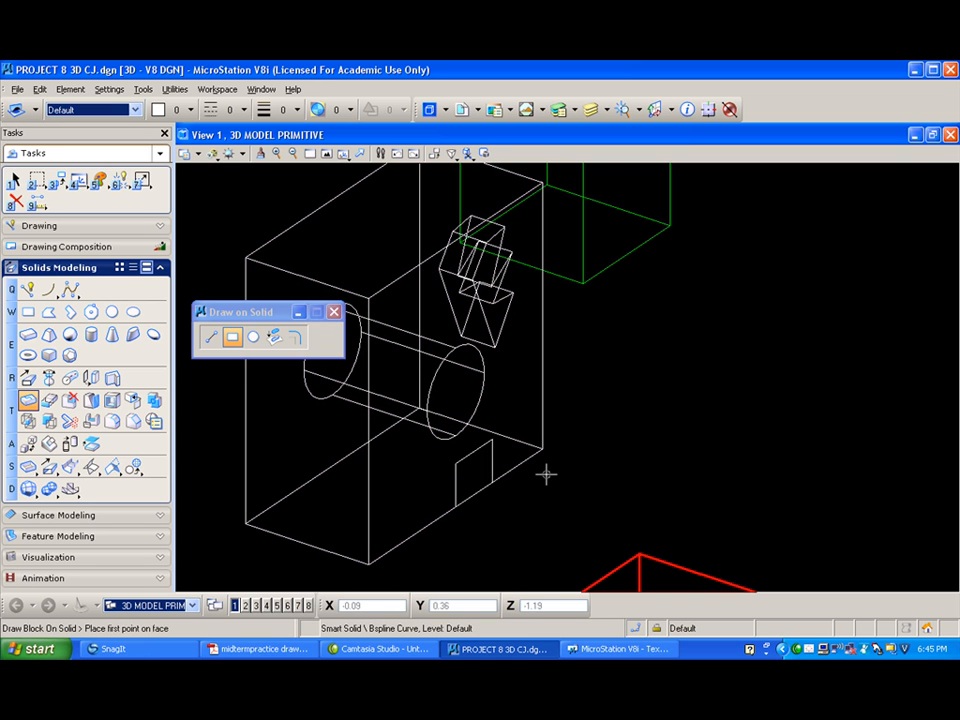
Modify the white box by pulling the small rectangle's vertical edge outward by about 0.30, angling the front face
click(52, 400)
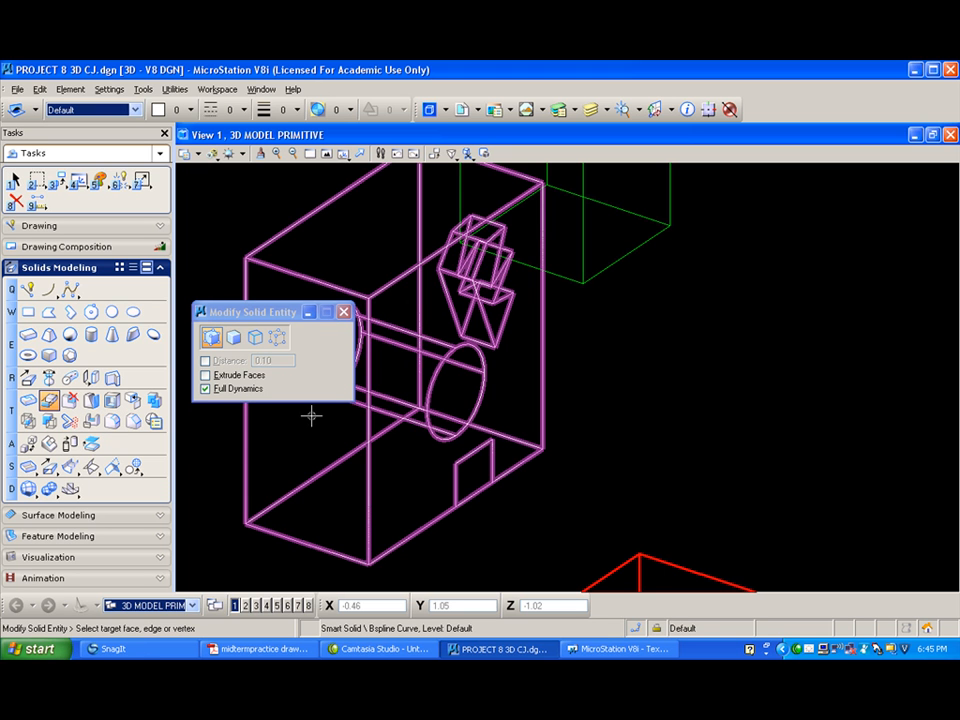
click(472, 452)
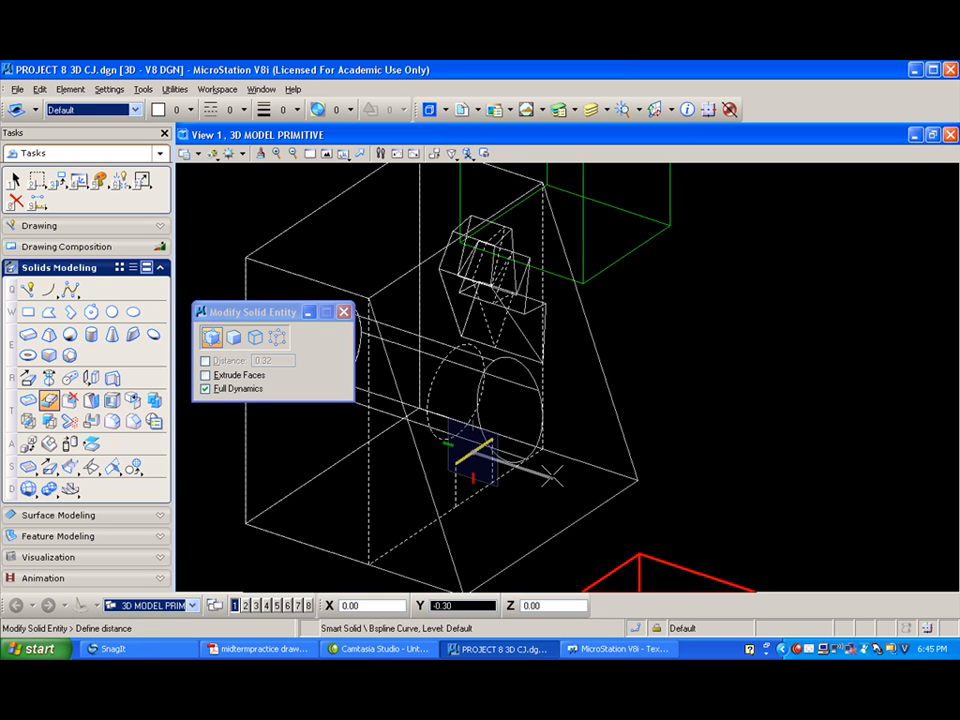
right_click(526, 469)
click(493, 456)
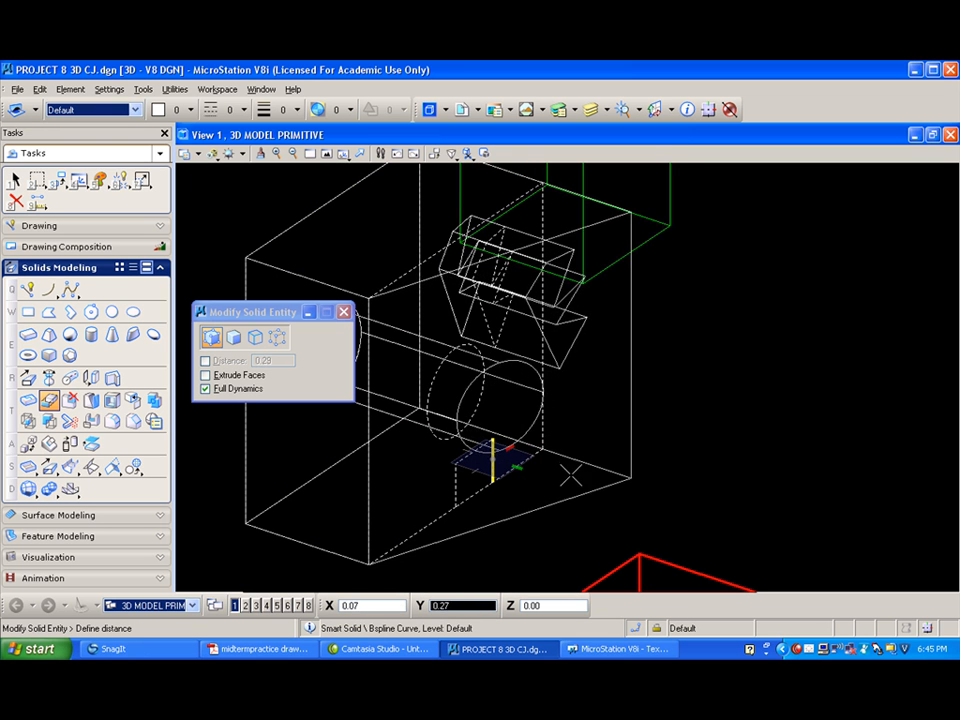
click(571, 484)
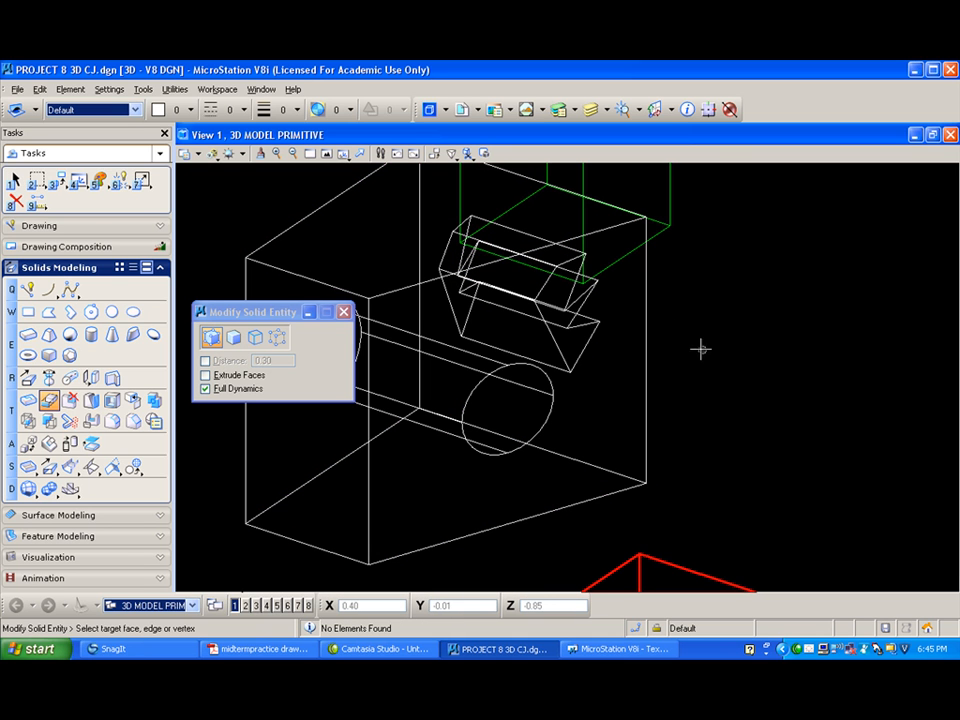
Set the display style to Illustration With Shadows and modify the front face's top edge so the white box's front slopes backward
click(215, 158)
click(250, 212)
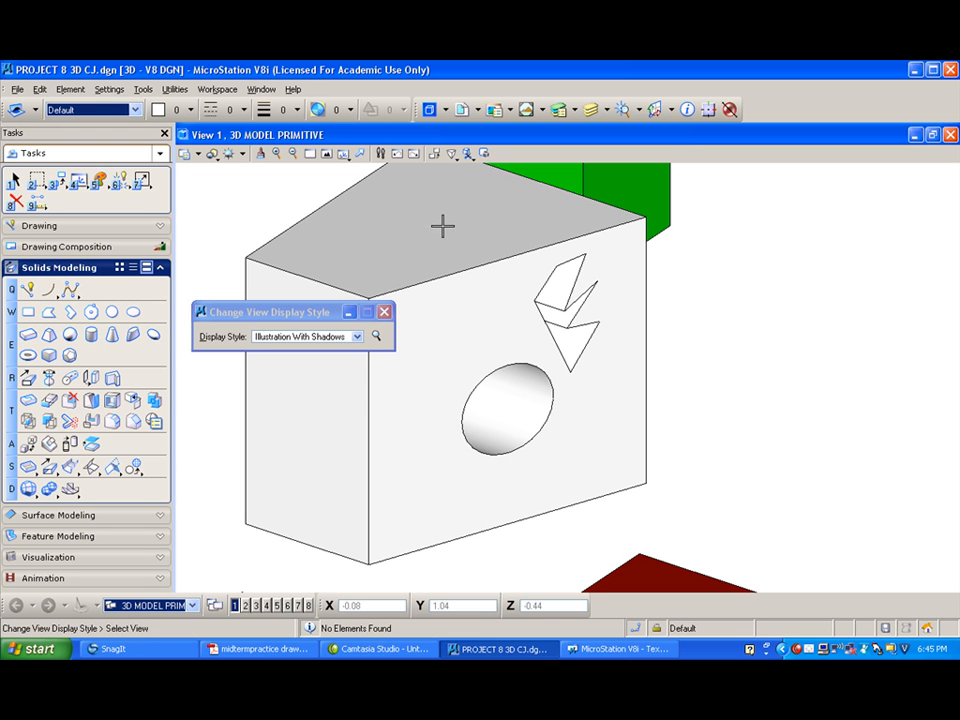
click(49, 400)
click(471, 268)
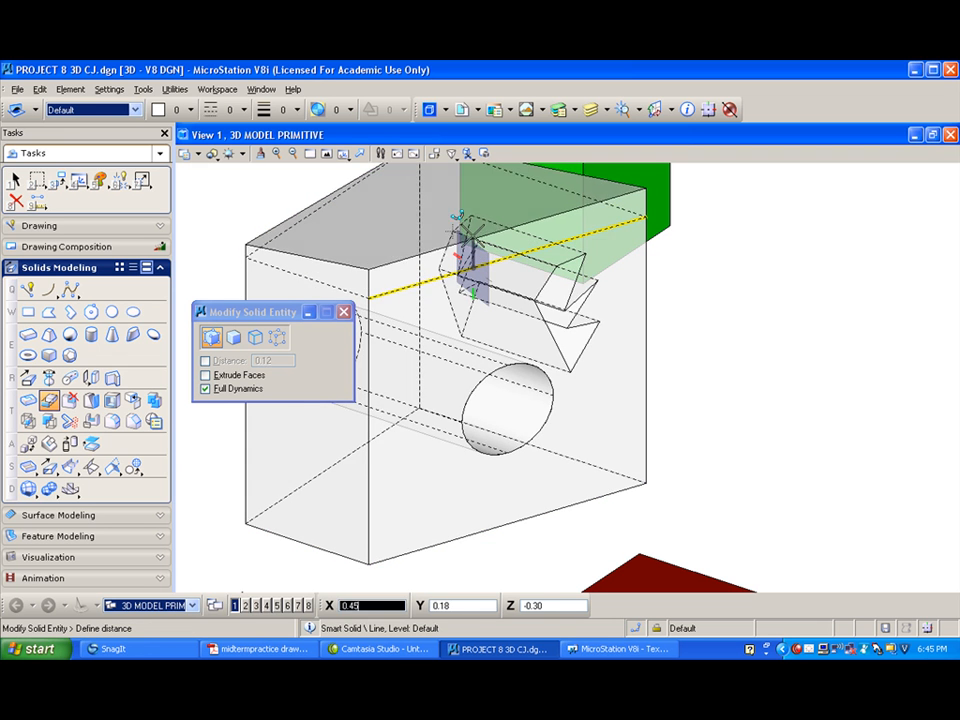
click(418, 237)
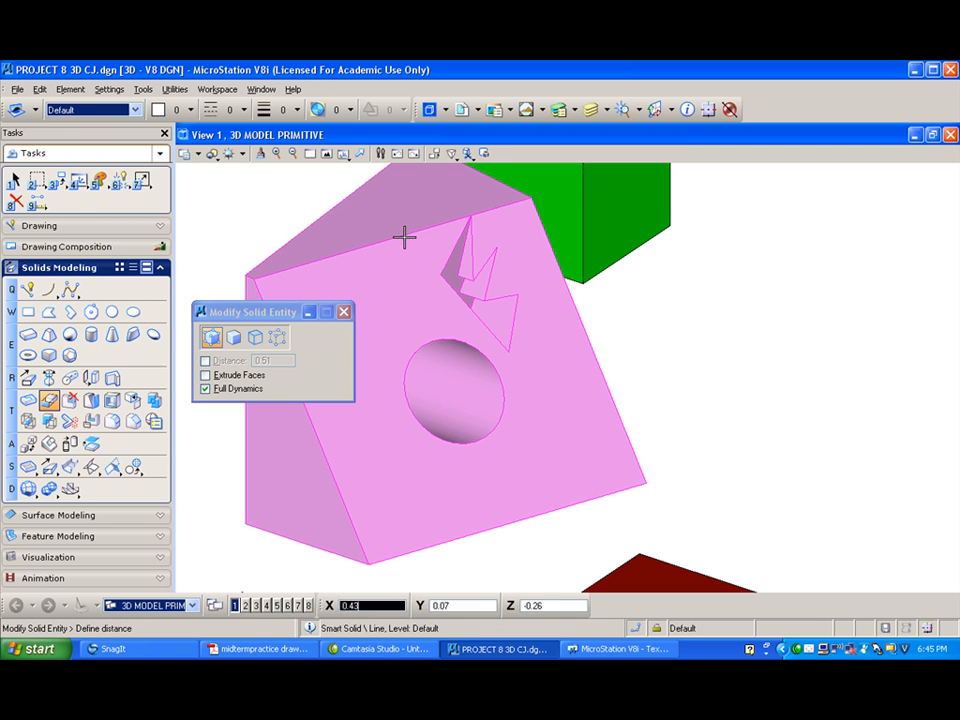
click(405, 230)
click(421, 253)
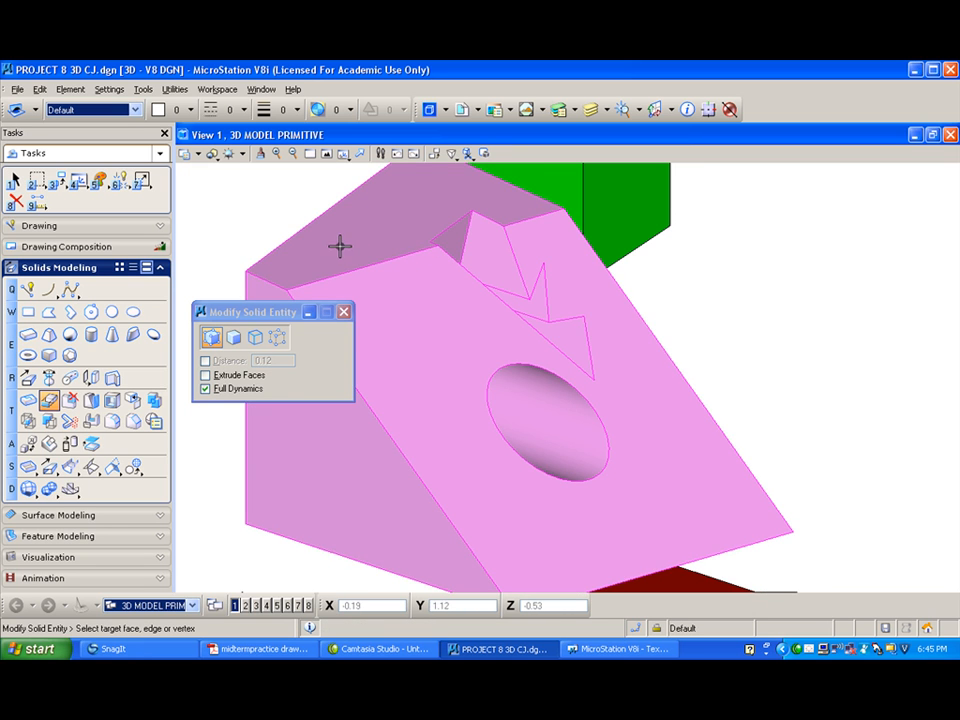
Unite the black box with the orange sphere on its top, keeping no originals, and dynamically rotate the view to inspect the result
scroll(339, 246, down, 4)
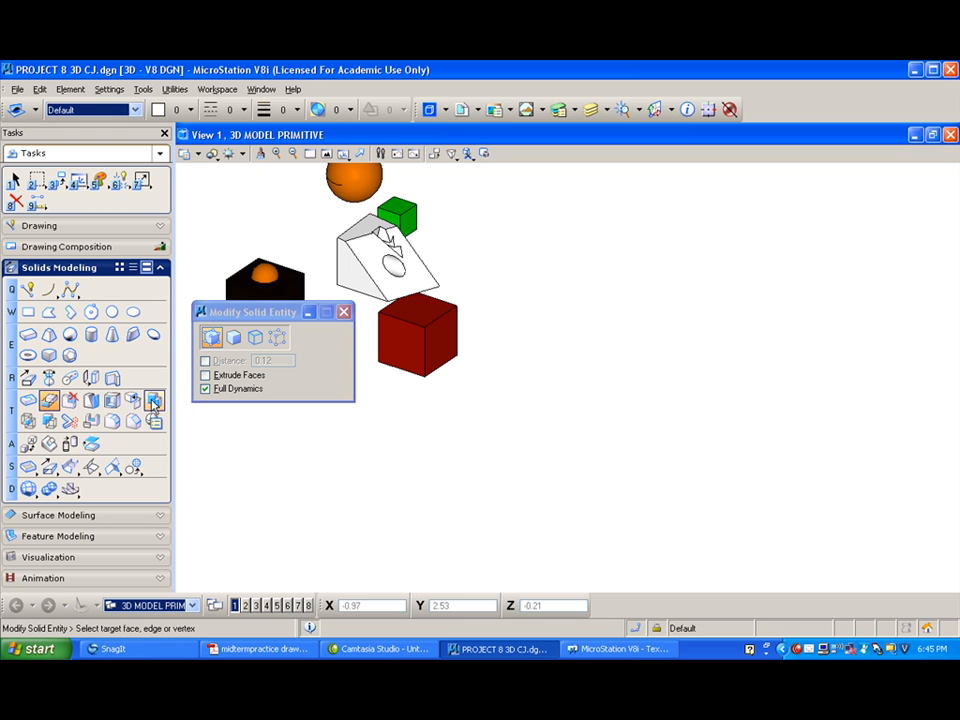
drag(246, 315, 413, 391)
scroll(273, 287, up, 5)
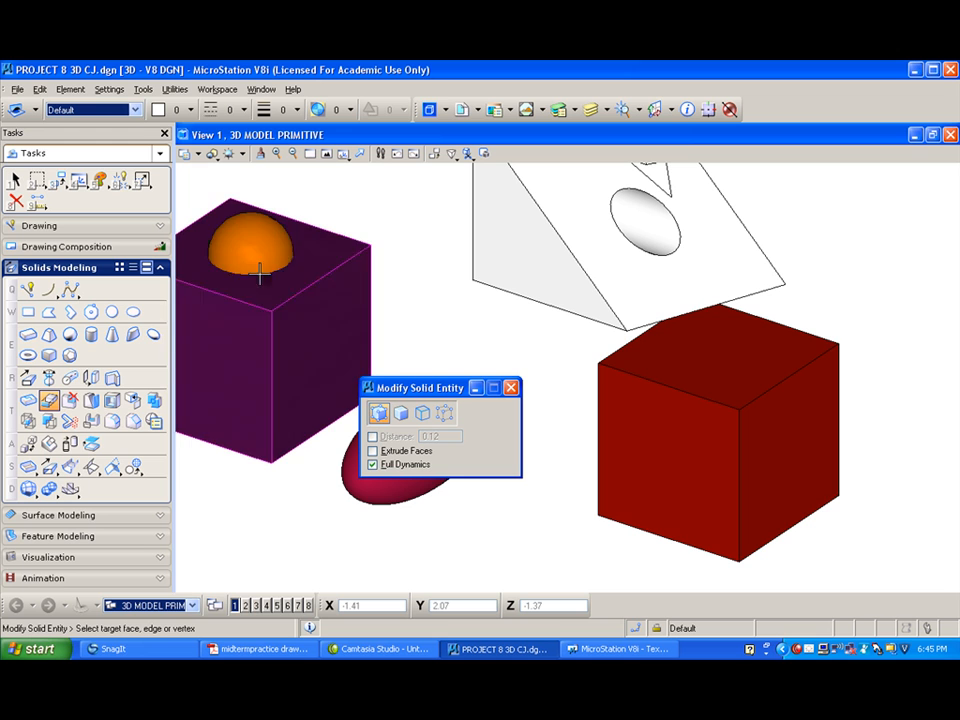
click(155, 401)
click(329, 268)
click(257, 231)
click(345, 204)
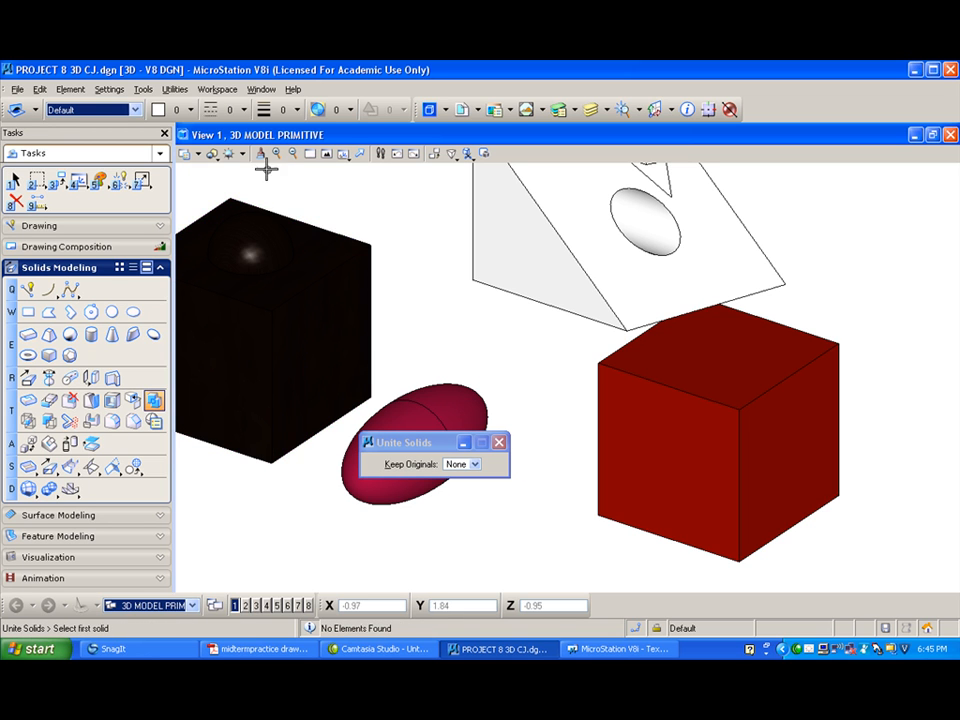
click(212, 156)
click(240, 210)
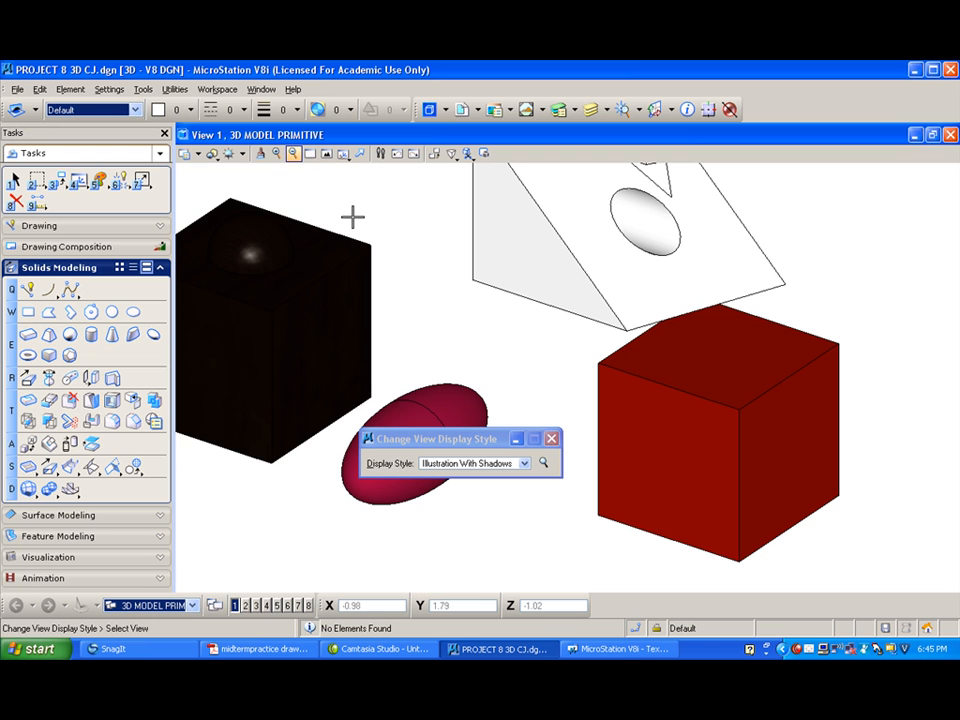
click(343, 153)
click(568, 377)
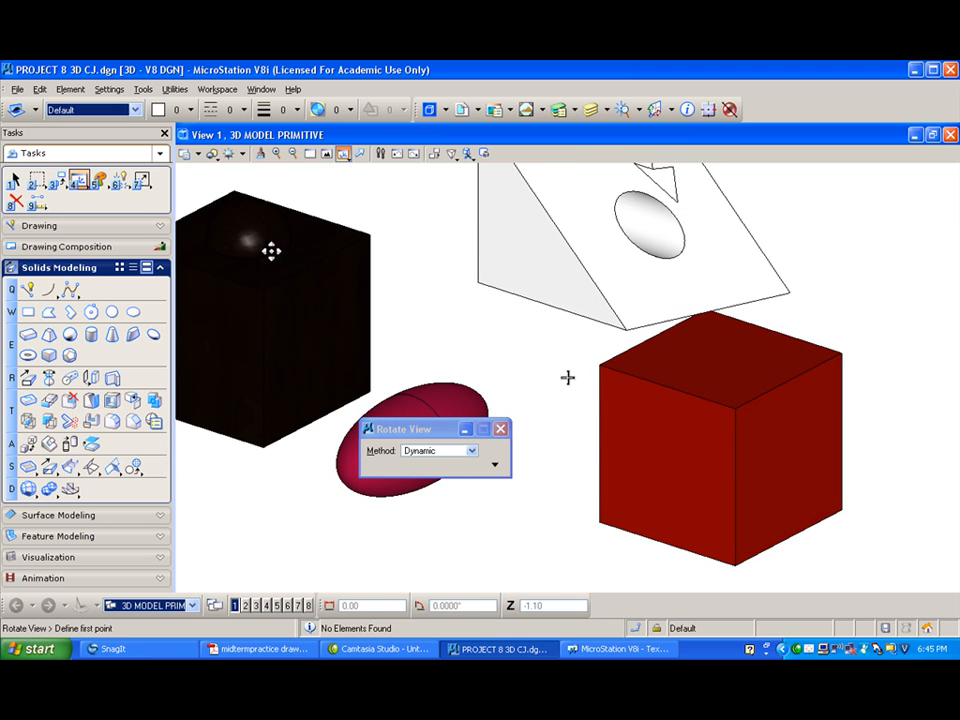
Fillet the red box's top front edges and the vertical edge between its two visible faces with radius 0.10
scroll(273, 243, down, 3)
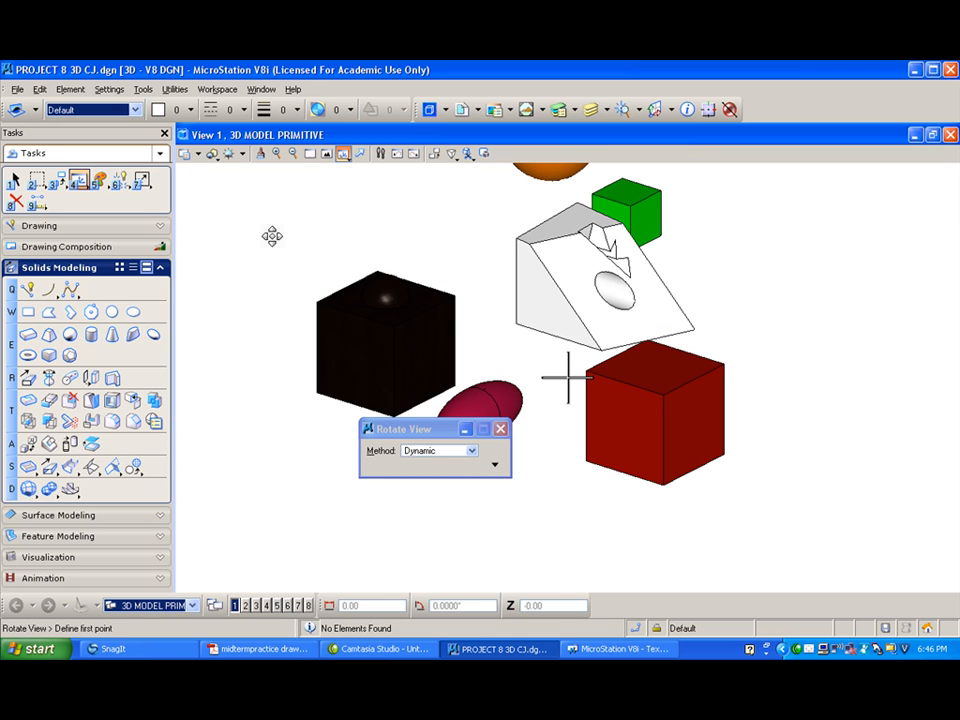
click(115, 424)
click(618, 374)
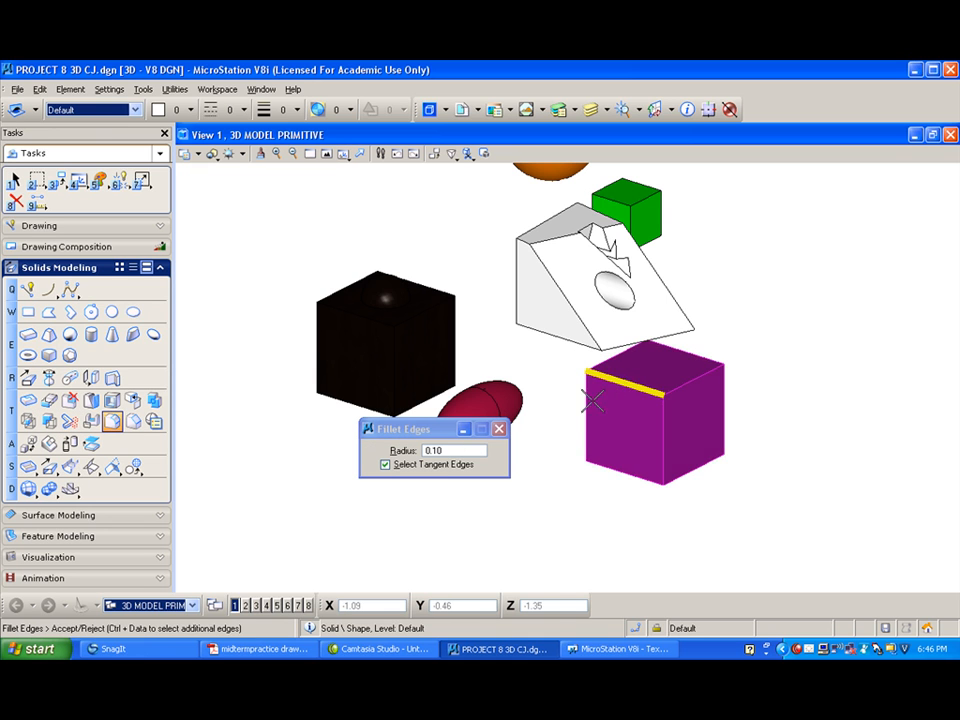
click(573, 466)
click(702, 372)
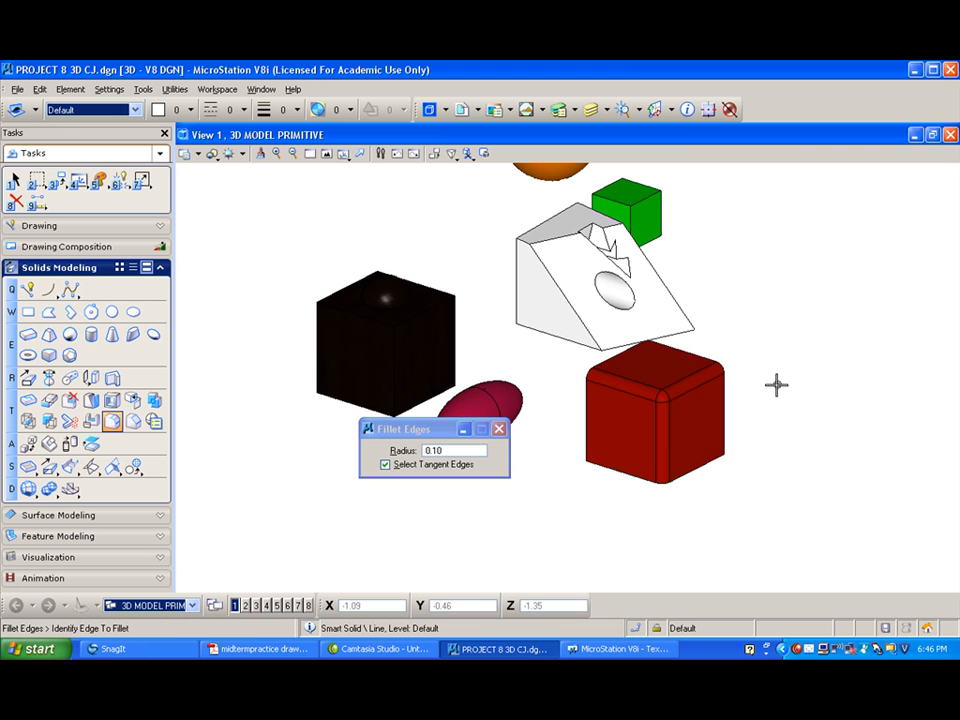
Fillet the red box's lower front edge and its outer vertical edge beside the white solid's side with radius 0.10
click(620, 468)
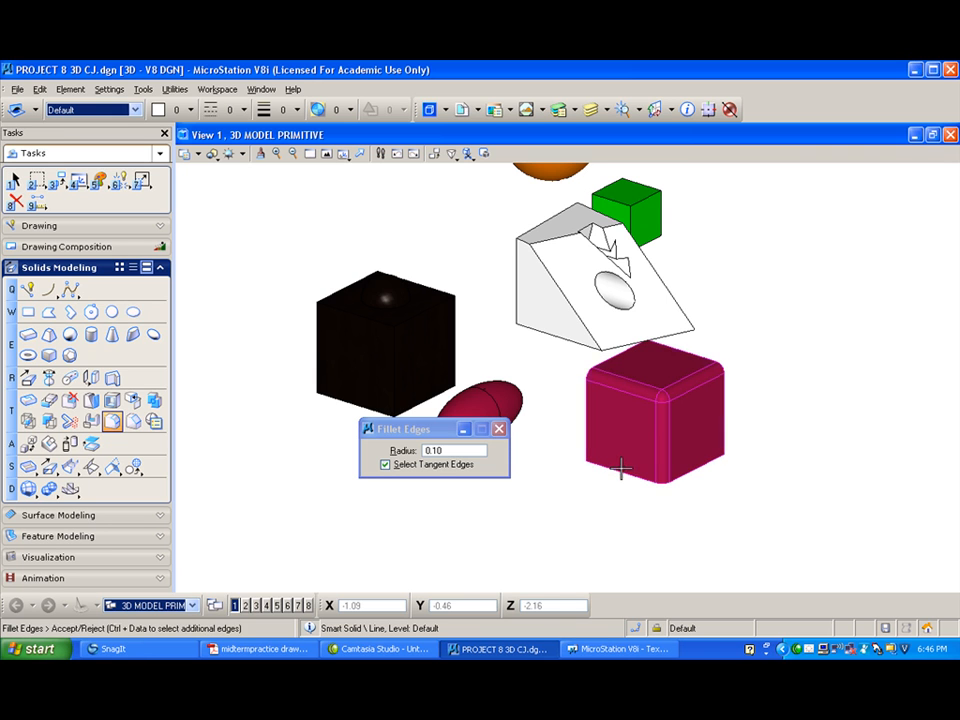
click(526, 490)
click(586, 418)
click(552, 428)
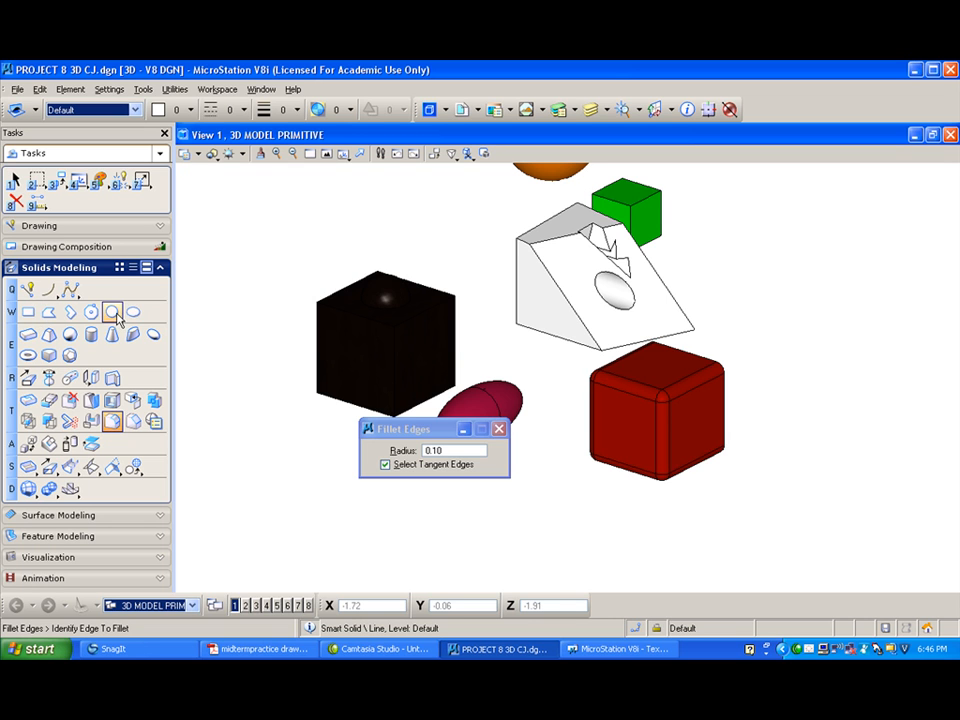
Draw an orthogonal rectangle about 0.78 by 0.84 with no fill, beside the white wedge and the red box
click(28, 312)
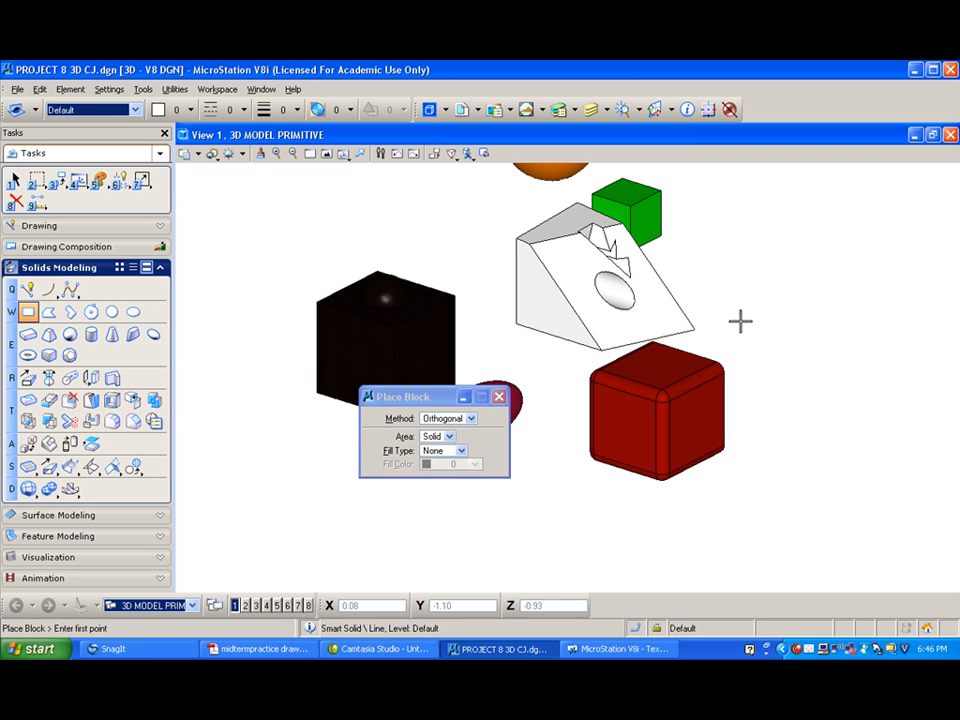
click(740, 320)
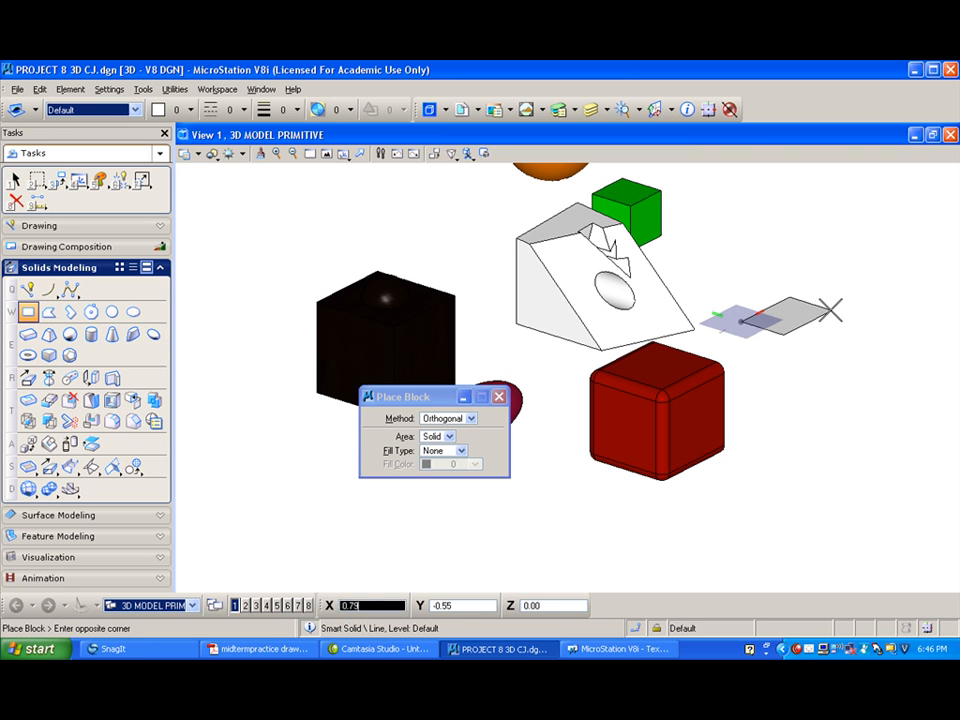
click(852, 317)
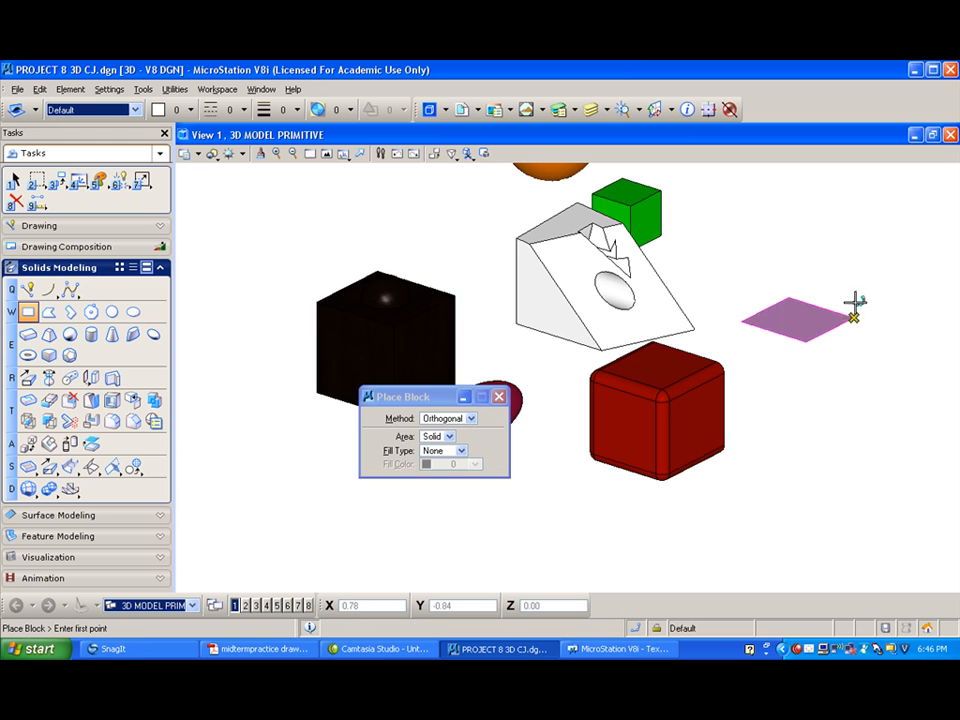
scroll(871, 271, up, 2)
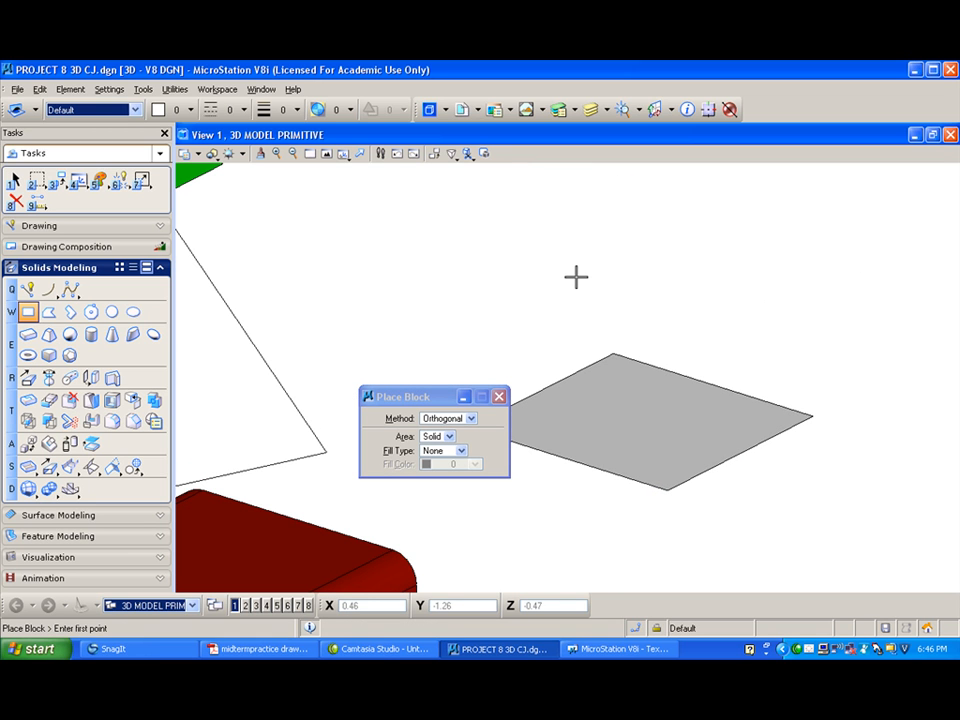
Try extruding the rectangle orthogonally upward by about 0.54 at full scale, and undo the extrusion
click(29, 380)
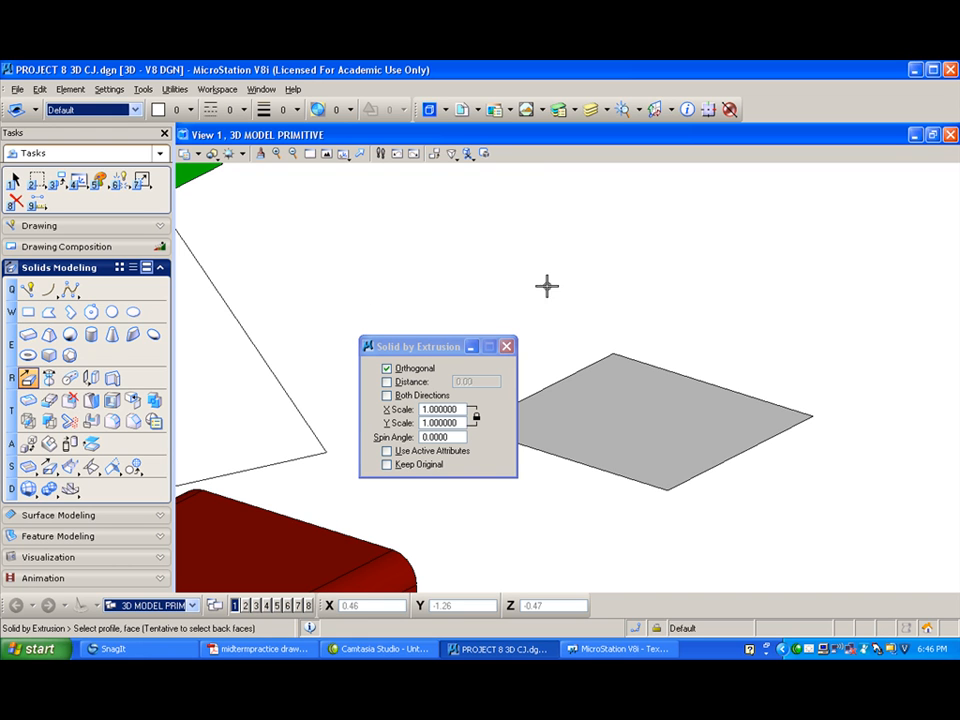
click(690, 368)
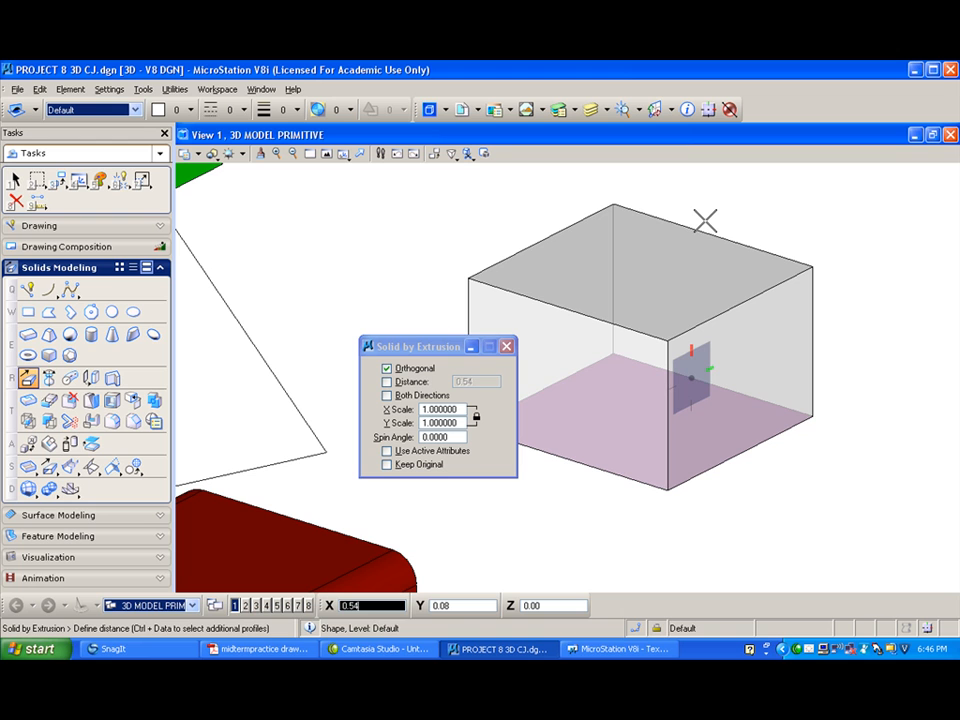
click(705, 221)
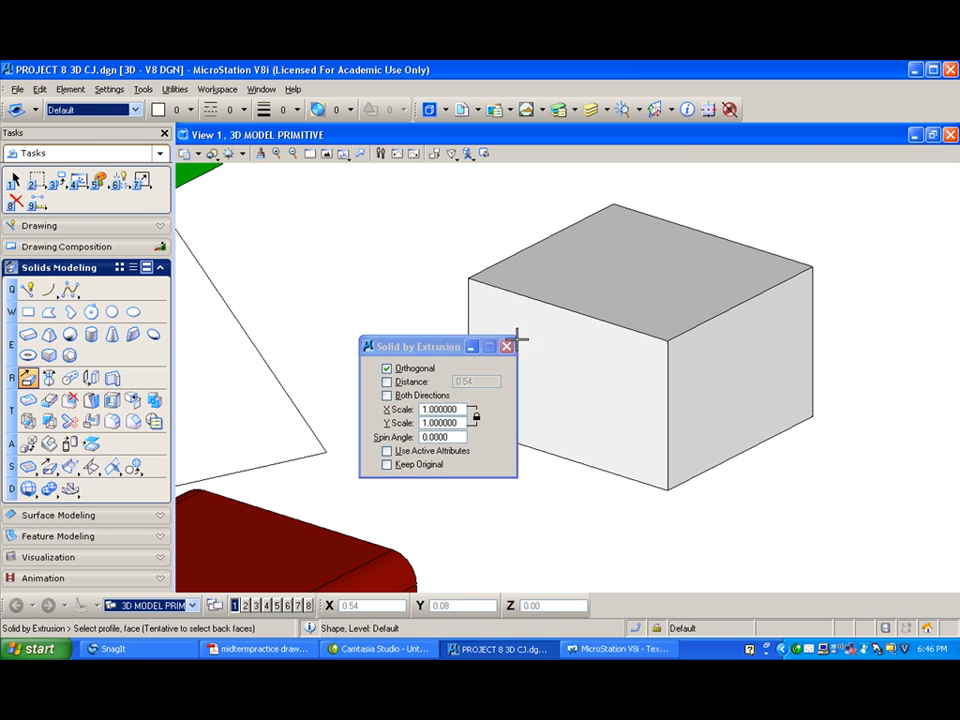
key(ctrl+z)
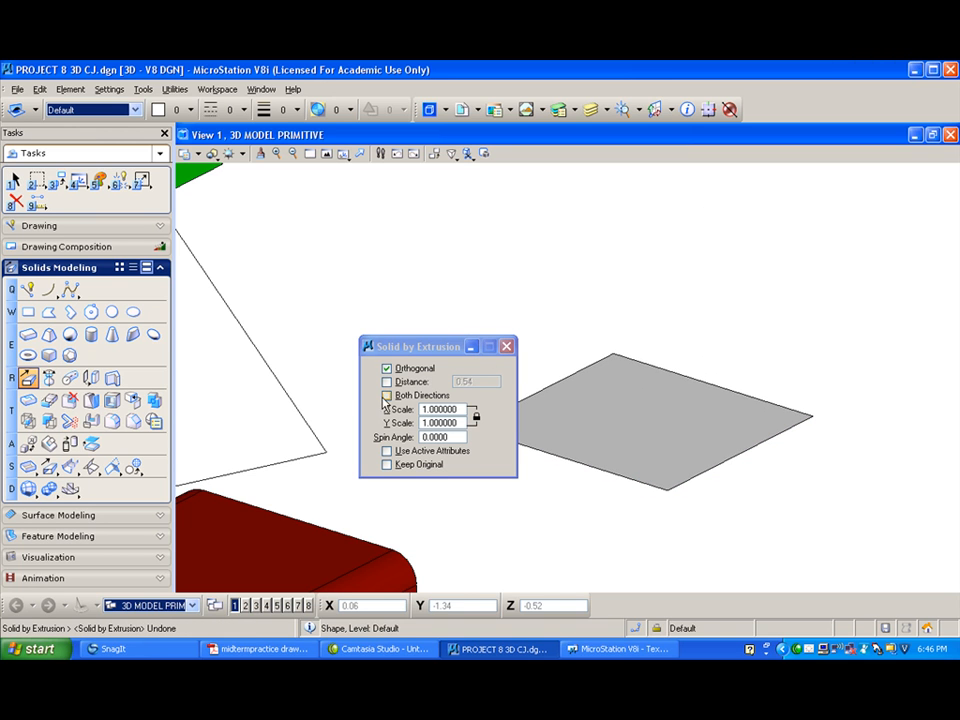
Set the extrusion's X and Y scale to 0.5 and preview the tapered extrusion of the rectangle without placing it
drag(460, 410, 424, 410)
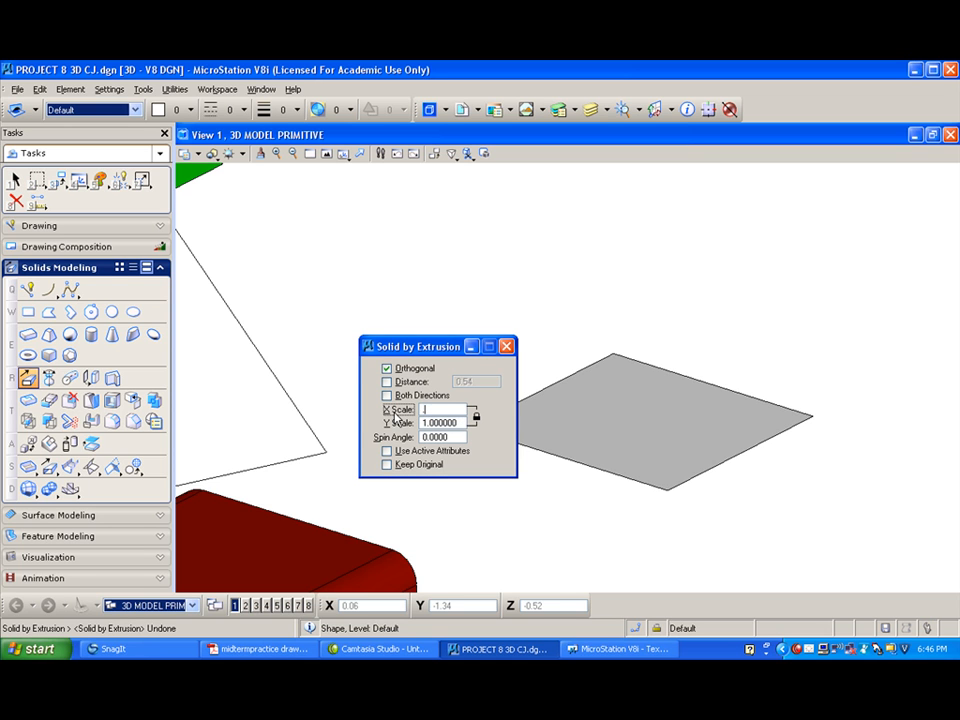
key(Tab)
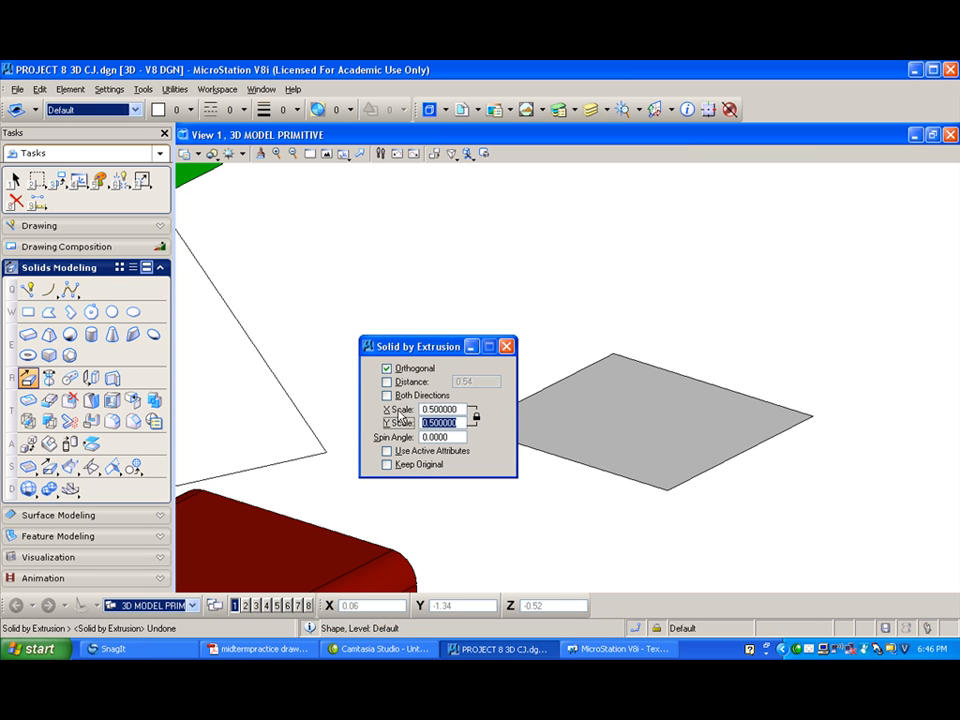
click(680, 368)
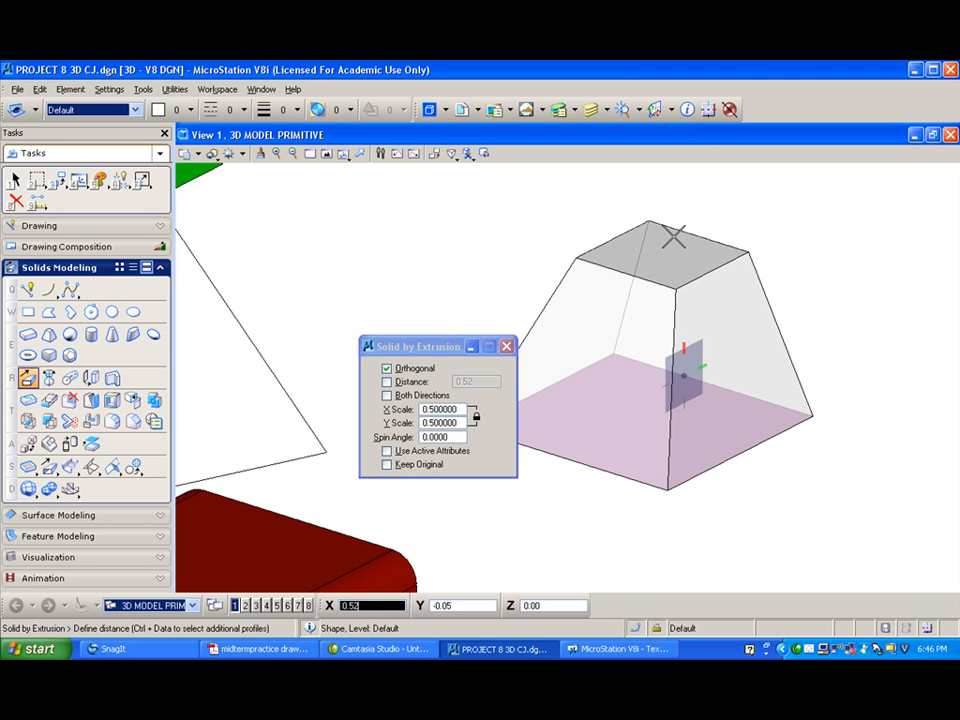
right_click(657, 236)
Try extruding the rectangle upward by about 0.85 with a 90° spin angle, and undo the extrusion
click(440, 437)
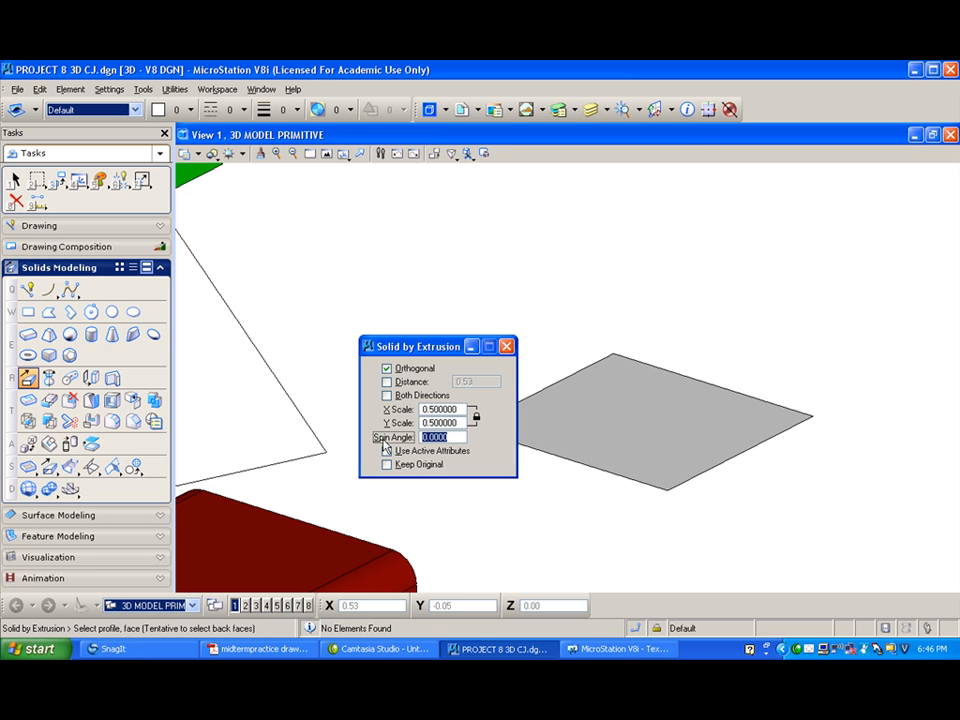
text(90)
key(Tab)
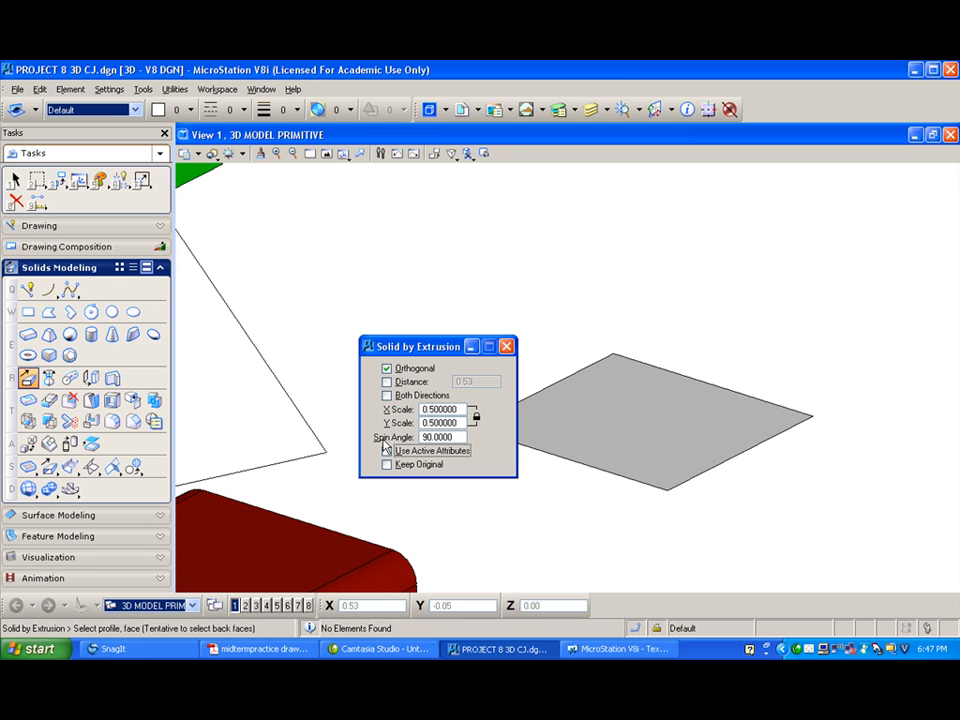
click(641, 421)
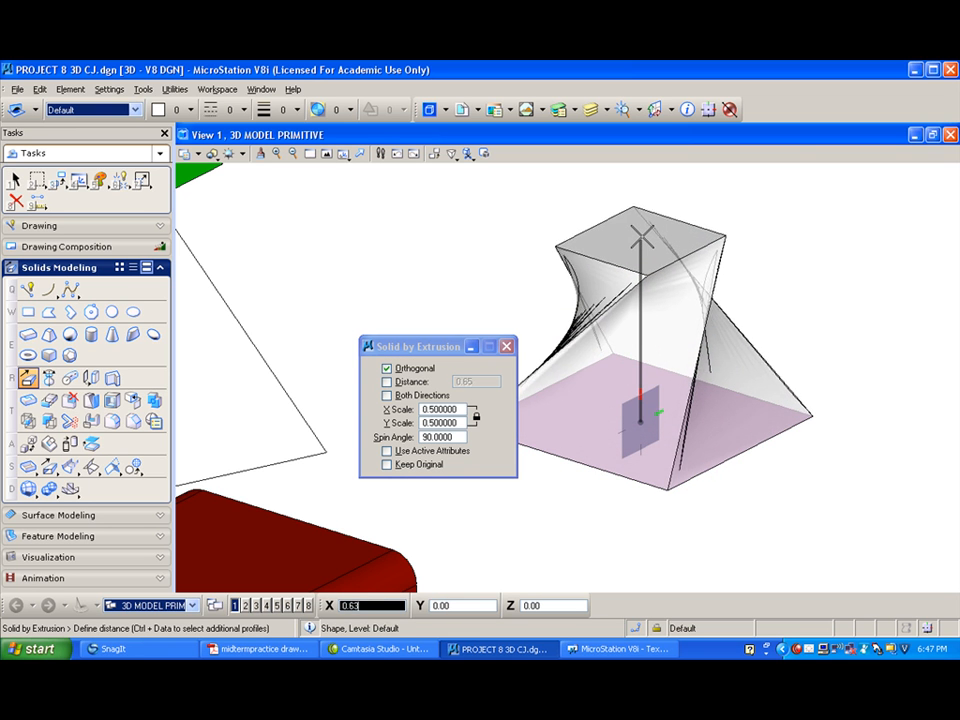
click(641, 195)
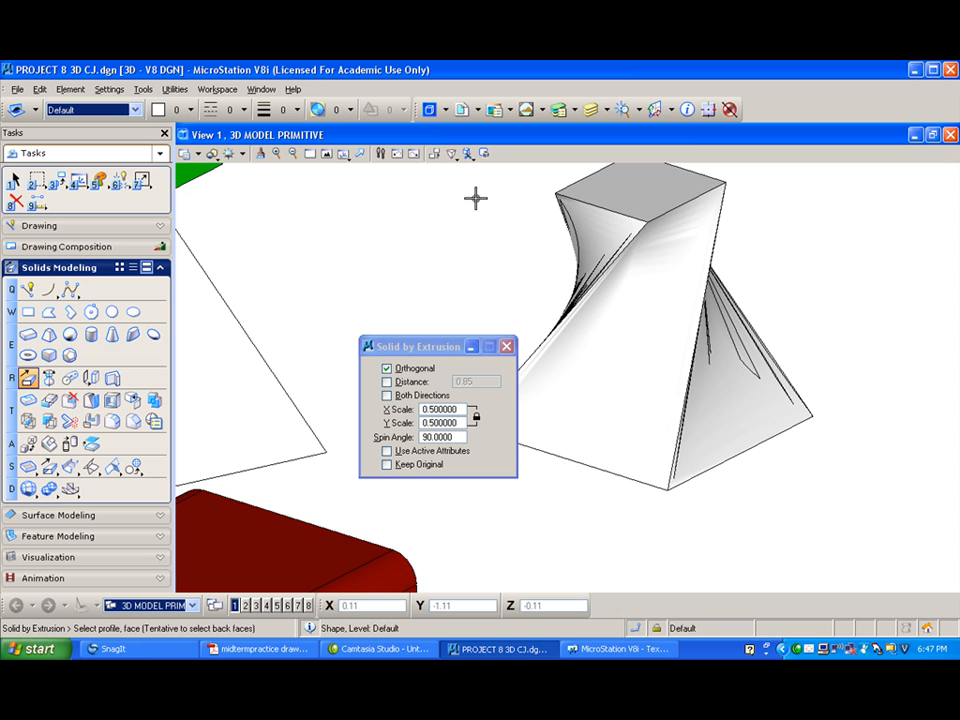
key(ctrl+z)
Try extruding the rectangle by about 0.85 with a 180° spin angle, inspect it from another angle, and undo the extrusion
click(421, 442)
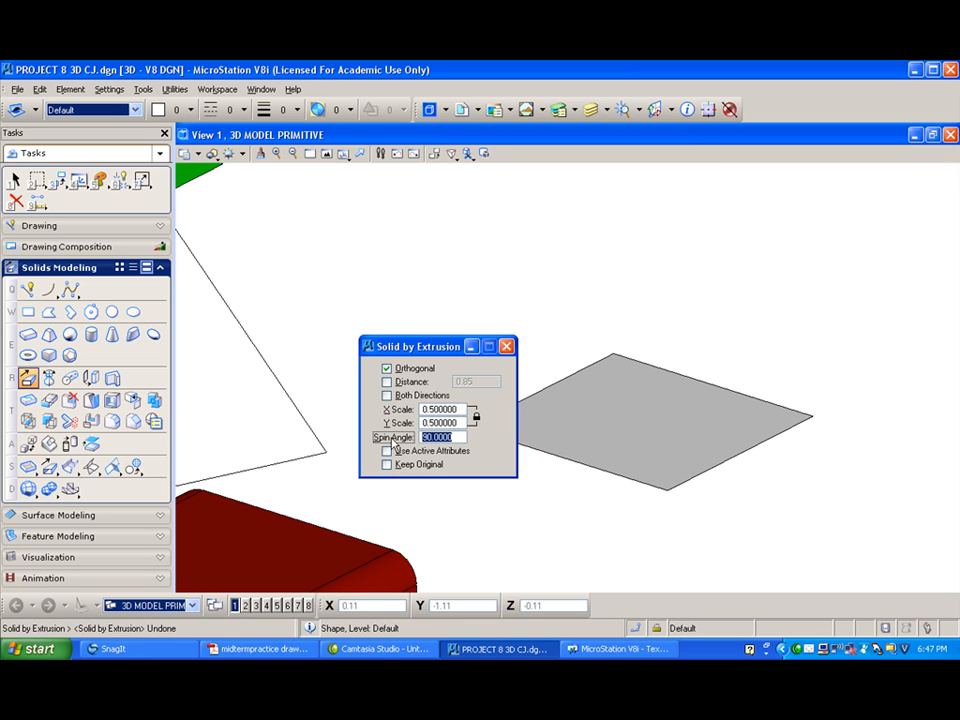
text(180)
key(Tab)
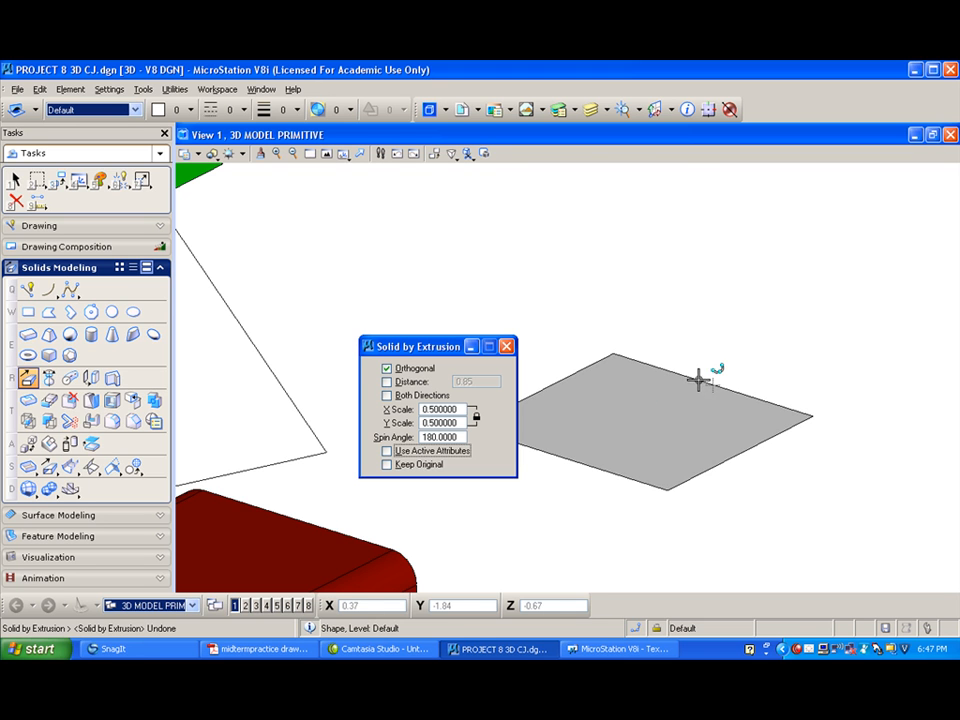
click(645, 408)
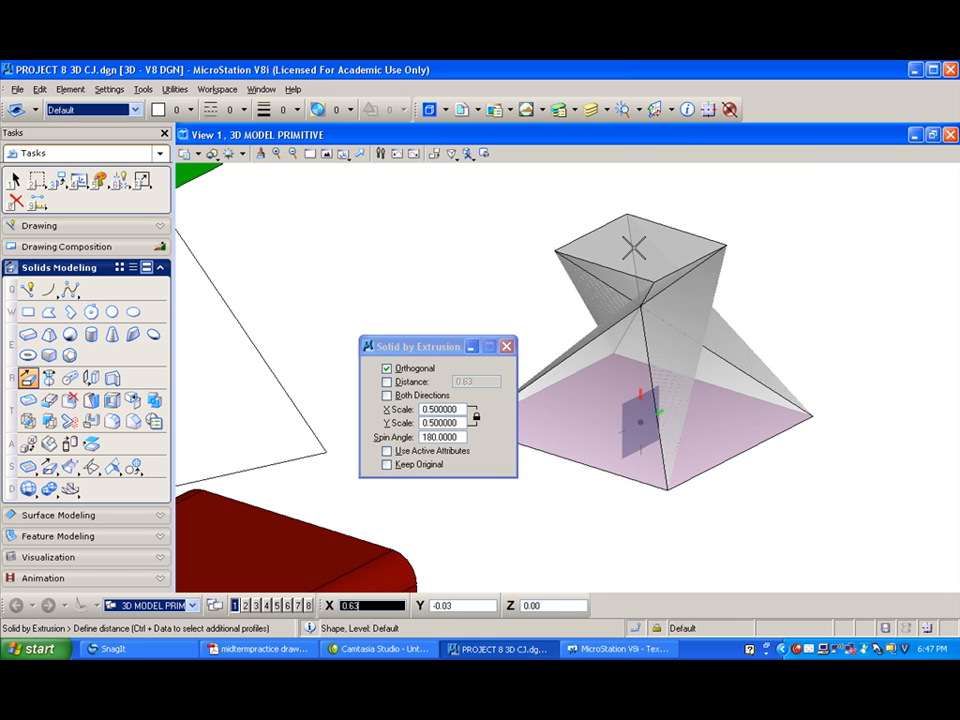
click(622, 190)
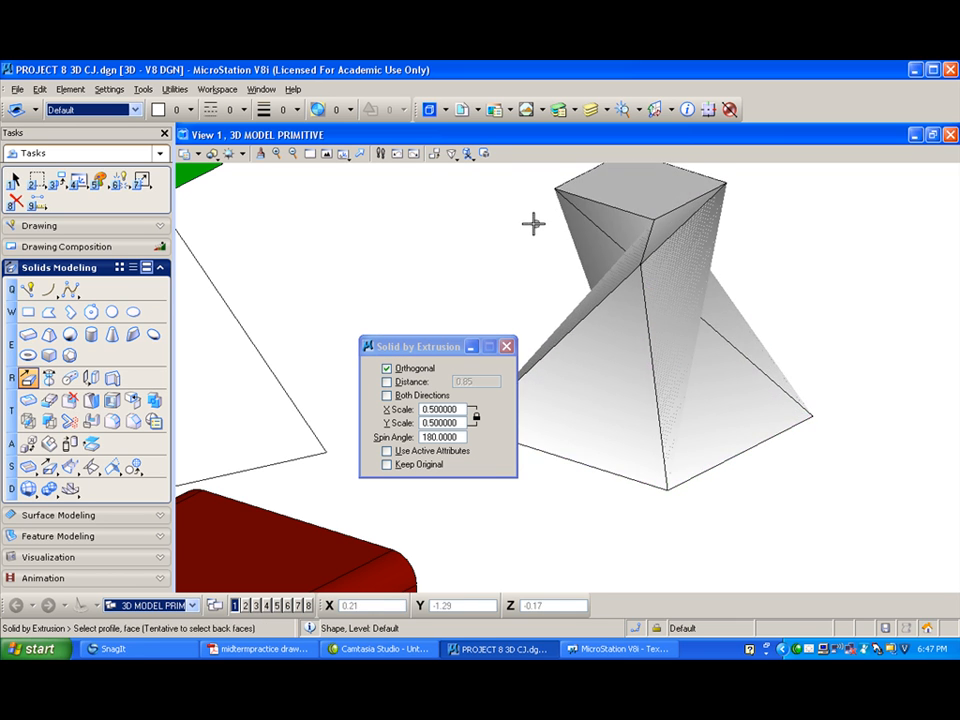
click(343, 154)
click(398, 168)
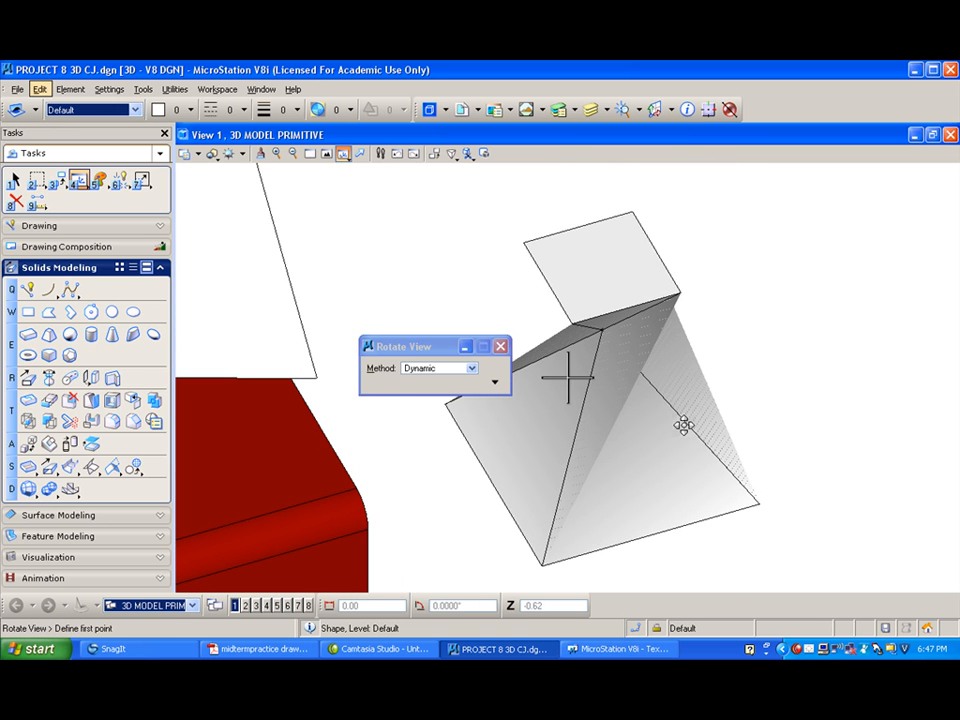
key(ctrl+z)
Extrude the rectangle upward from near its center by about 1.17 with a 120° spin angle
double_click(441, 438)
text(12)
key(Return)
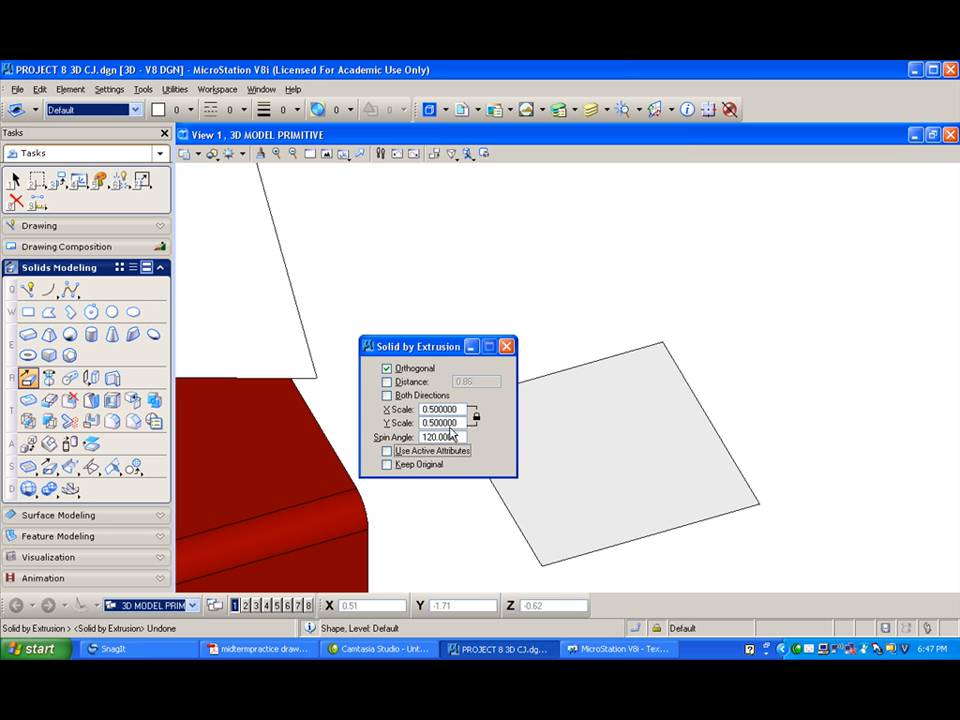
click(707, 407)
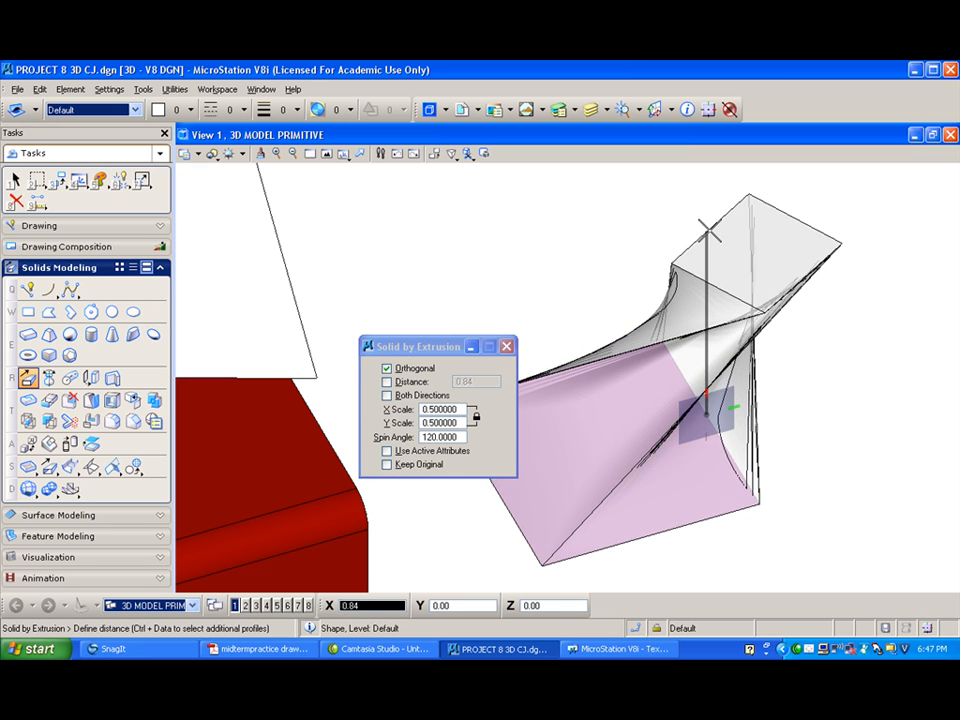
right_click(706, 231)
click(607, 437)
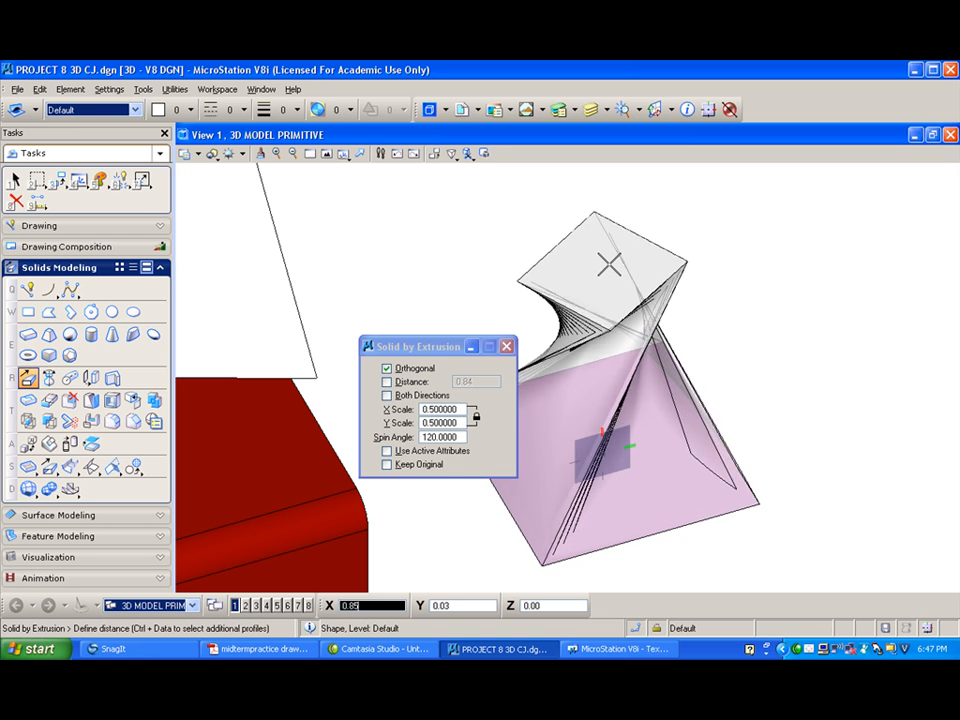
click(609, 198)
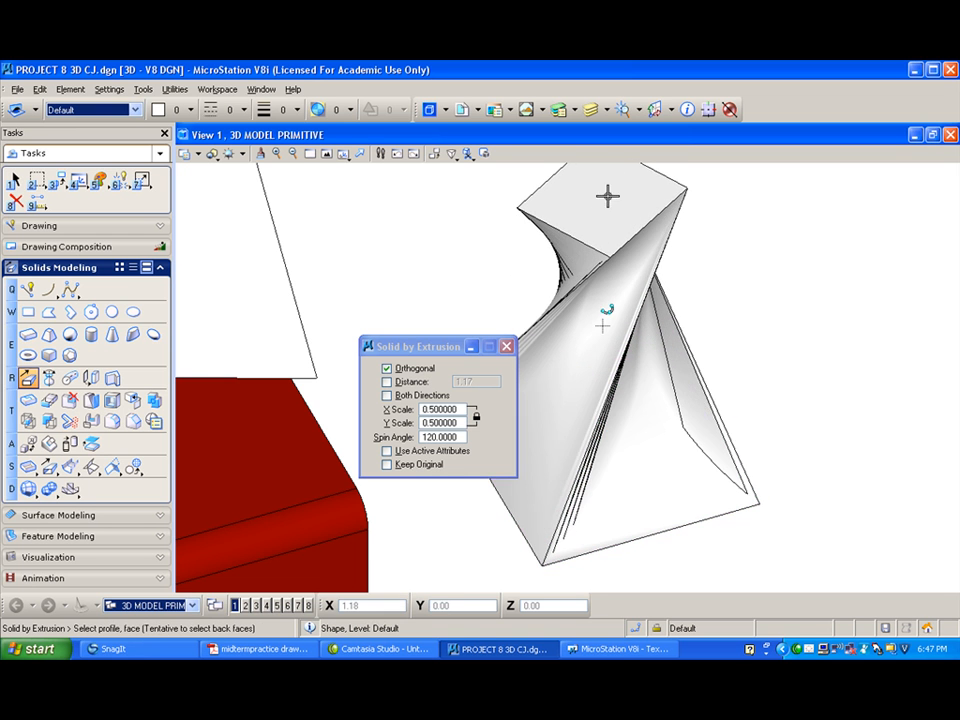
scroll(474, 238, down, 3)
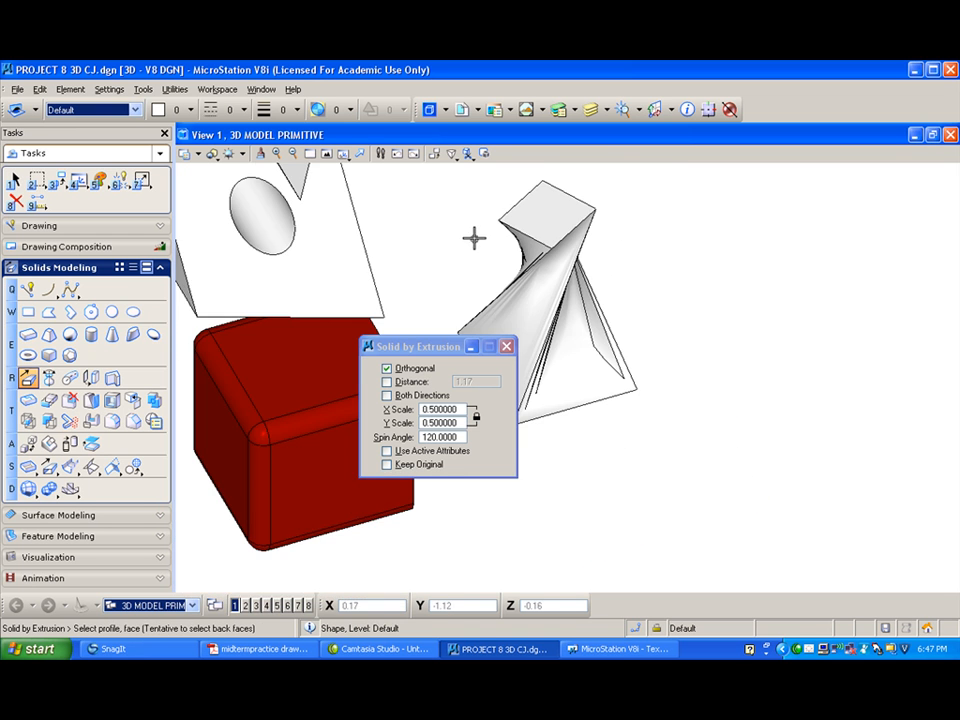
Set the display style to Smooth with Shadows and dynamically rotate the view around the twisted solid
click(213, 154)
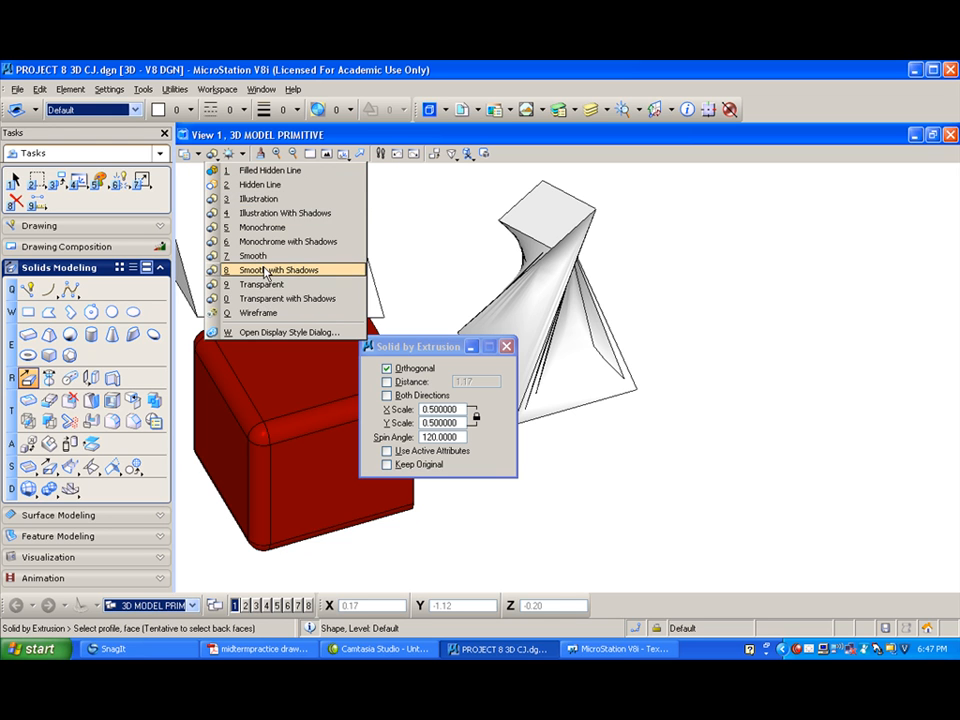
click(270, 270)
click(344, 155)
click(358, 172)
mouse_move(673, 268)
mouse_down()
mouse_move(464, 273)
mouse_move(407, 221)
mouse_move(763, 219)
mouse_move(511, 248)
mouse_move(414, 227)
mouse_move(666, 279)
mouse_up()
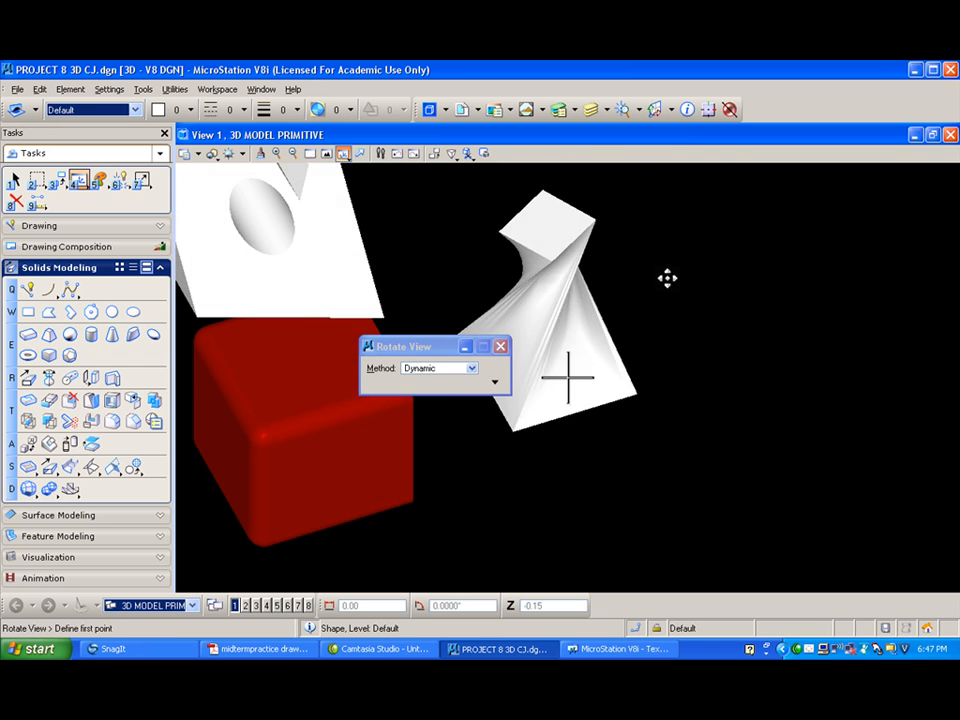
Undo the 120° twisted extrusion and preview extruding the rectangle with a spin angle of 360°
key(ctrl+z)
click(390, 440)
text(360)
key(Return)
click(546, 356)
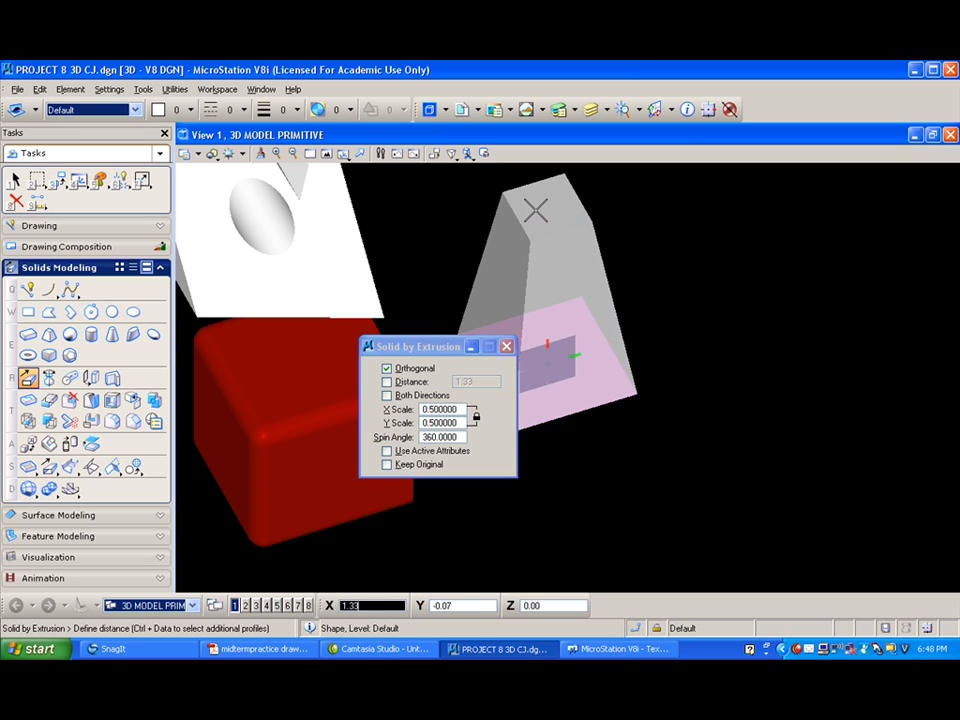
Try extruding the rectangle upward by about 1.14 with a spin angle of 720°, and undo the extrusion
click(392, 437)
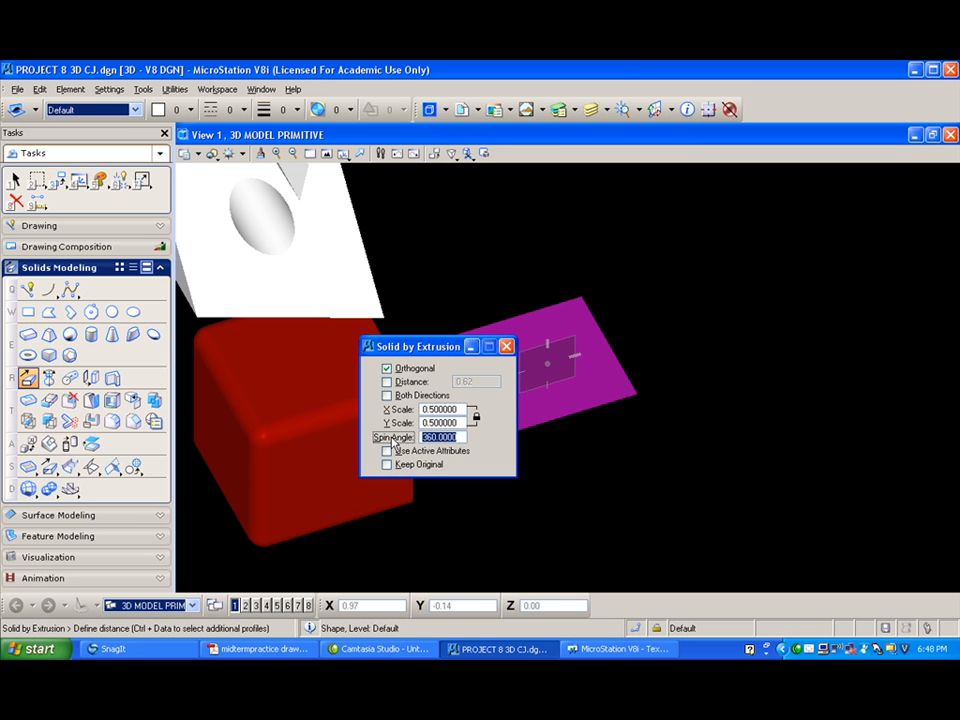
text(720)
key(Return)
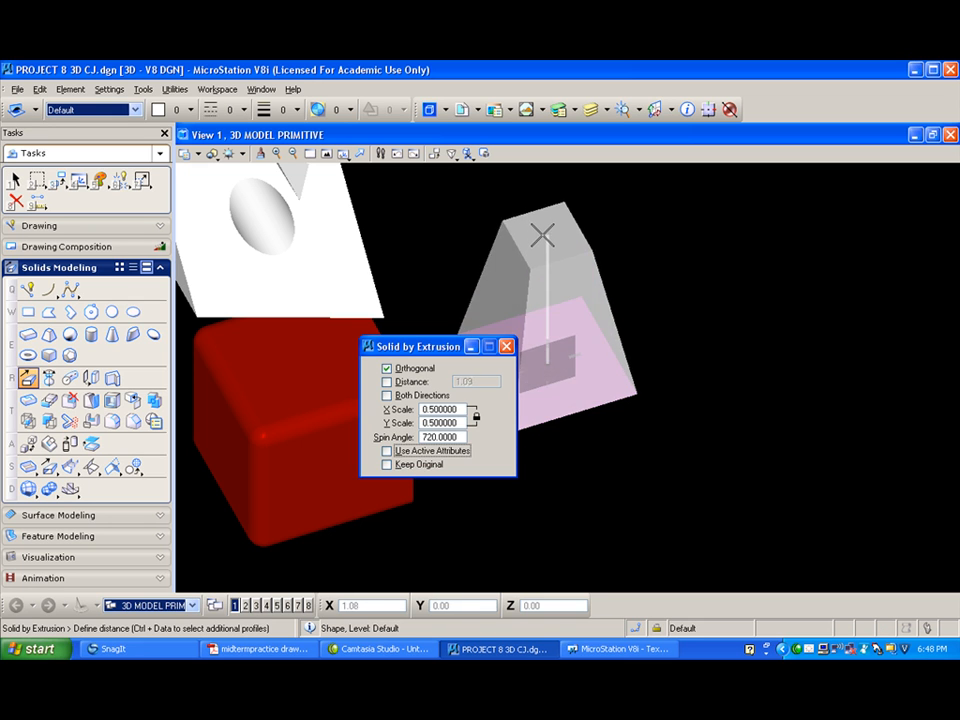
click(538, 234)
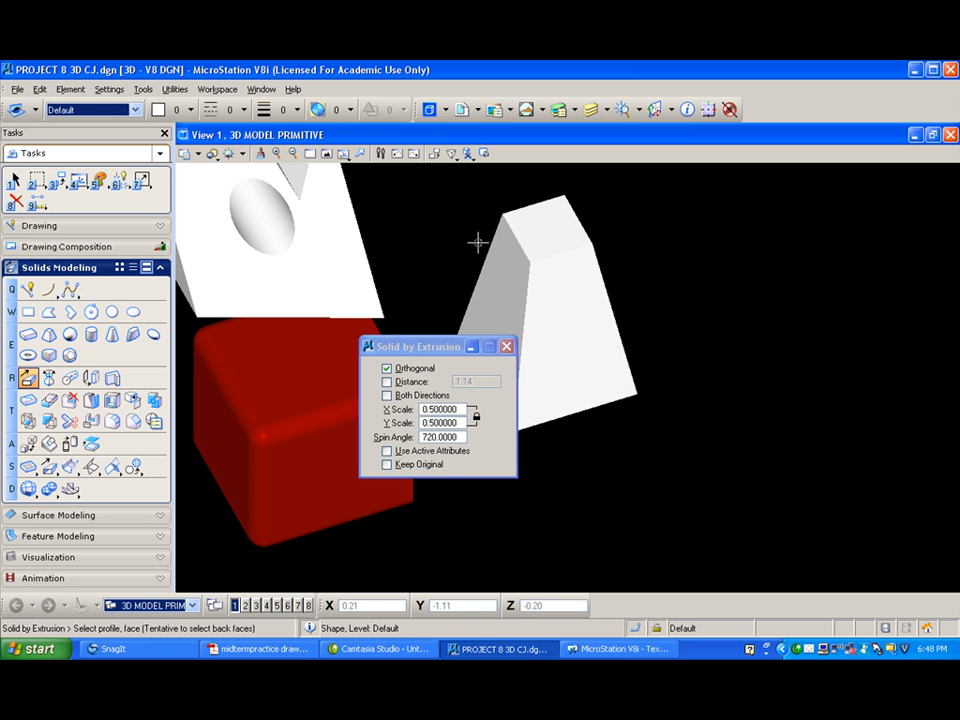
key(ctrl+z)
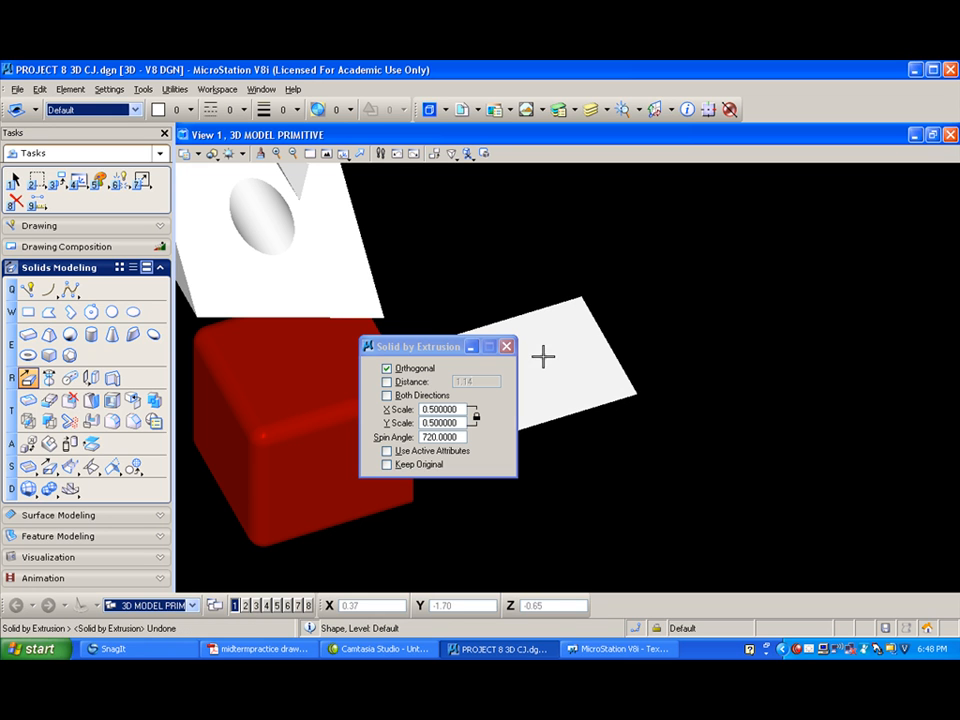
In the isometric view, try revolving the rectangle in two 180° increments about an axis starting at its rightmost corner
click(326, 155)
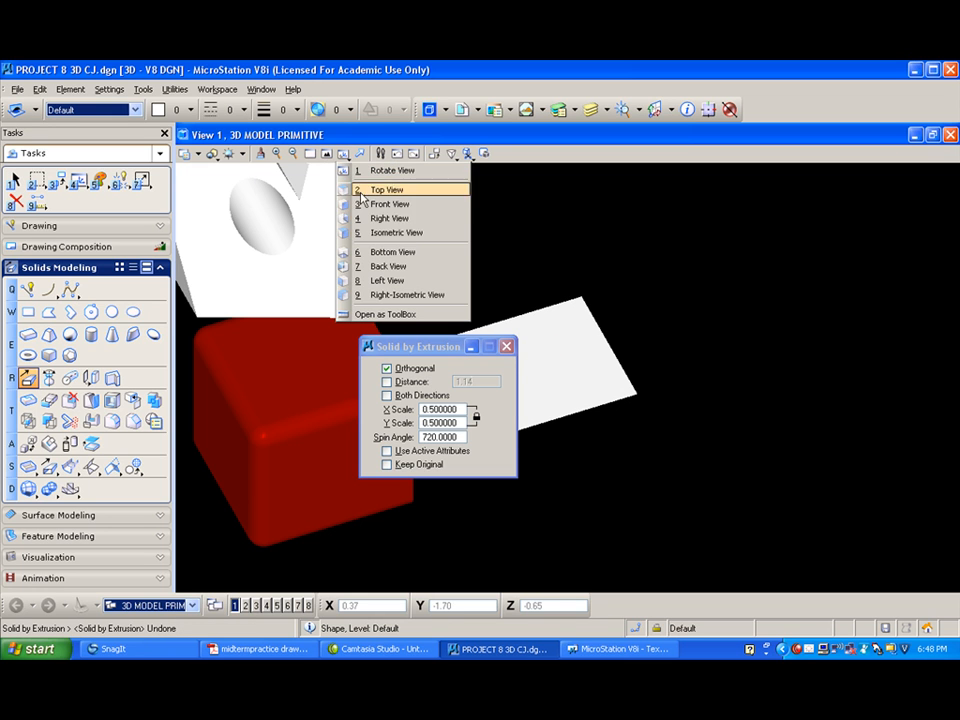
click(419, 233)
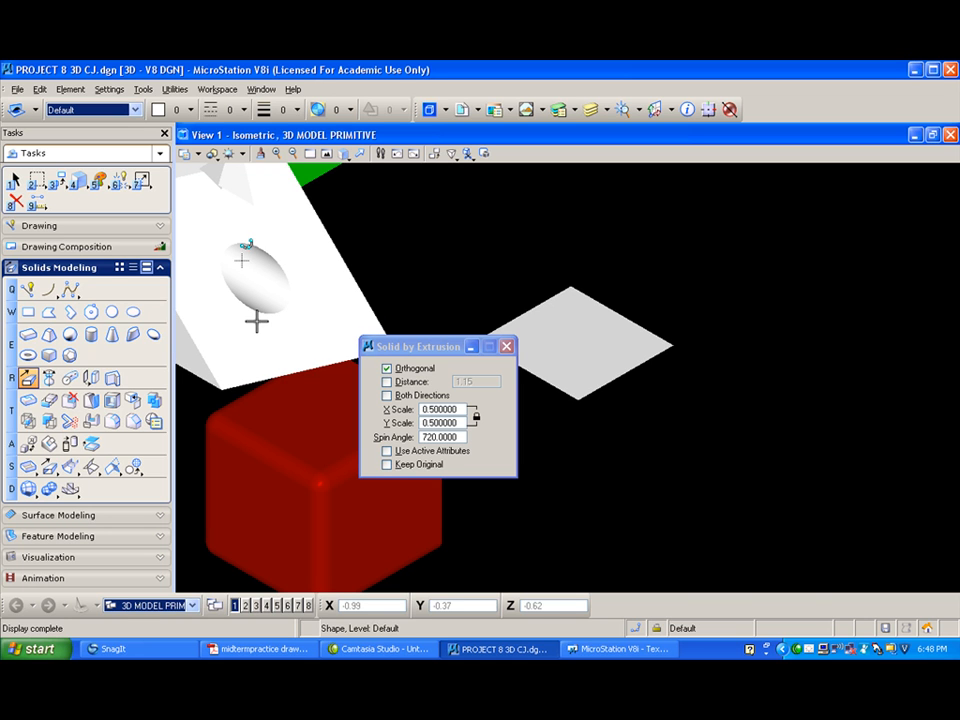
click(49, 379)
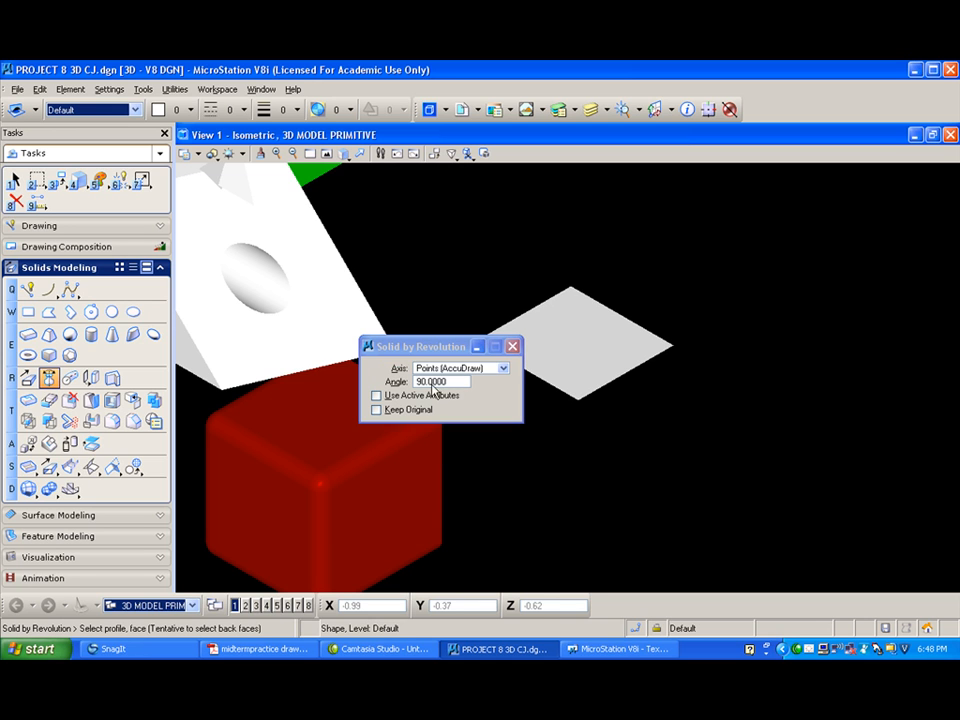
drag(457, 387, 388, 384)
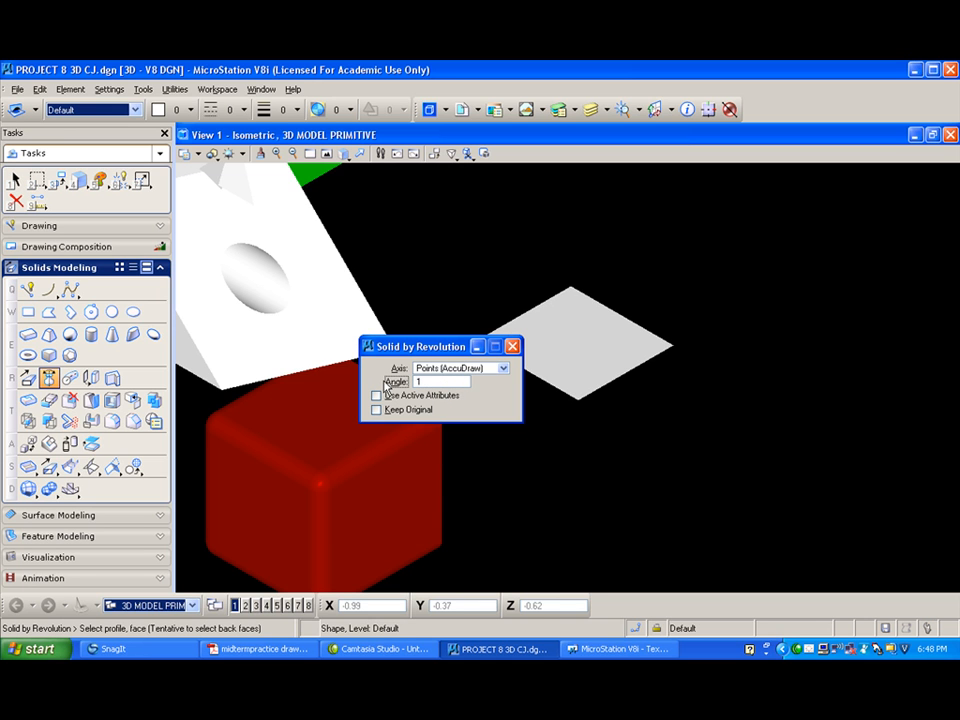
text(180)
key(Tab)
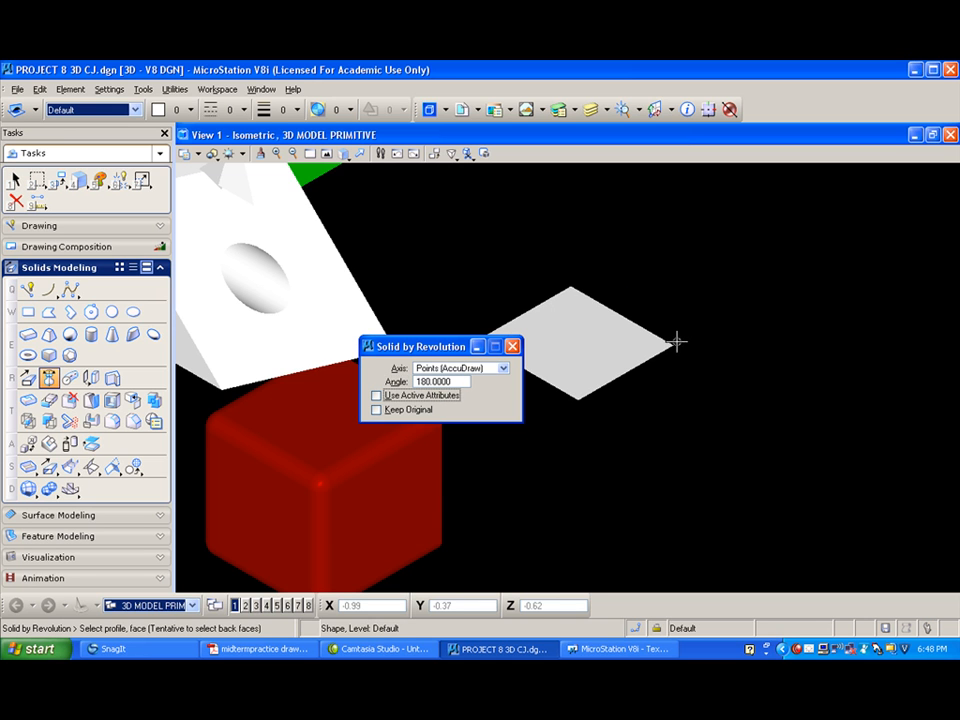
click(576, 343)
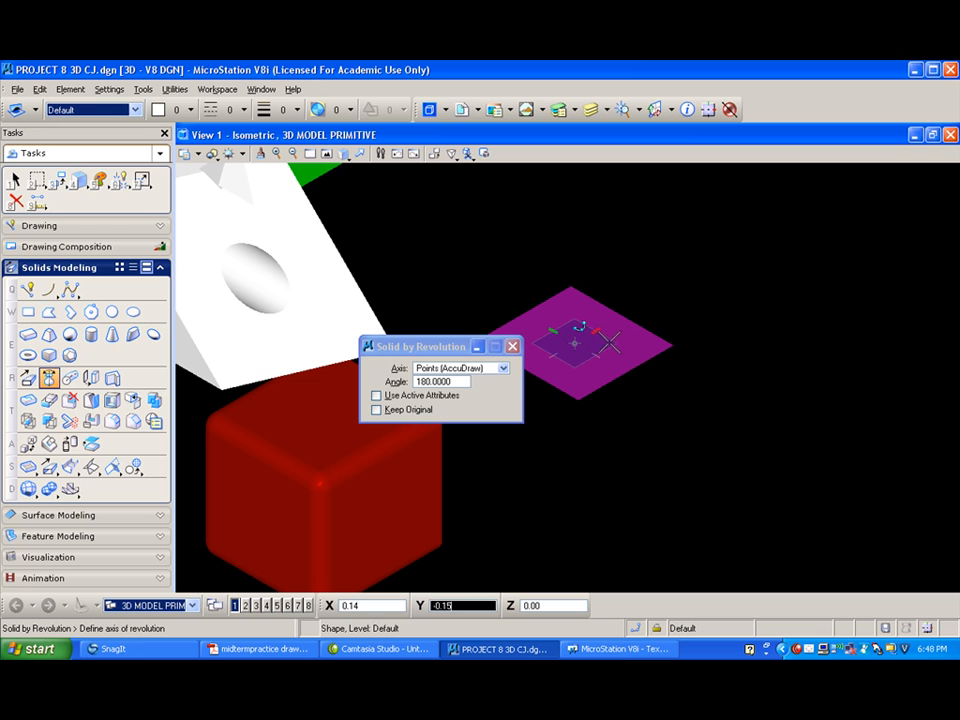
click(671, 345)
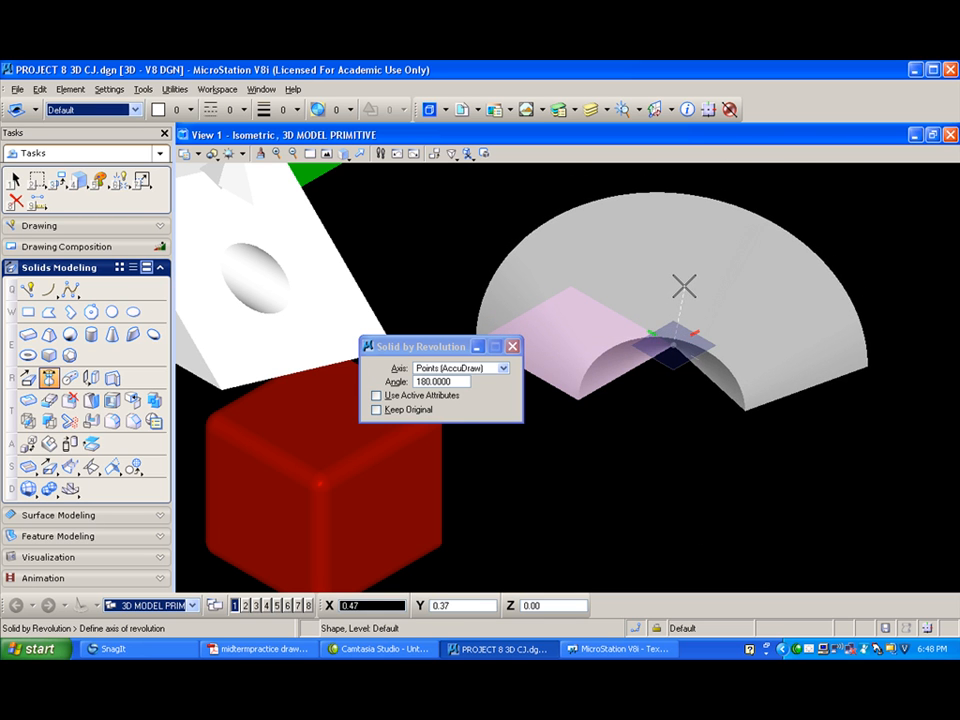
click(684, 286)
click(470, 222)
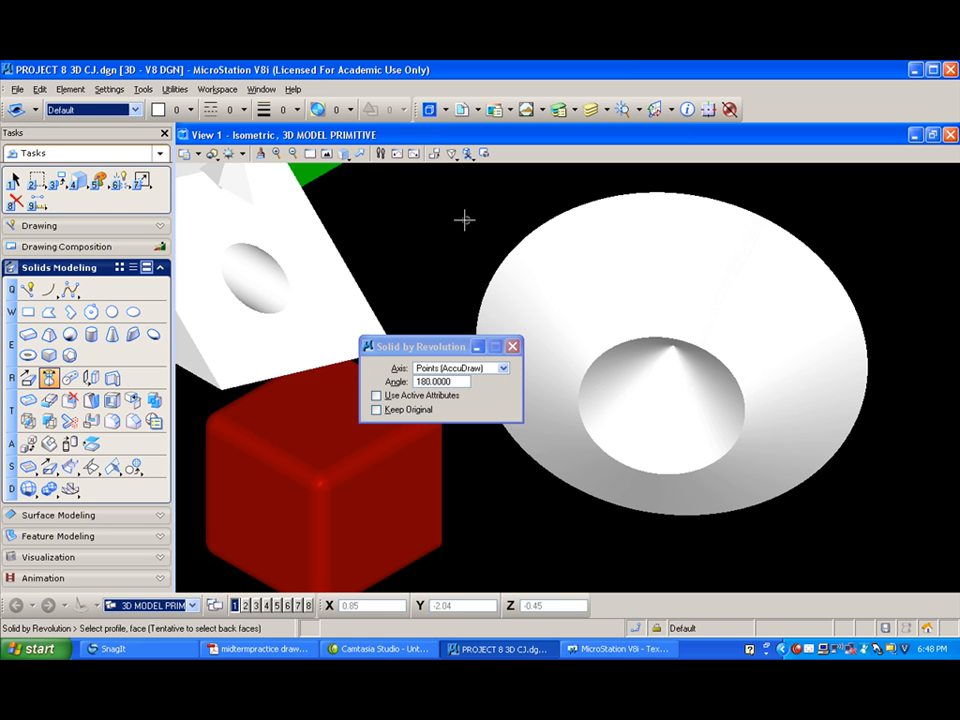
Dynamically rotate the view around the ring-shaped solid and undo its revolution
click(344, 153)
click(360, 170)
drag(719, 336, 580, 279)
click(567, 377)
key(ctrl+z)
Try revolving the rectangle in two 180° increments about an oblique axis through the midpoint of its front-right edge
click(634, 326)
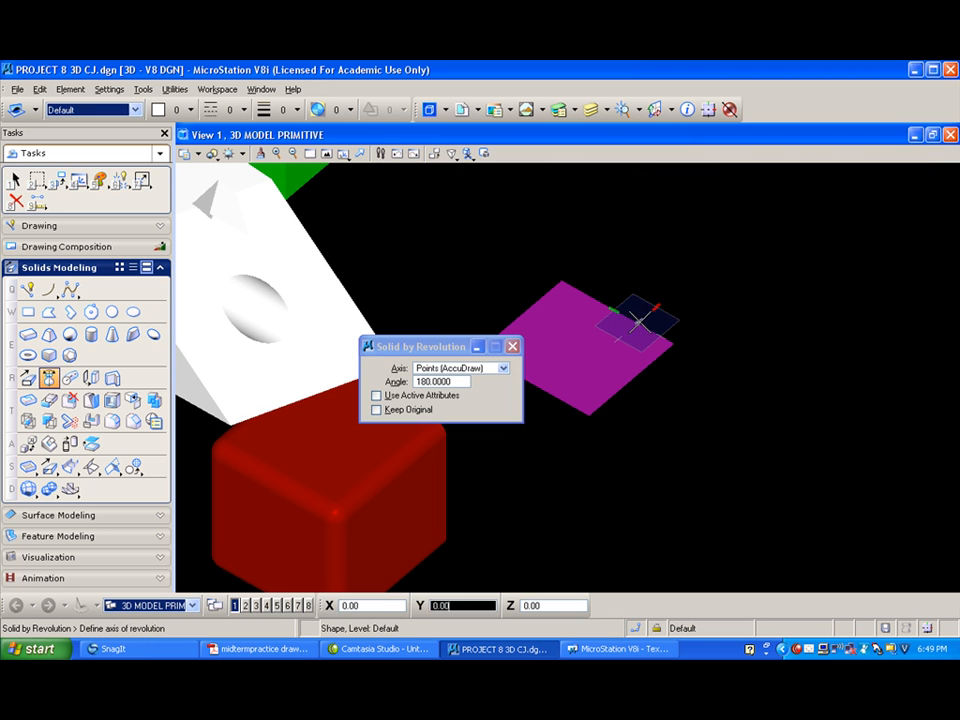
right_click(575, 346)
click(575, 347)
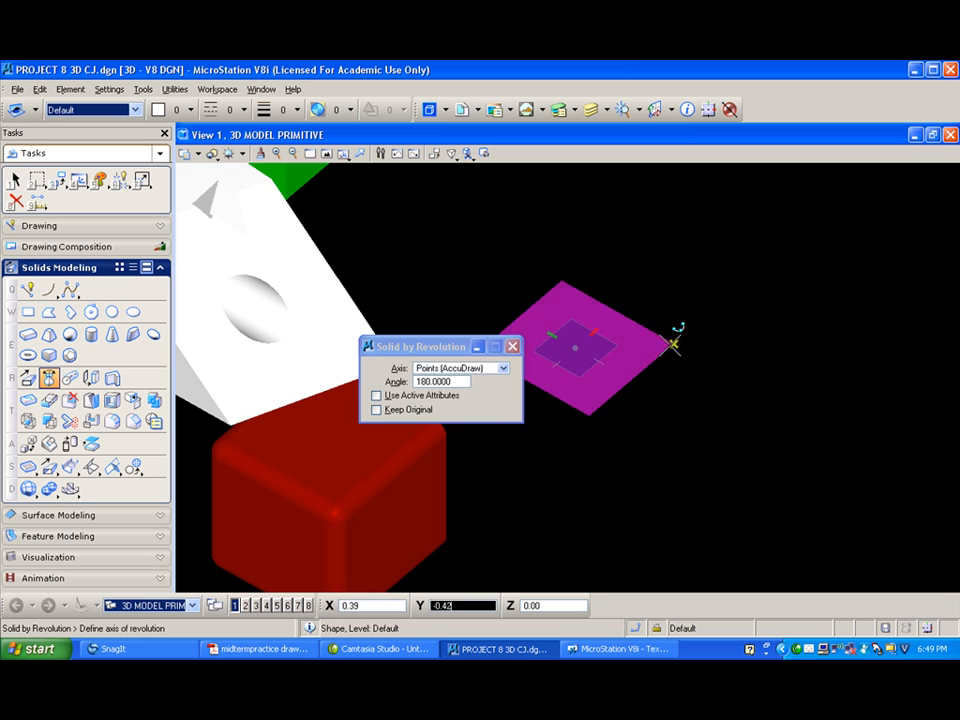
click(628, 374)
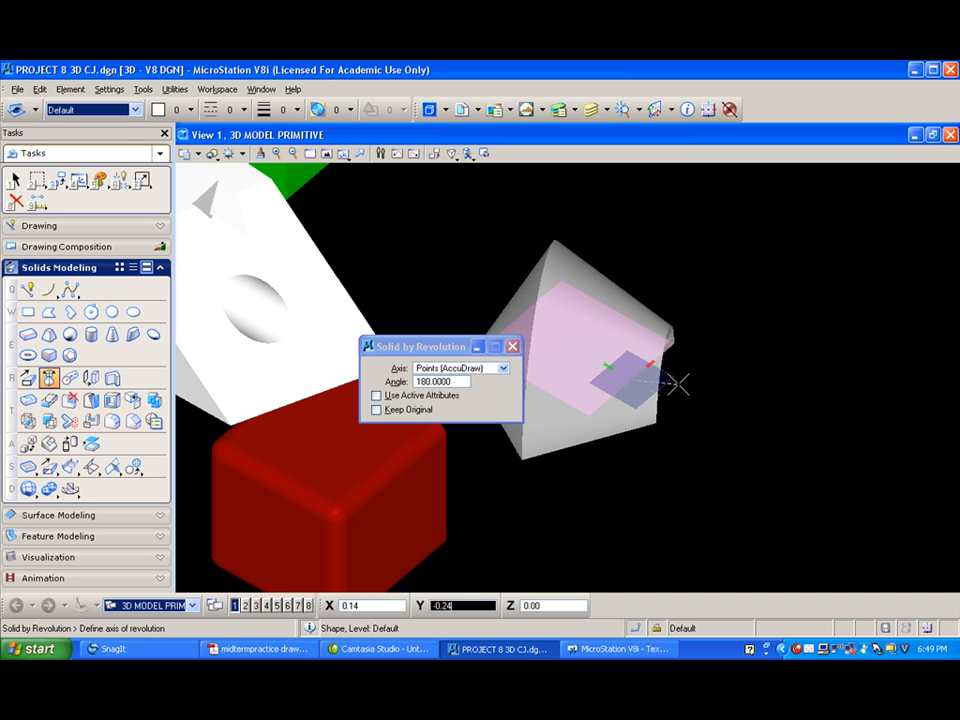
click(678, 384)
click(693, 350)
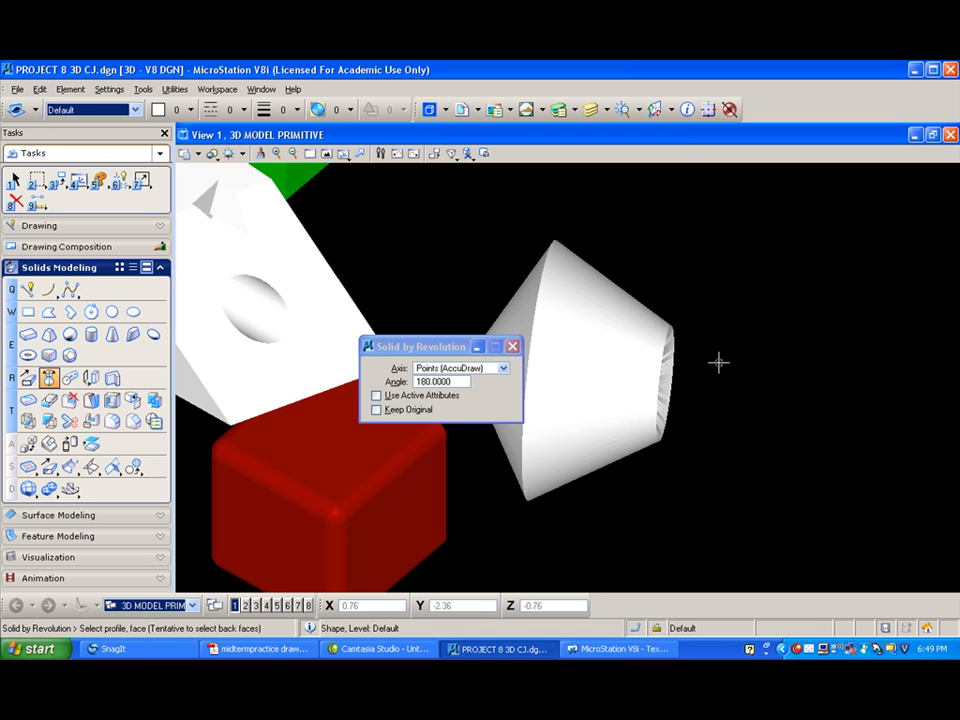
Inspect the cone-like revolved solid from another angle and undo its revolution
click(344, 155)
drag(797, 381, 755, 350)
click(494, 382)
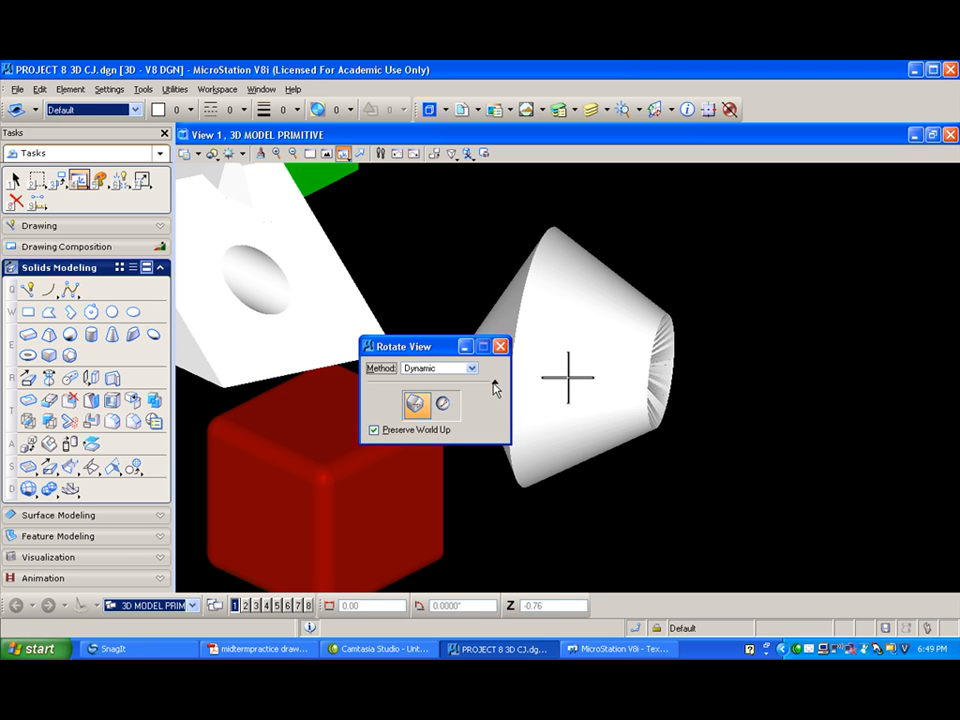
click(494, 383)
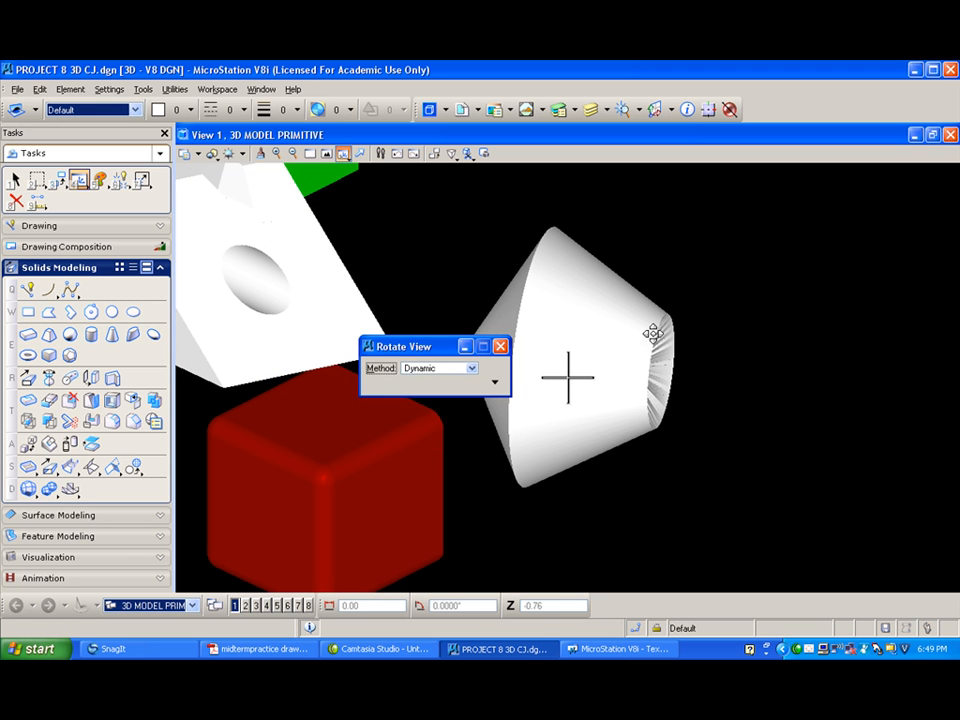
key(ctrl+z)
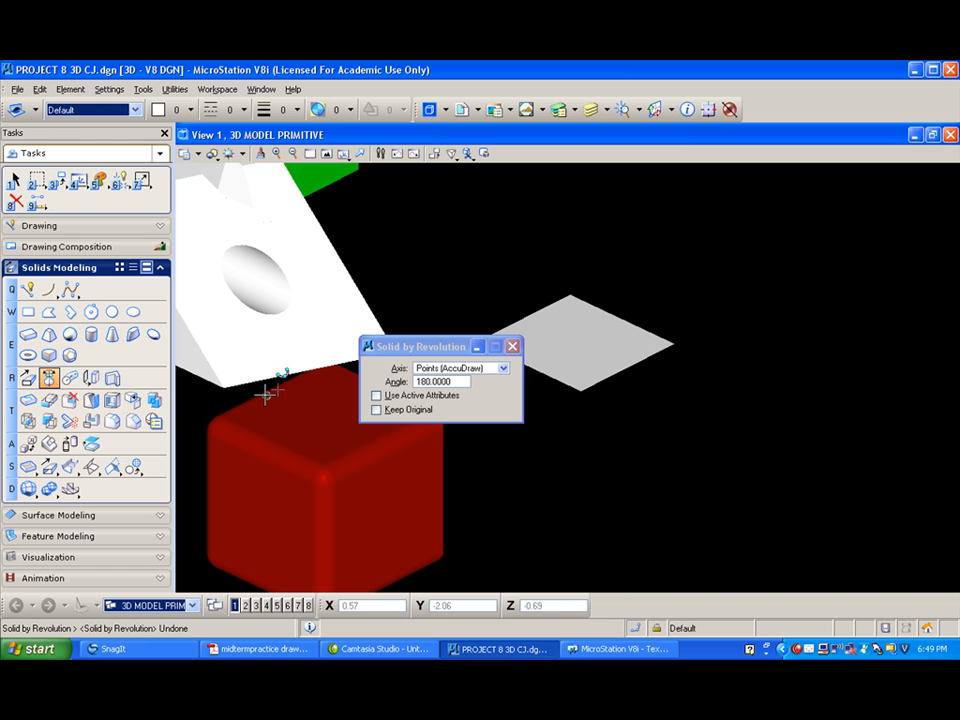
Start a SmartLine path at the rectangle's center with a vertical segment about 0.47 long
click(70, 379)
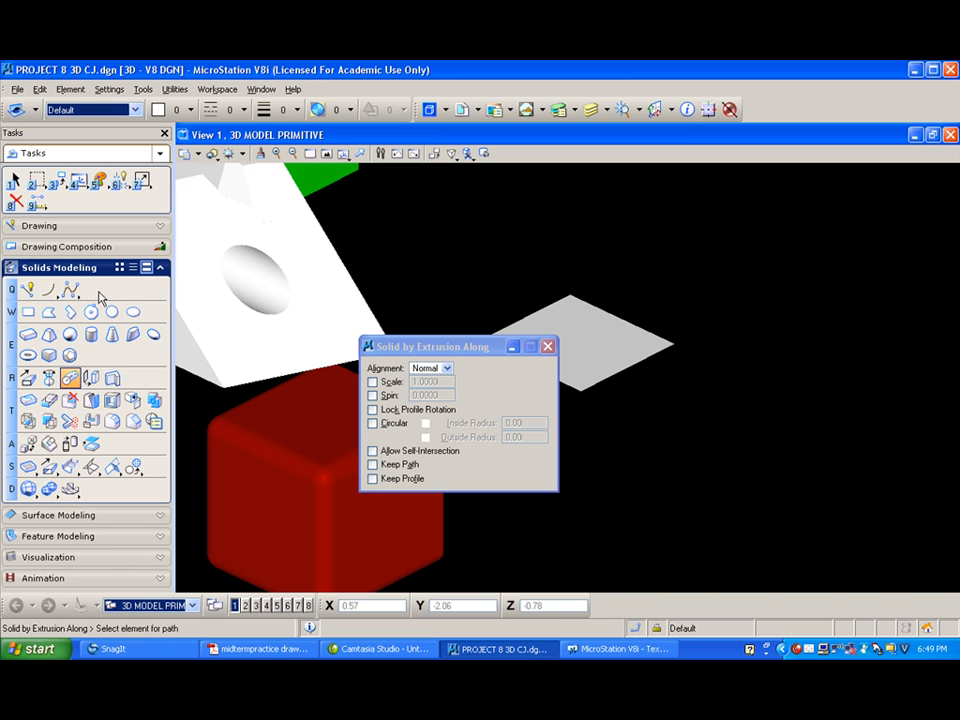
click(48, 292)
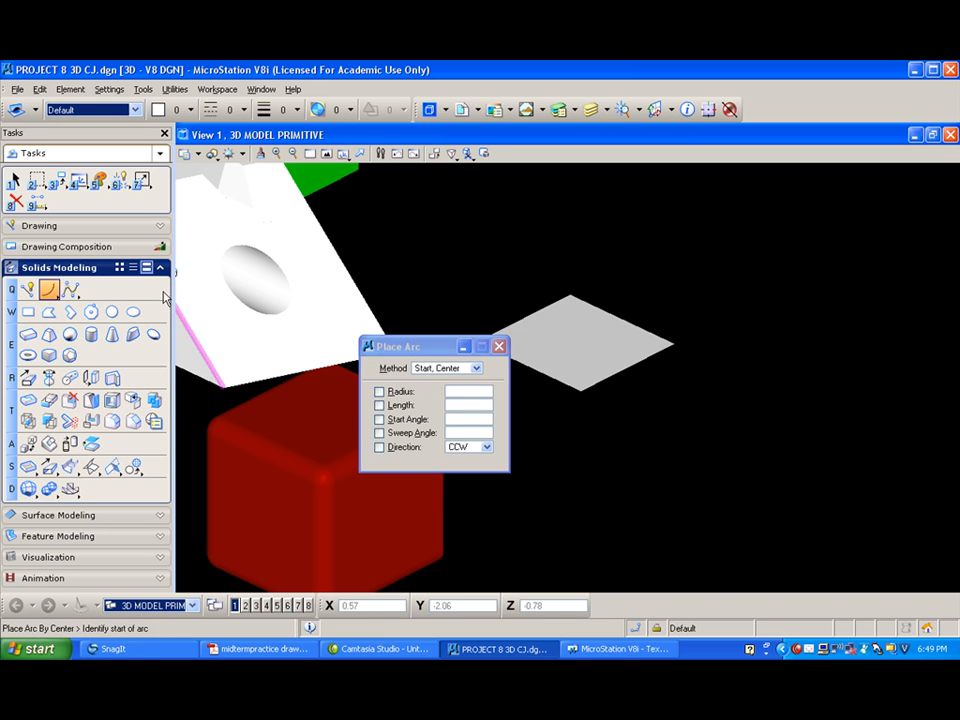
click(29, 291)
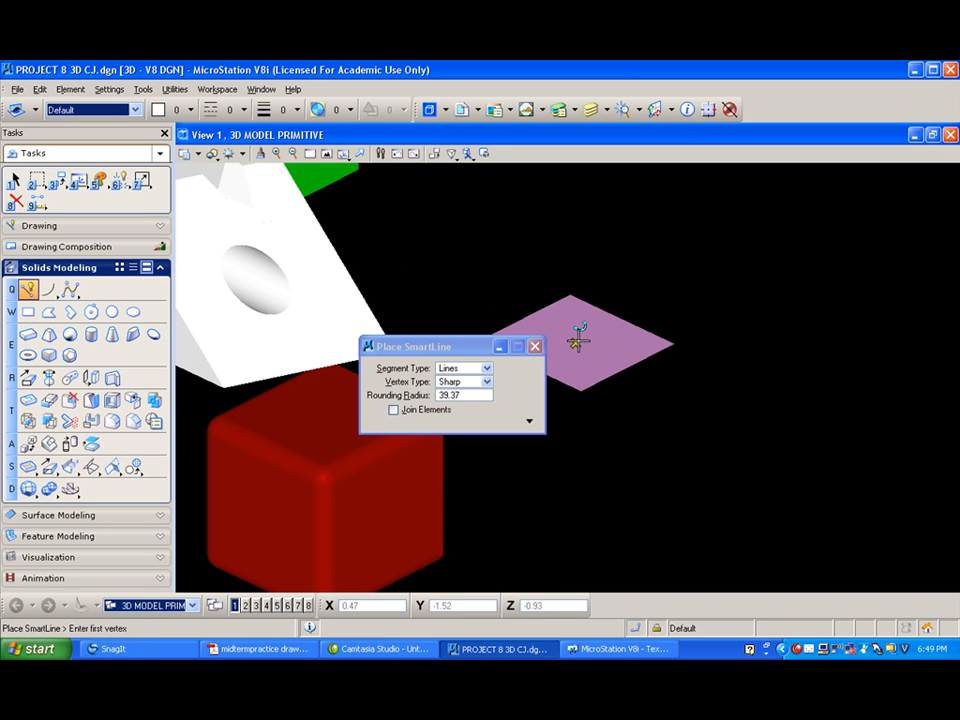
click(579, 340)
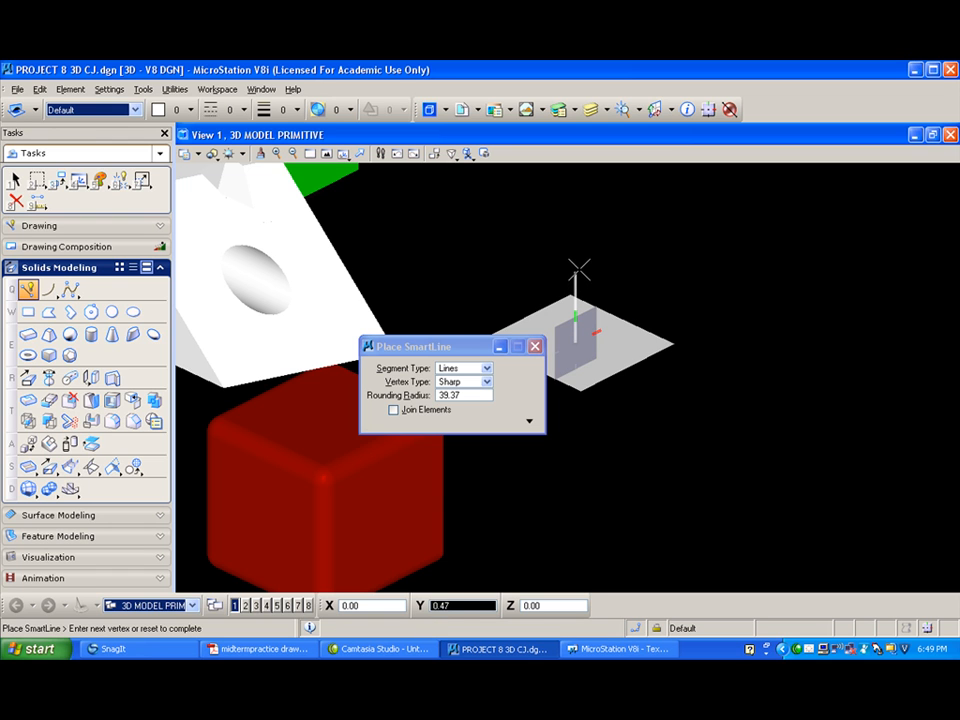
click(579, 268)
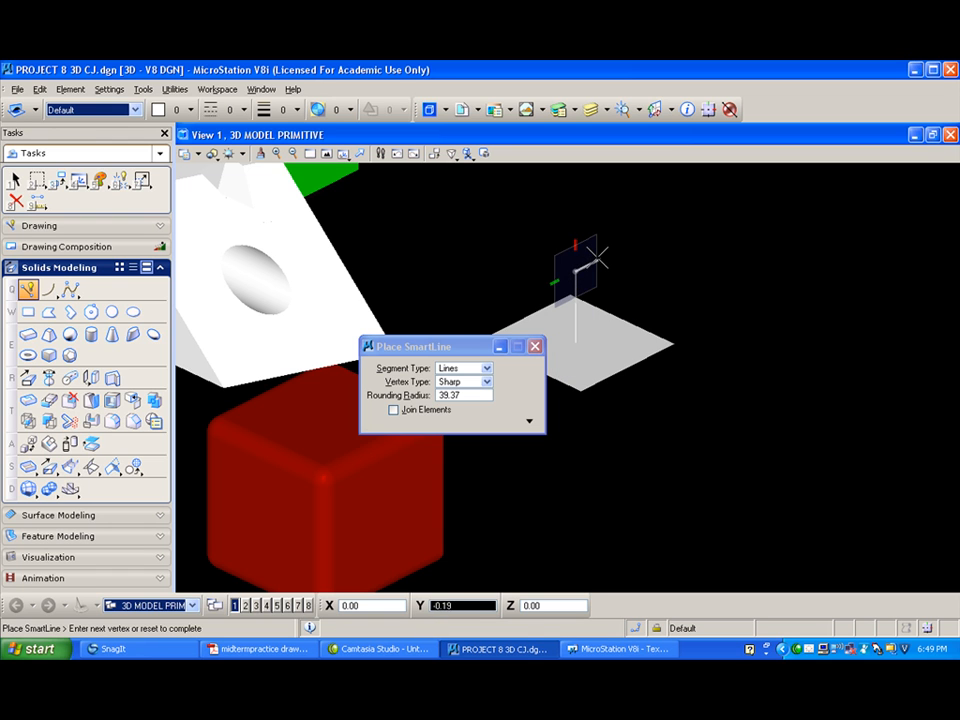
Continue the SmartLine path with an arc curving up and over, and finish it with a short straight segment sloping downward
key(n)
click(631, 243)
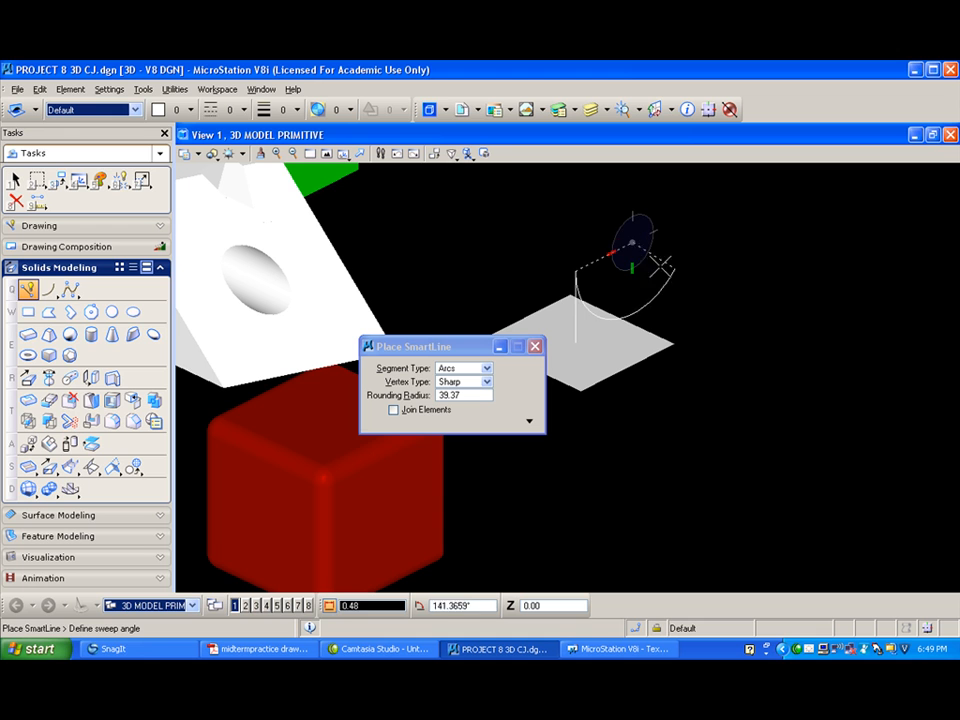
click(664, 196)
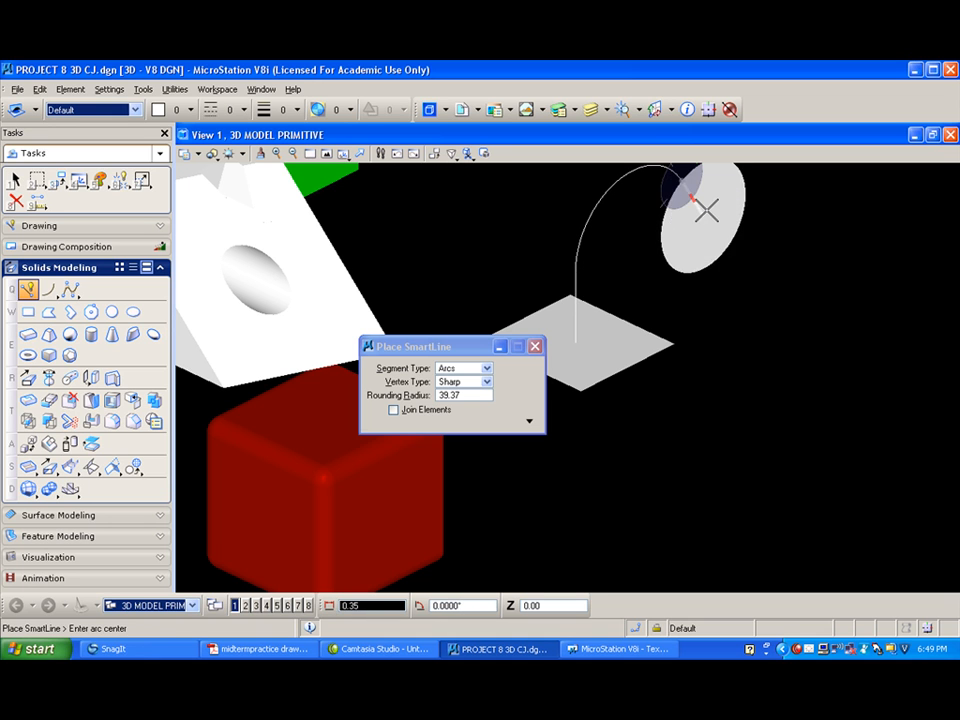
key(n)
click(708, 217)
right_click(705, 216)
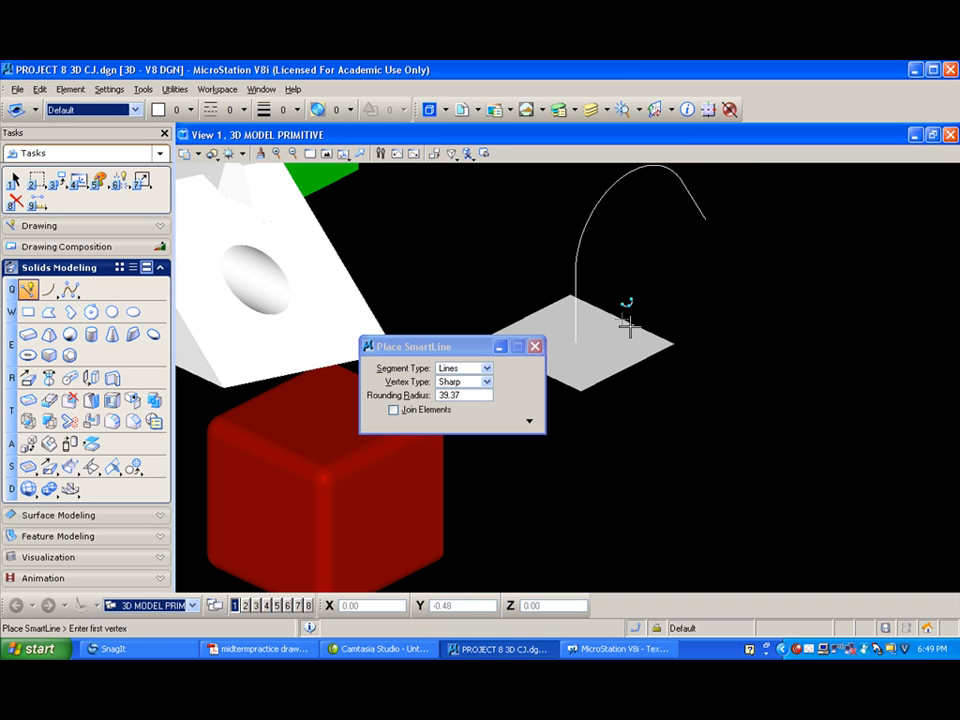
click(70, 378)
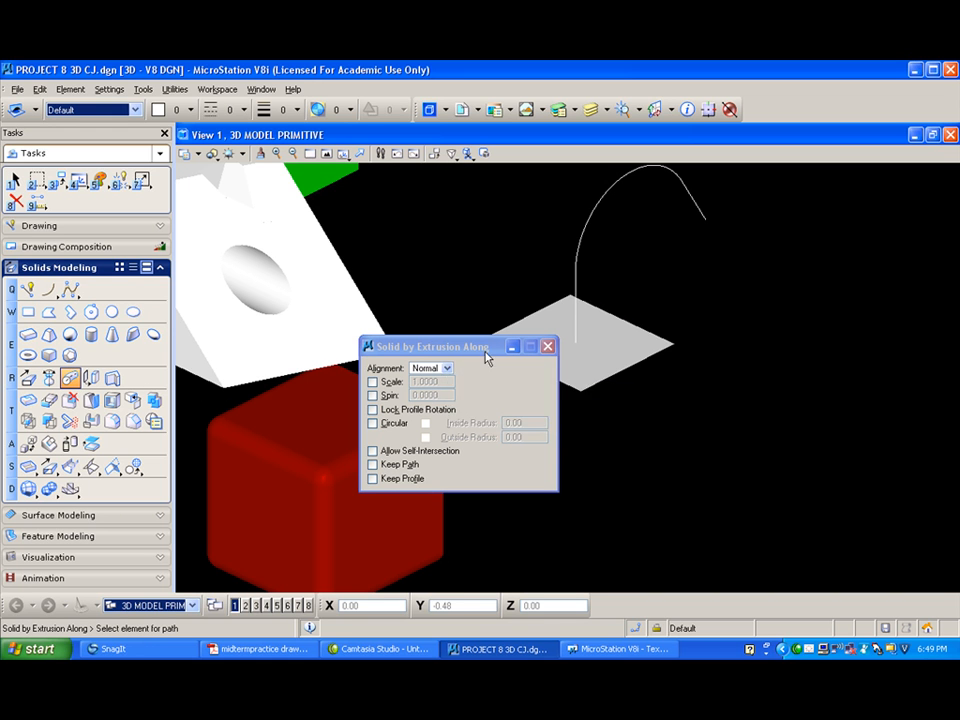
click(619, 316)
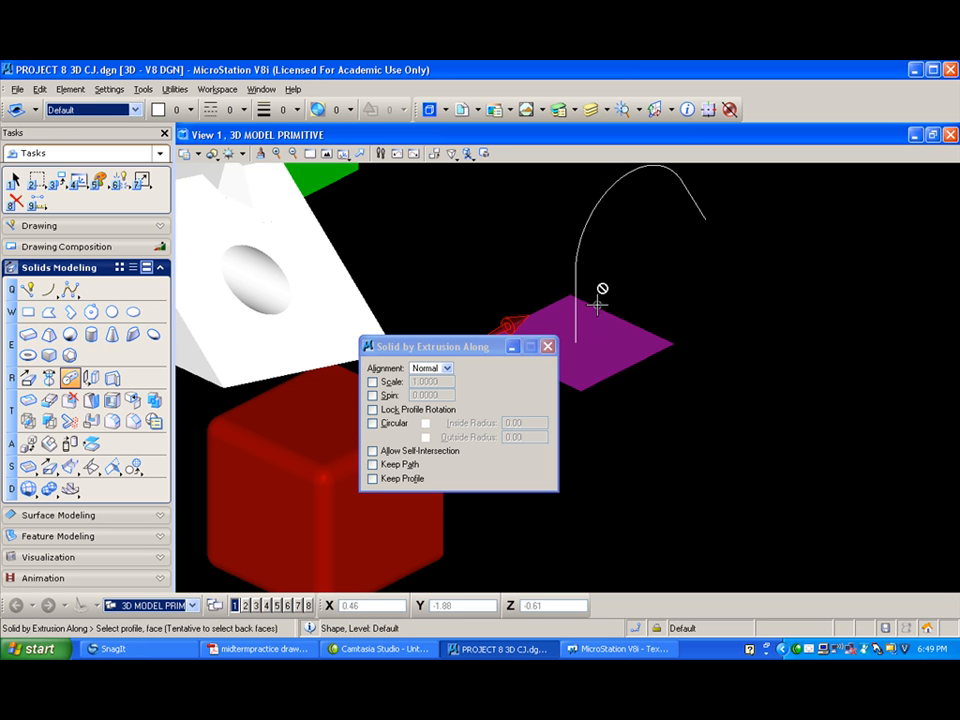
drag(421, 357, 368, 430)
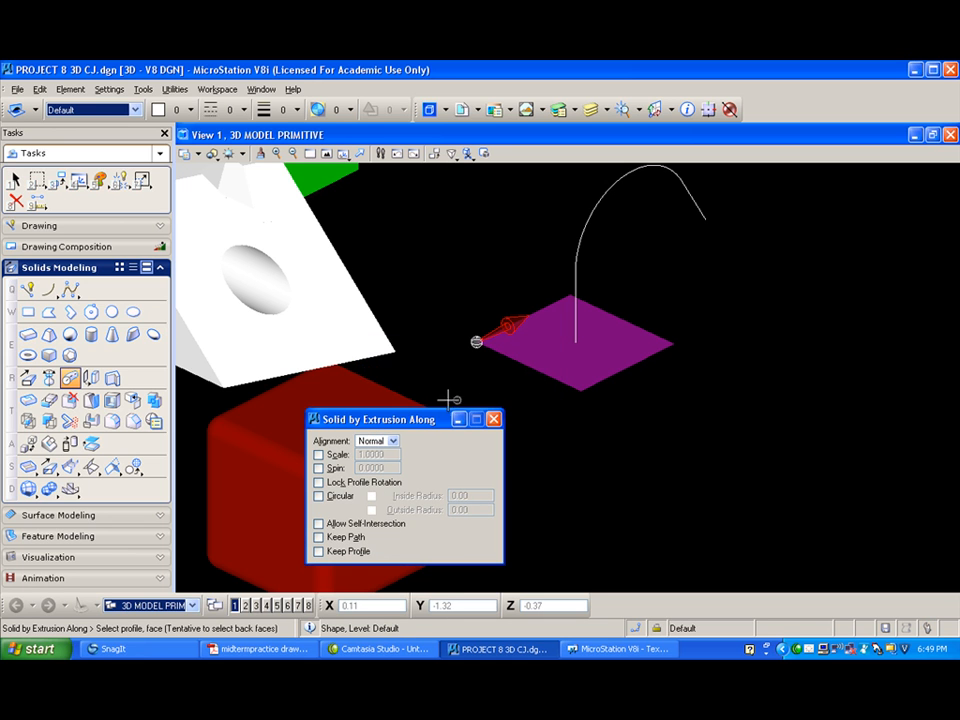
click(491, 390)
click(549, 229)
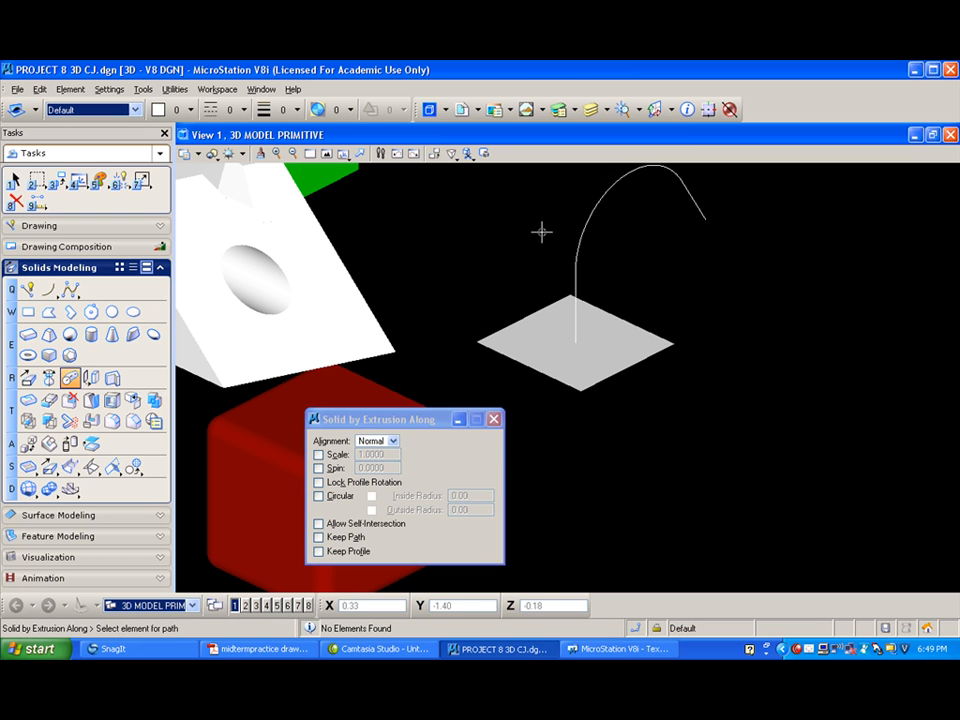
click(573, 231)
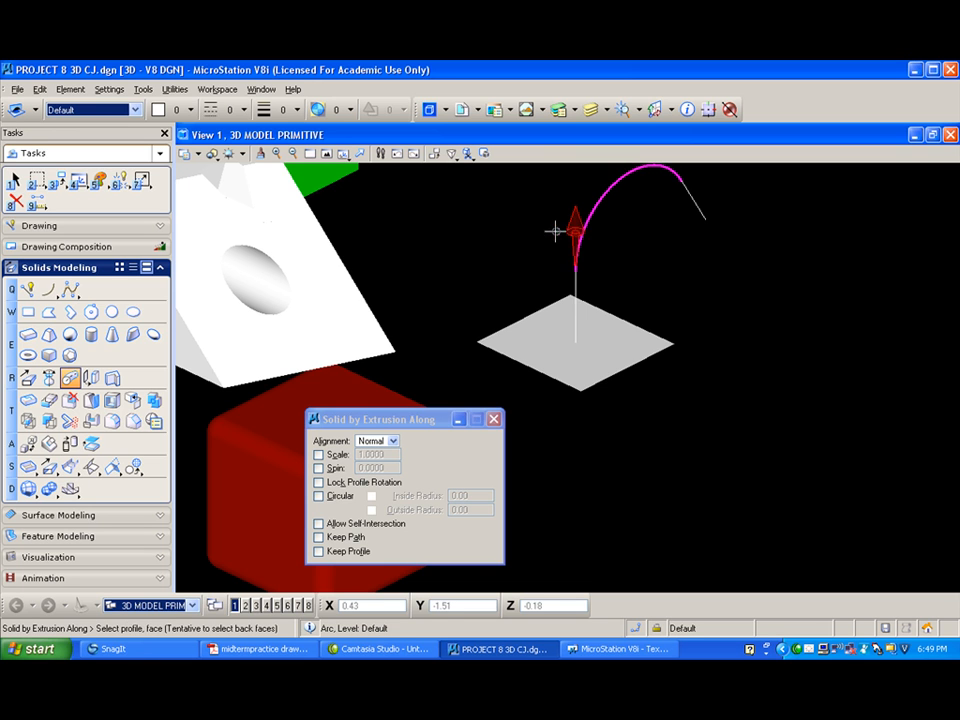
right_click(530, 225)
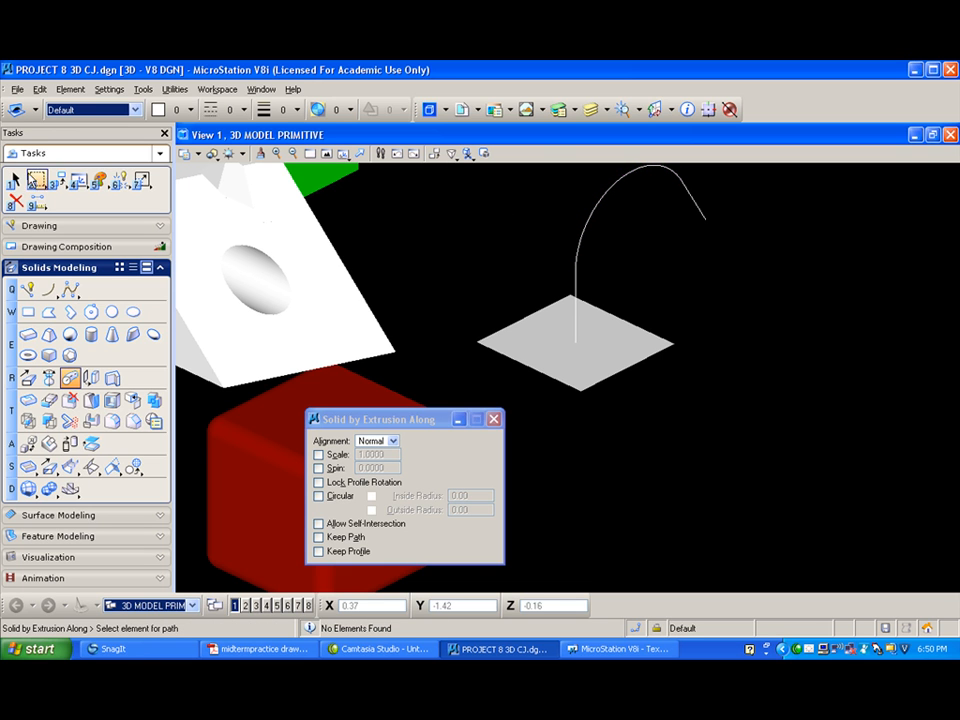
Connect the path's vertical line and arc into a complex chain using the Manual method
drag(121, 178, 190, 208)
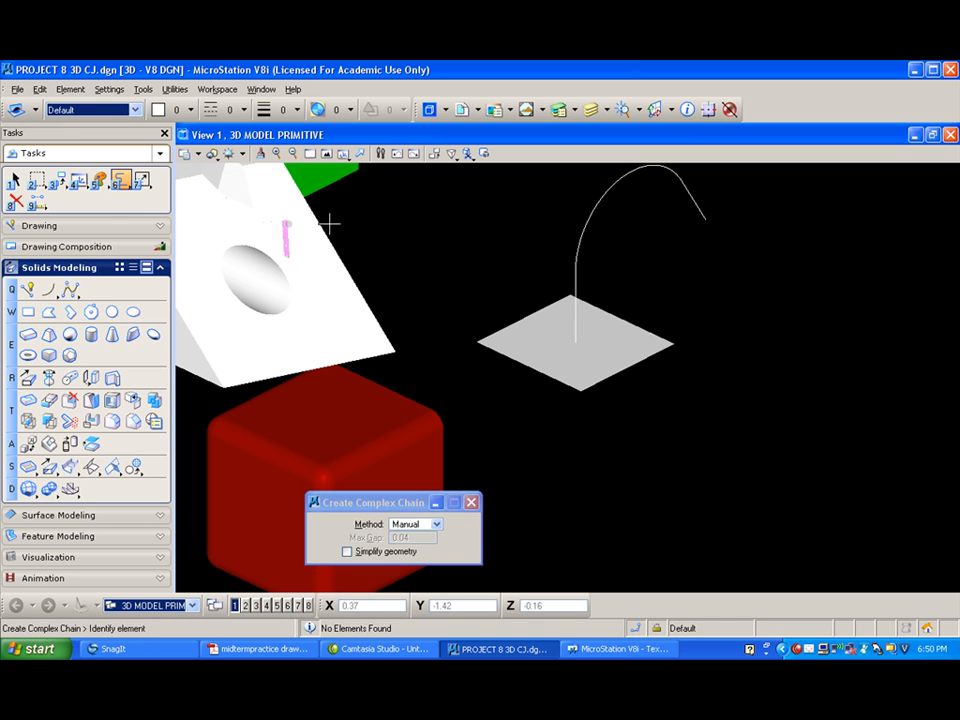
click(566, 277)
click(579, 244)
click(660, 237)
right_click(660, 237)
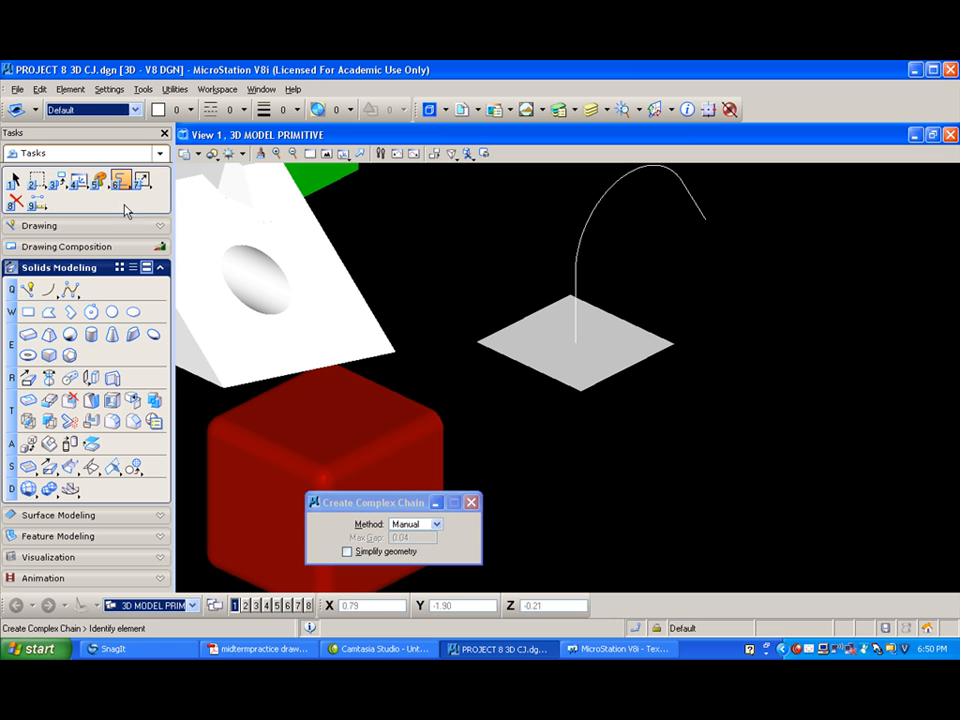
Extrude the rectangle into a solid along the complex chain path, using Normal alignment
click(70, 378)
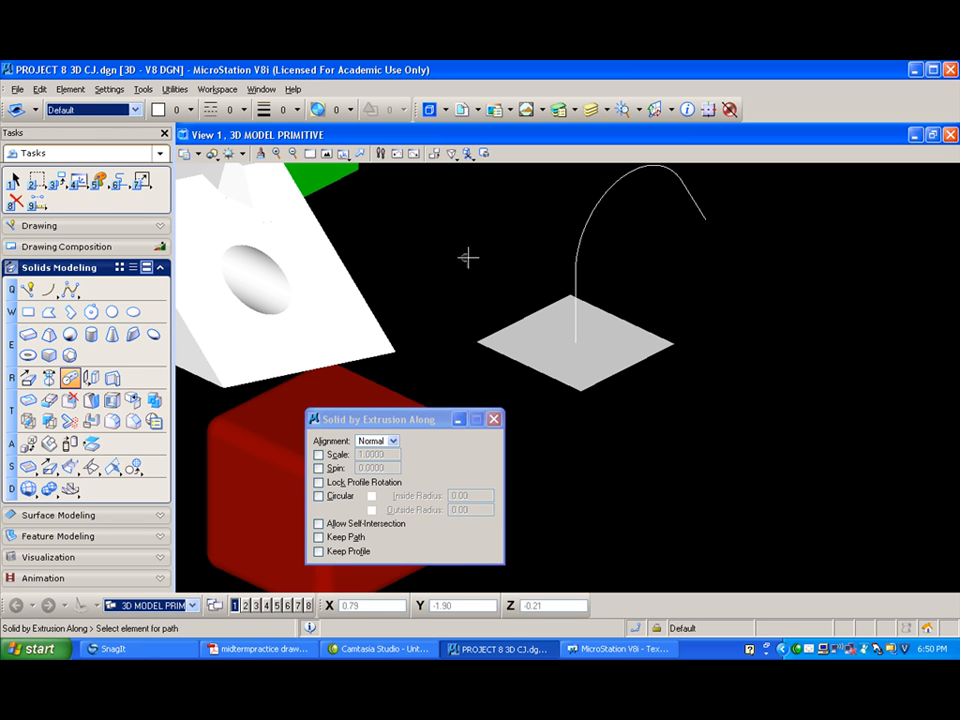
click(574, 272)
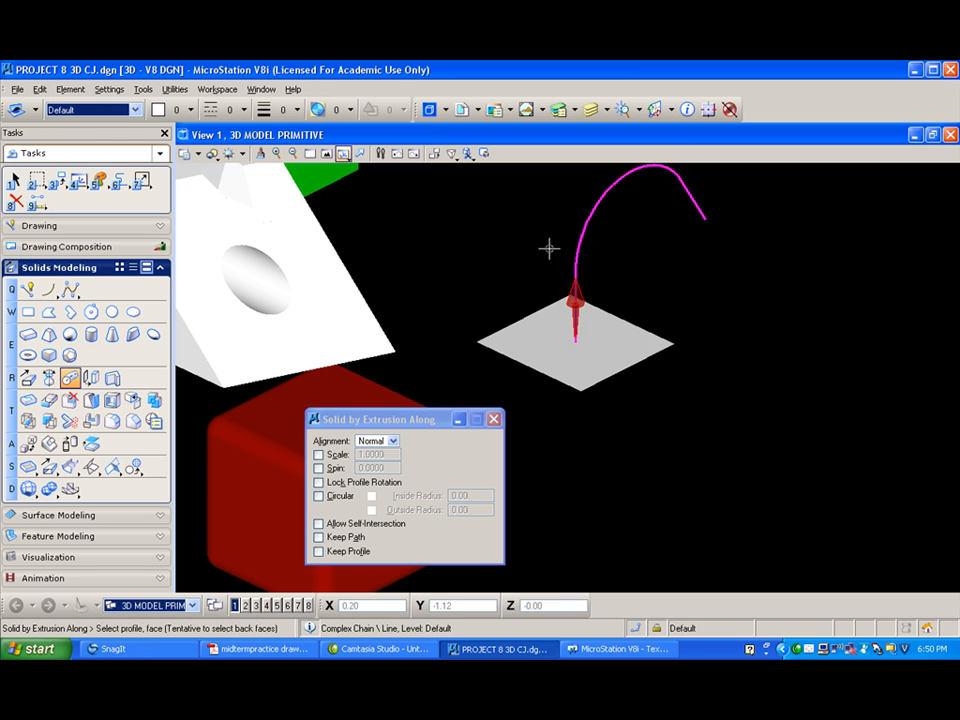
click(621, 320)
click(718, 322)
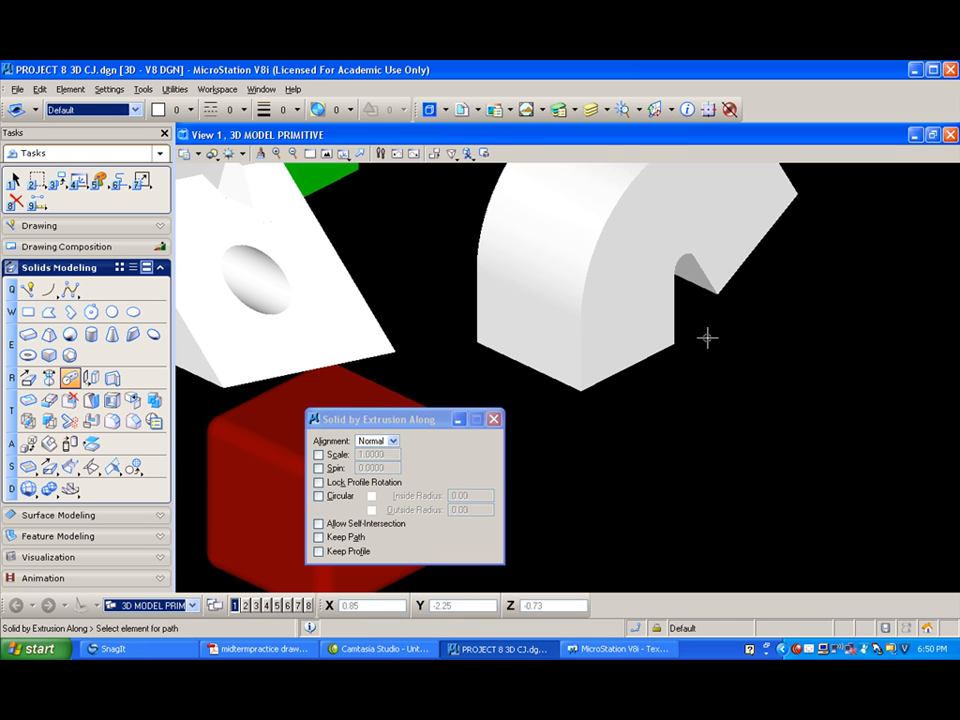
scroll(707, 340, down, 2)
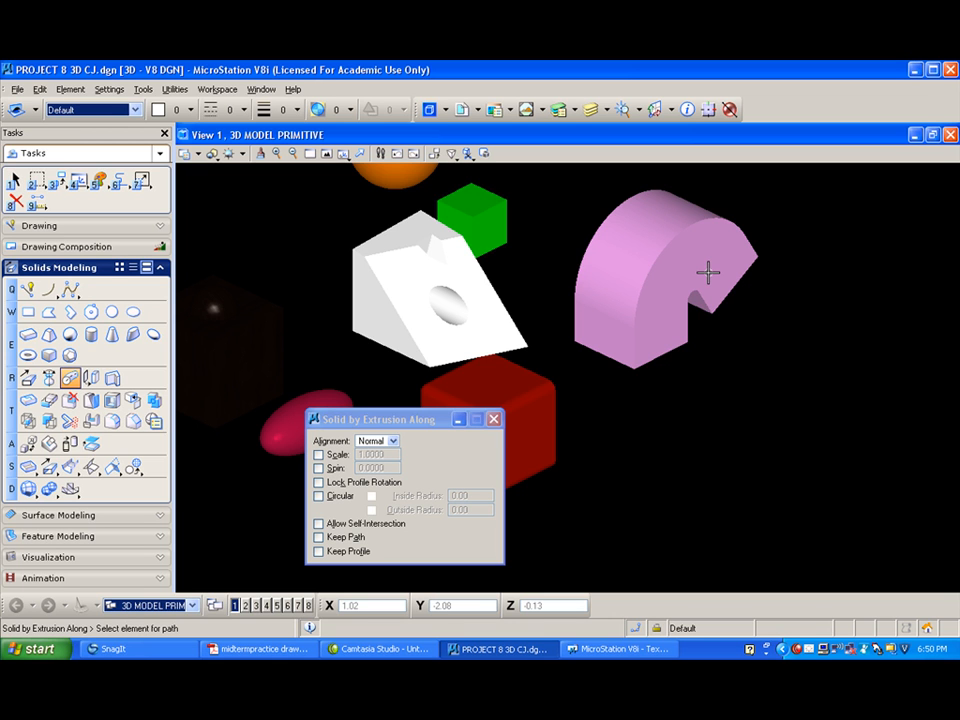
Convert the curved extruded solid into a mesh element without keeping the original
click(28, 489)
click(628, 304)
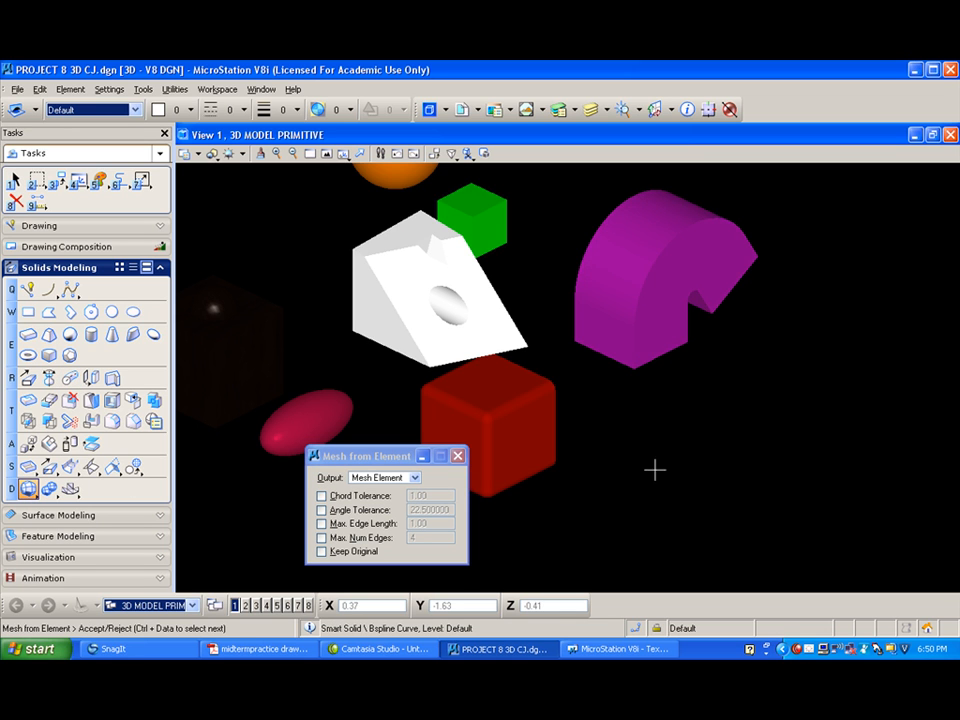
click(664, 476)
Unfold the curved mesh into a flat pattern without keeping the original, and inspect the flattened faces
click(70, 489)
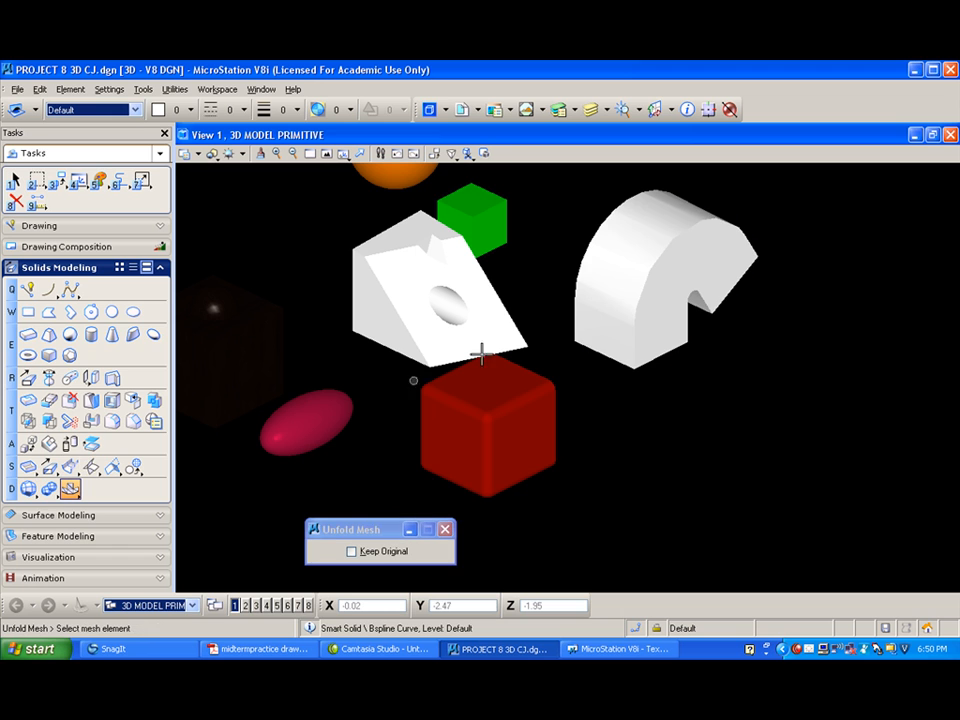
click(650, 289)
click(751, 340)
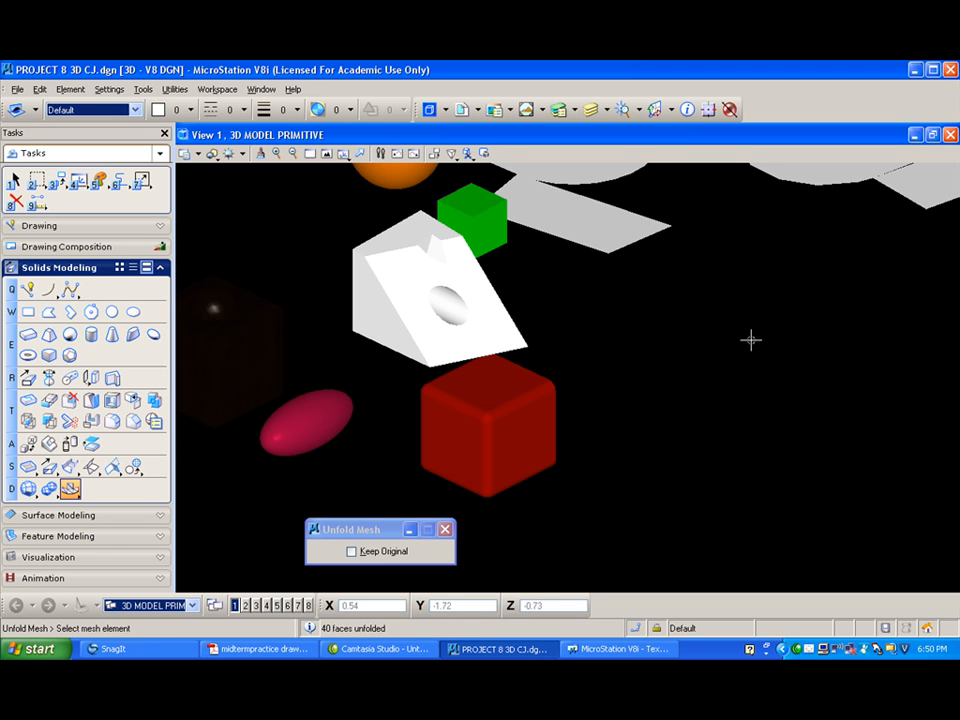
scroll(724, 326, down, 4)
scroll(733, 242, up, 5)
scroll(733, 254, down, 1)
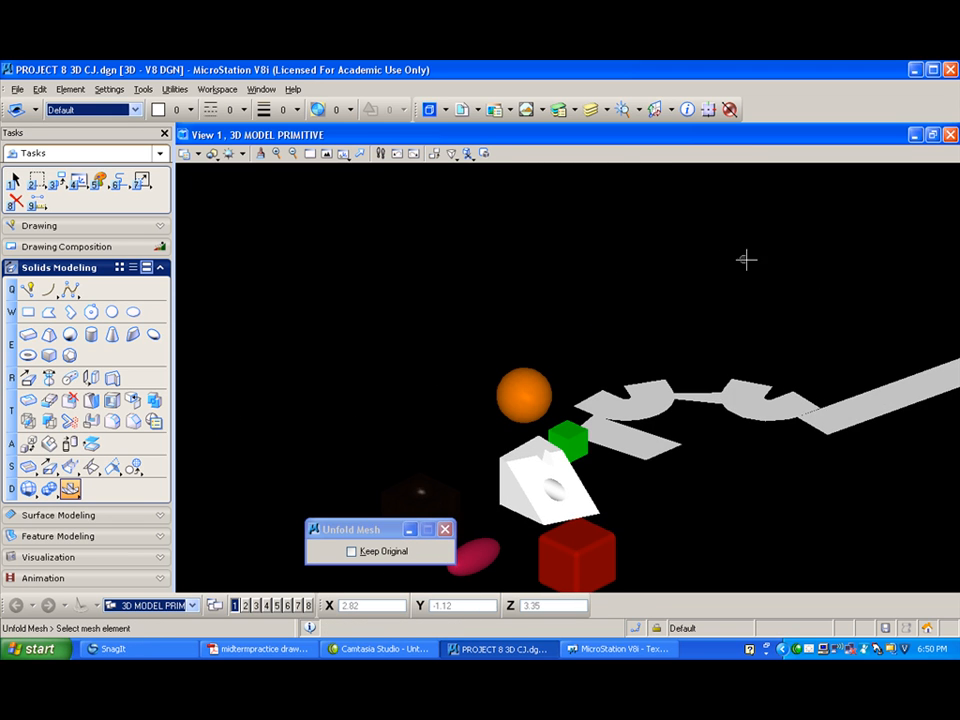
scroll(844, 360, up, 2)
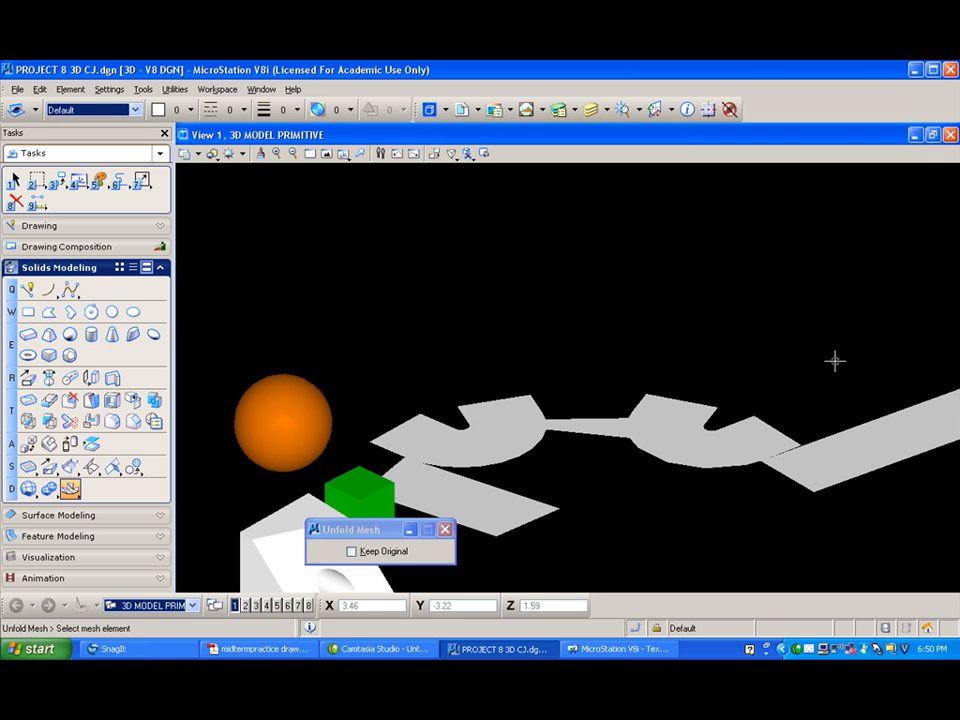
scroll(805, 348, down, 2)
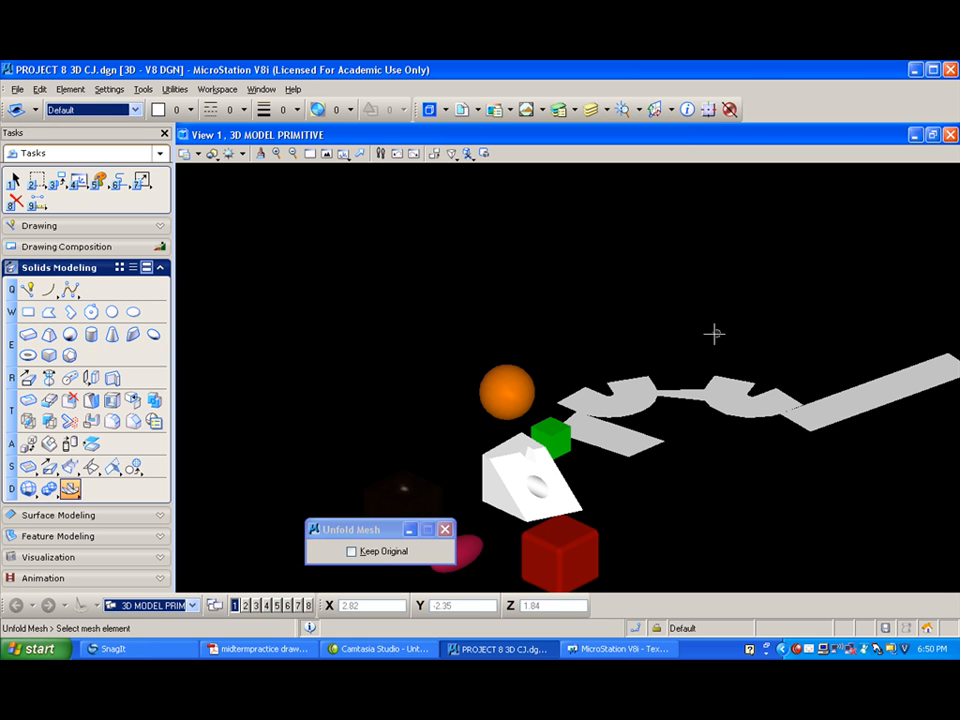
Undo the mesh unfolding, the mesh conversion and the extrusion along the path
key(ctrl+z)
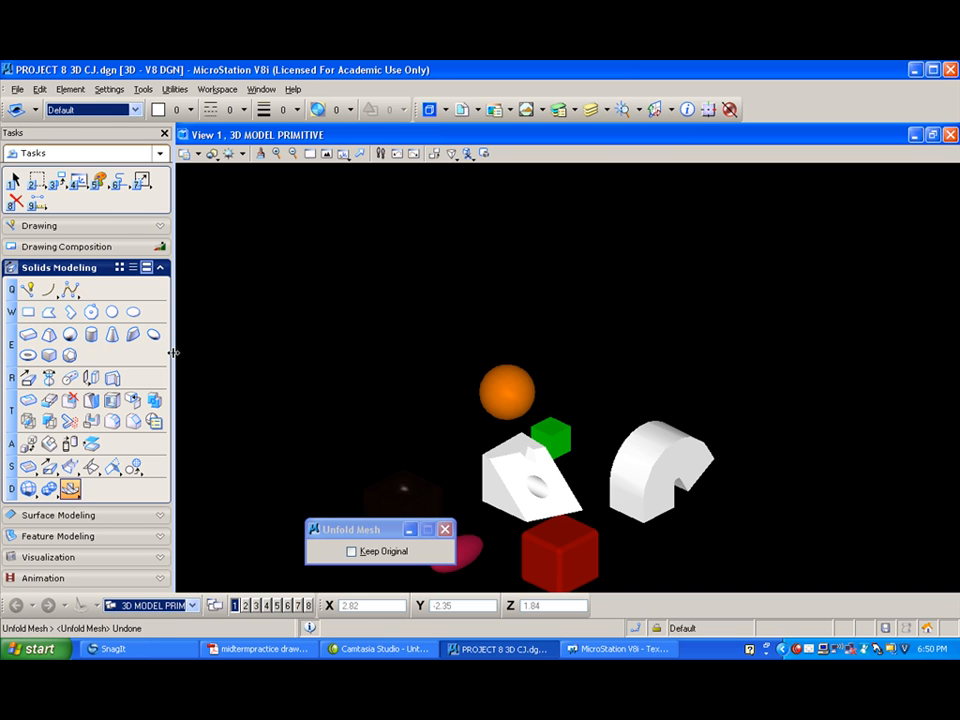
key(ctrl+z)
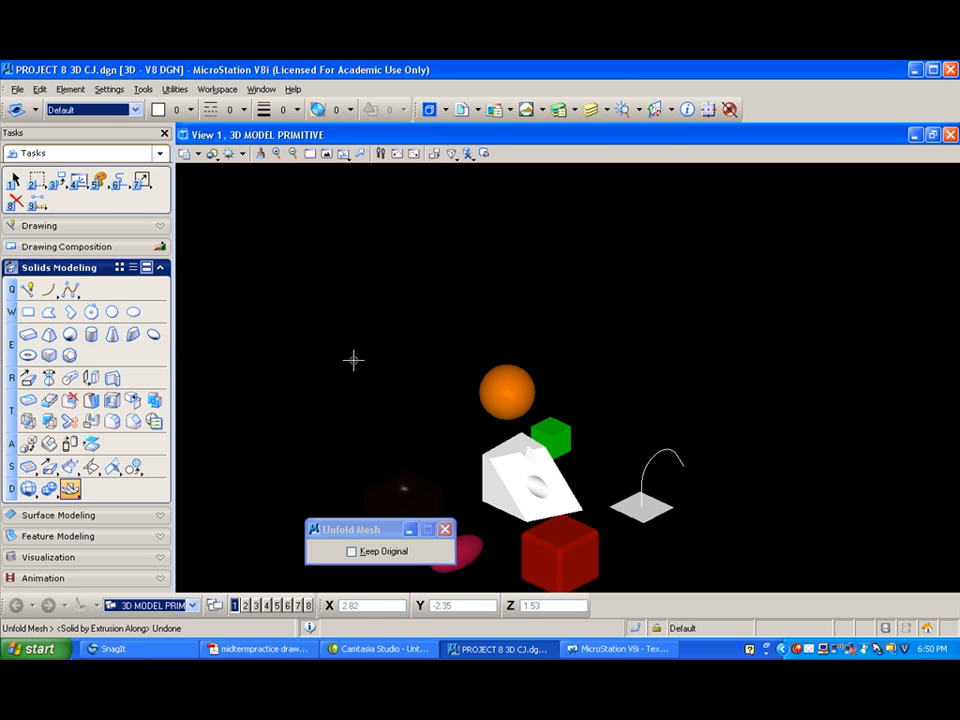
scroll(707, 542, up, 3)
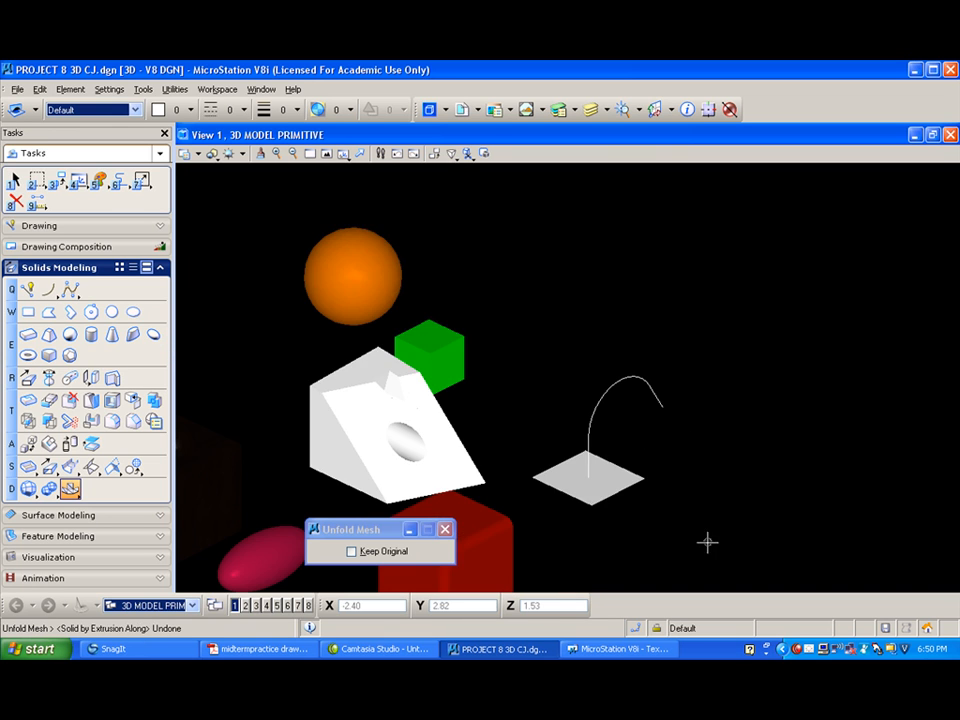
Thicken the rectangle upward by about 0.64 into a solid block
click(91, 380)
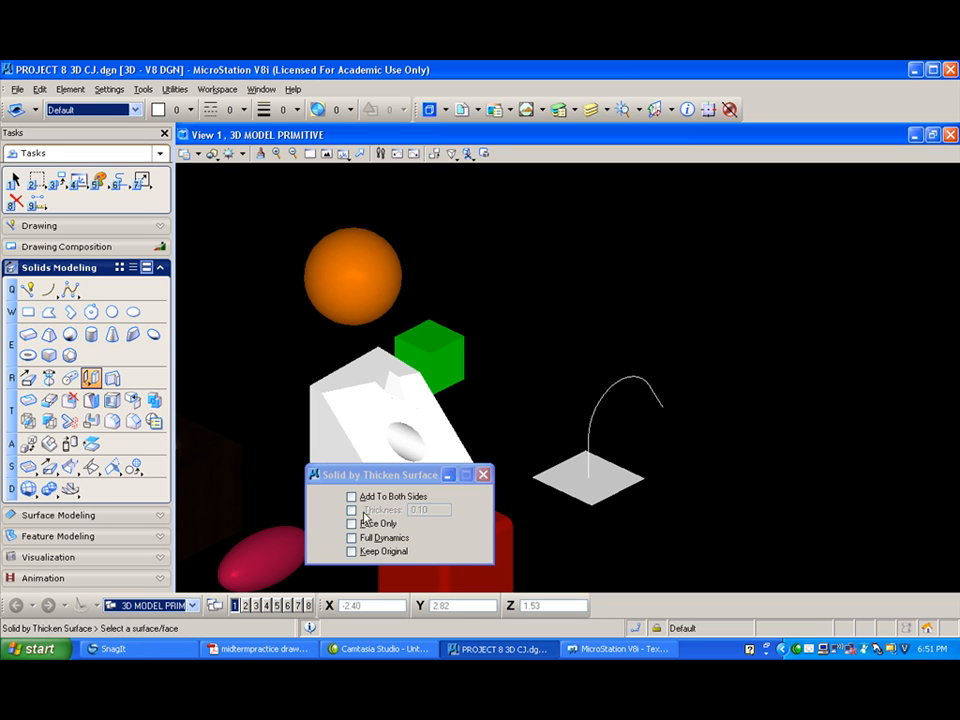
click(561, 490)
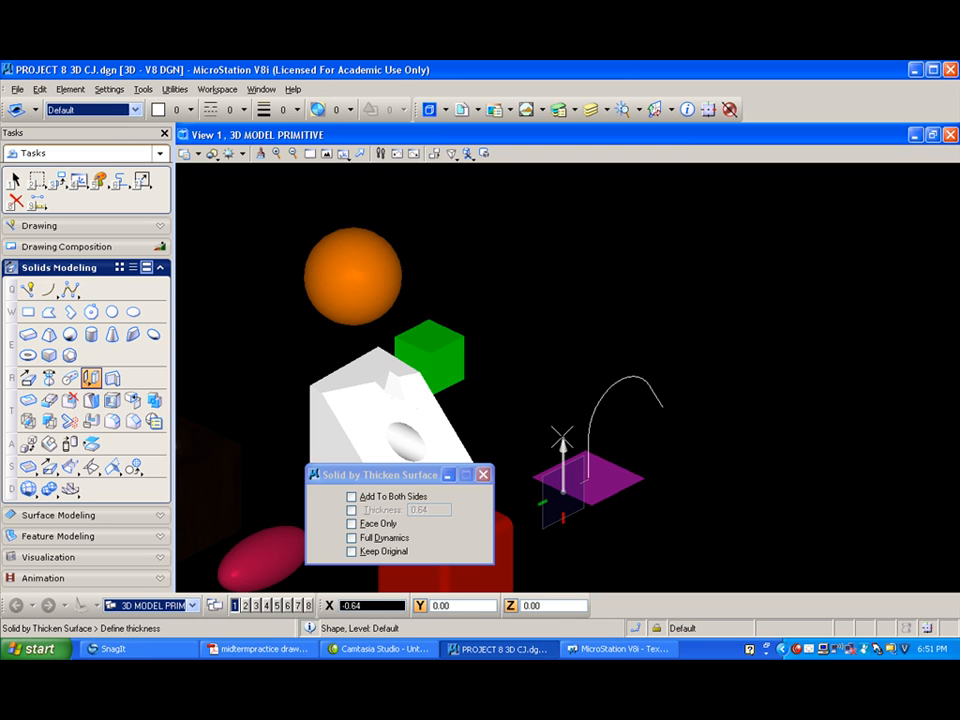
click(561, 437)
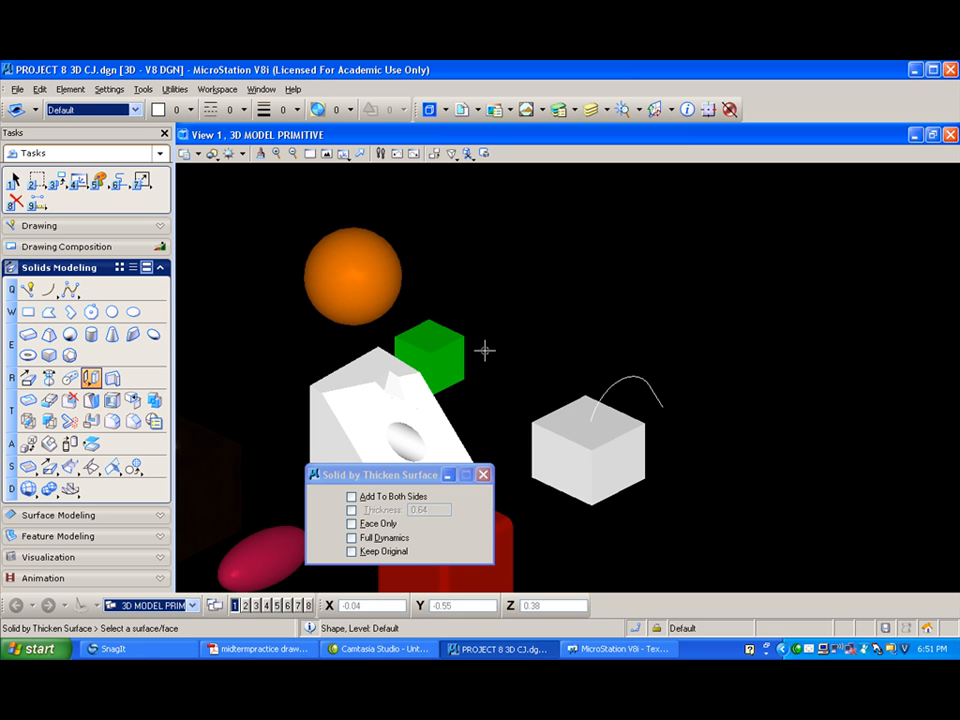
Draw a two-segment SmartLine above the green cube, with one segment along the rectangle's edge direction followed by a vertical one
click(112, 378)
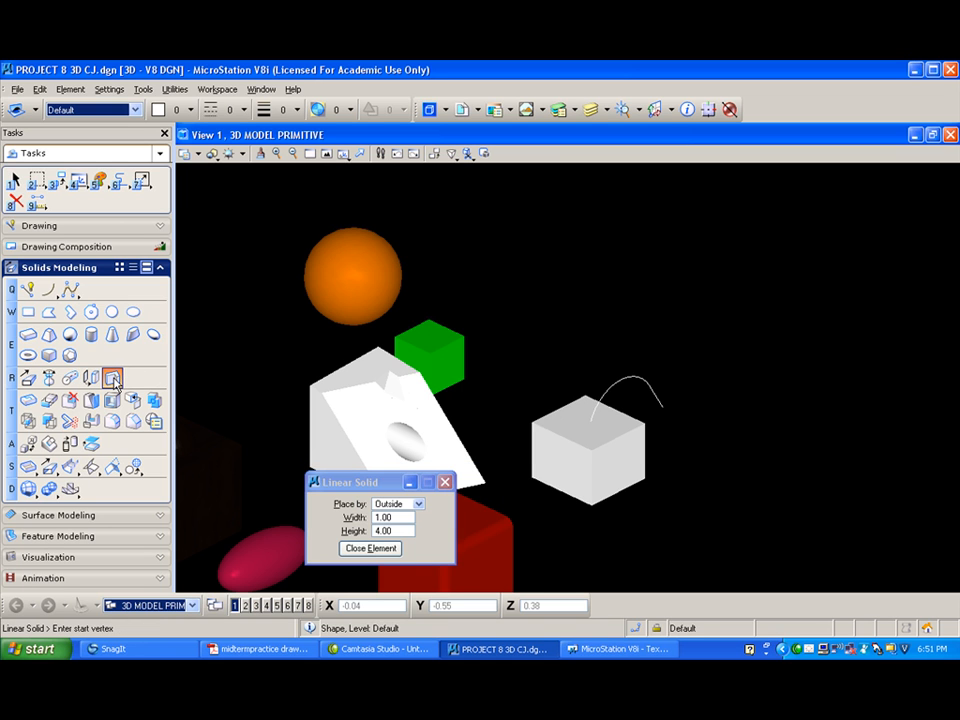
click(28, 290)
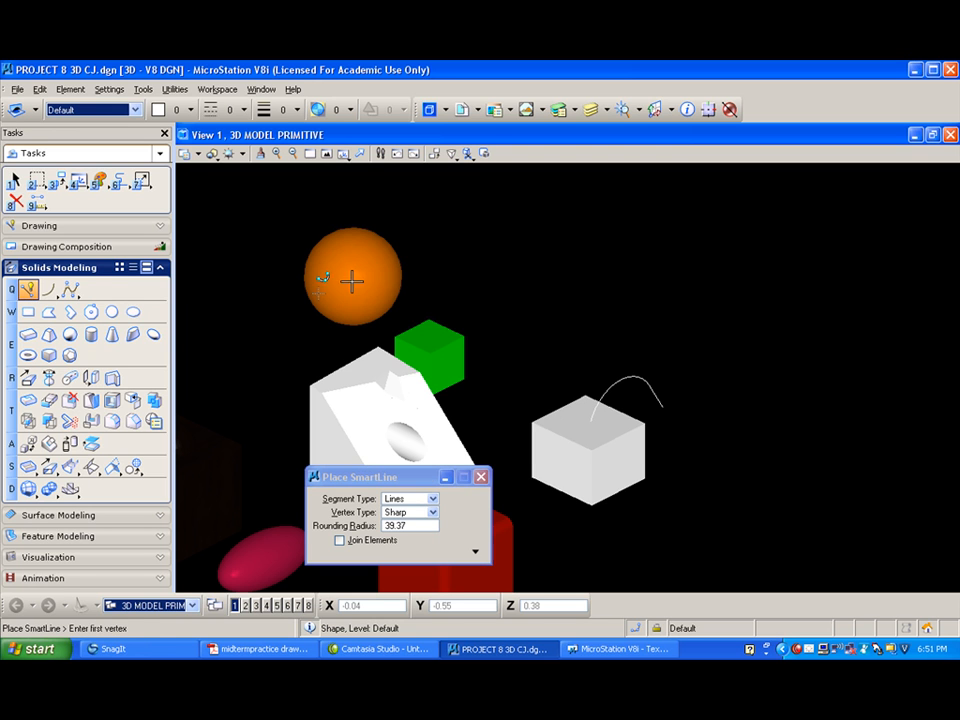
click(478, 308)
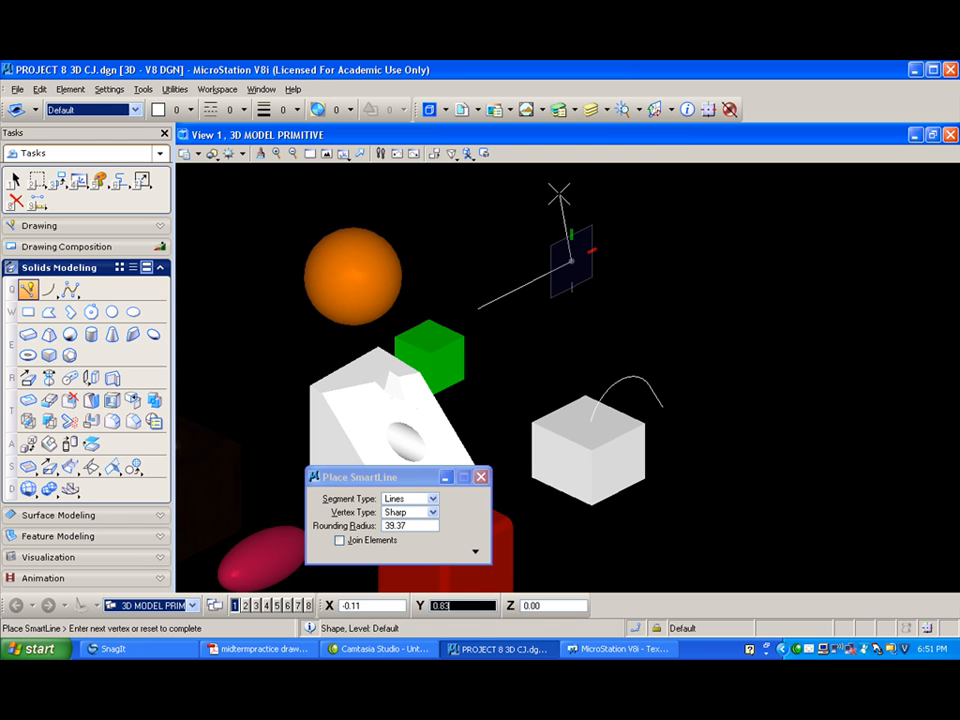
click(570, 183)
right_click(560, 190)
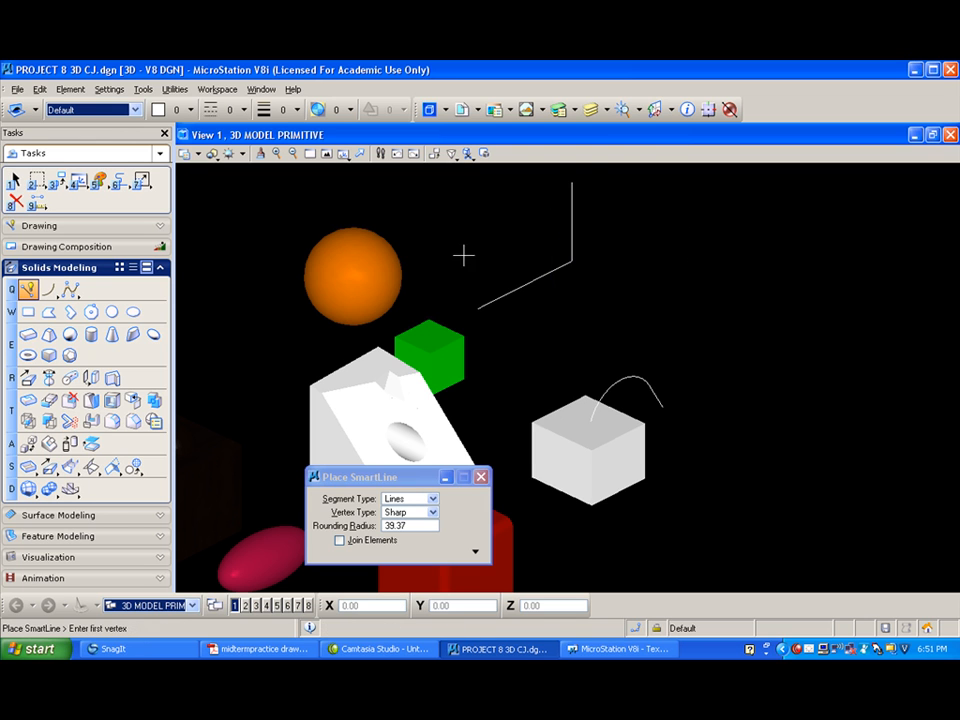
Place a linear solid along the SmartLine's vertices, placed by Outside with width 1.00 and height 4.00, and fit all elements in view
click(112, 379)
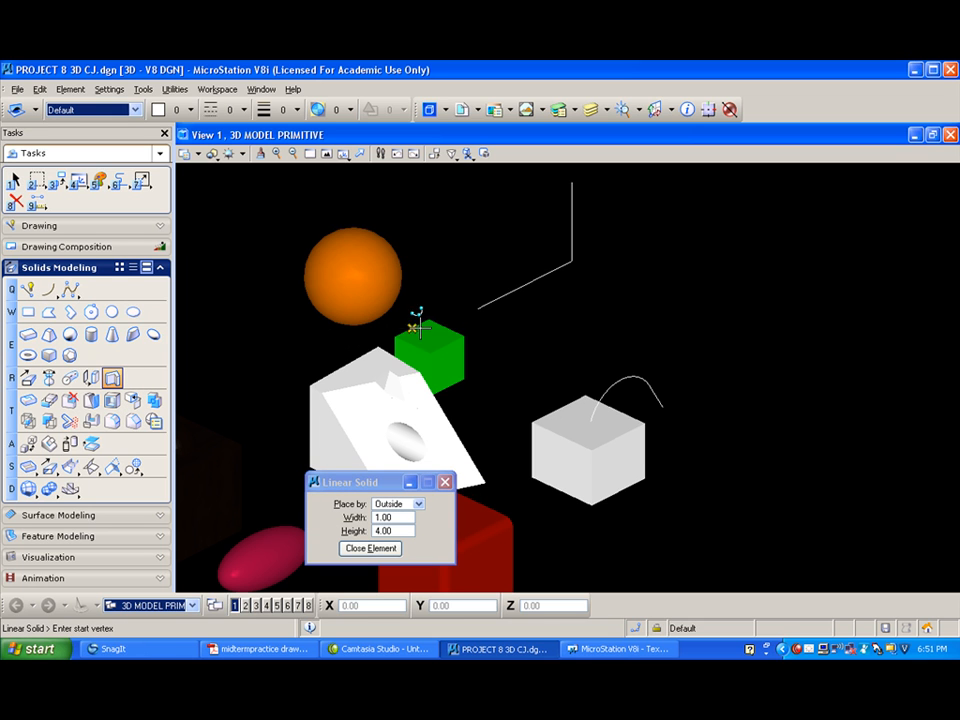
click(480, 305)
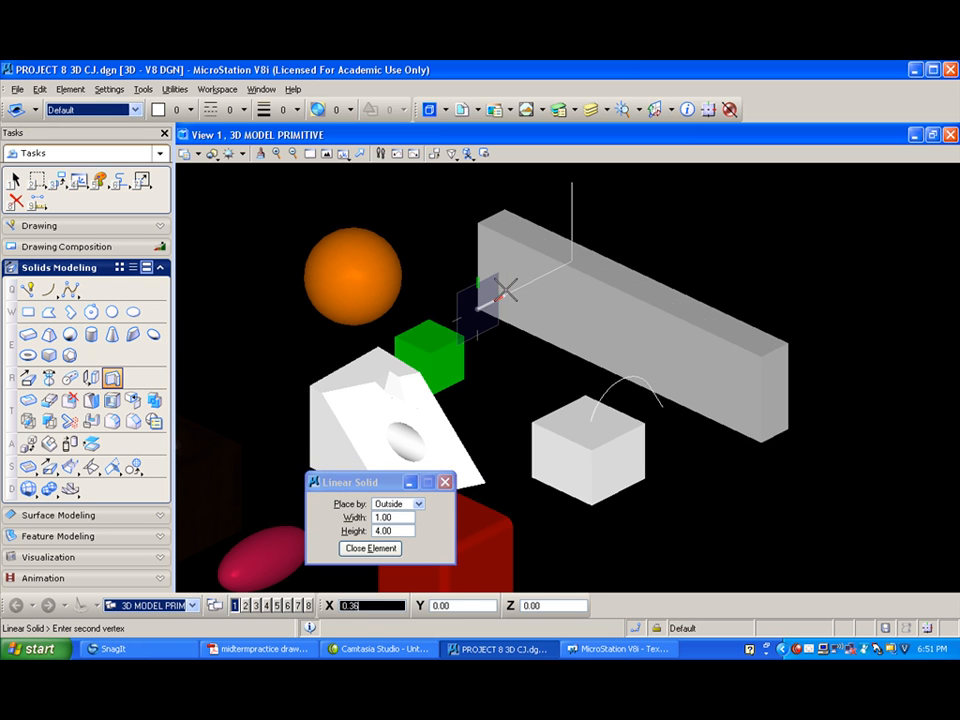
click(571, 262)
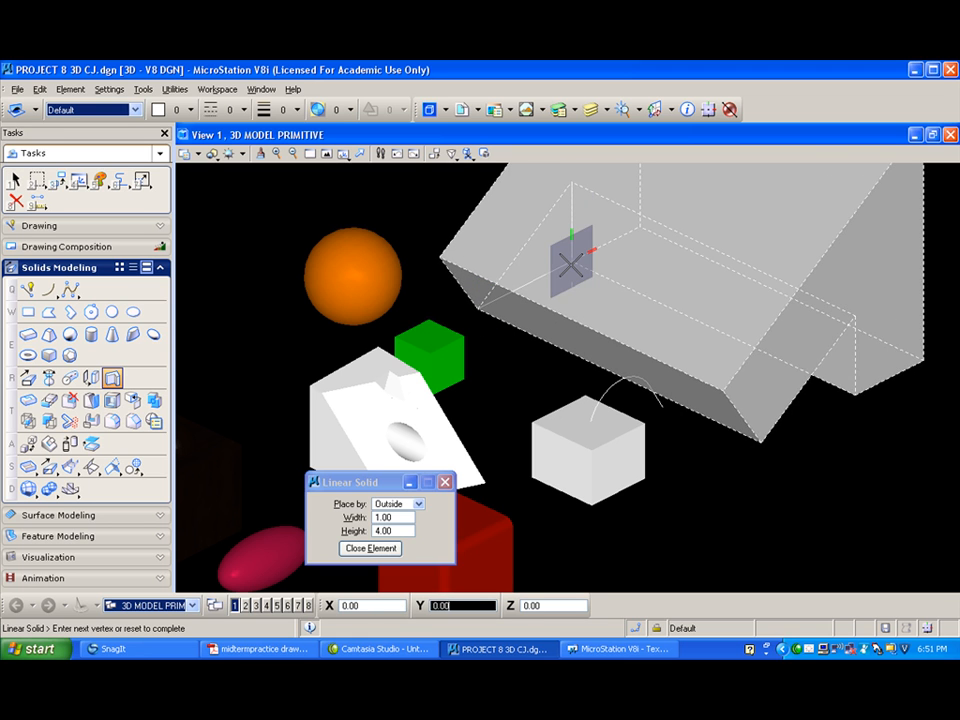
right_click(571, 262)
scroll(542, 272, down, 2)
scroll(544, 242, up, 1)
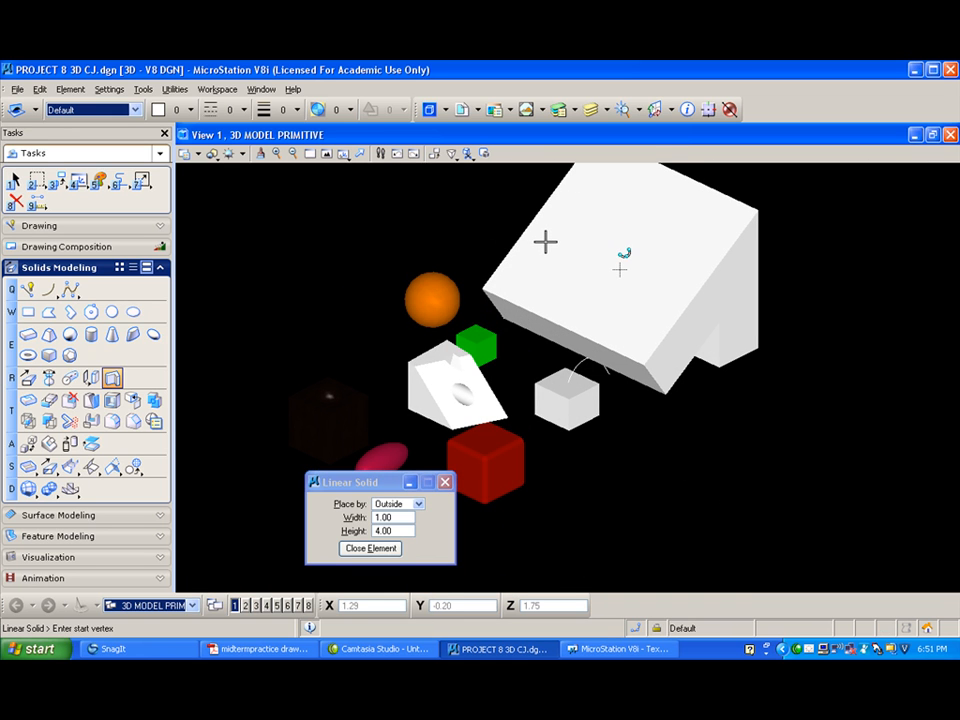
click(326, 154)
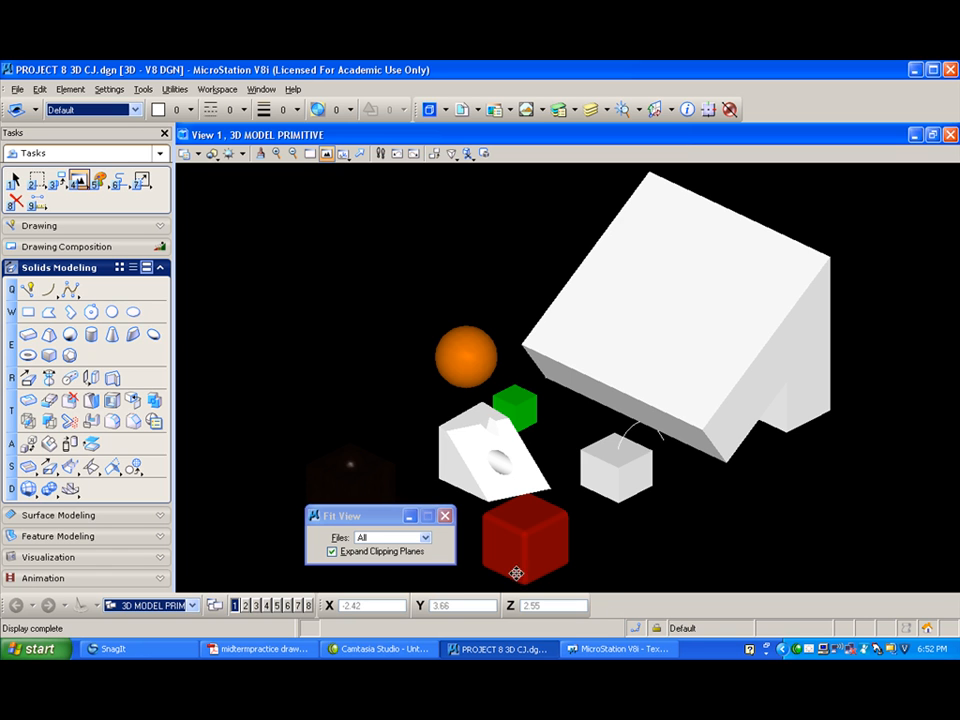
Switch to Adobe Acrobat to view the midtermpractice drawing PDF, and return to the 3D model in MicroStation
click(277, 647)
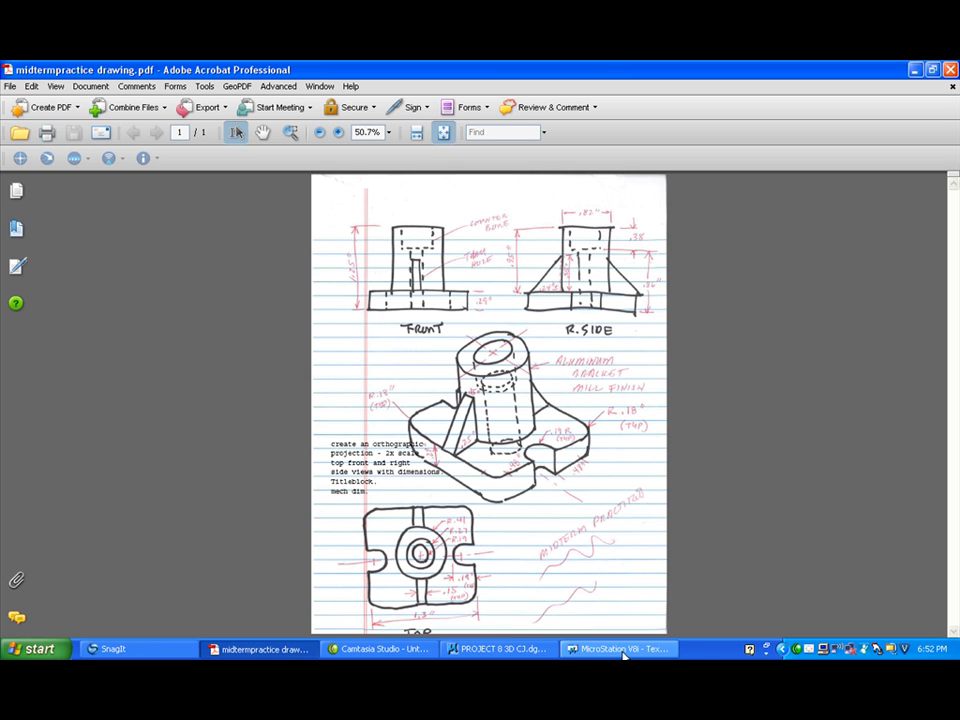
click(497, 648)
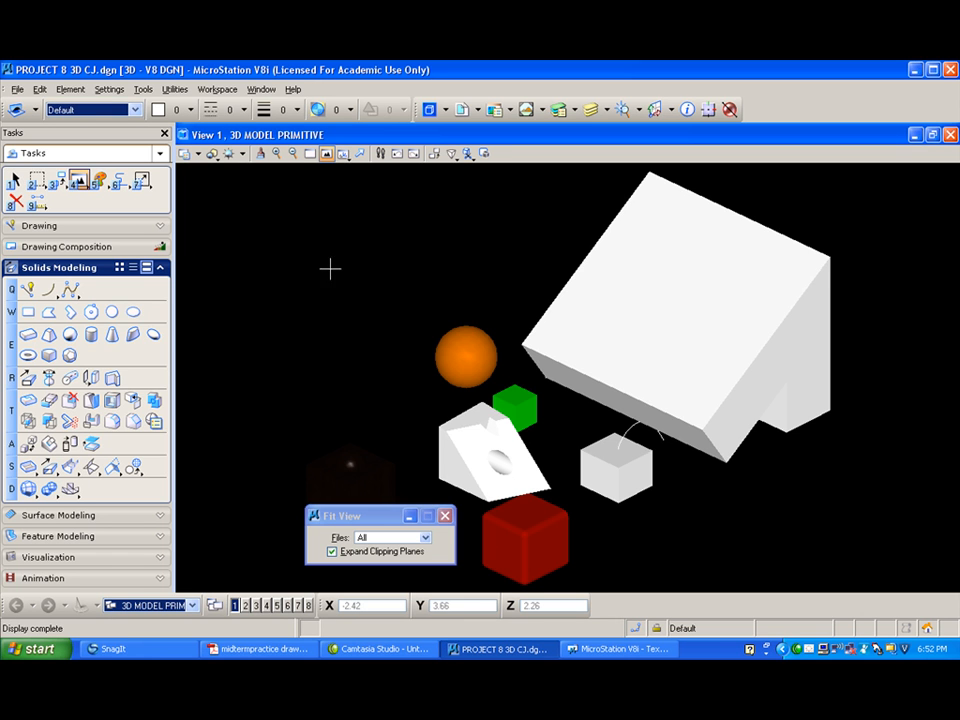
Select all elements in the 3D model and delete them
click(17, 90)
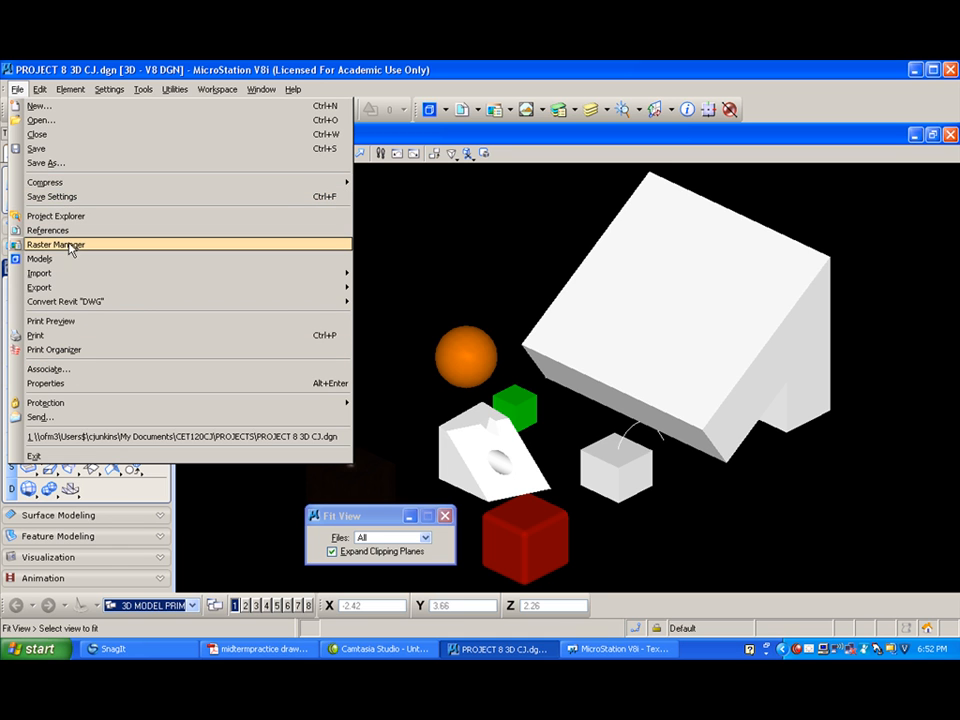
mouse_move(40, 90)
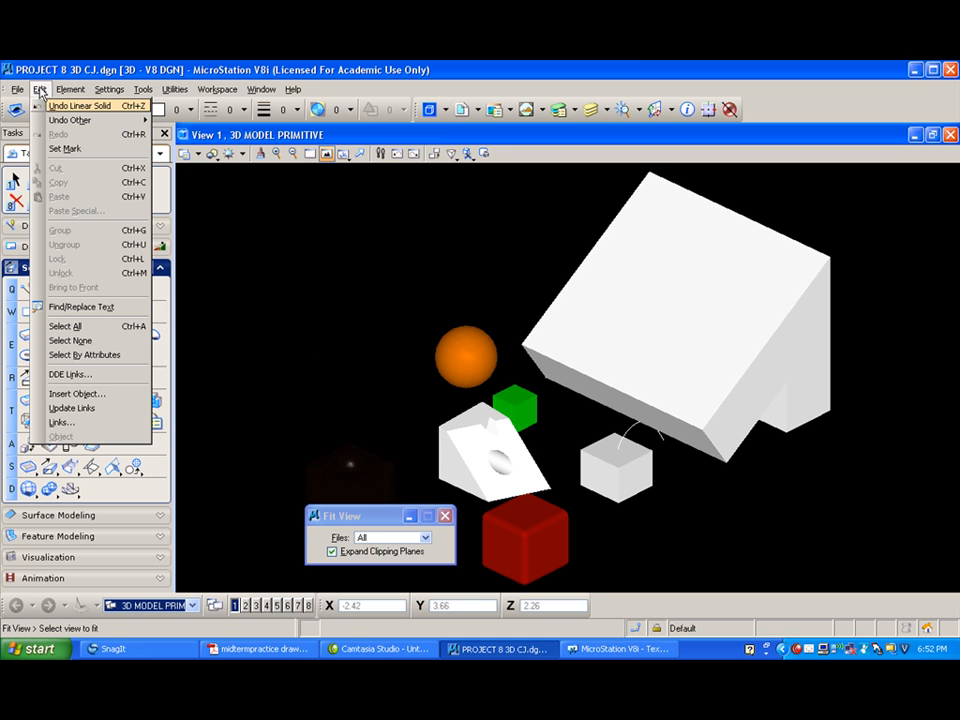
click(91, 326)
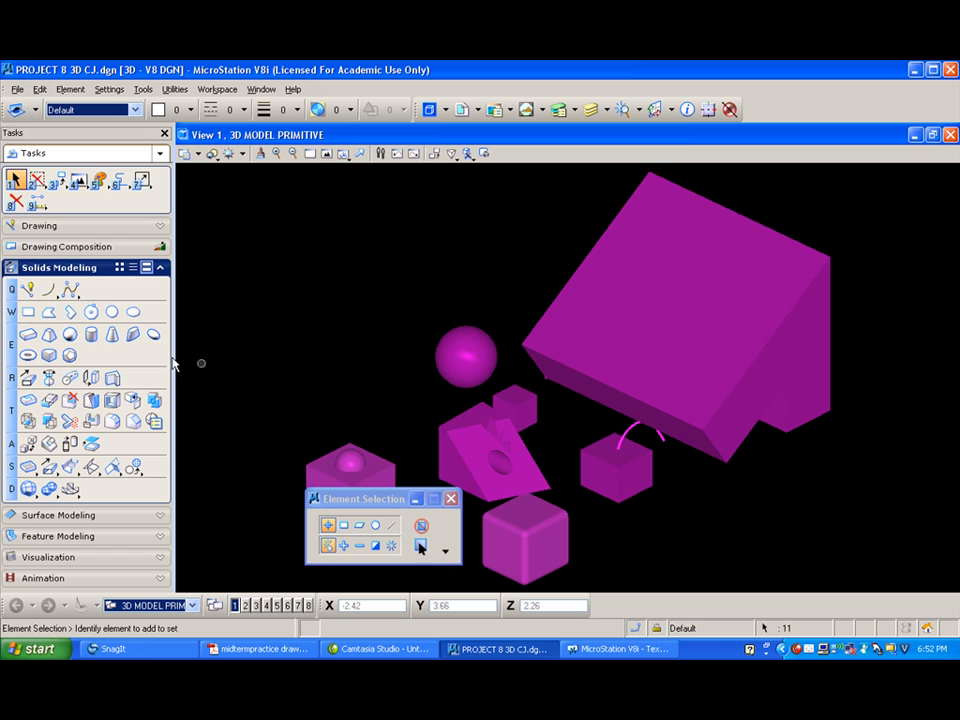
key(Delete)
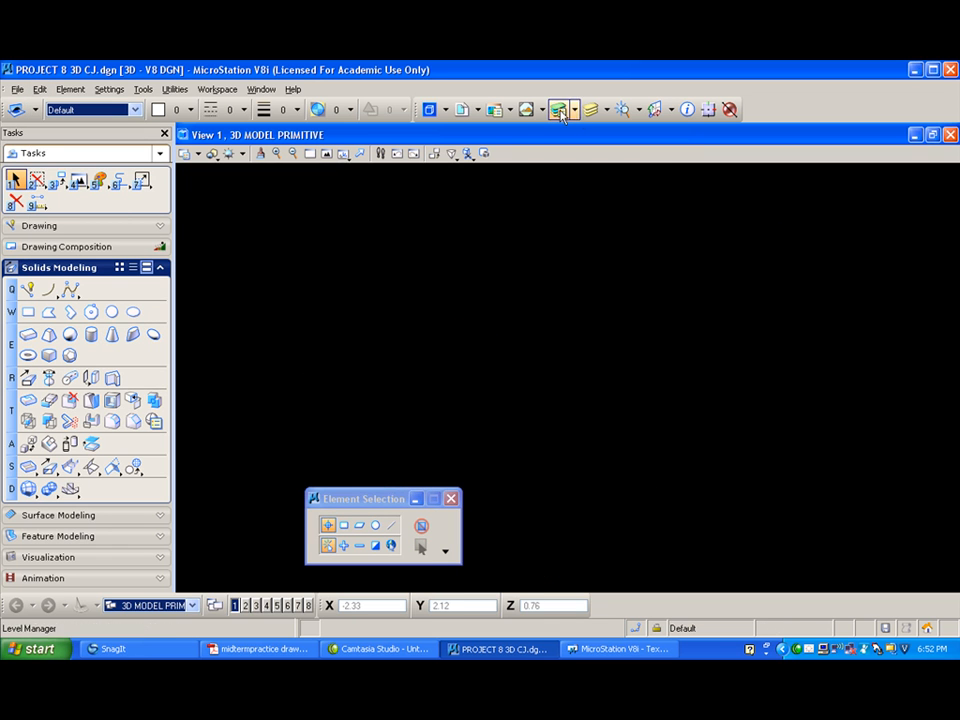
Make PRIMARY the active level and rotate the view to Isometric
click(134, 110)
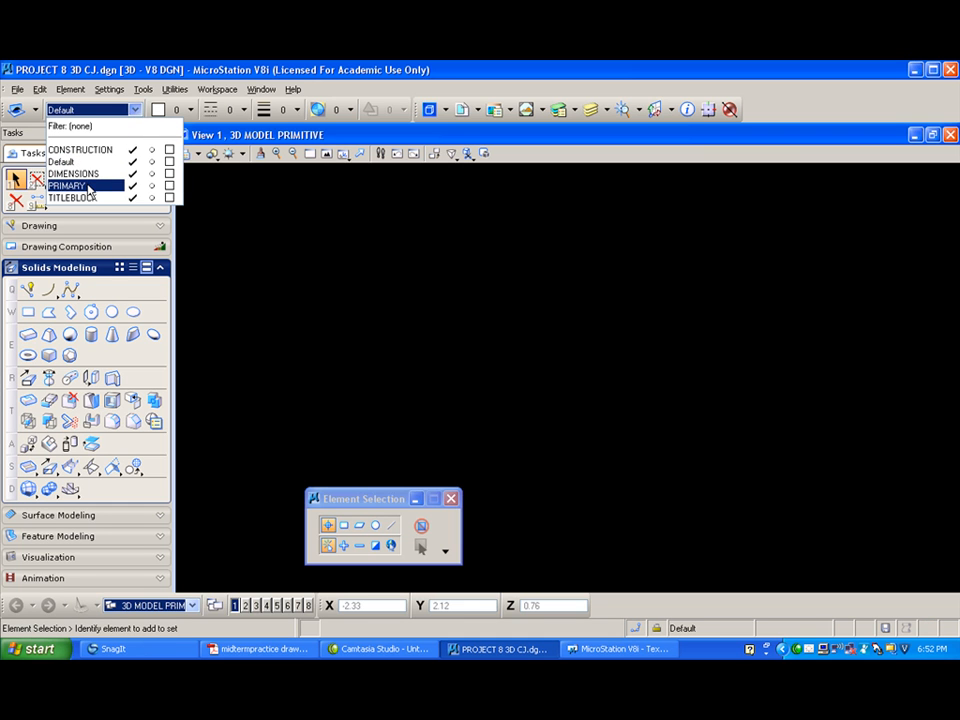
click(88, 186)
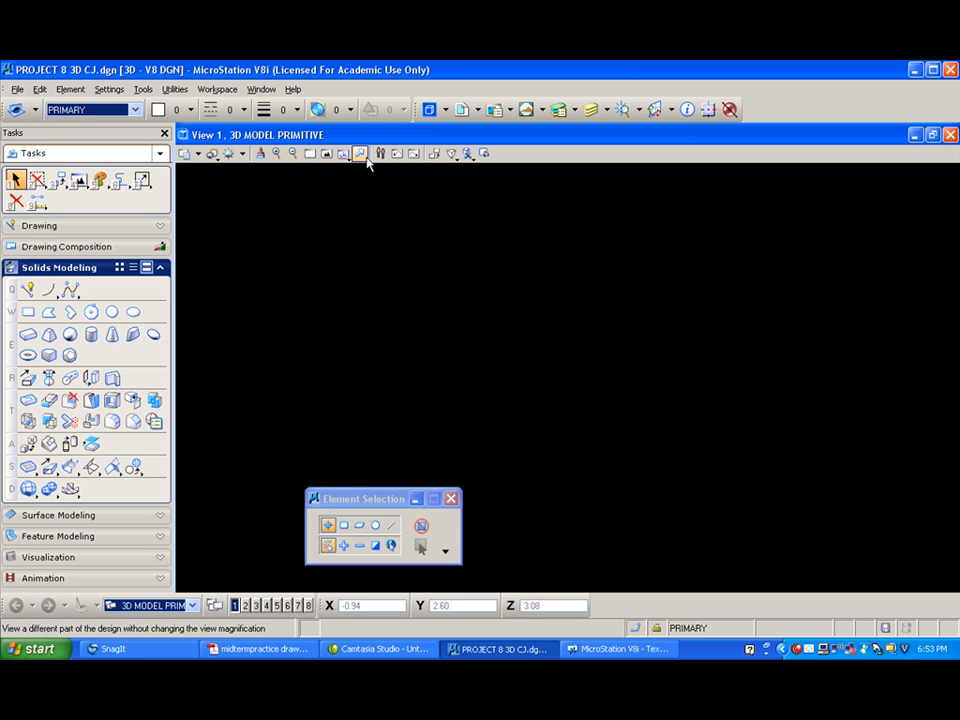
click(343, 154)
click(390, 232)
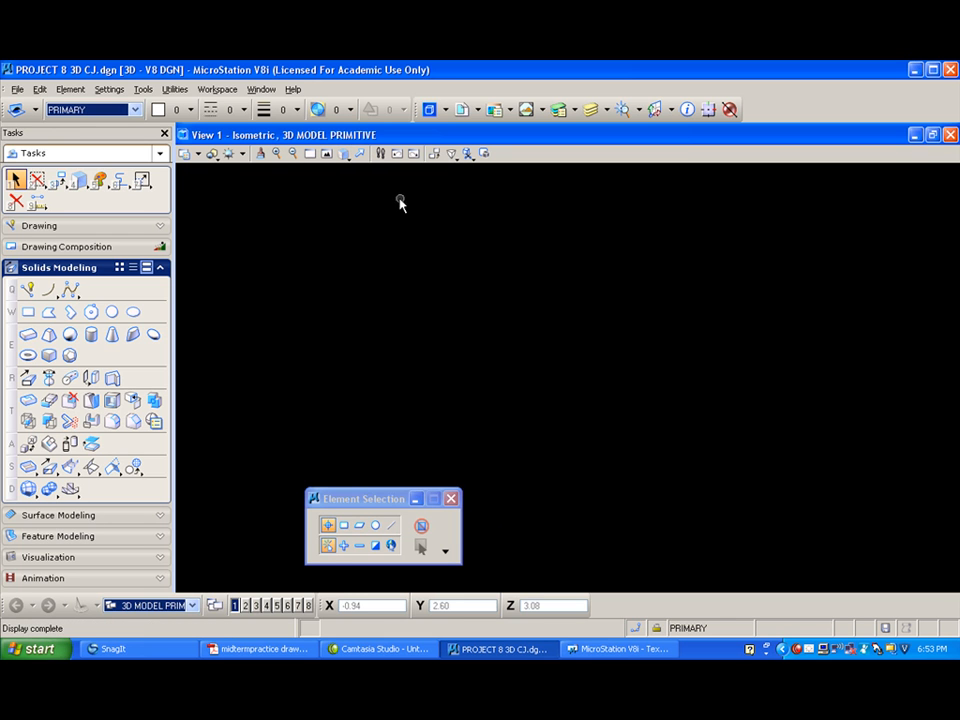
Set the active line weight to 2 and move the tool settings window clear of the modeling area
click(283, 110)
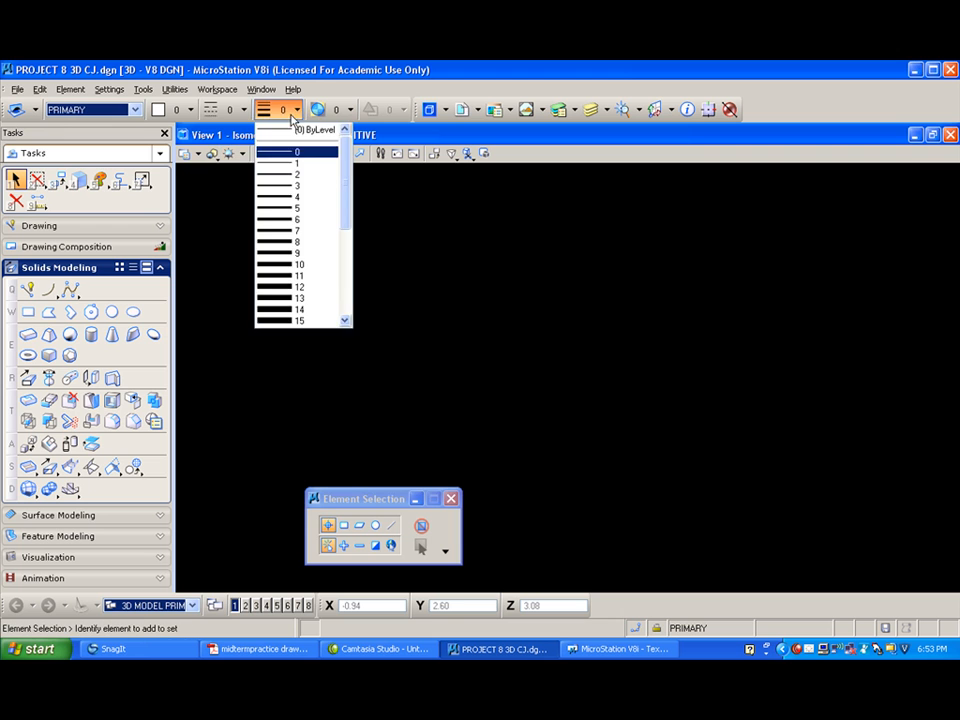
click(291, 178)
drag(385, 505, 795, 220)
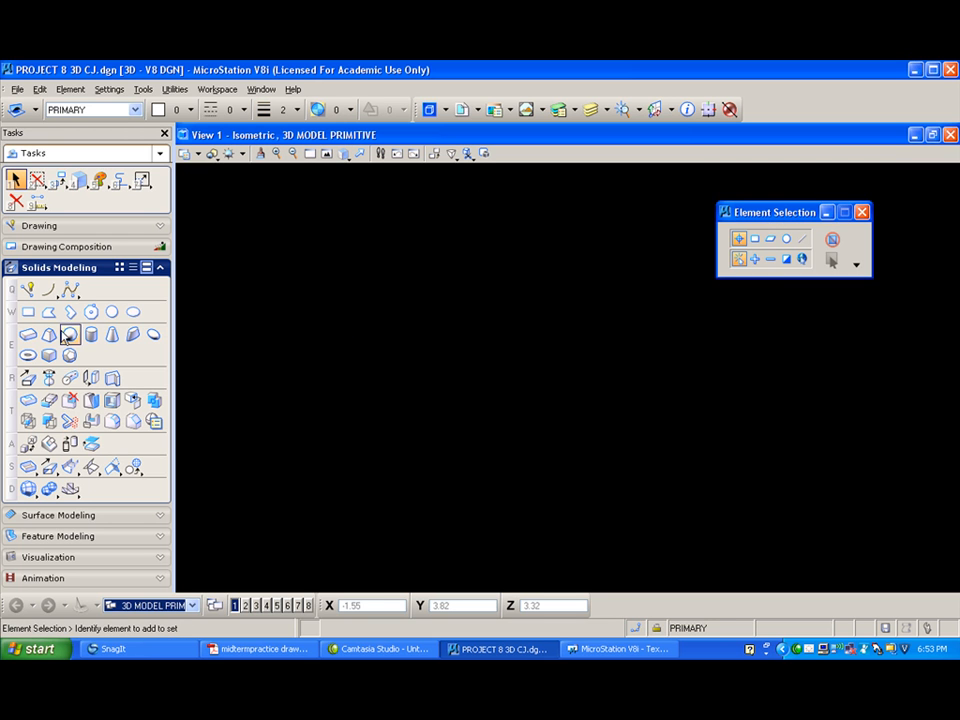
Place an orthogonal slab solid flat on the top plane with length 1.3, width 1.3 and height 0.29
click(29, 337)
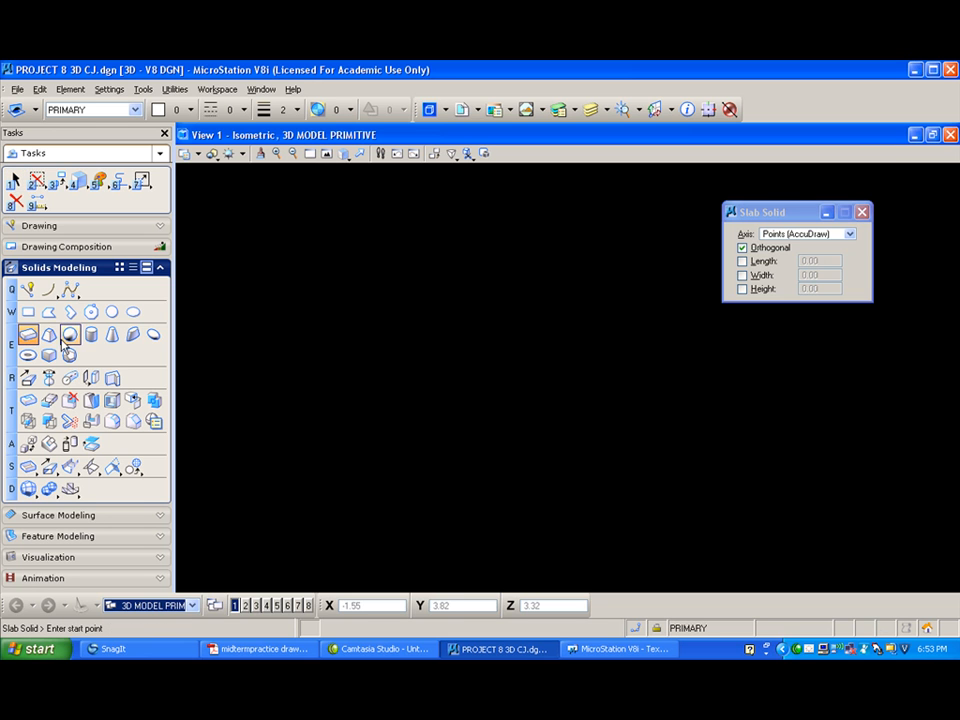
click(361, 371)
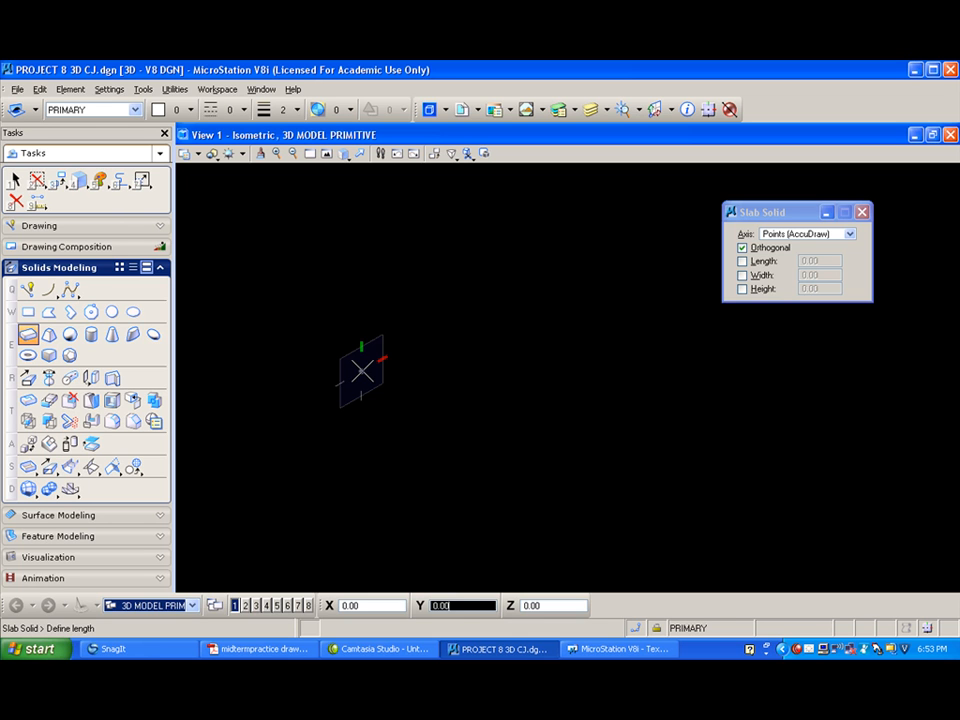
key(t)
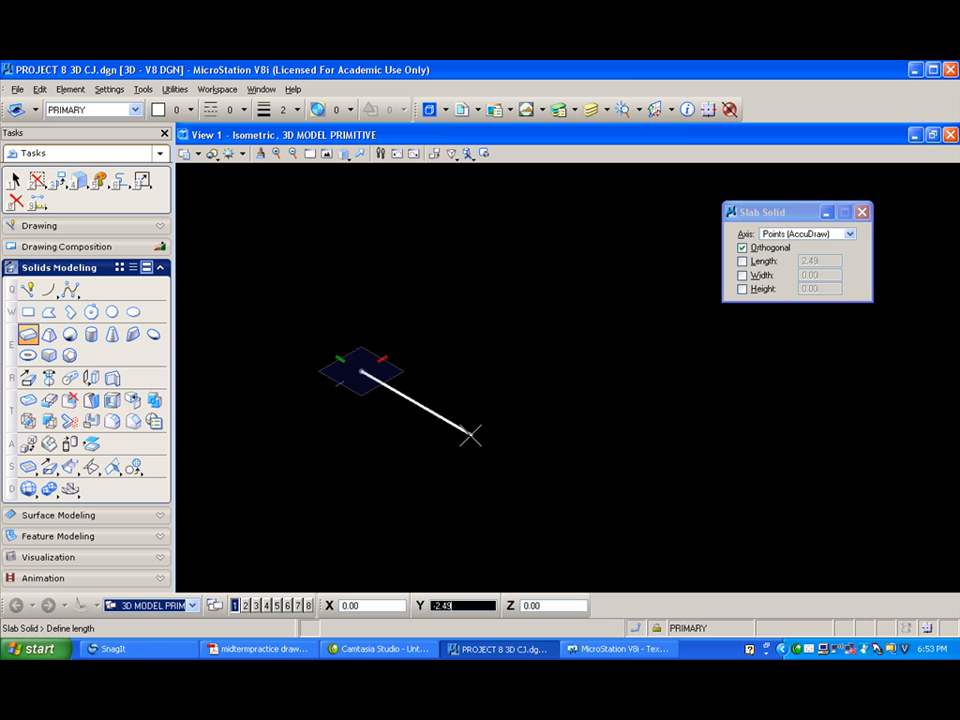
text(1.3)
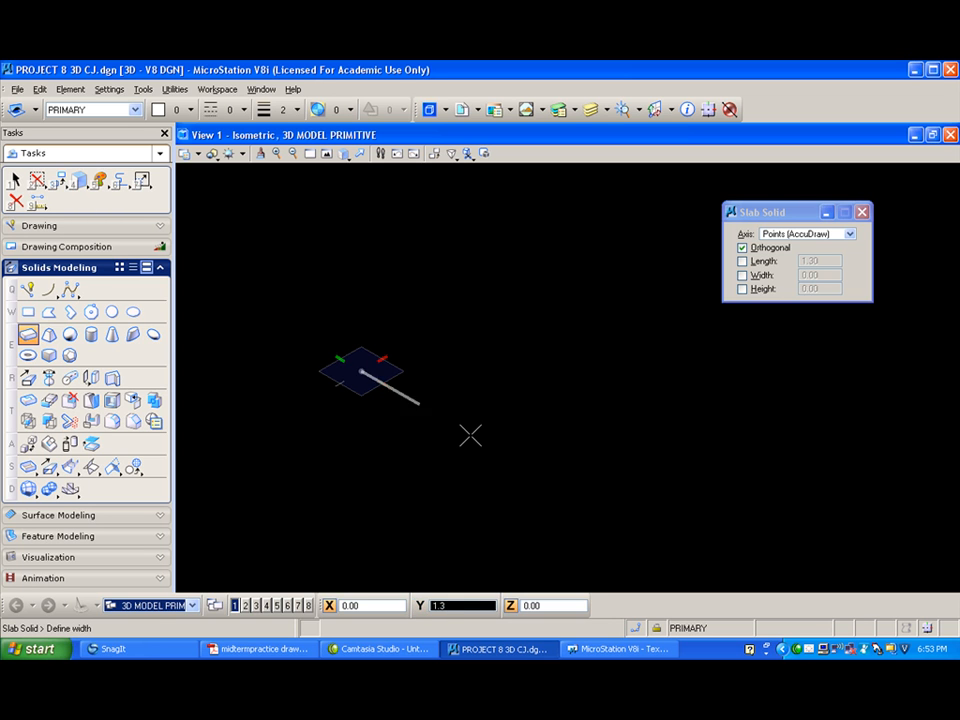
click(472, 434)
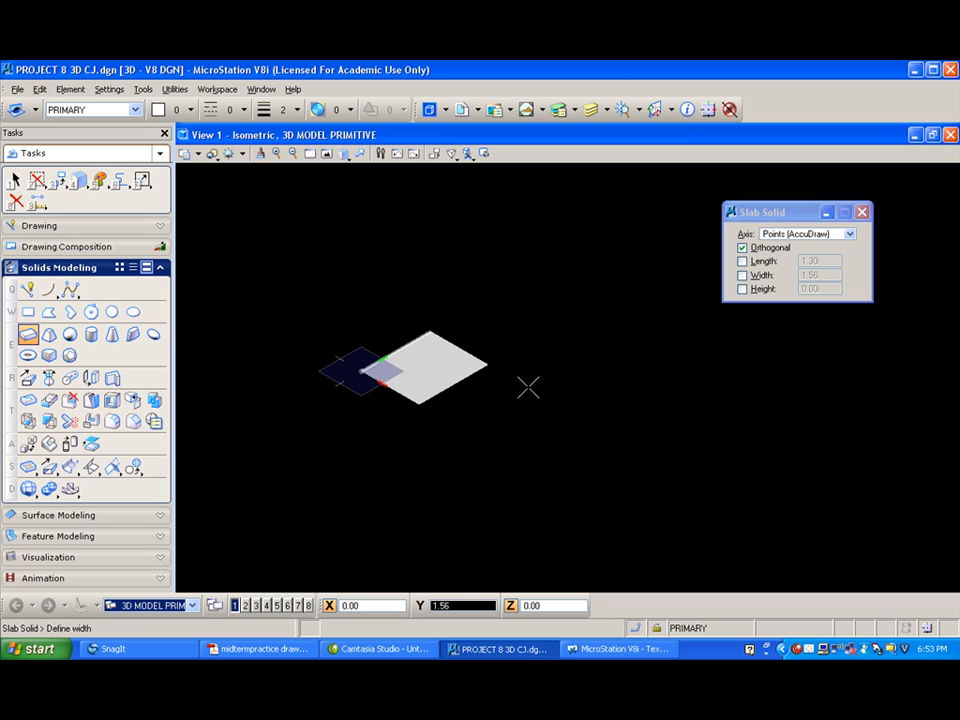
text(1)
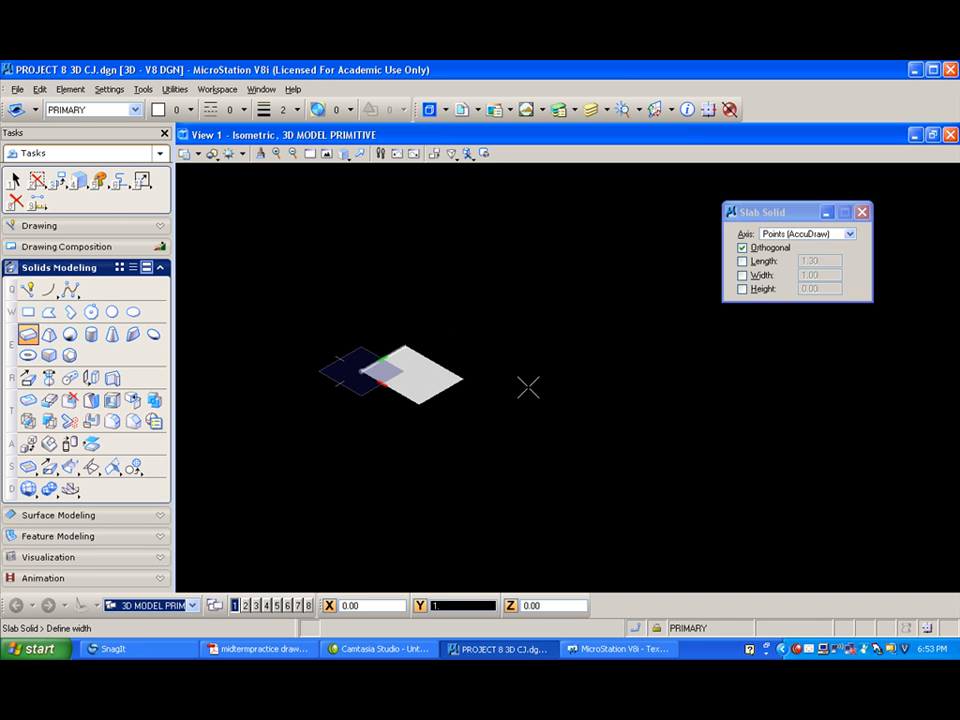
text(.3)
click(528, 387)
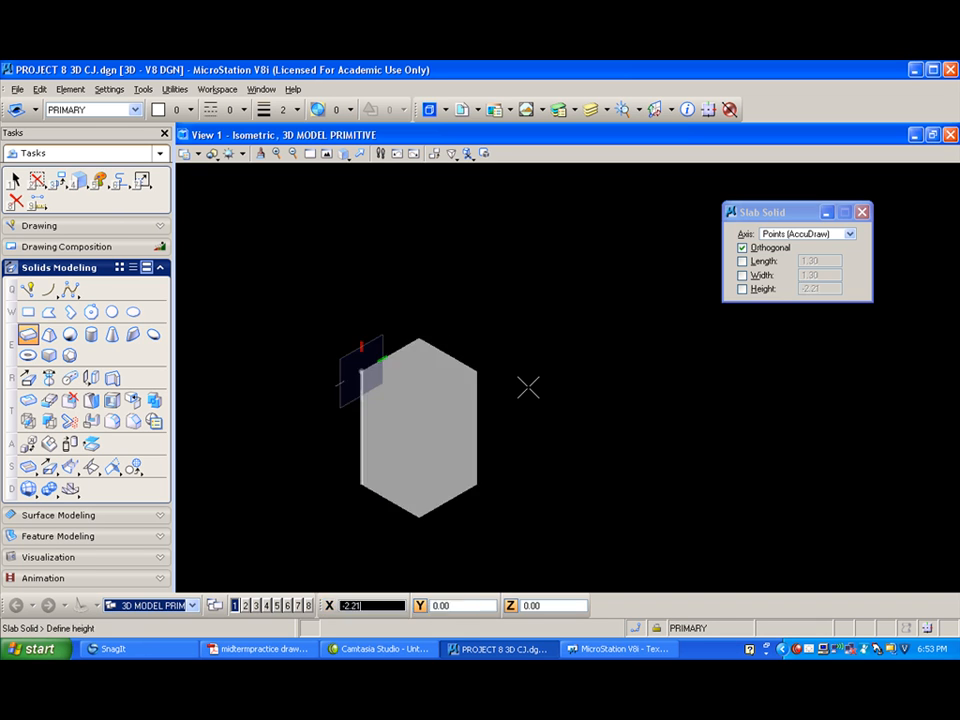
text(.2)
click(508, 226)
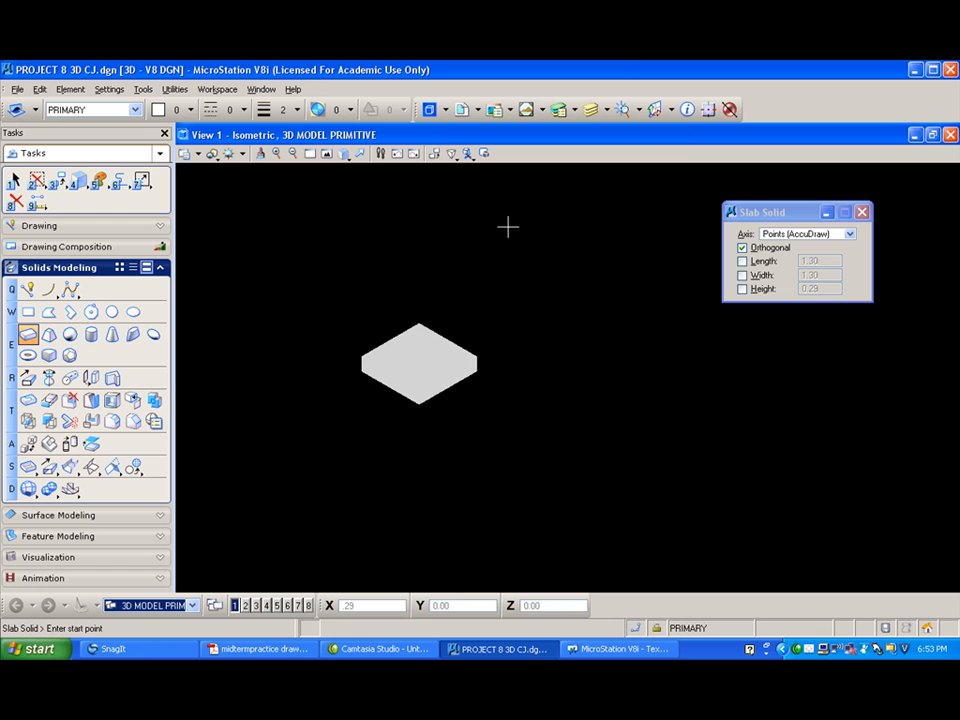
Change the view's display style to Illustration With Shadows and enlarge the slab in the view
click(212, 154)
click(266, 217)
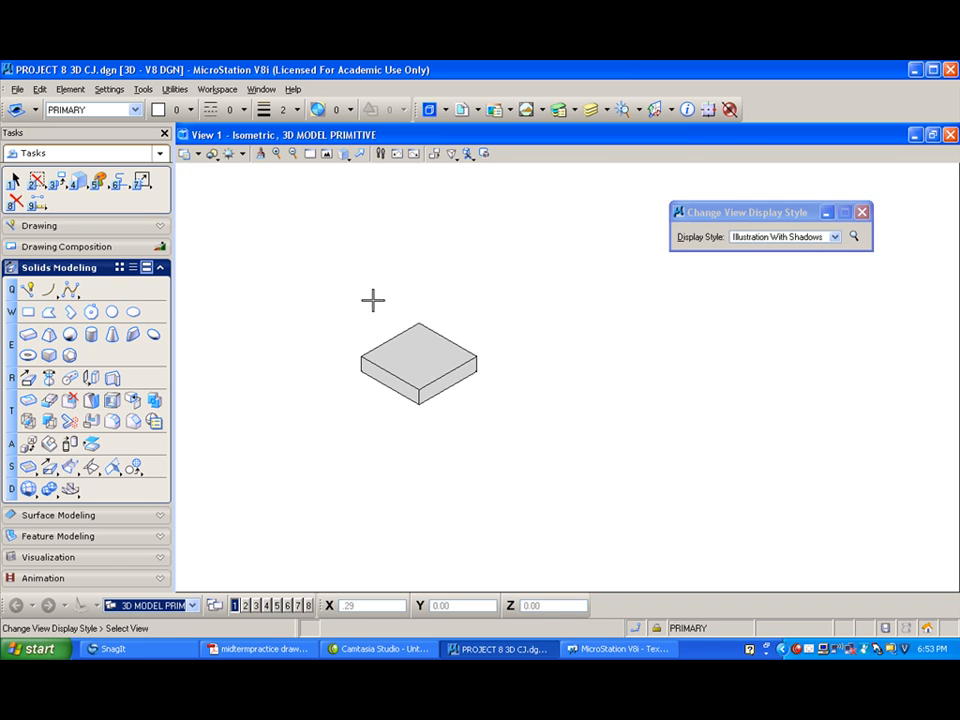
scroll(368, 310, up, 4)
scroll(381, 330, down, 3)
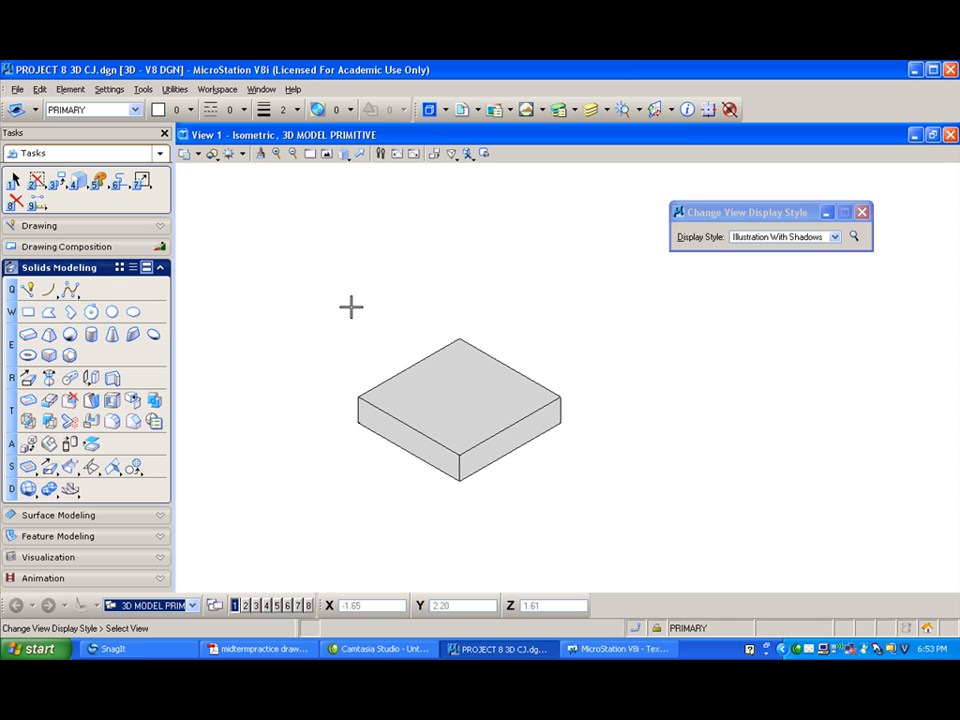
Fillet the vertical edge at the slab's right corner with a radius of 0.18
click(112, 425)
double_click(816, 234)
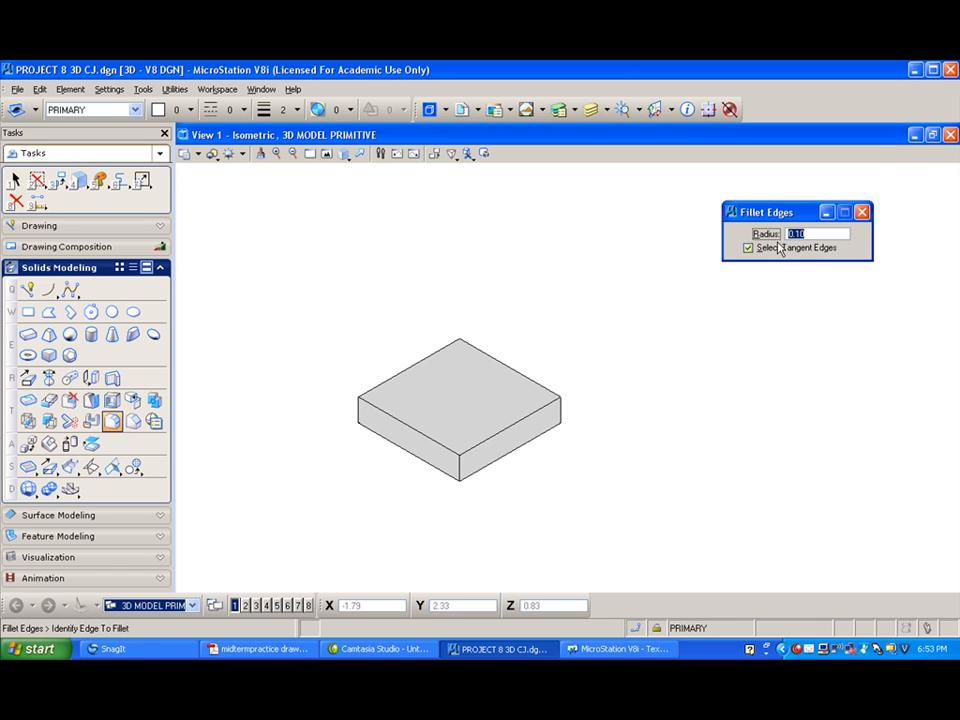
key(BackSpace)
text(.18)
key(Tab)
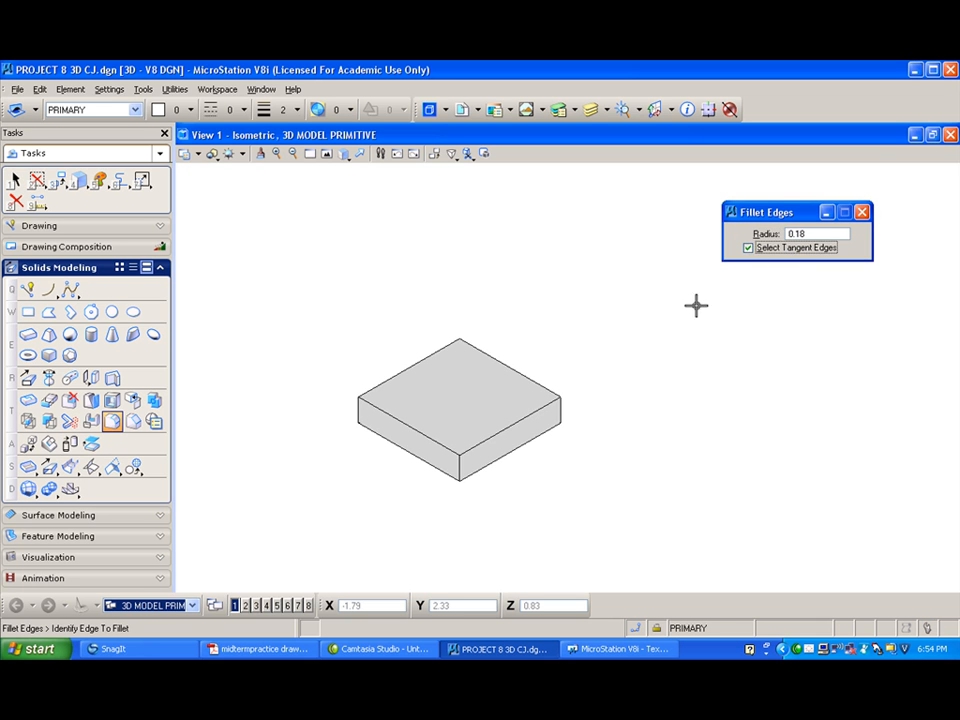
click(562, 406)
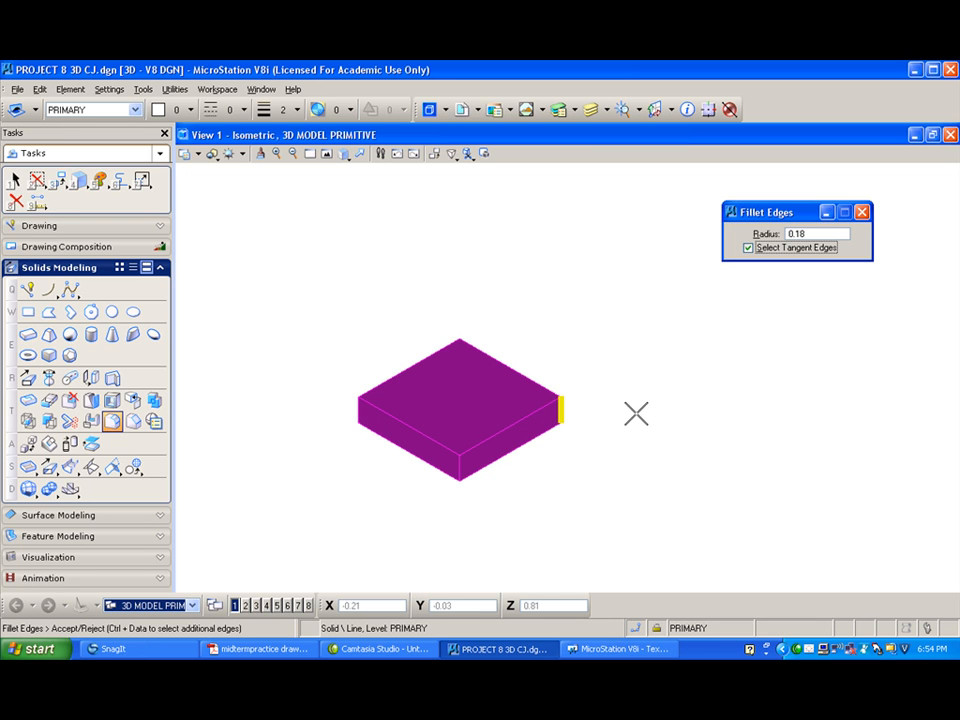
click(636, 413)
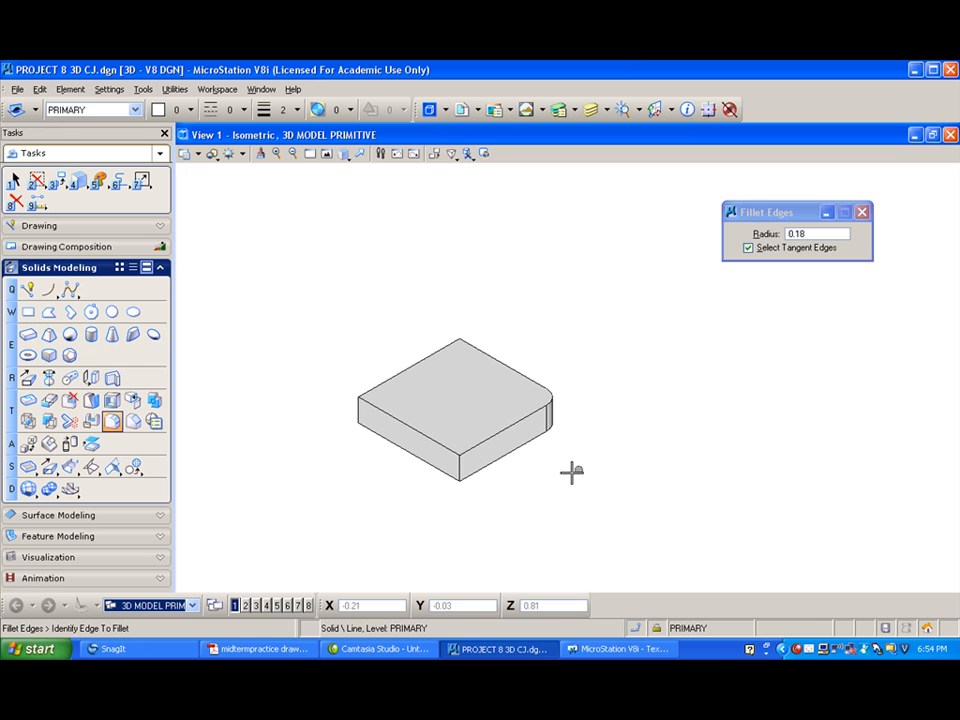
Fillet the slab's front, left and rear vertical corner edges with the same radius
click(455, 465)
click(362, 460)
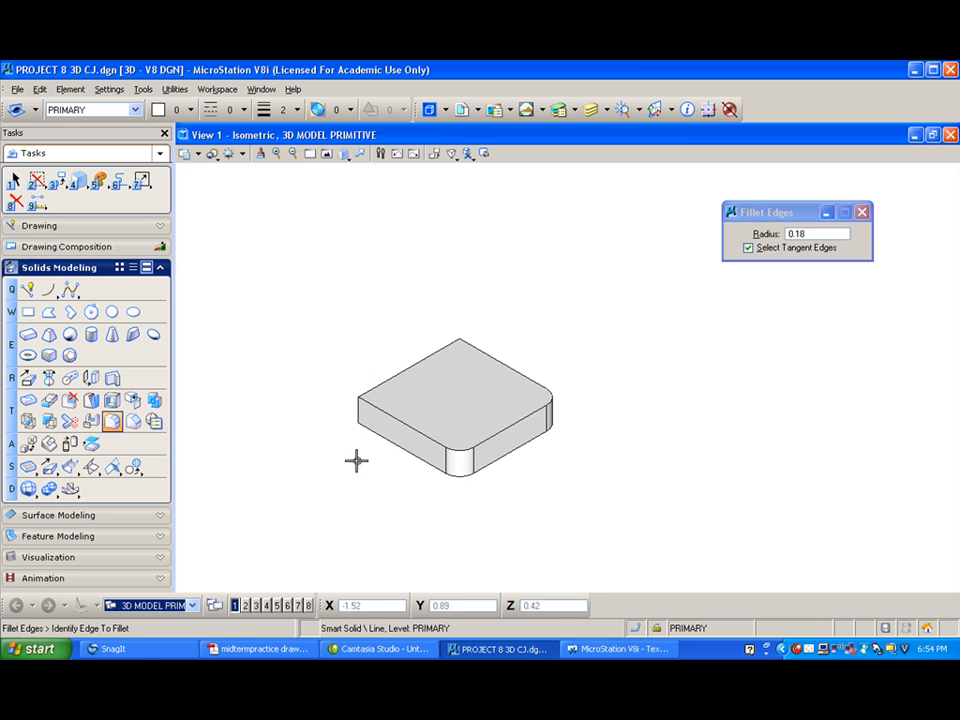
click(357, 408)
click(313, 384)
click(455, 350)
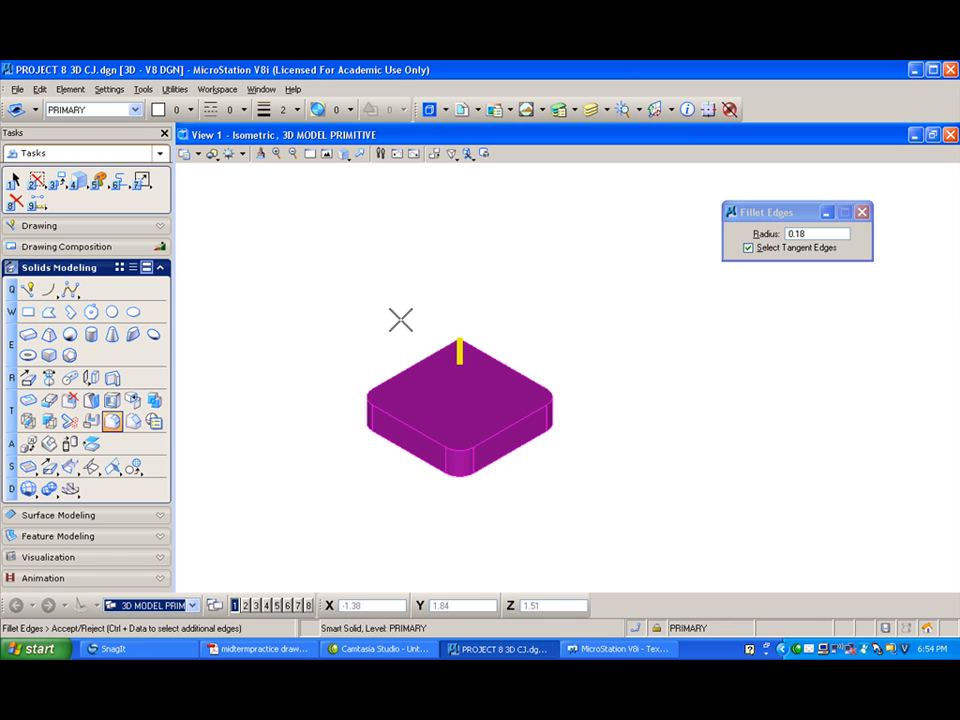
click(400, 319)
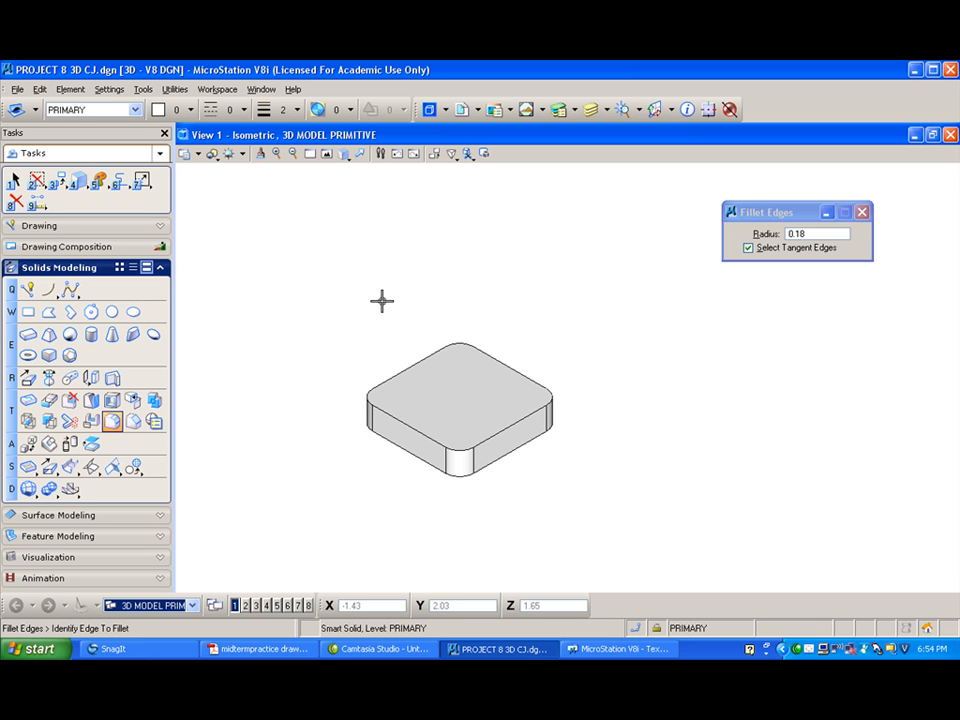
Place two circles of radius 0.19 centered on the midpoints of the slab's front-right and back-left top edges
click(111, 313)
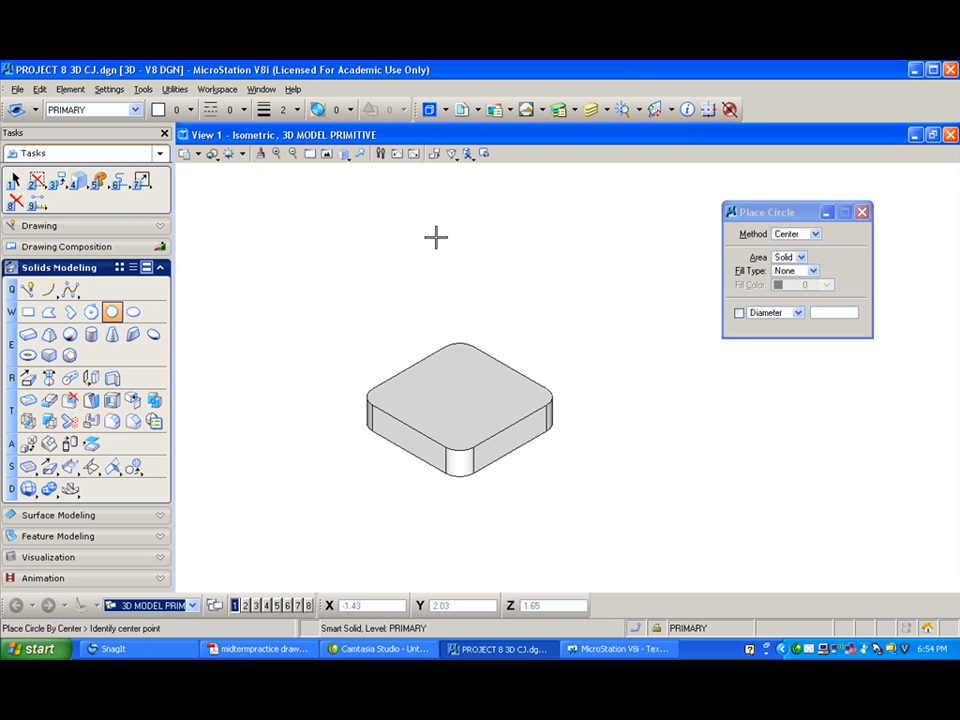
click(509, 420)
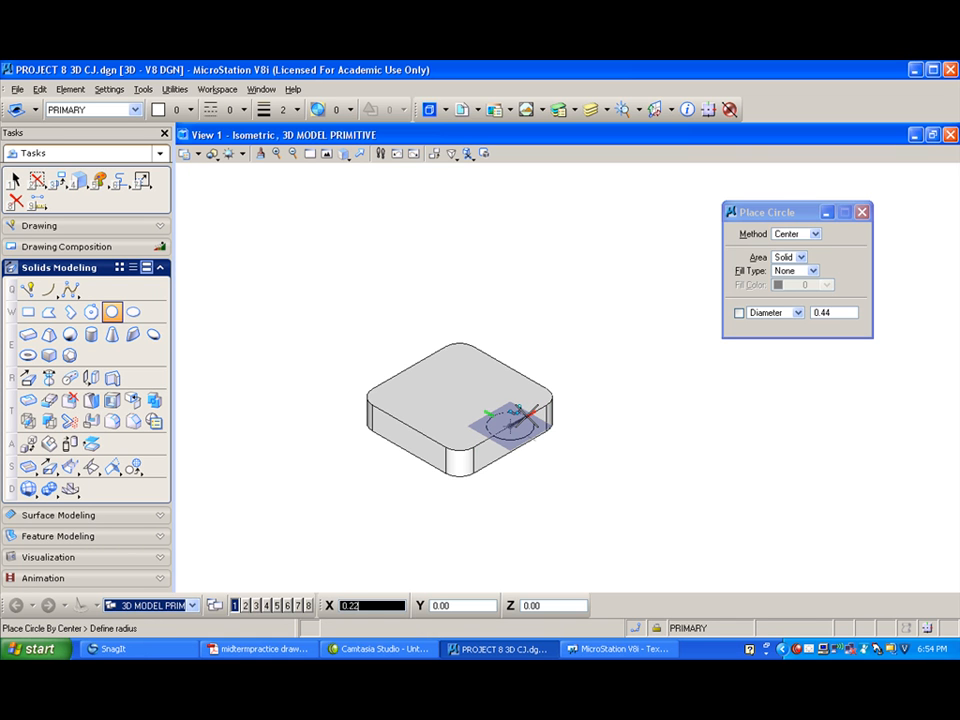
key(BackSpace)
text(.19)
click(514, 412)
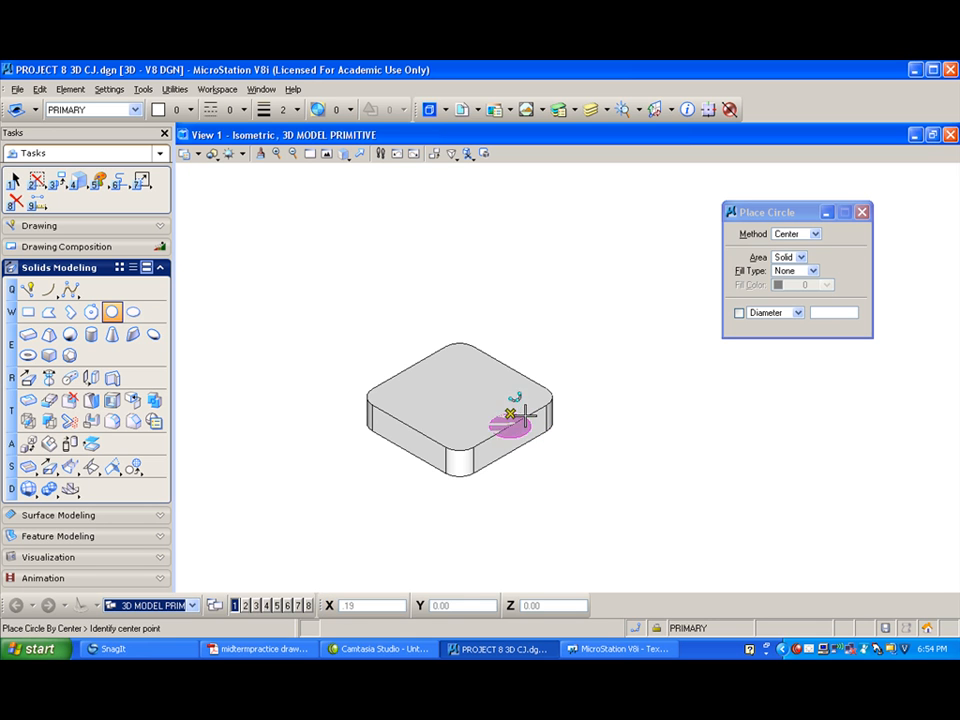
click(410, 368)
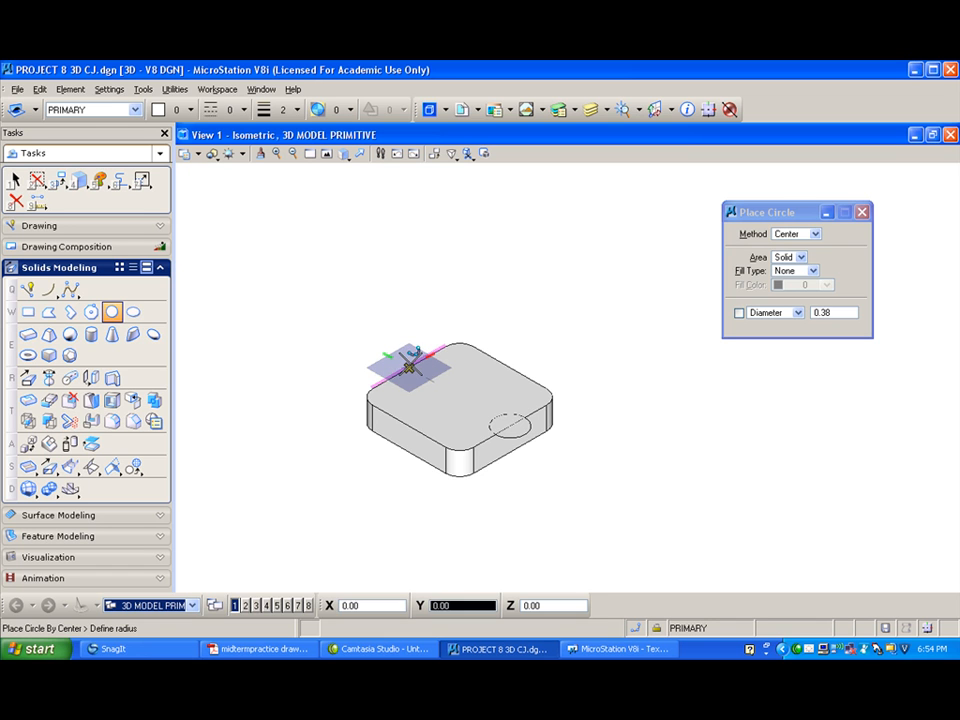
click(420, 351)
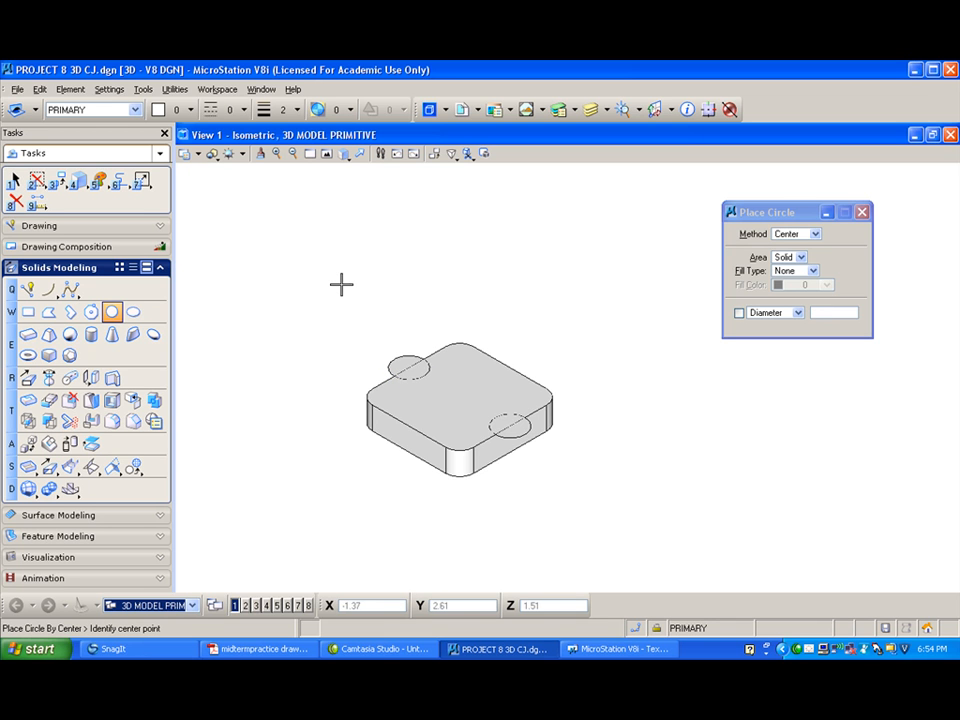
Start Cut Solids by Curves and set its cut mode to Through
click(92, 424)
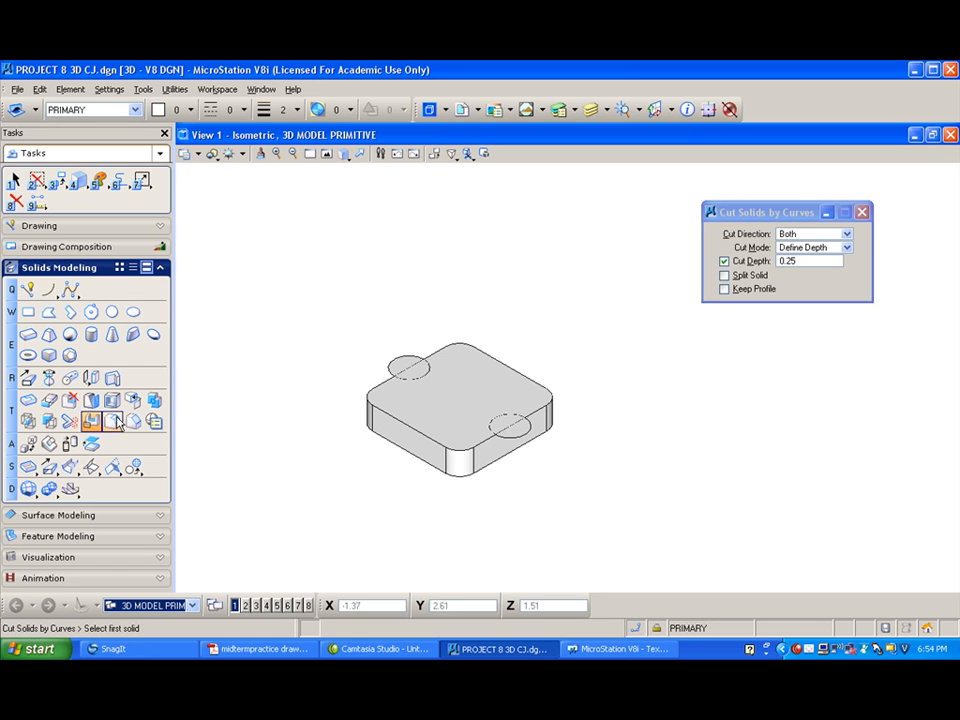
click(845, 256)
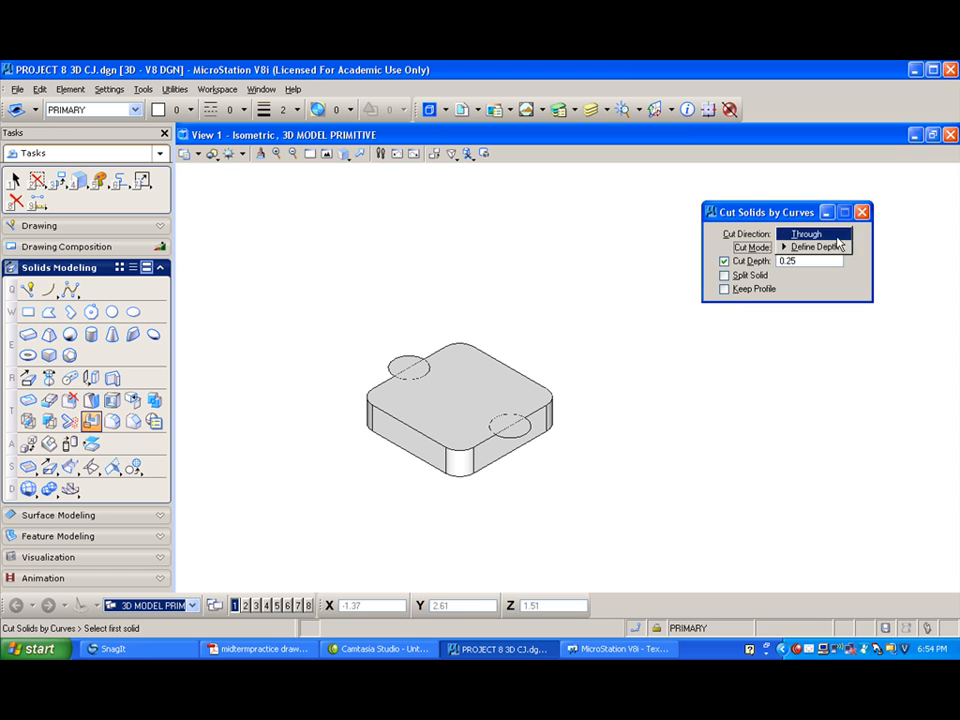
click(812, 234)
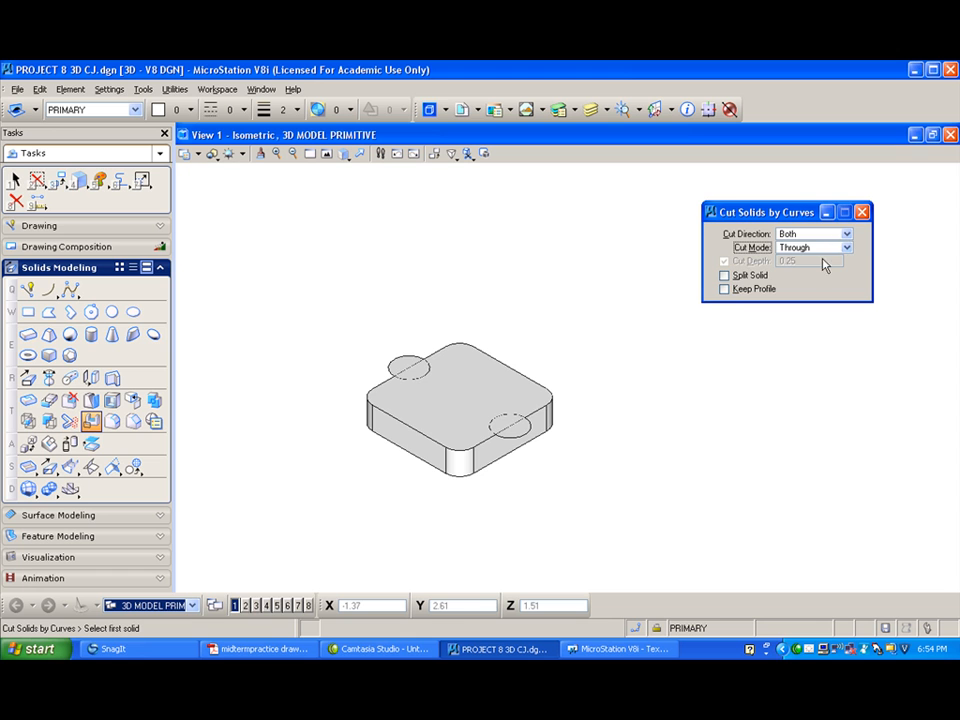
click(443, 342)
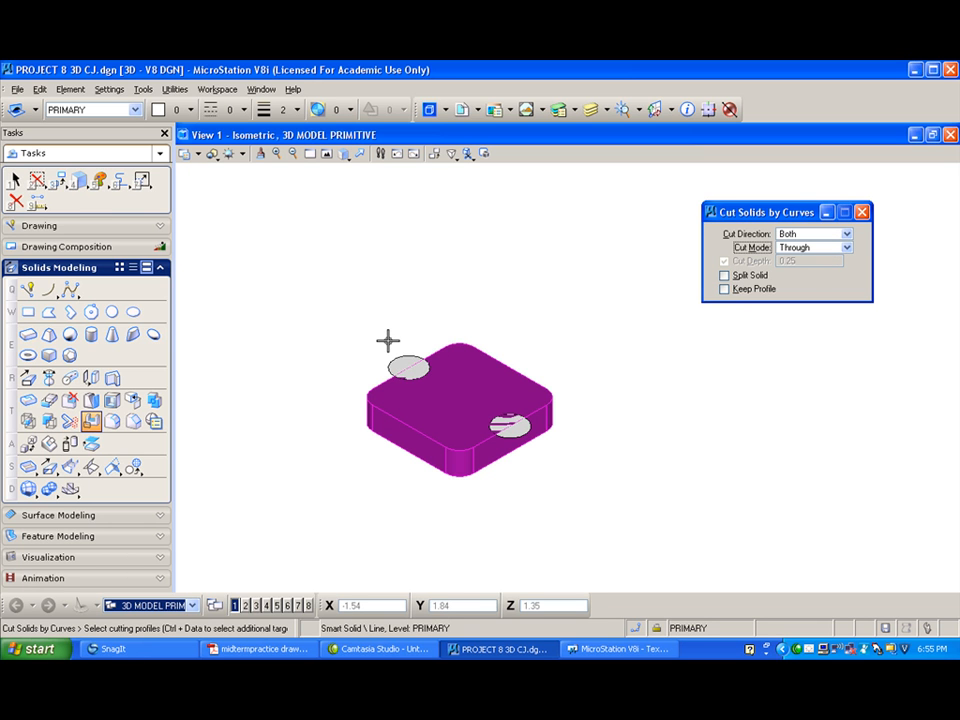
click(402, 356)
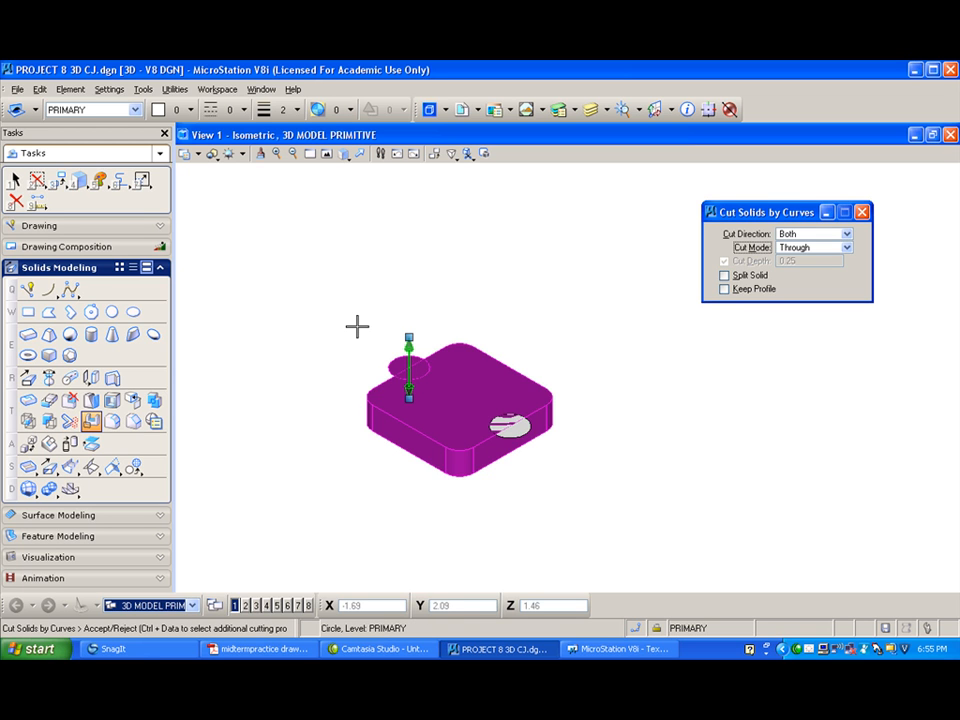
key(ctrl)
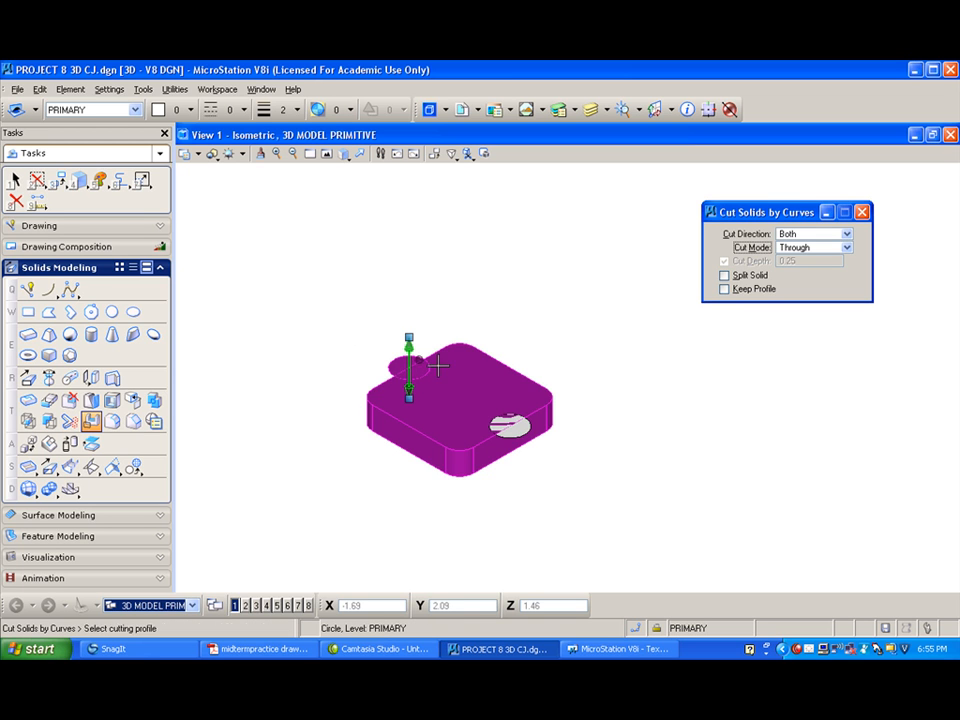
ctrl+click(533, 432)
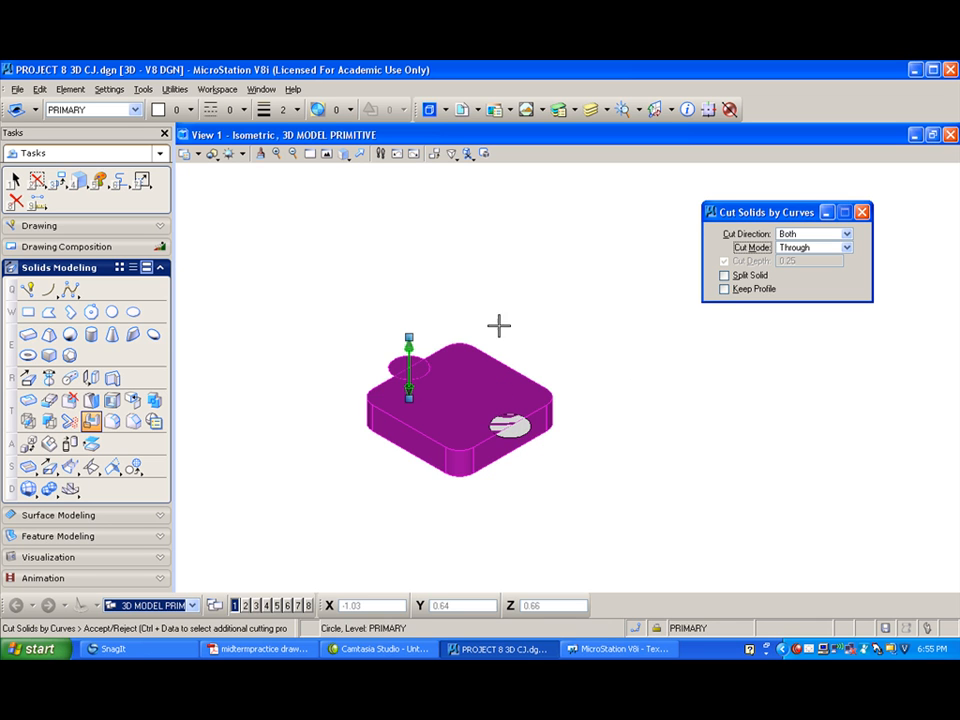
click(572, 290)
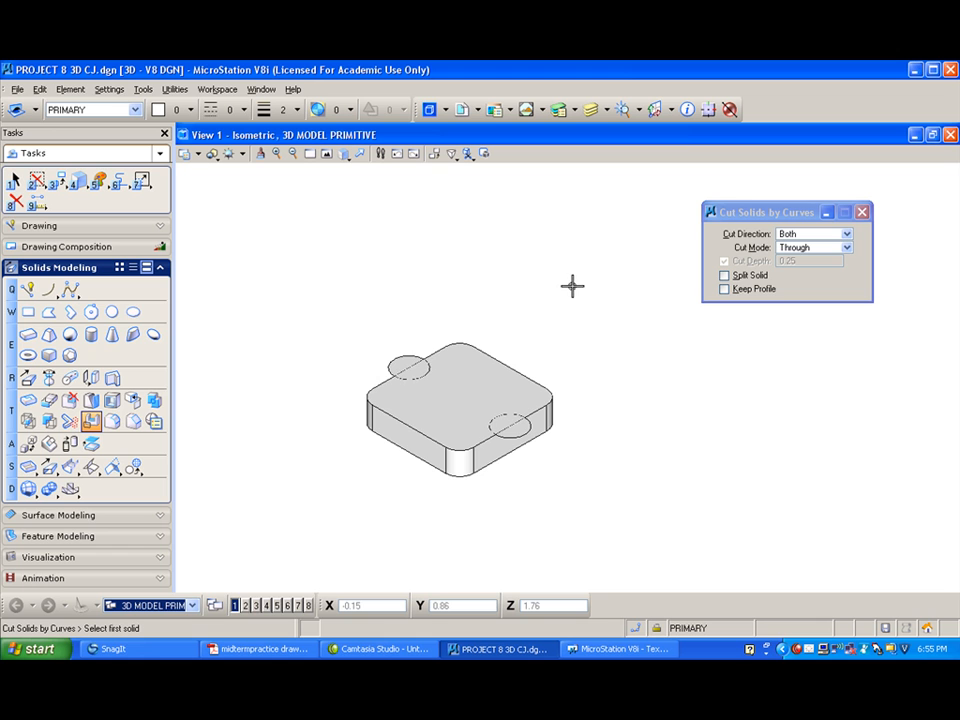
Cut through the filleted slab in both directions using the two edge circles as cutting profiles
click(467, 342)
click(406, 347)
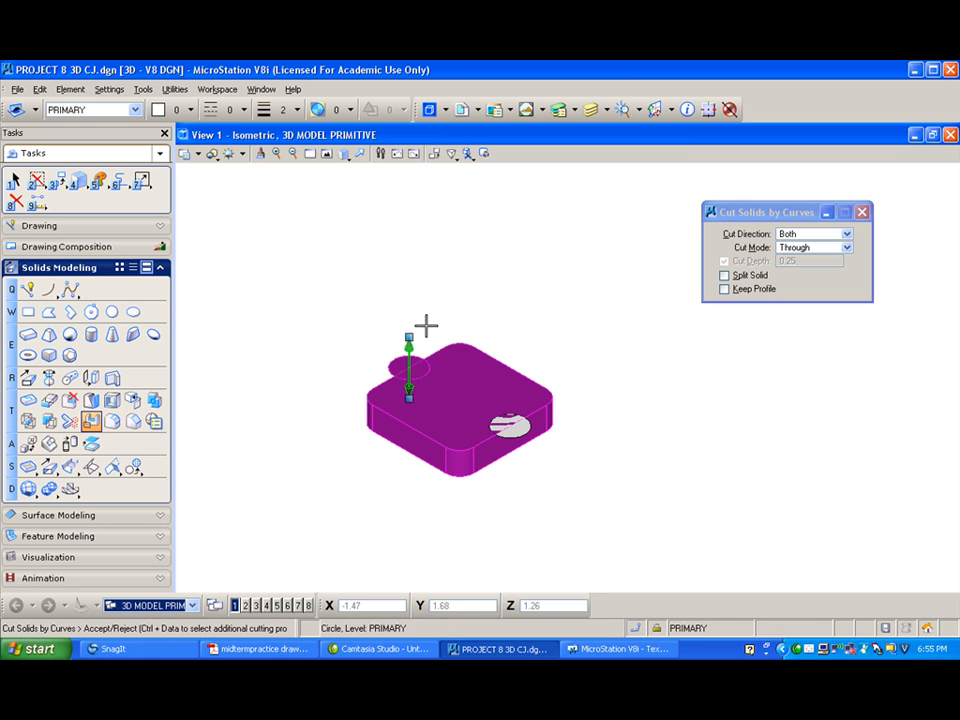
right_click(635, 322)
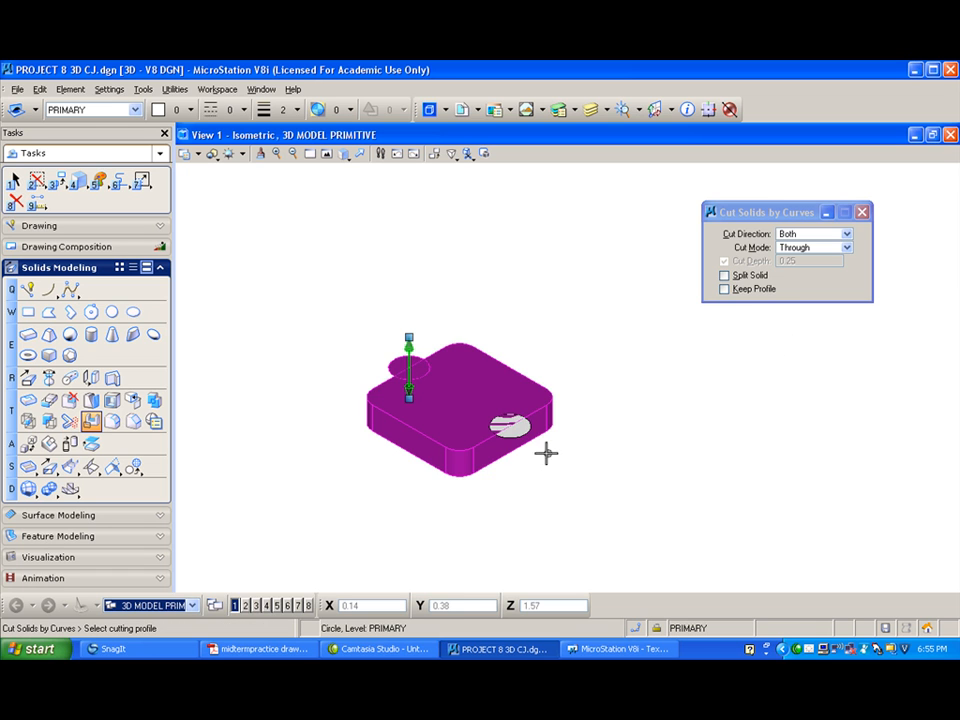
ctrl+click(510, 426)
click(648, 407)
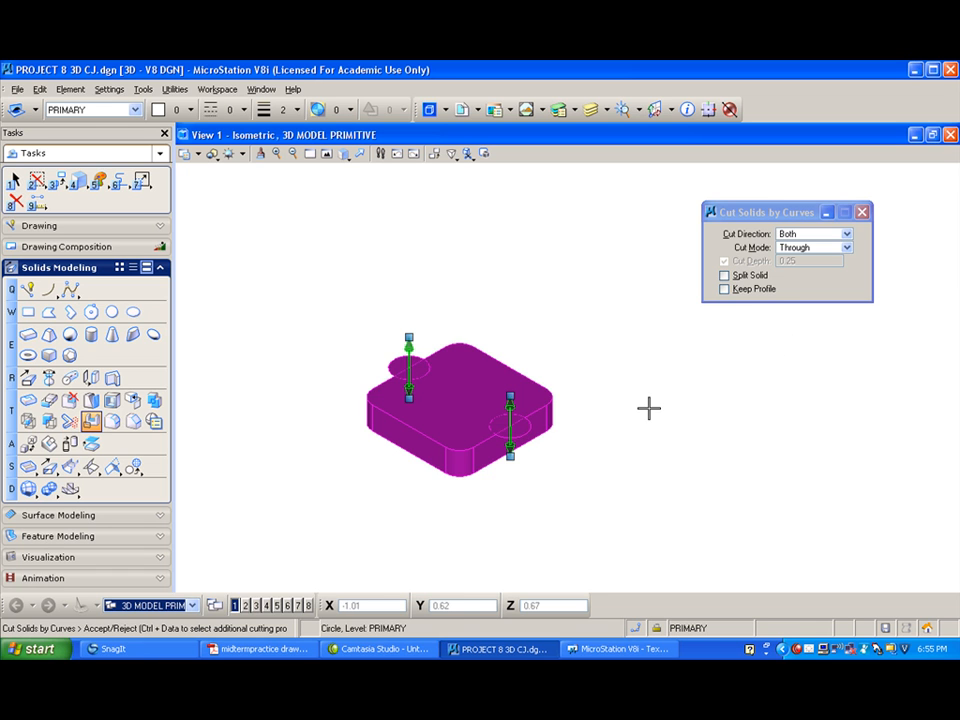
Accept the pending through cut of the slab and examine the two semicircular edge notches from several angles, returning to the isometric view
click(663, 403)
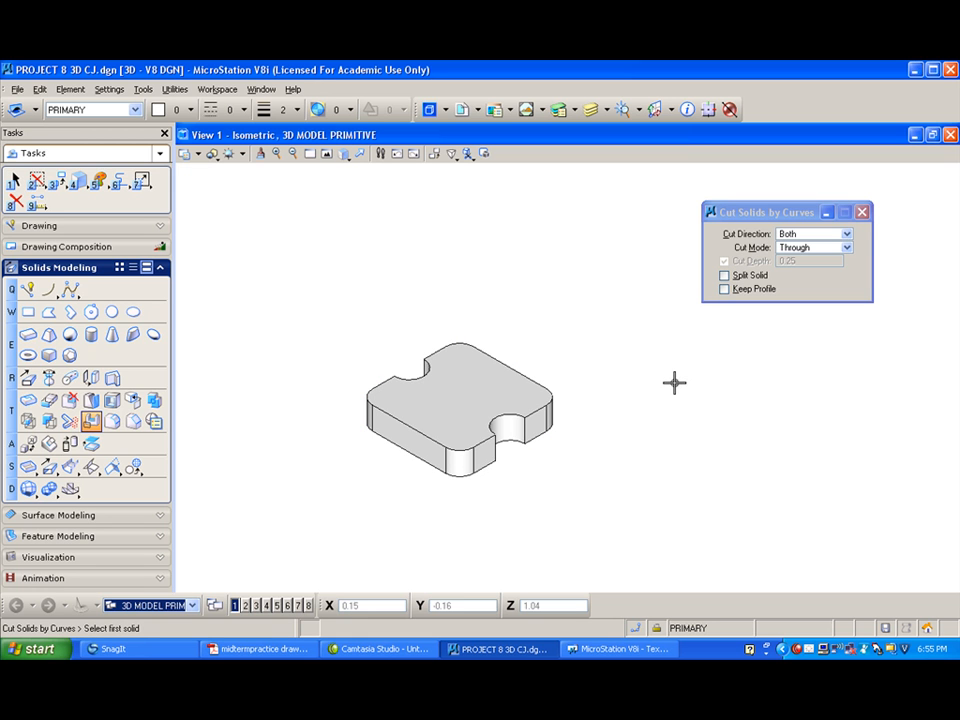
drag(343, 153, 372, 172)
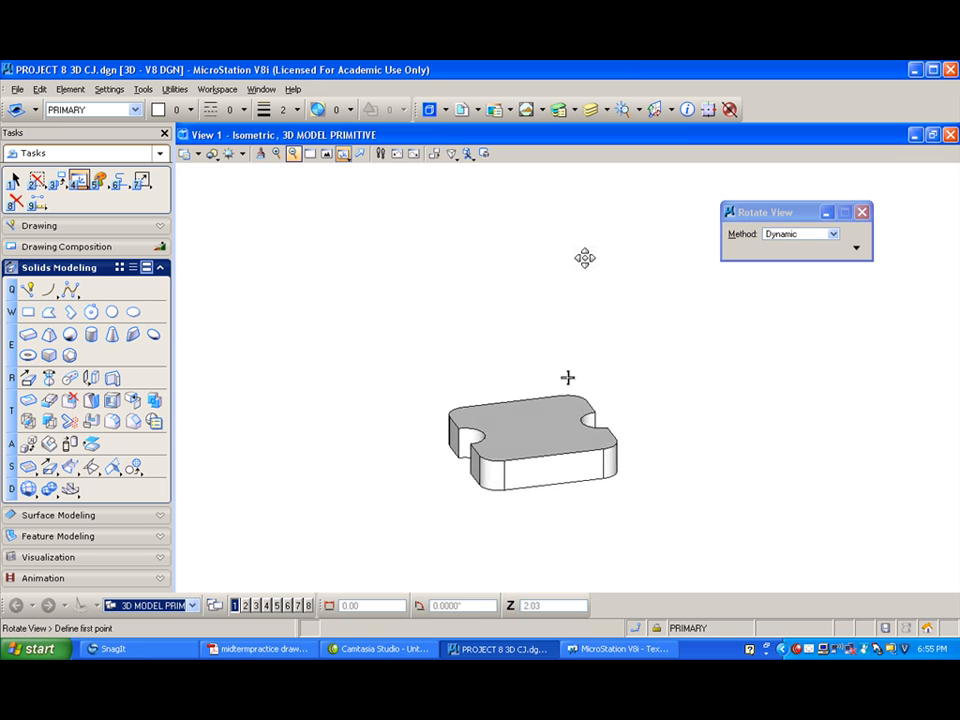
drag(339, 320, 312, 315)
drag(480, 315, 311, 241)
drag(471, 357, 570, 386)
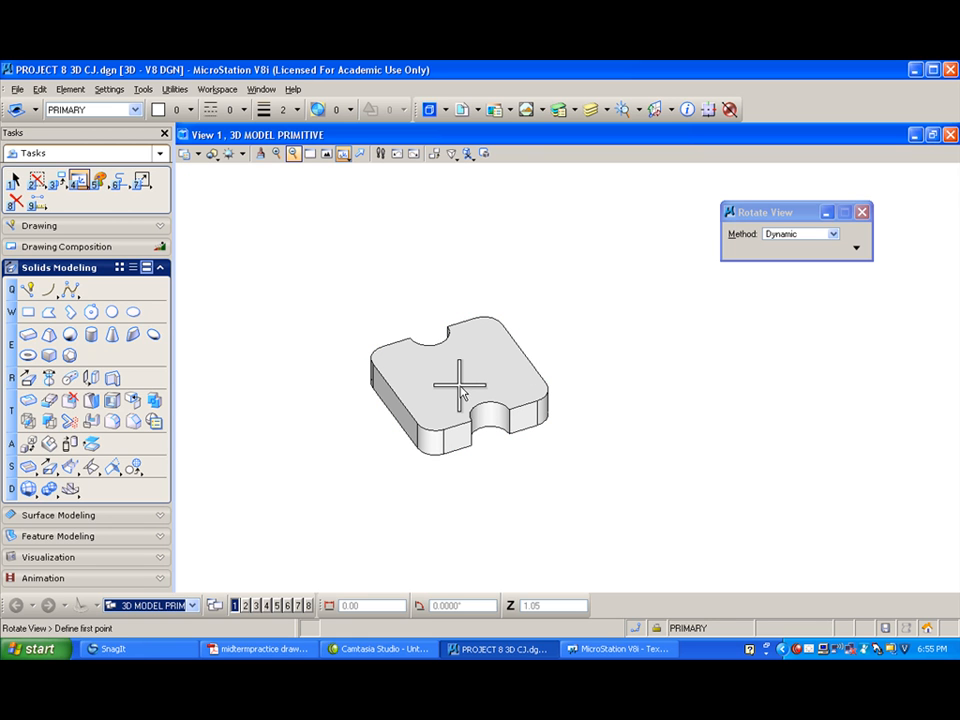
drag(581, 364, 609, 446)
click(344, 160)
click(396, 231)
scroll(725, 506, up, 2)
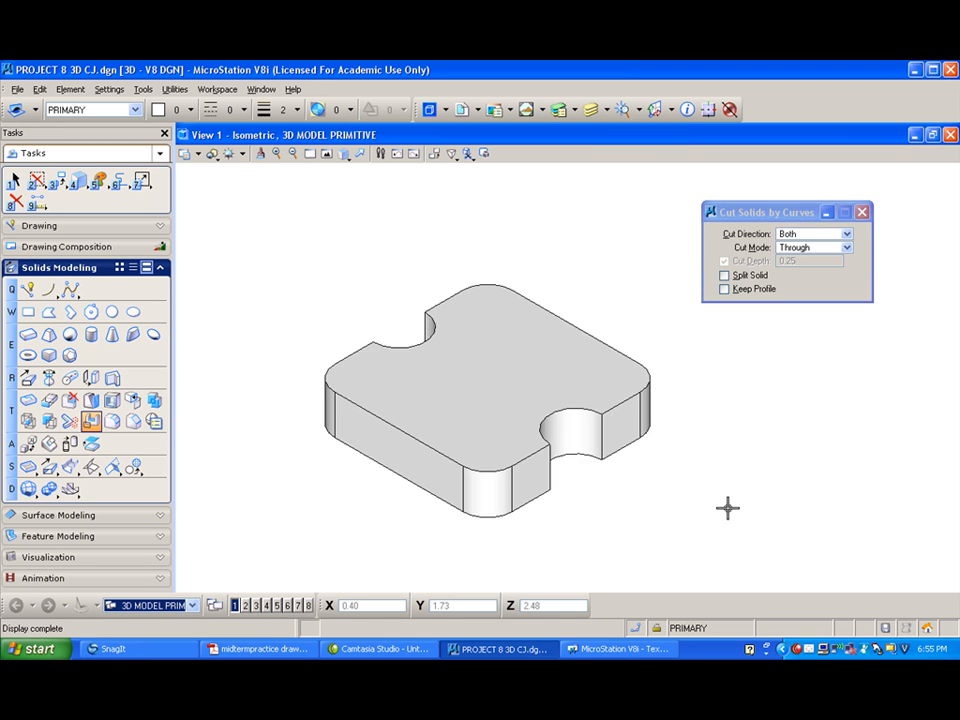
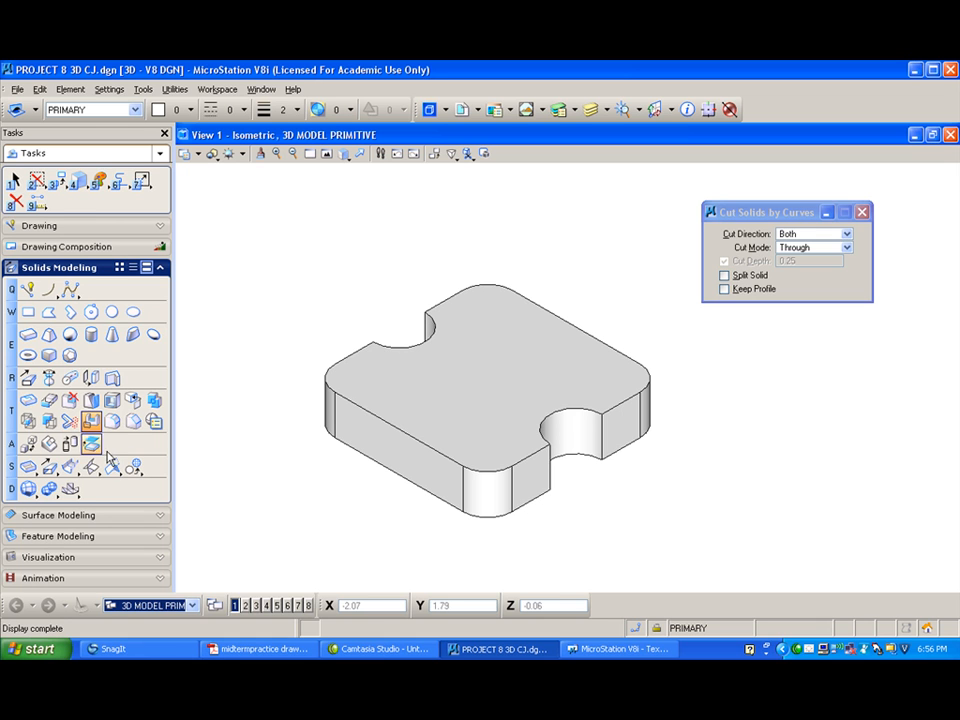
Place a solid cylinder of radius 0.41 and height 0.95 standing on the center of the slab's top face
click(91, 335)
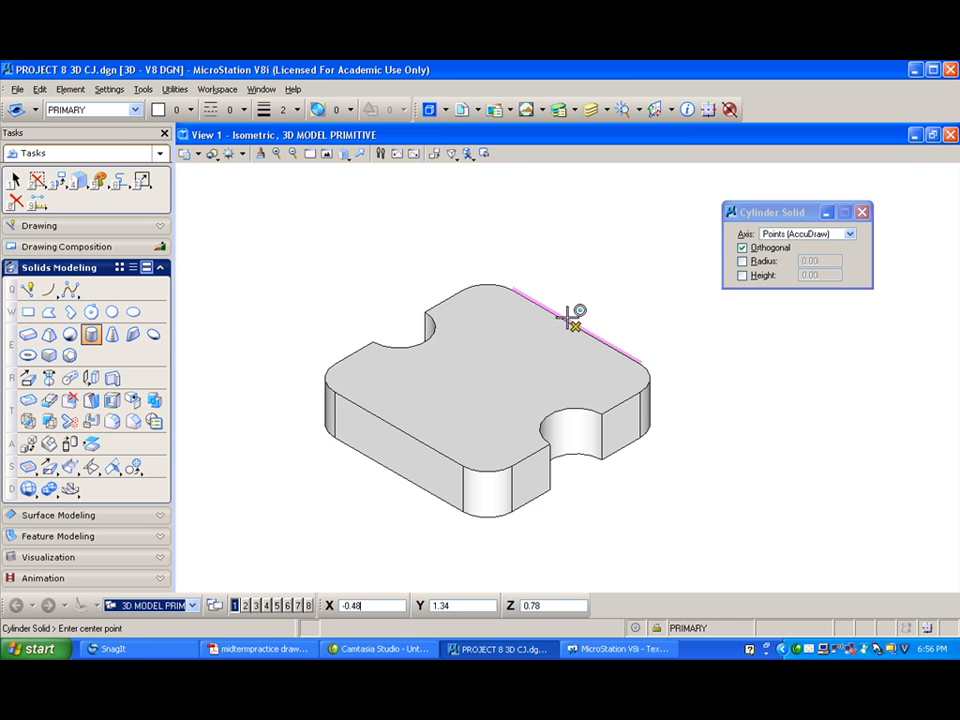
key(c)
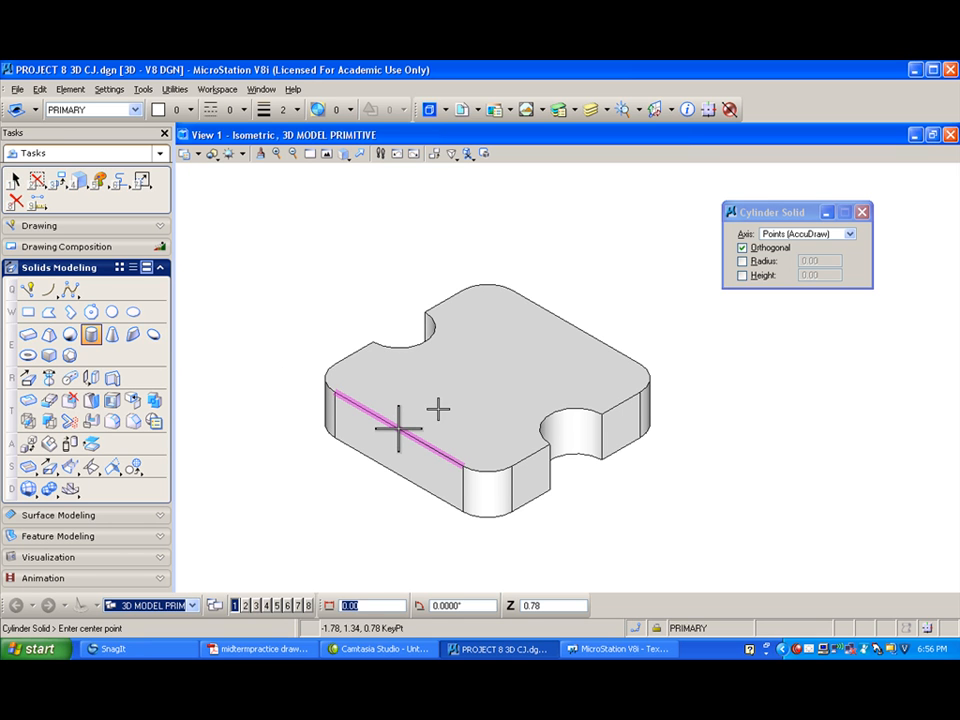
click(455, 403)
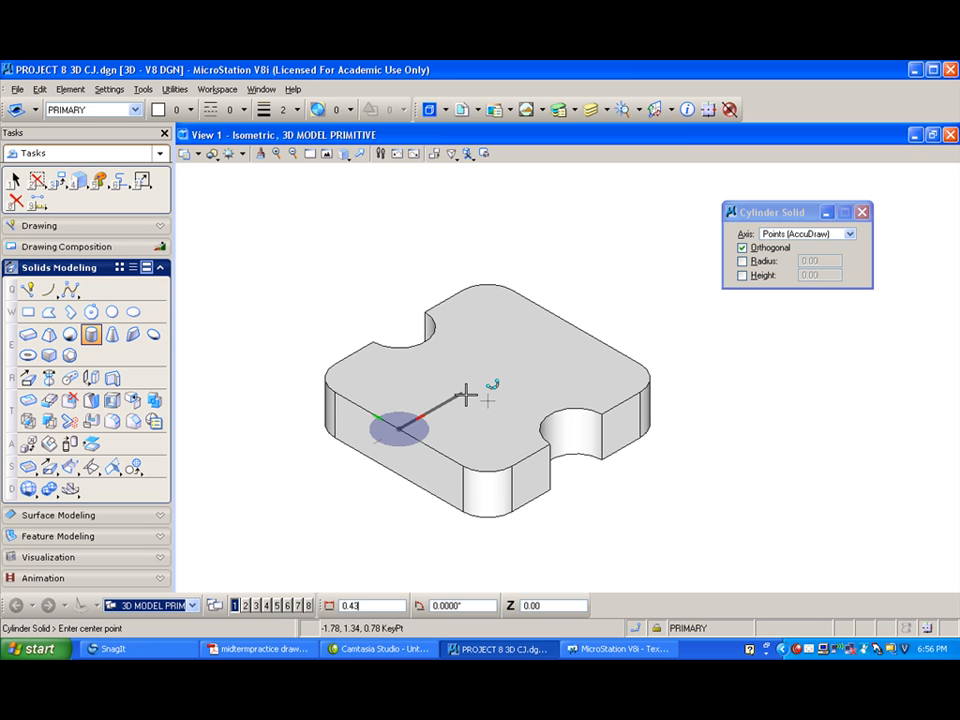
click(426, 340)
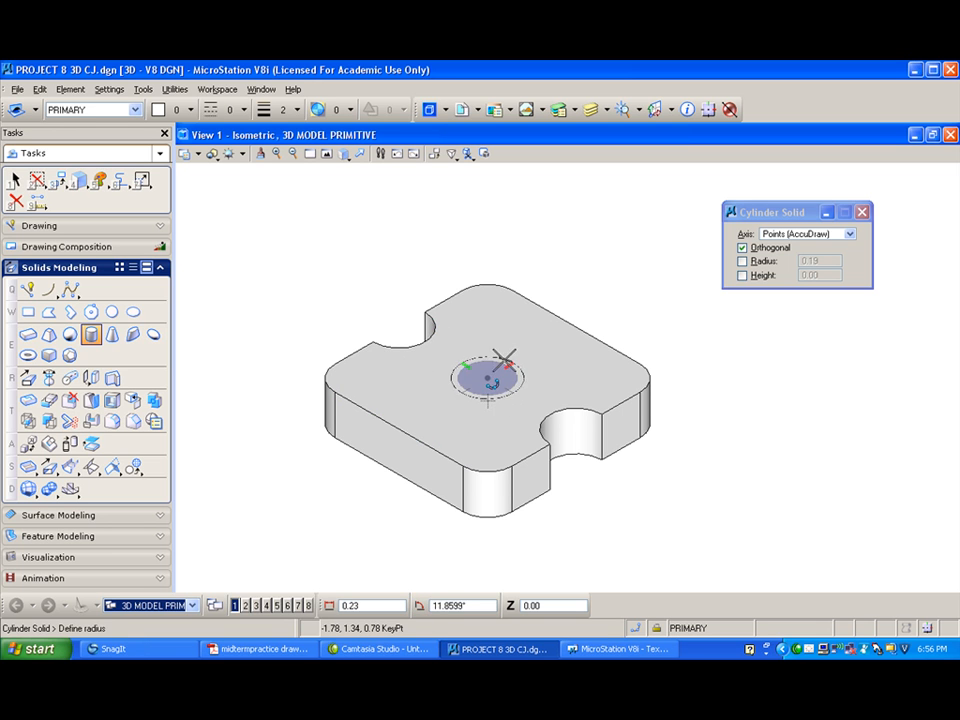
text(0.25)
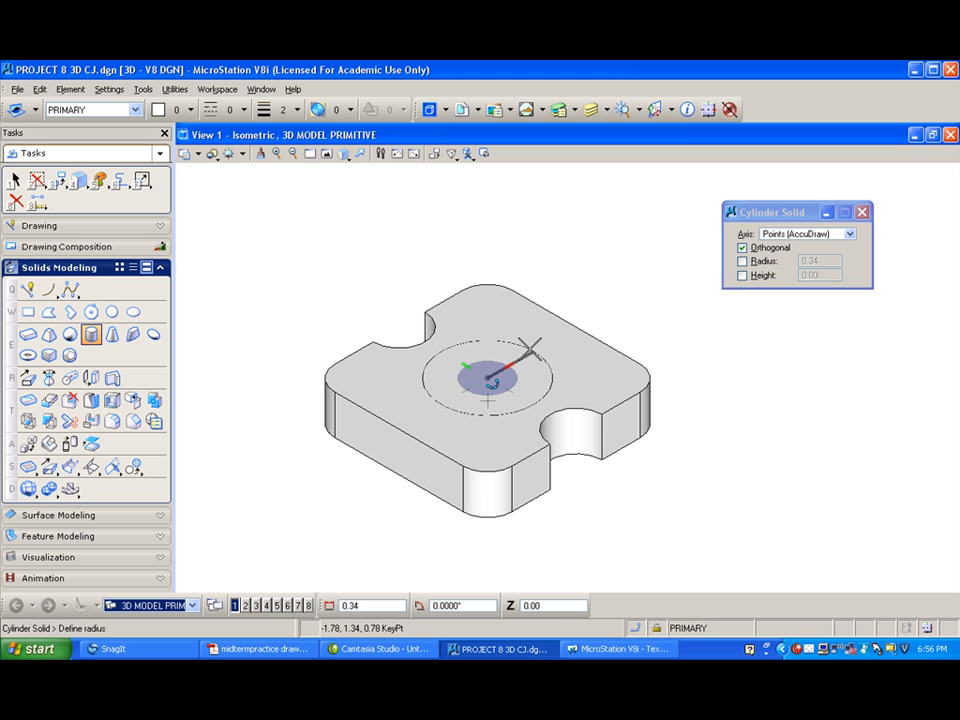
text(.41)
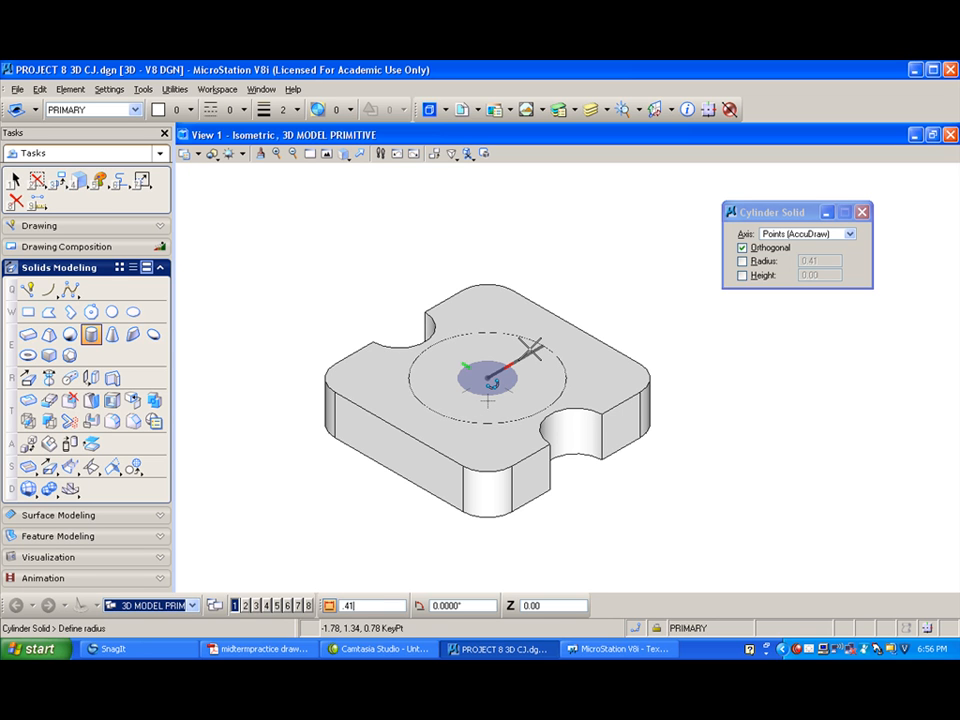
click(530, 347)
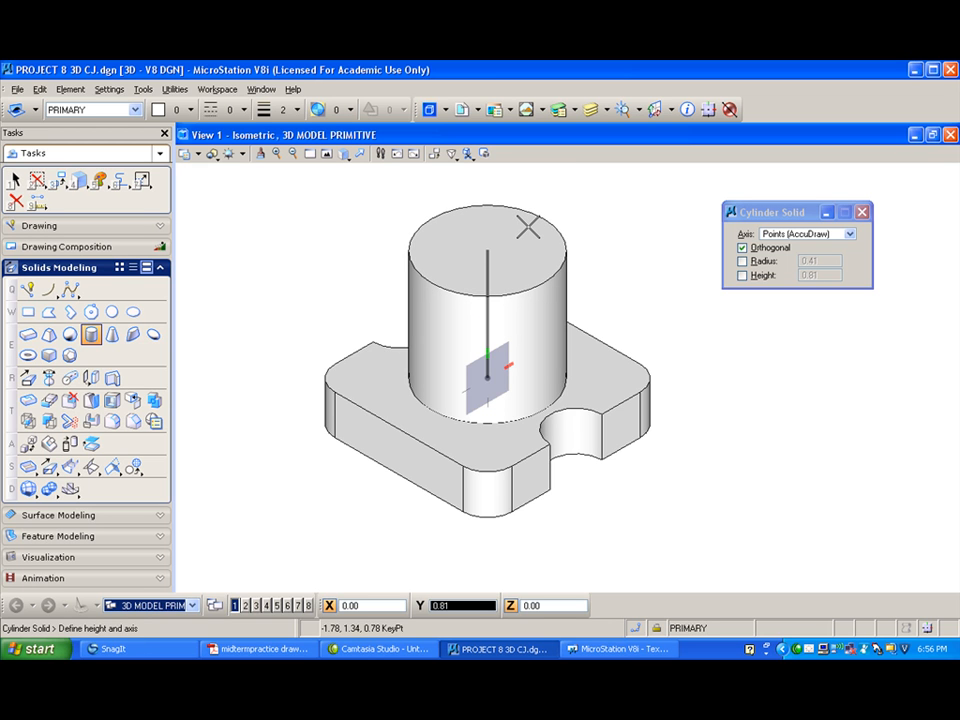
key(BackSpace)
text(.9)
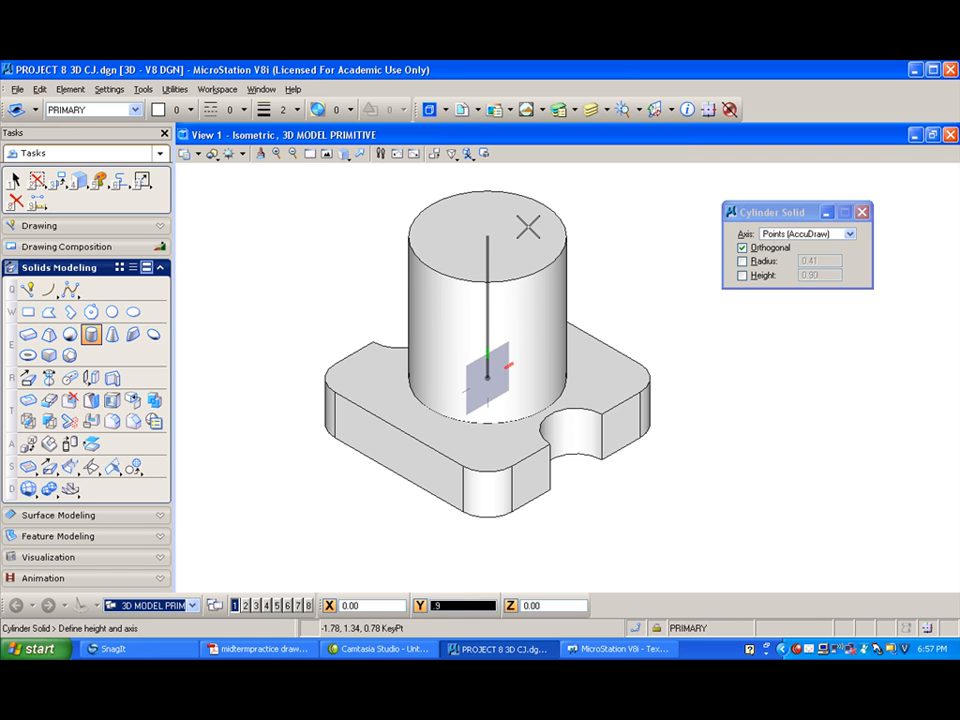
text(5)
click(528, 228)
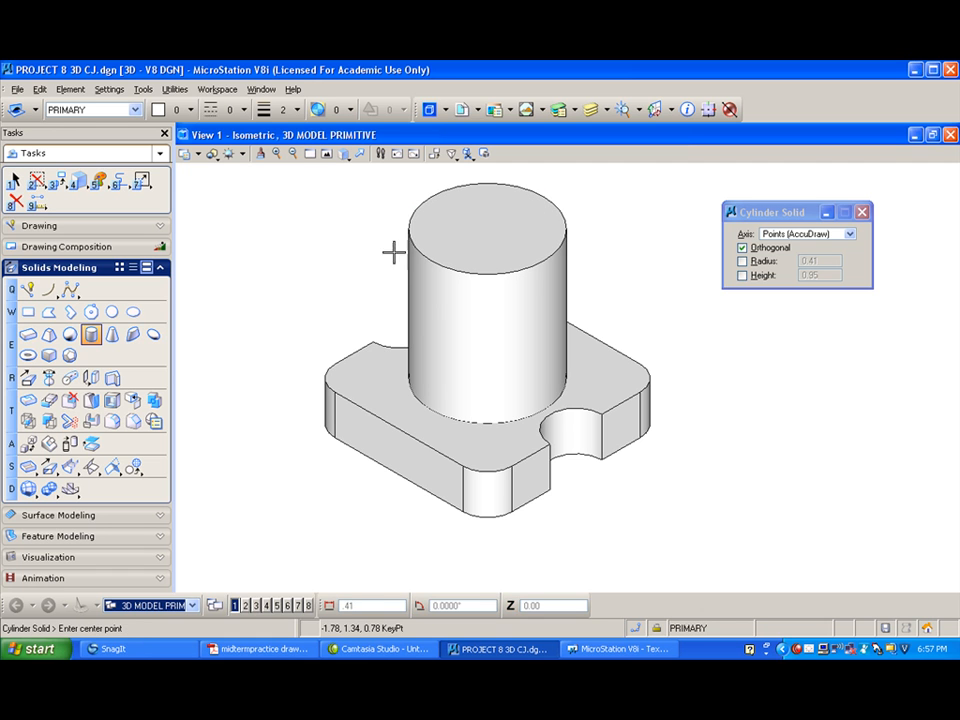
Unite the notched slab and the upright cylinder into one solid without keeping the originals
click(345, 153)
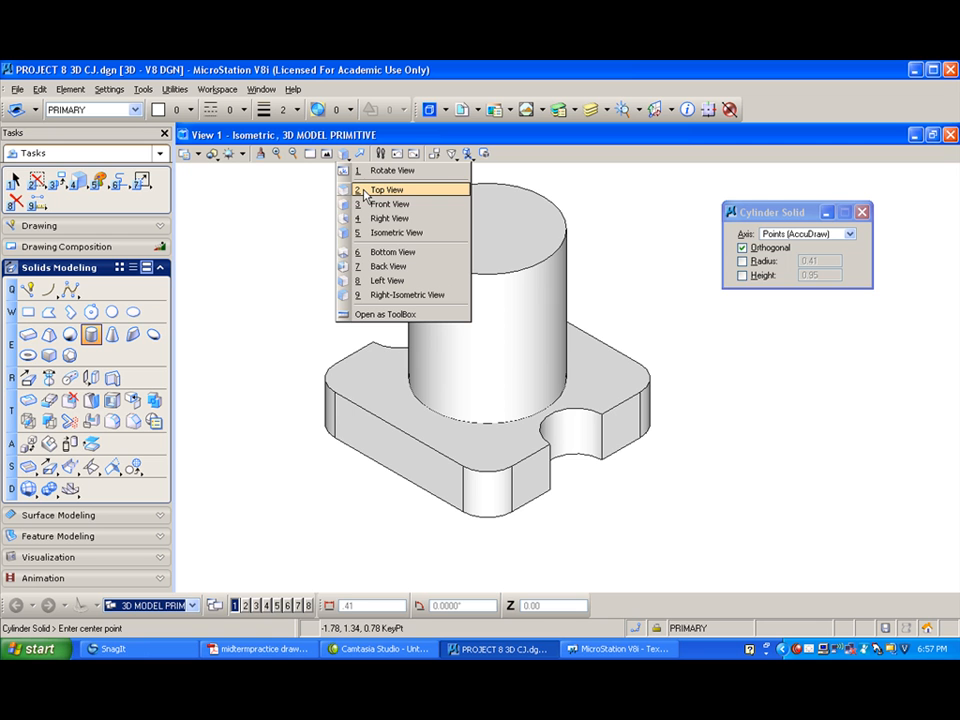
click(366, 171)
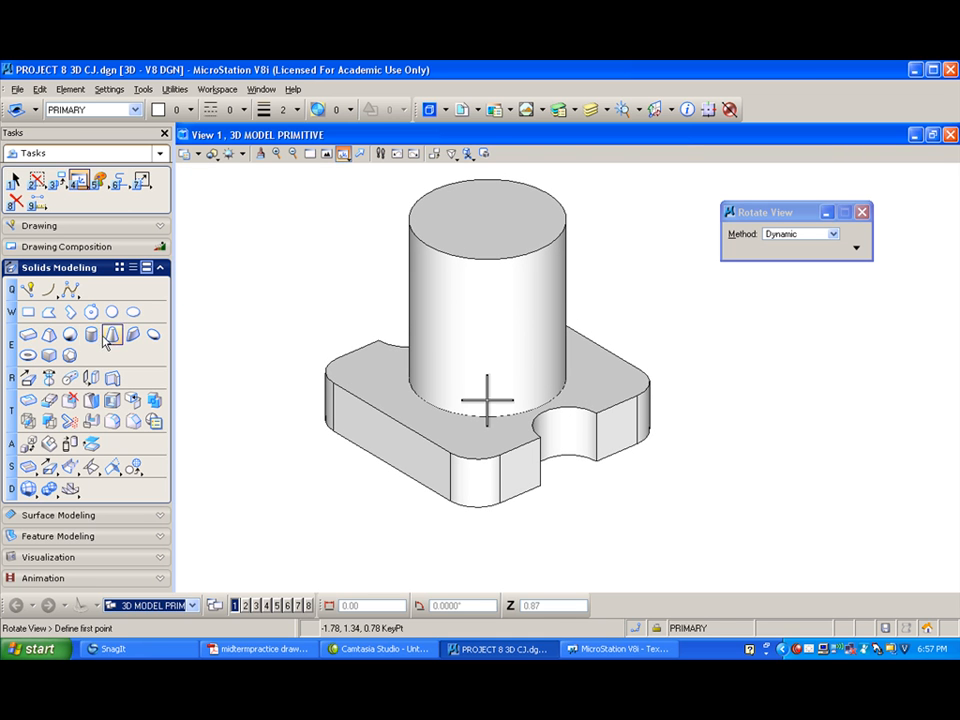
click(154, 401)
click(350, 392)
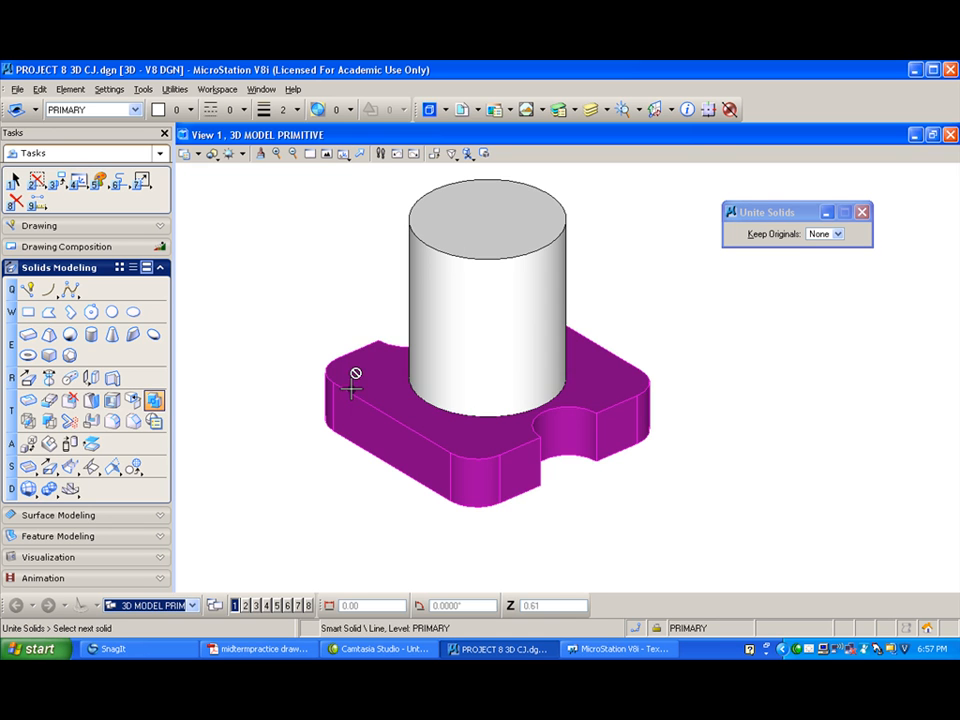
click(435, 251)
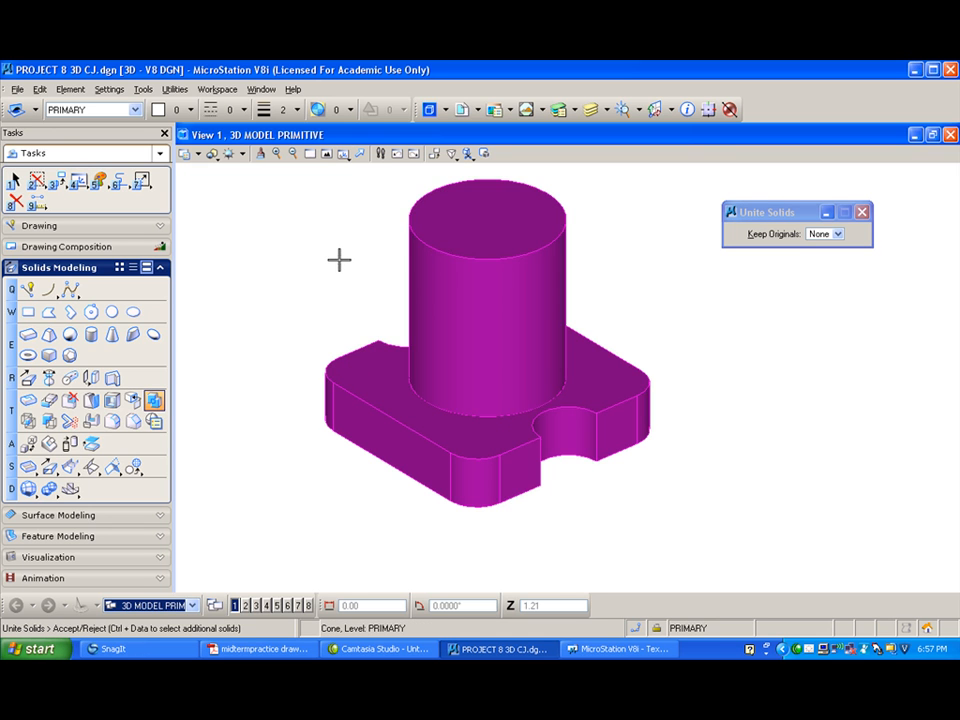
click(339, 260)
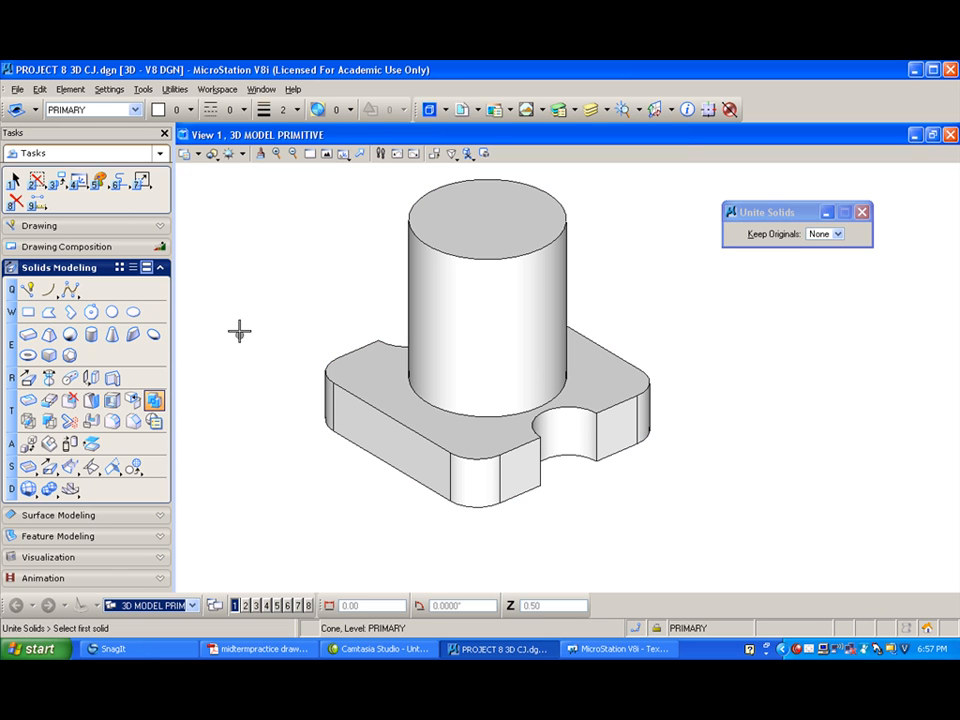
Draw a closed vertical triangle from the front-left top edge's midpoint, 0.25 inward along the slab and 0.55 up, with elements joined
click(28, 289)
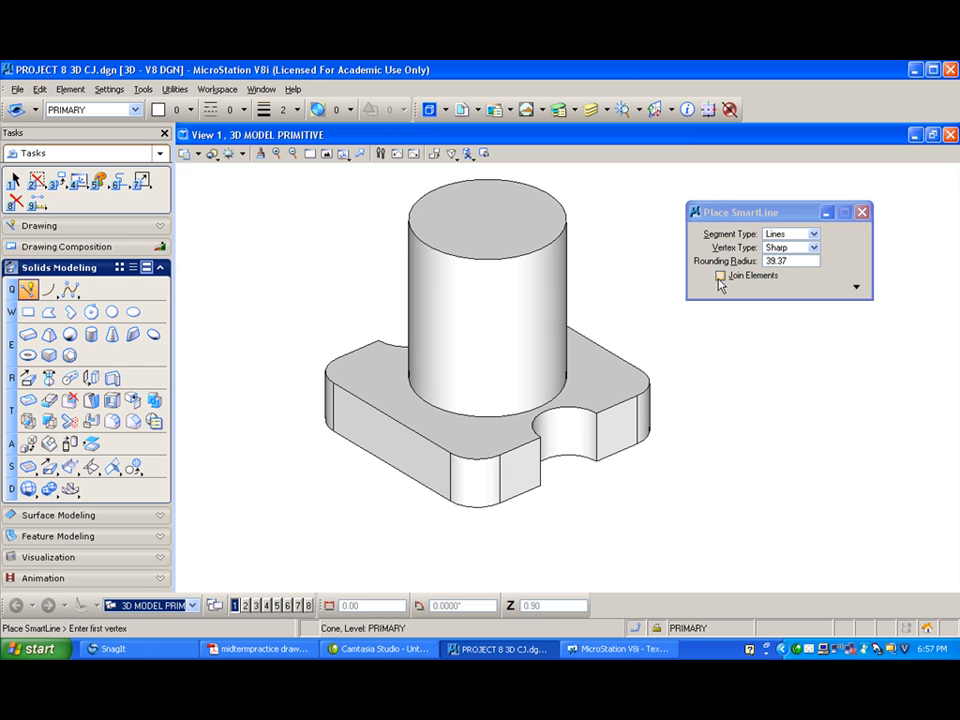
click(720, 276)
click(393, 417)
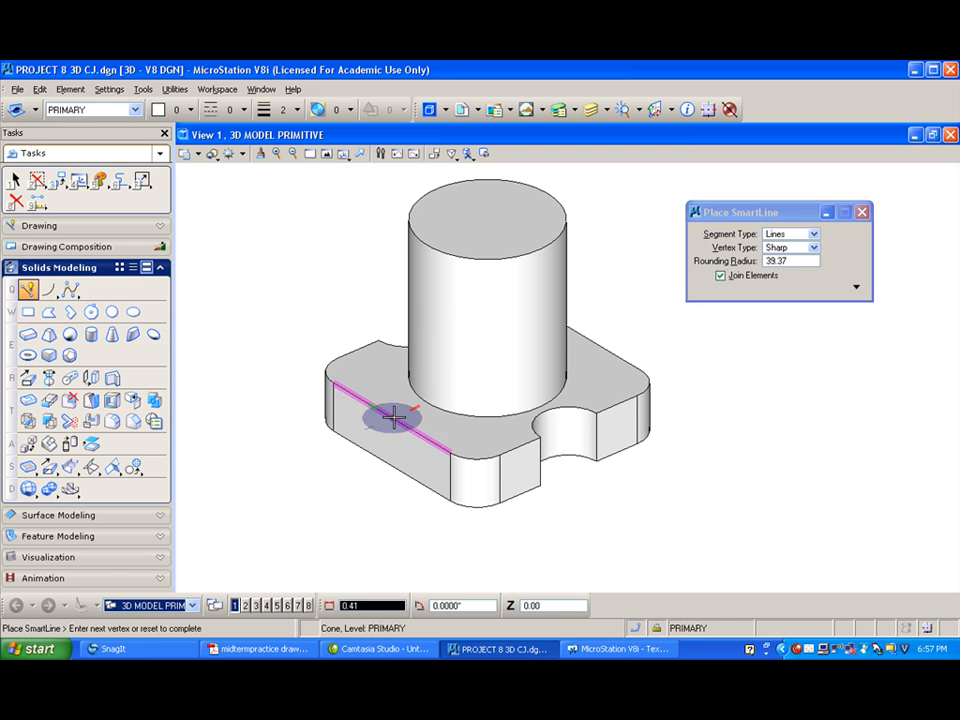
key(f)
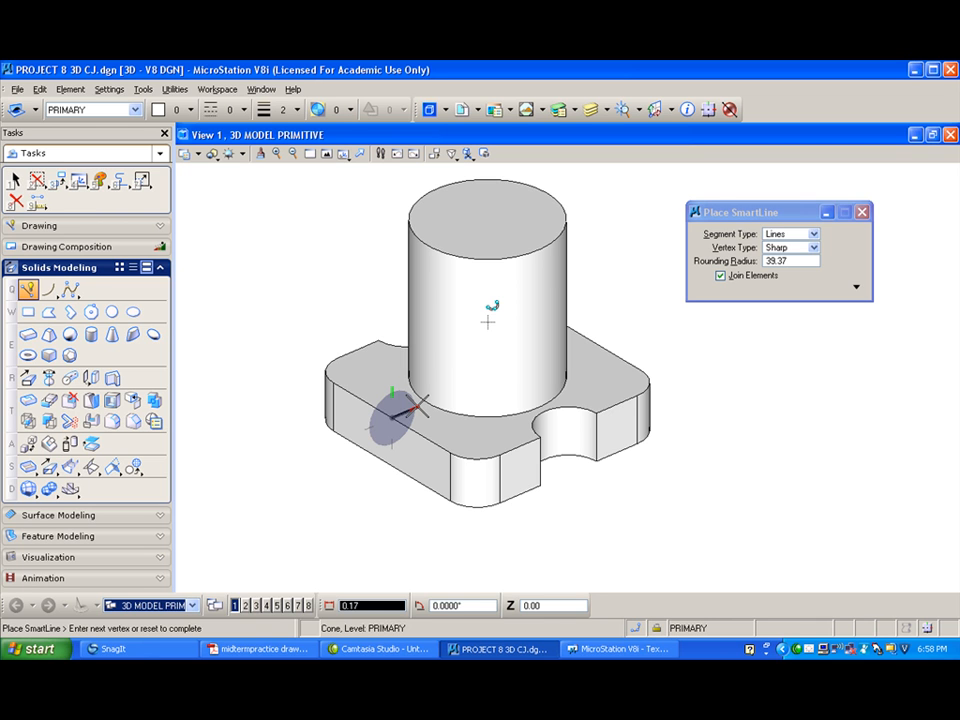
text(.25)
click(487, 322)
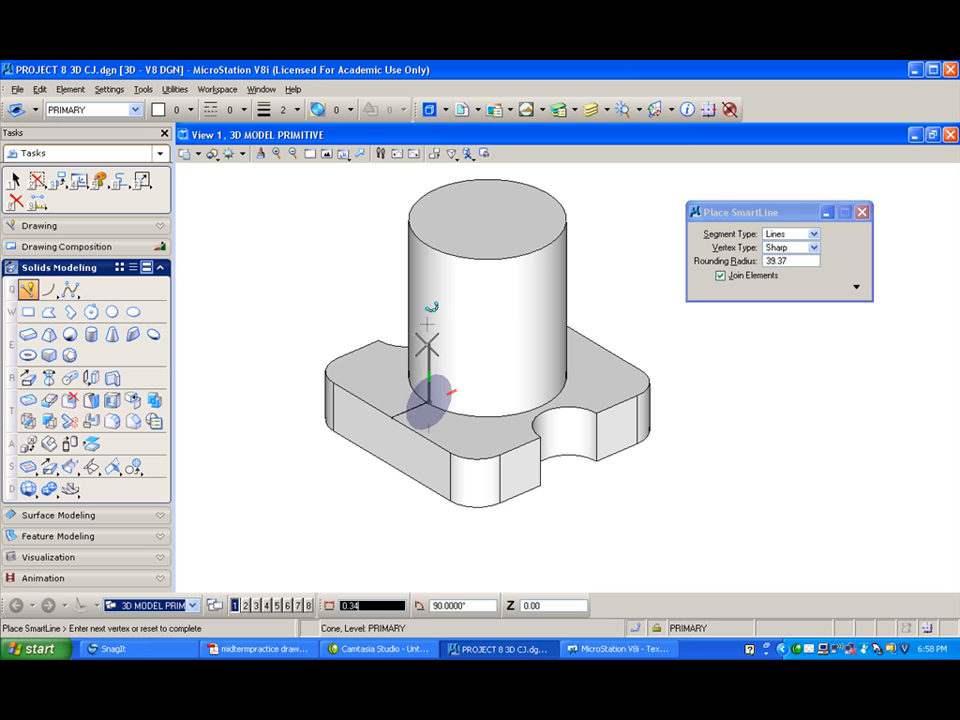
key(BackSpace)
text(.55)
click(487, 321)
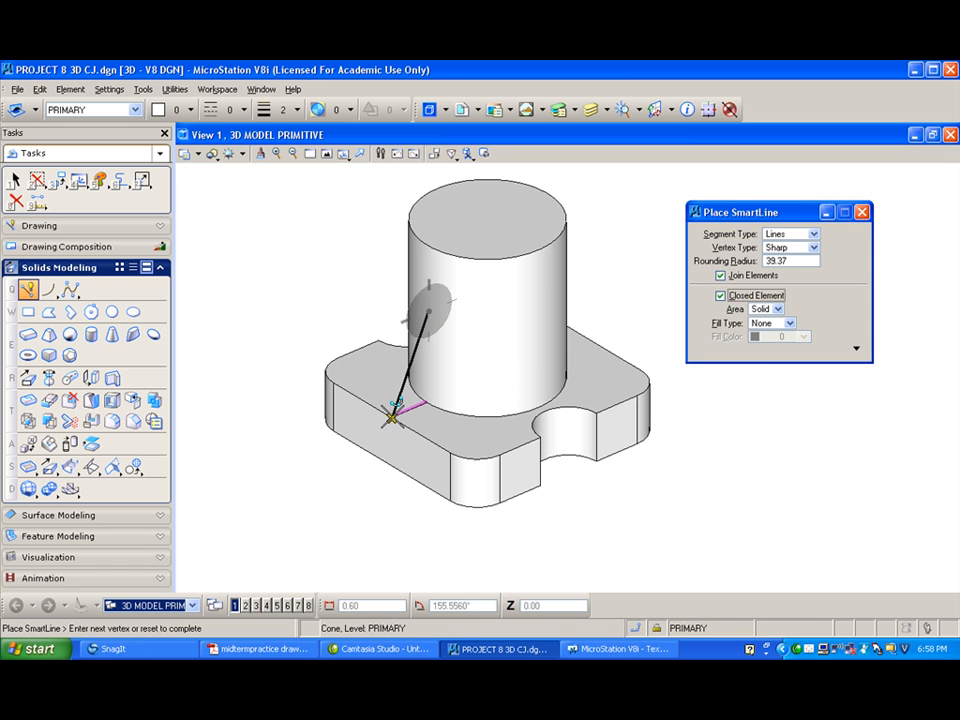
click(391, 418)
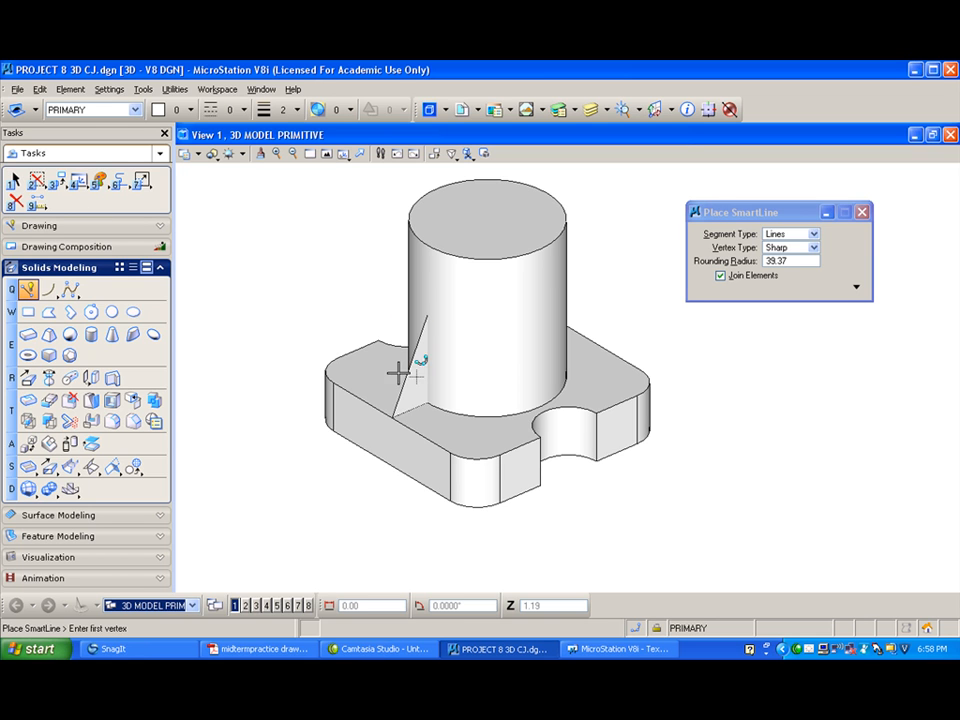
Move the triangle by .15/2 along the slab's front-left edge toward the left corner
click(60, 183)
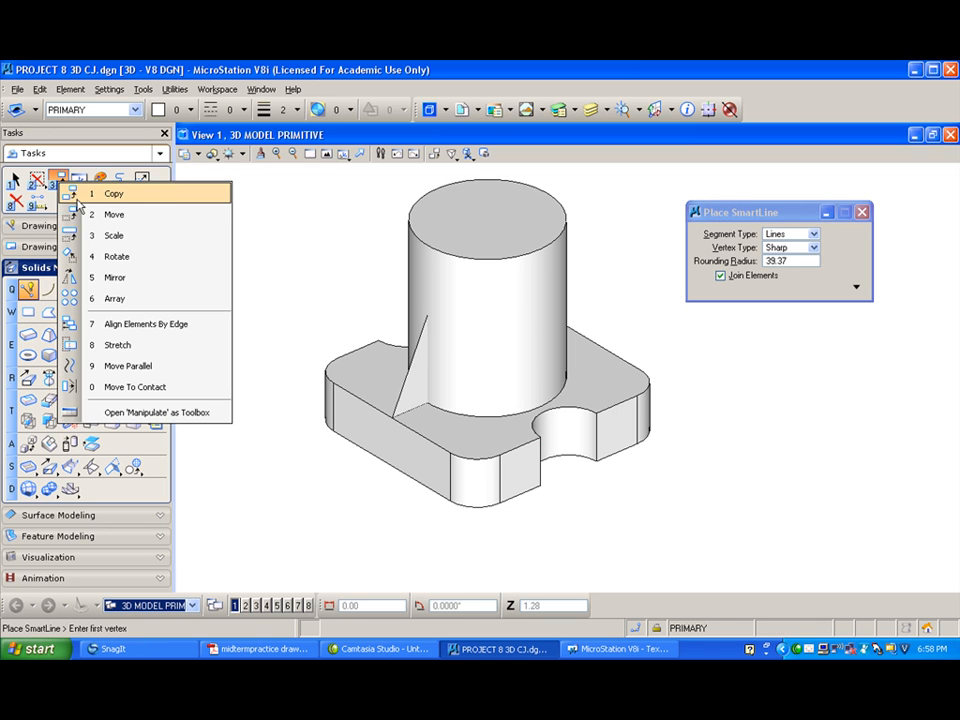
click(115, 212)
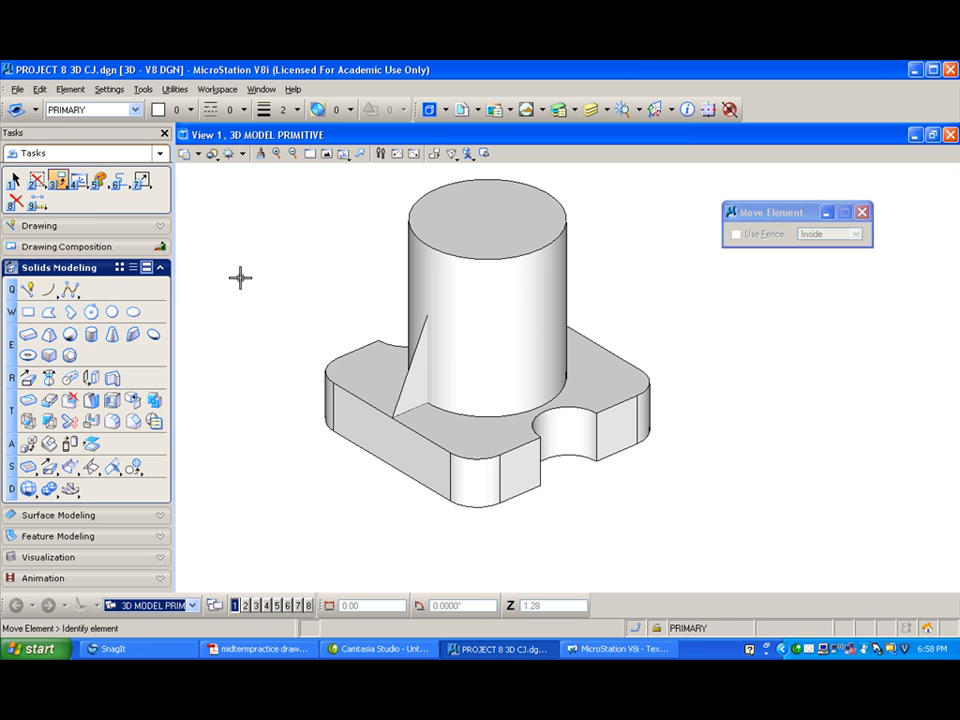
click(402, 370)
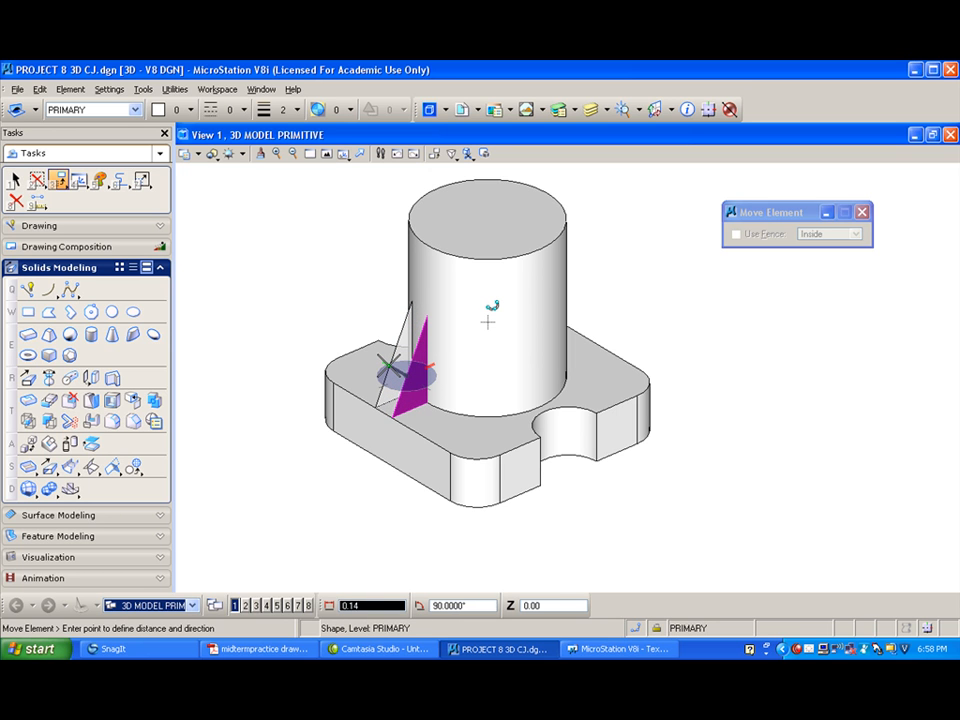
text(.15)
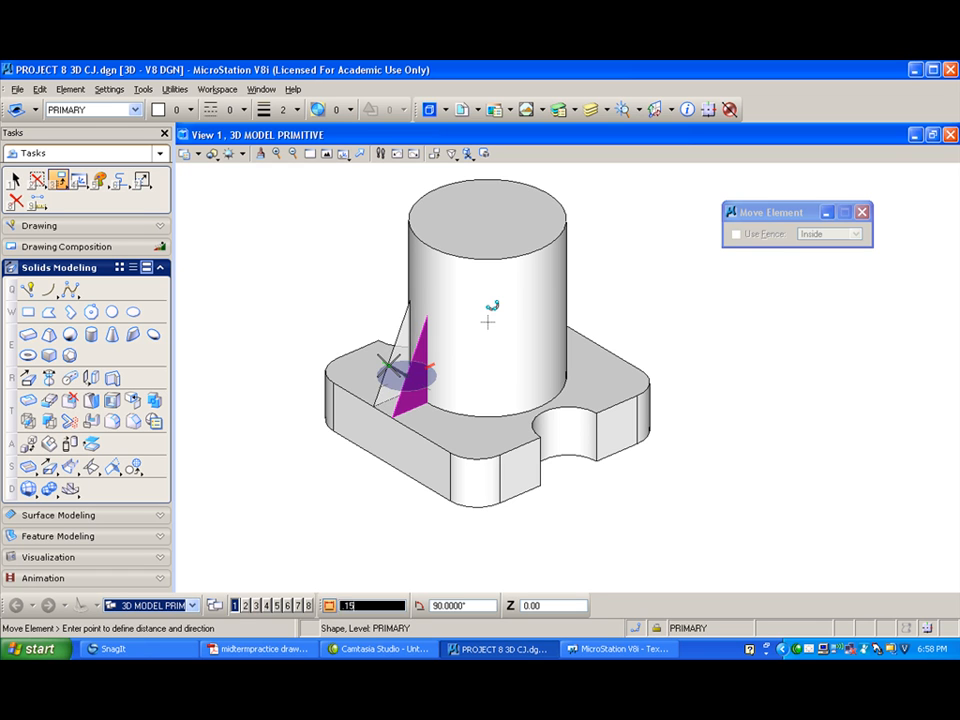
text(/2)
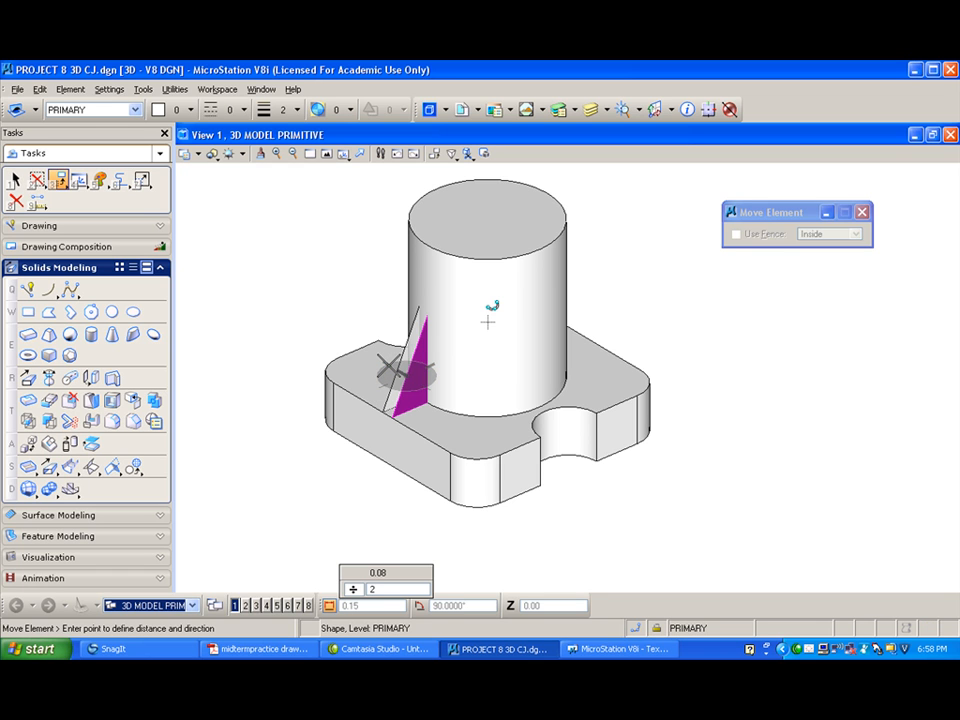
click(389, 366)
right_click(389, 366)
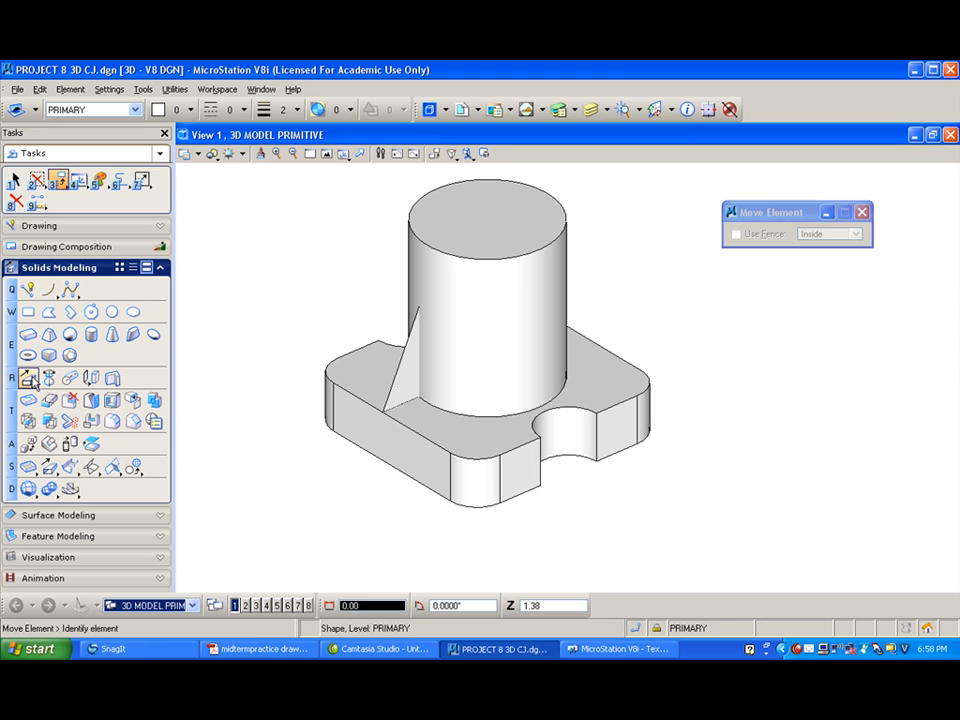
Extrude the triangle 0.15 toward the slab's front corner as a rib, with X and Y scale 1 and spin angle 0
click(28, 379)
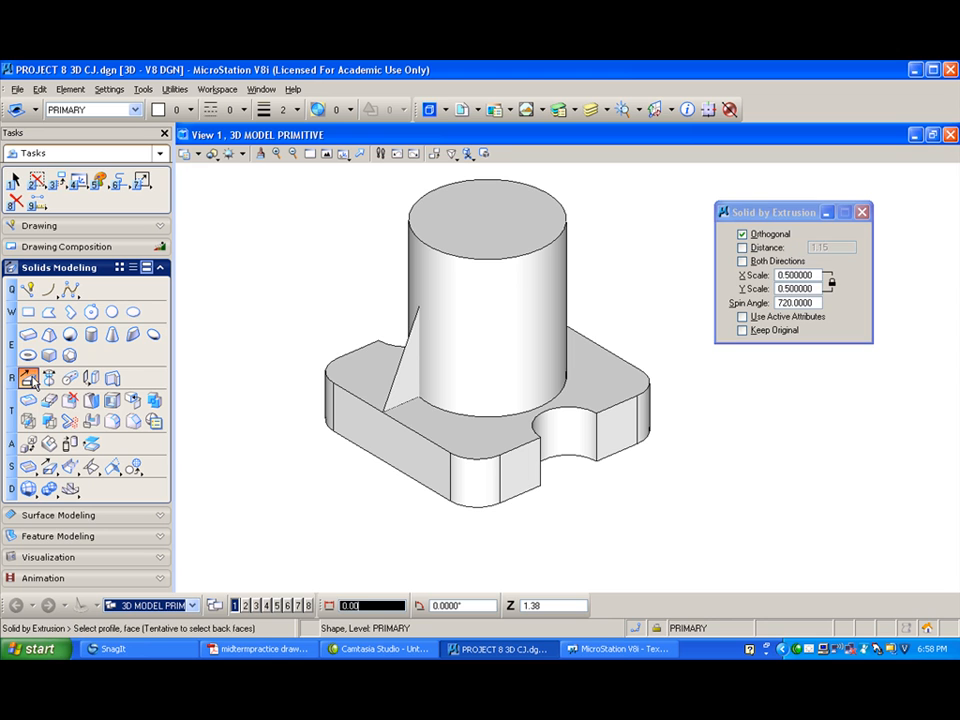
double_click(792, 286)
text(1)
key(Tab)
text(1)
key(Tab)
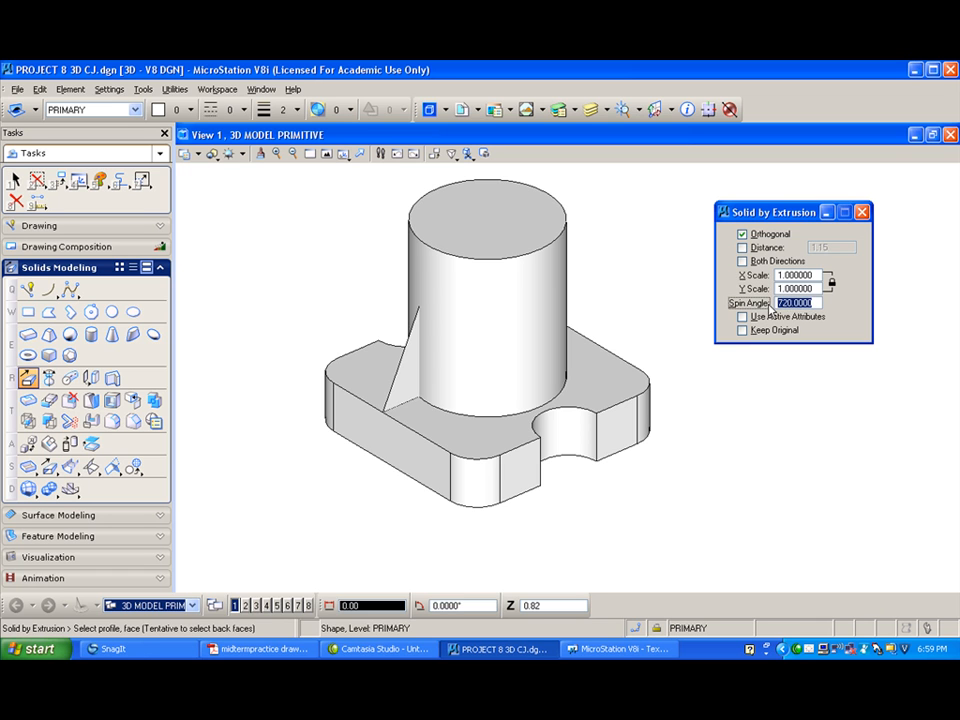
text(0)
key(Tab)
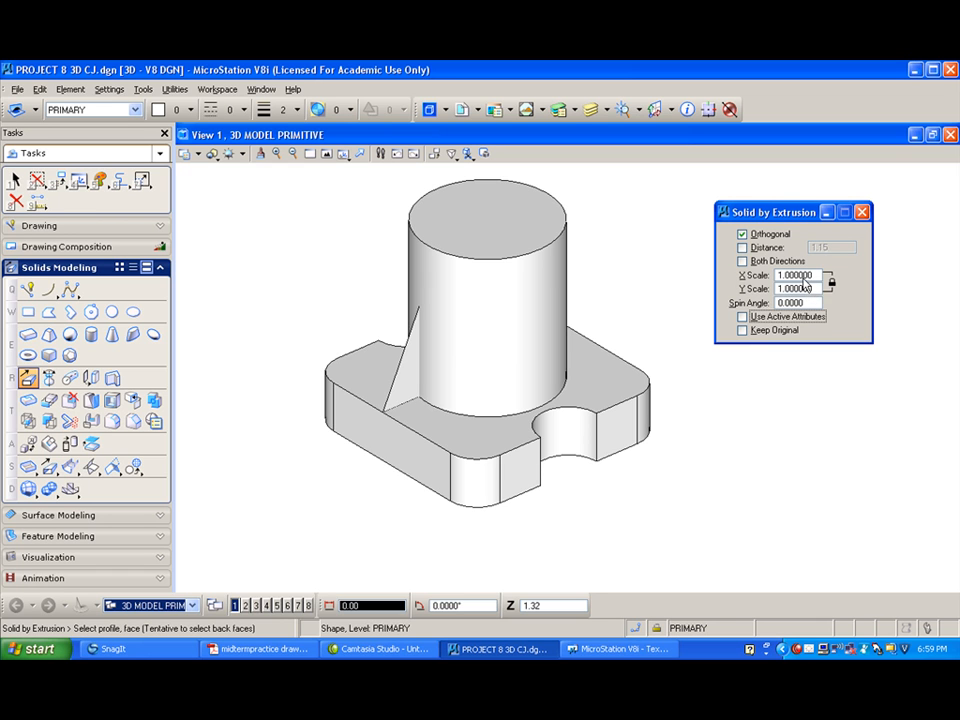
click(400, 357)
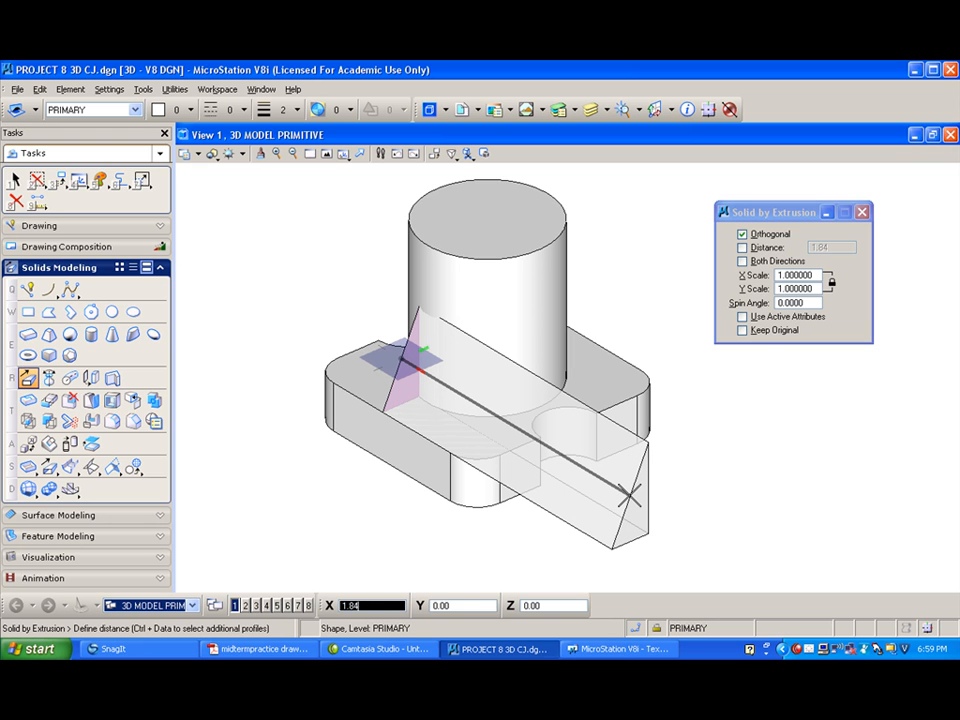
key(BackSpace)
text(.15)
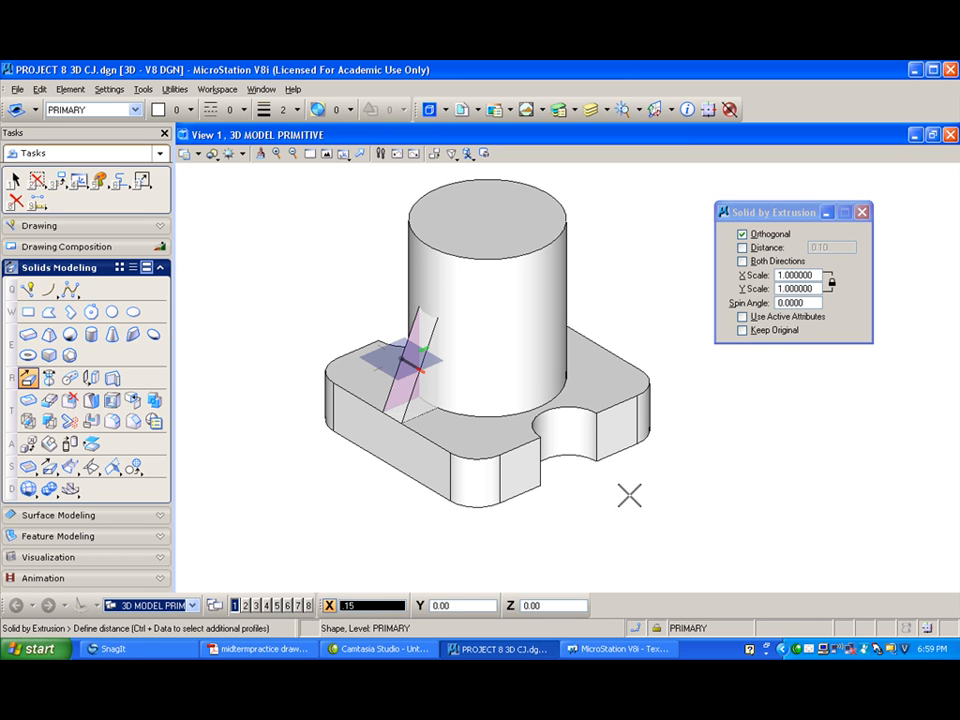
click(629, 495)
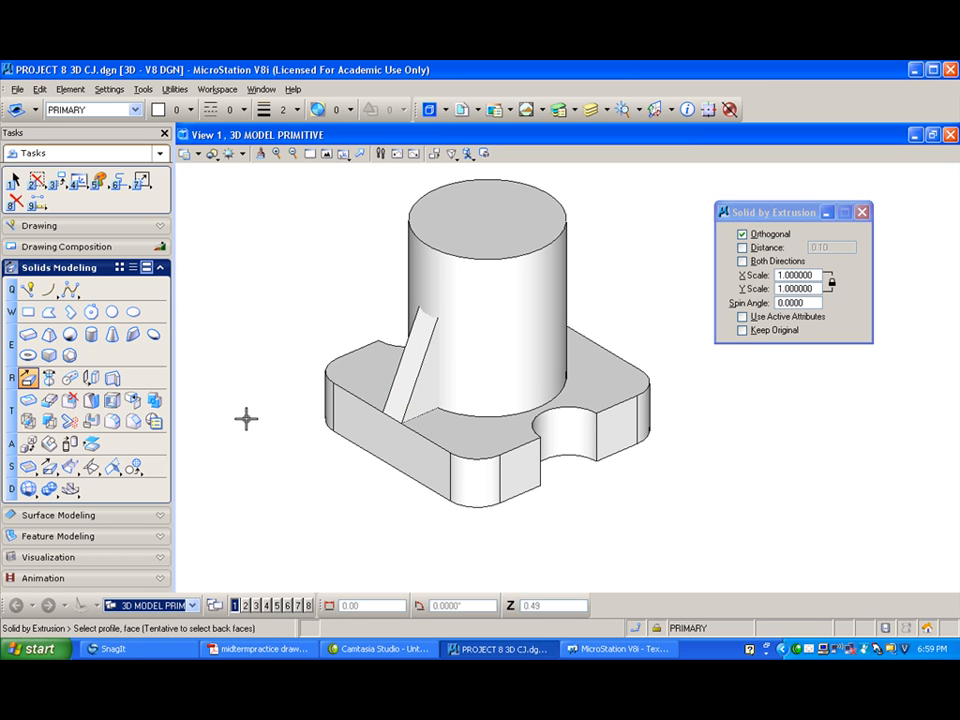
Reorient the view around the ribbed bracket
click(343, 155)
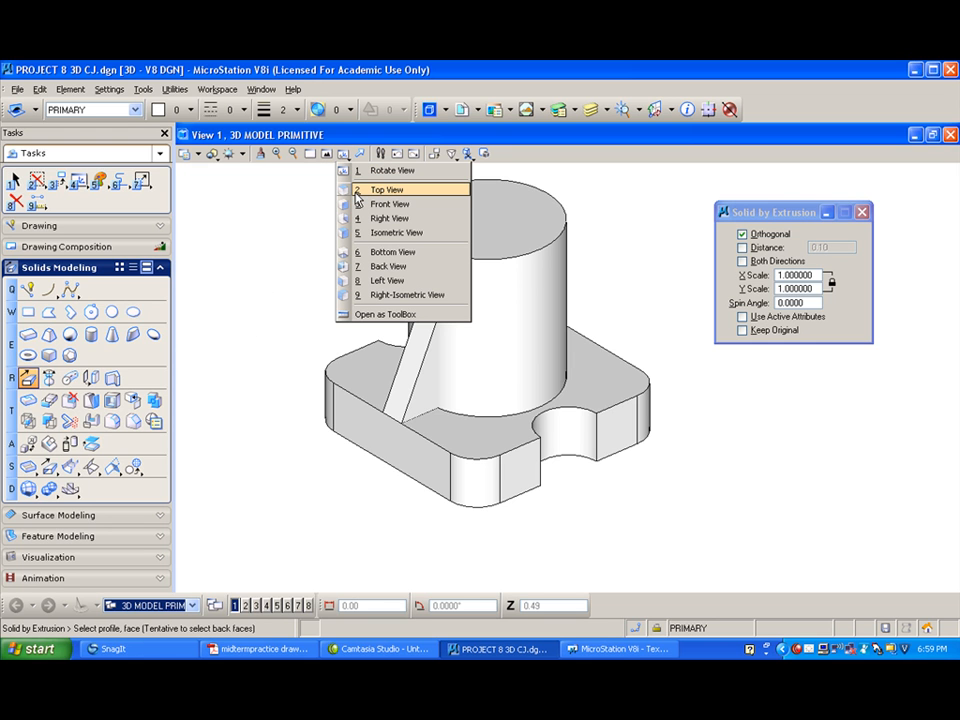
Examine how the triangular rib meets the cylinder from the front and from a rotated view
click(354, 203)
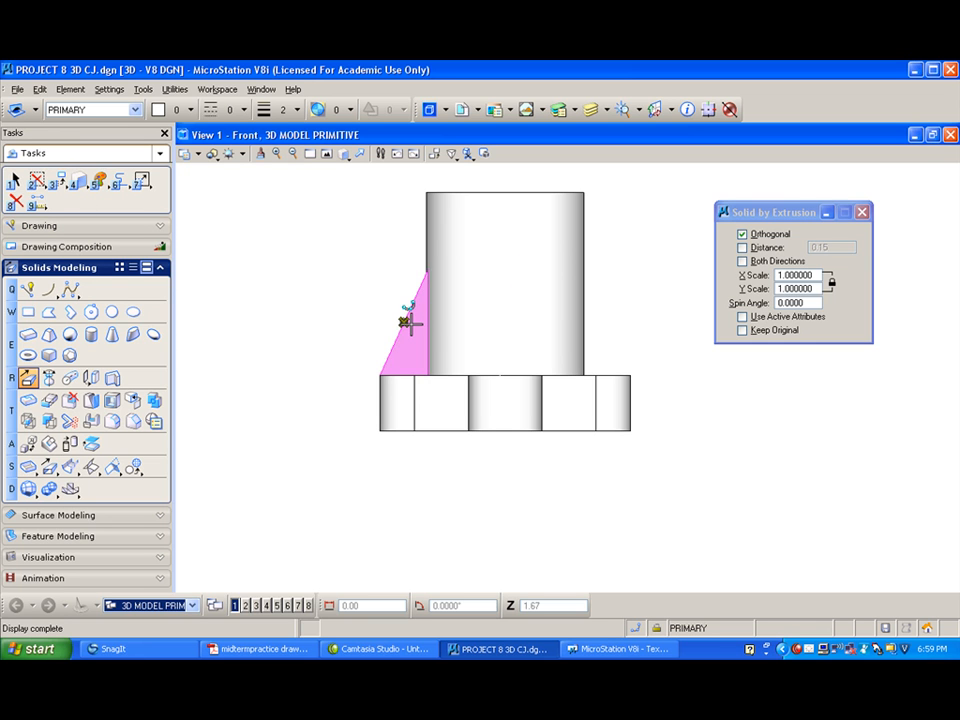
scroll(415, 275, up, 5)
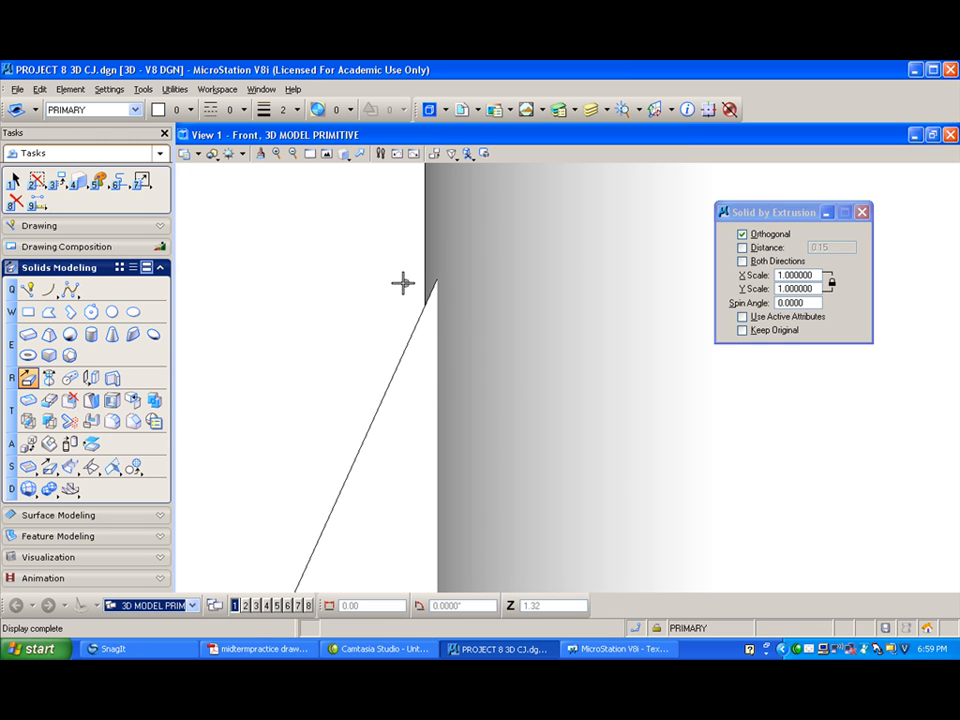
click(343, 153)
click(380, 171)
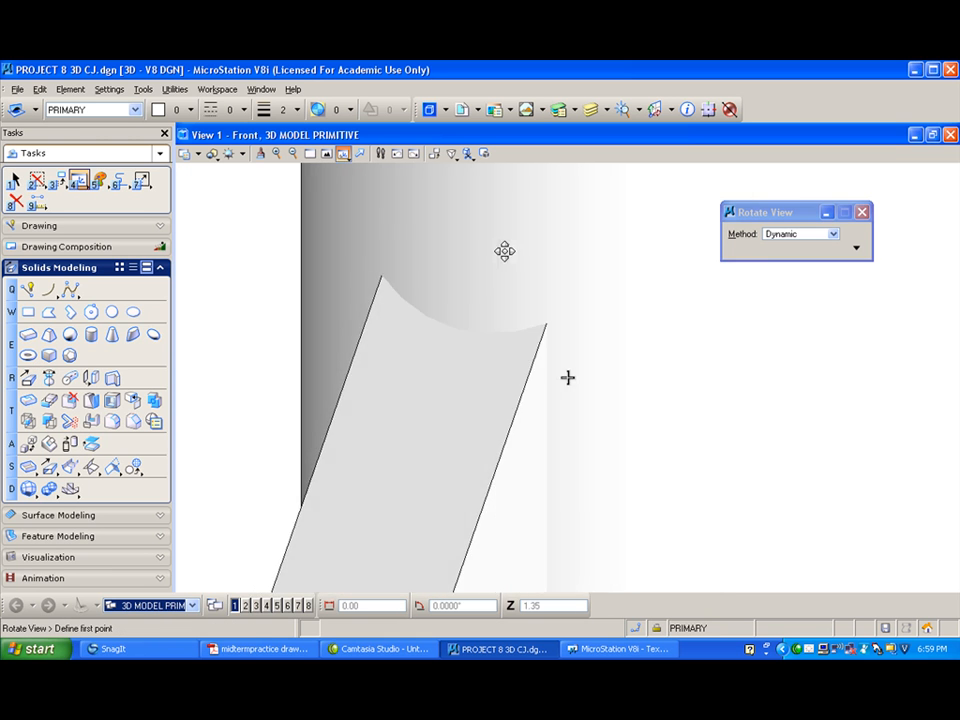
mouse_move(347, 294)
mouse_down()
mouse_move(450, 342)
mouse_move(340, 313)
mouse_move(323, 271)
mouse_move(331, 285)
mouse_up()
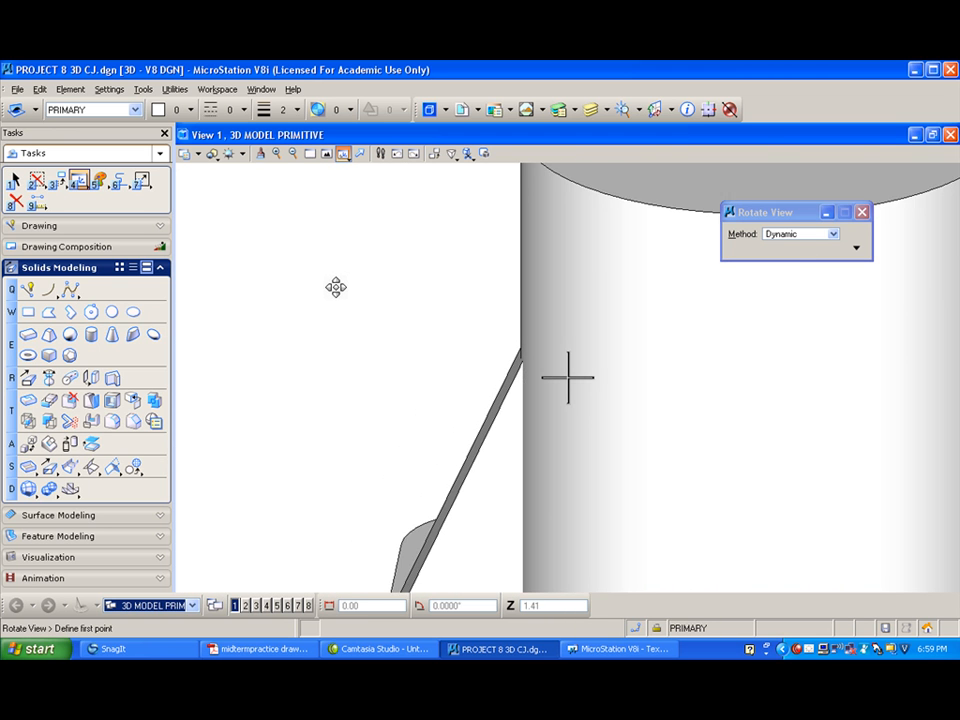
click(326, 153)
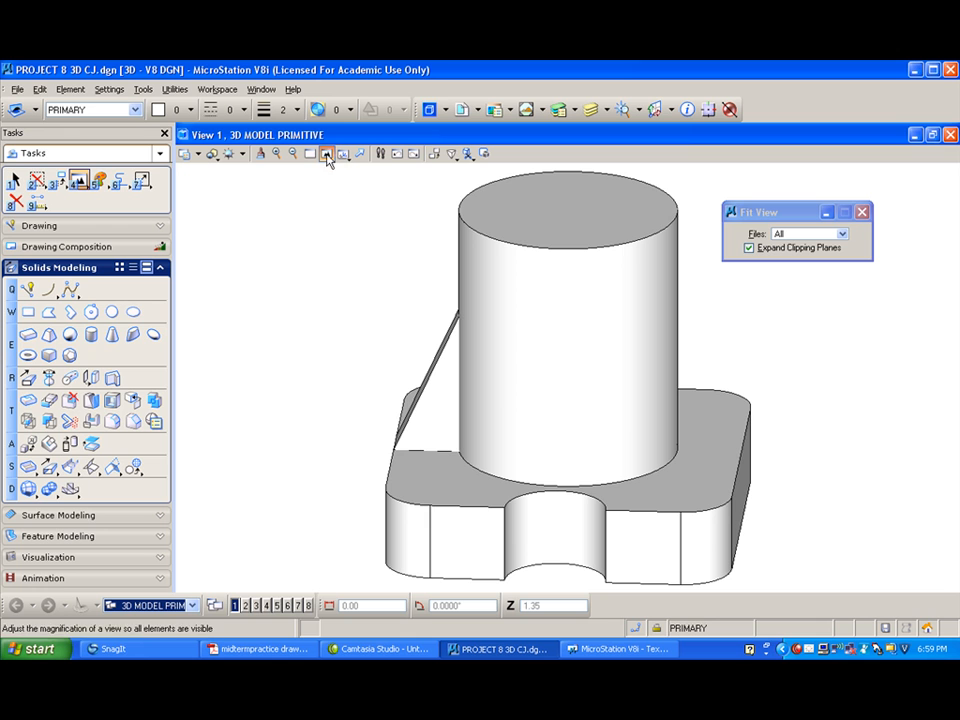
click(343, 155)
click(354, 205)
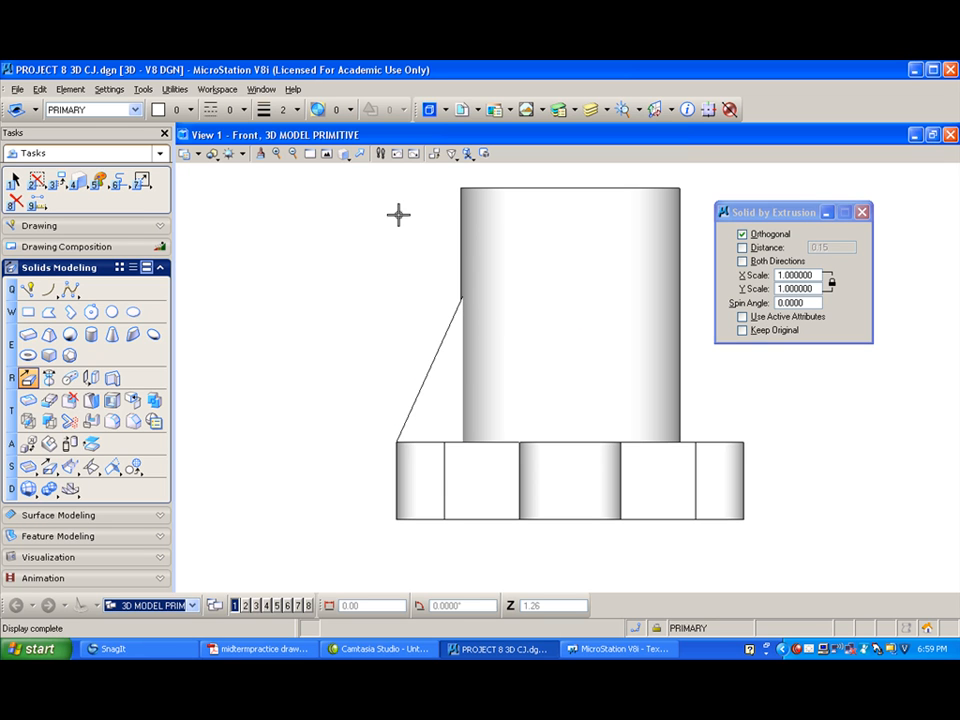
Subtract the cylinder-and-base solid from the triangular rib with Subtract Solids, setting Keep Originals to Last
click(48, 421)
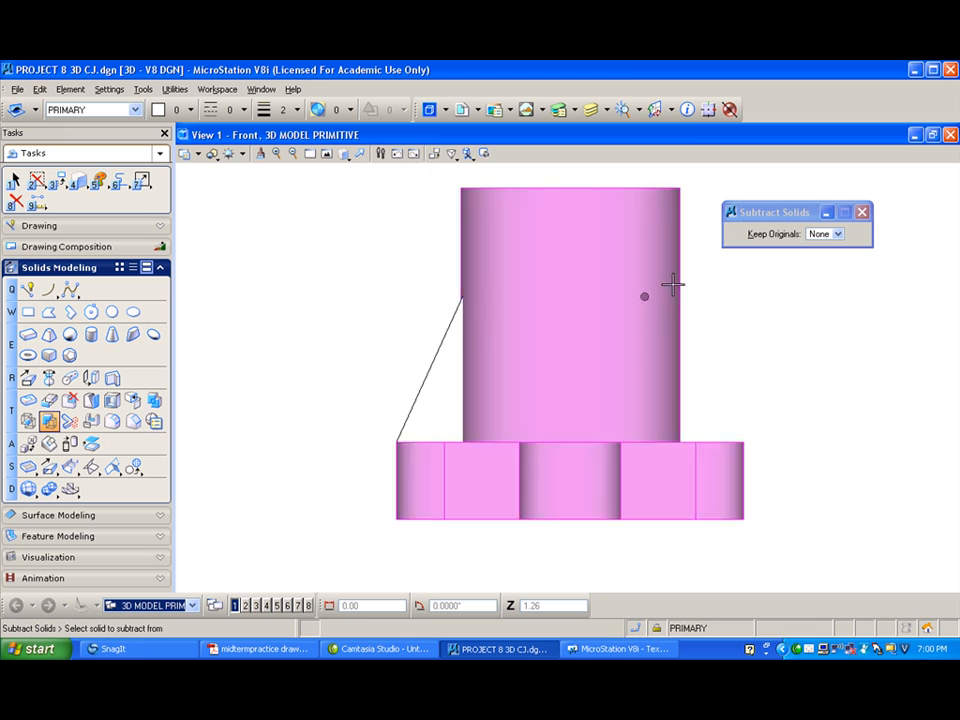
click(838, 234)
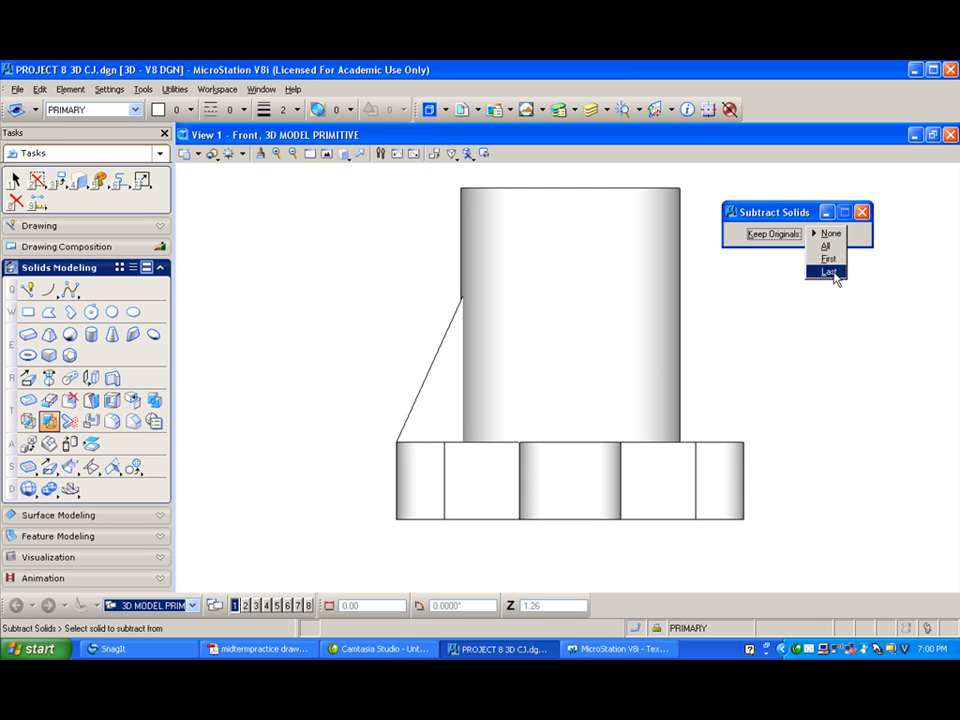
click(829, 271)
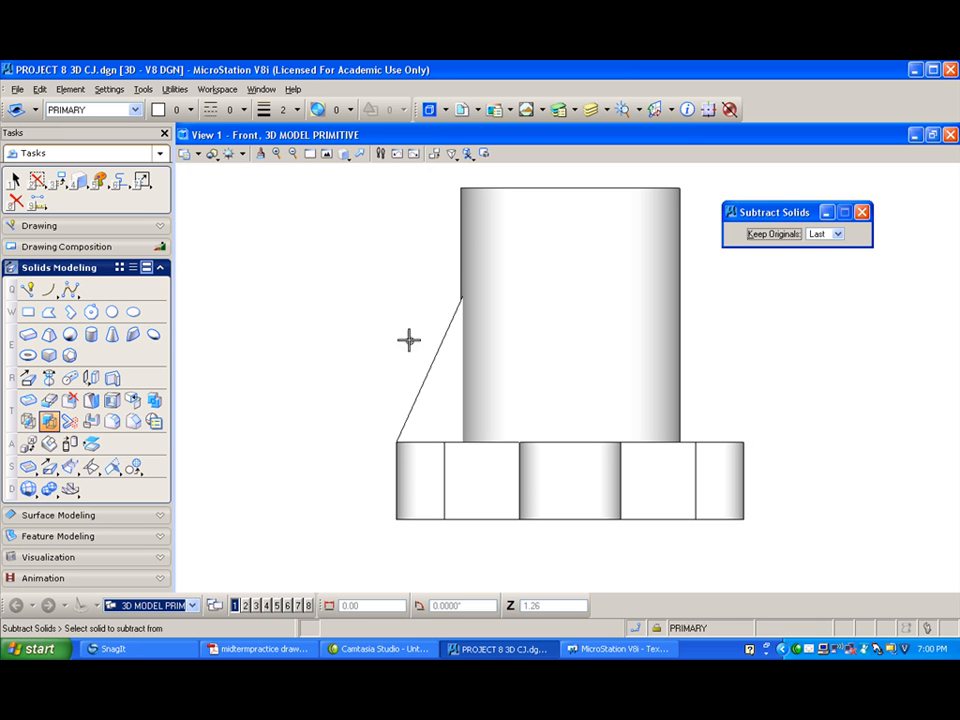
click(436, 351)
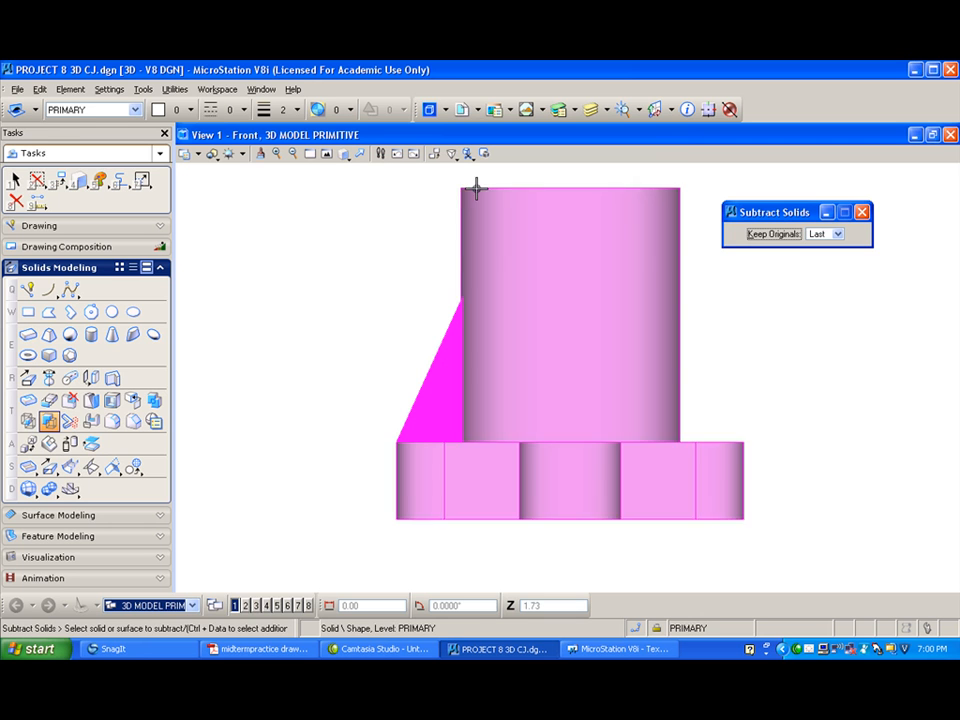
click(476, 188)
click(376, 196)
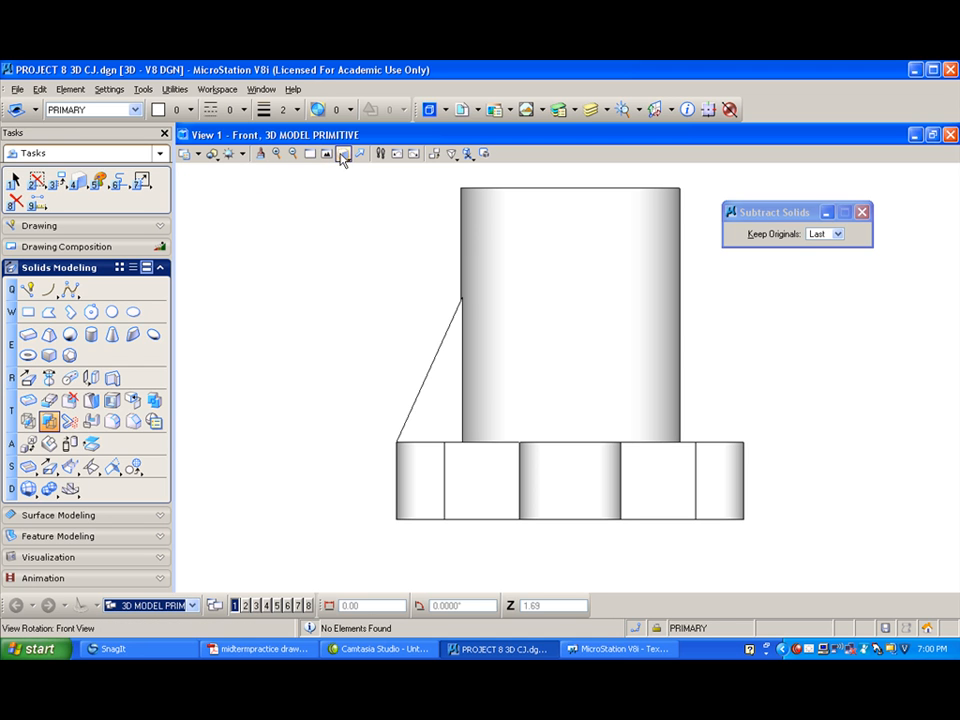
Inspect the rib's trimmed end against the cylinder's curve in the Wireframe display style from the Top view
click(213, 154)
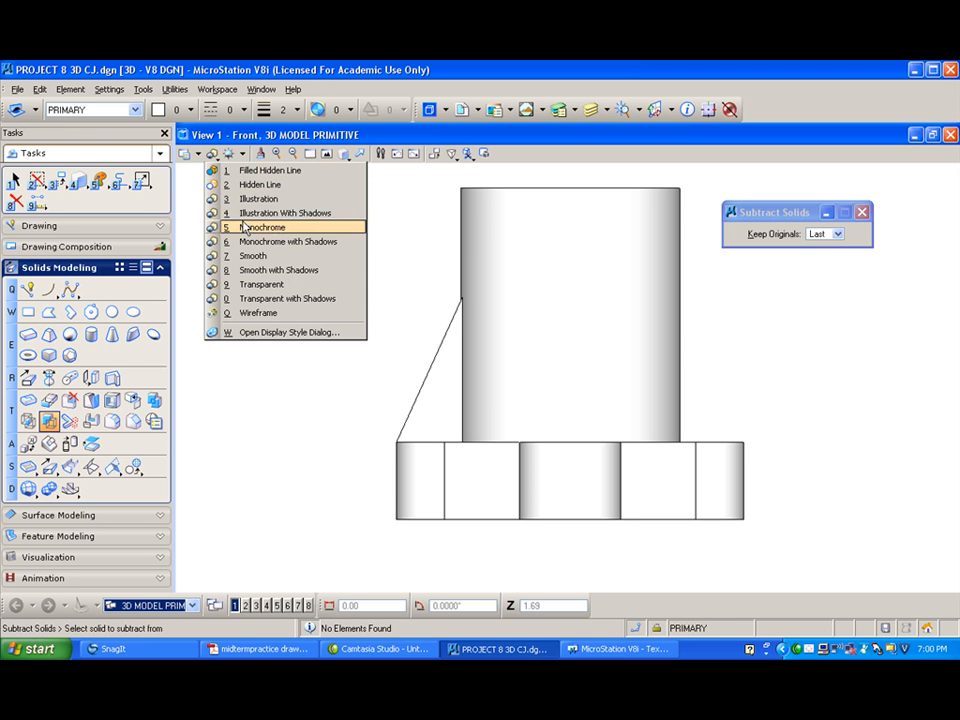
click(250, 313)
click(345, 154)
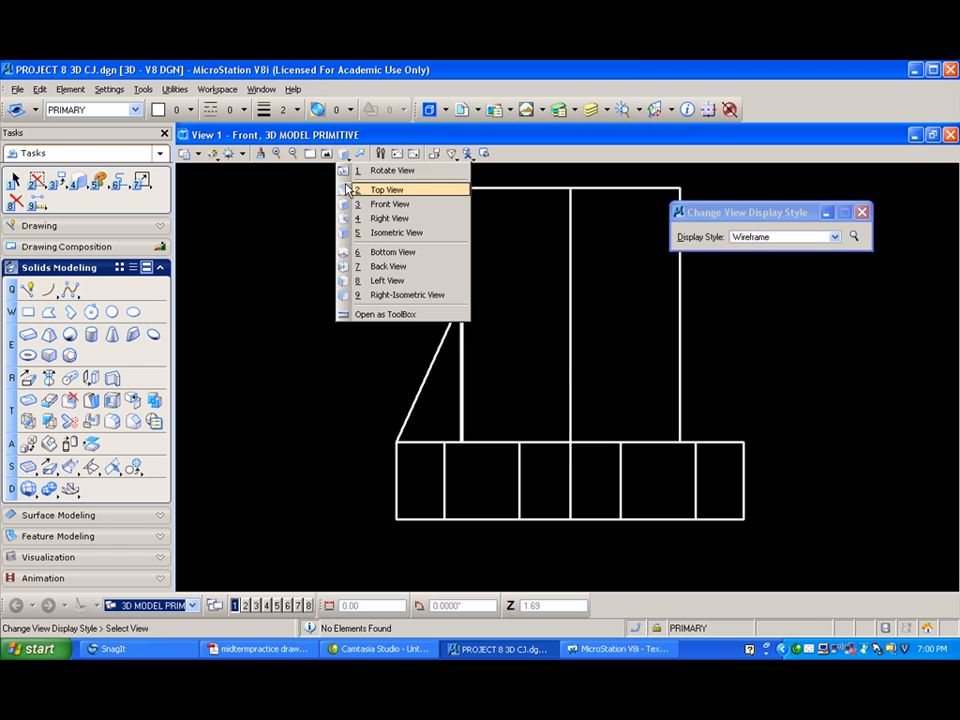
click(350, 188)
scroll(422, 371, up, 5)
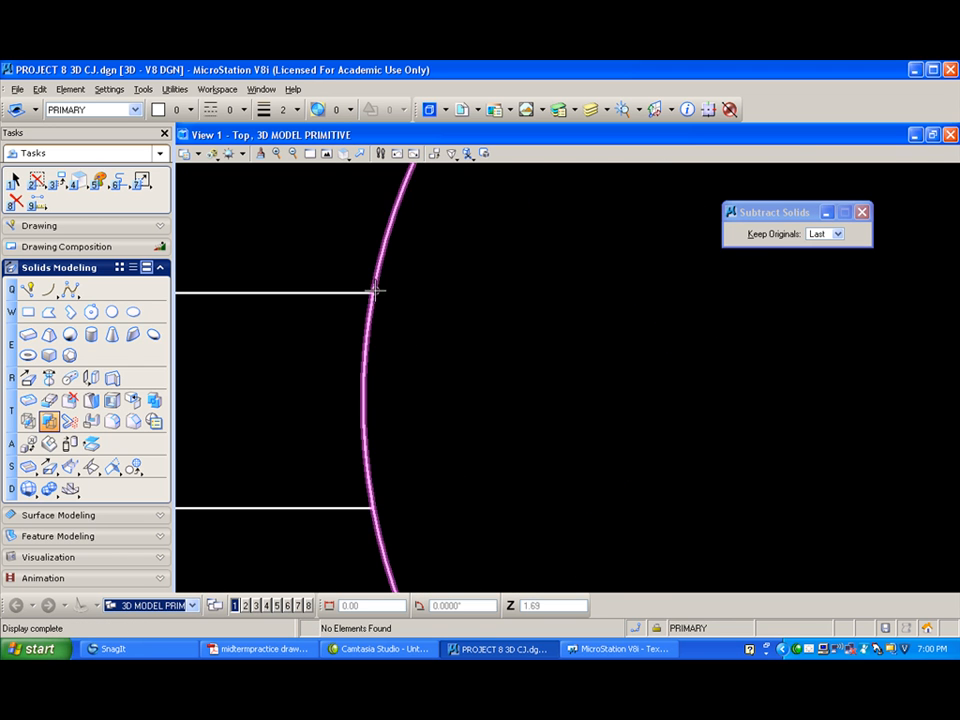
scroll(373, 290, down, 3)
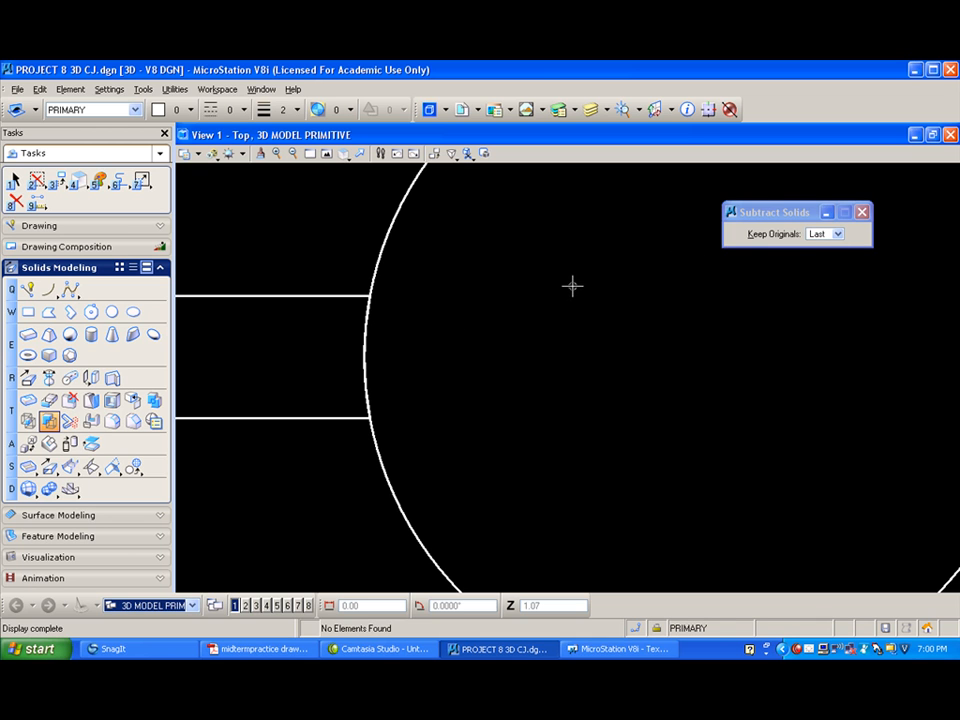
Show the whole model in the Front view with the Illustration With Shadows display style
click(345, 153)
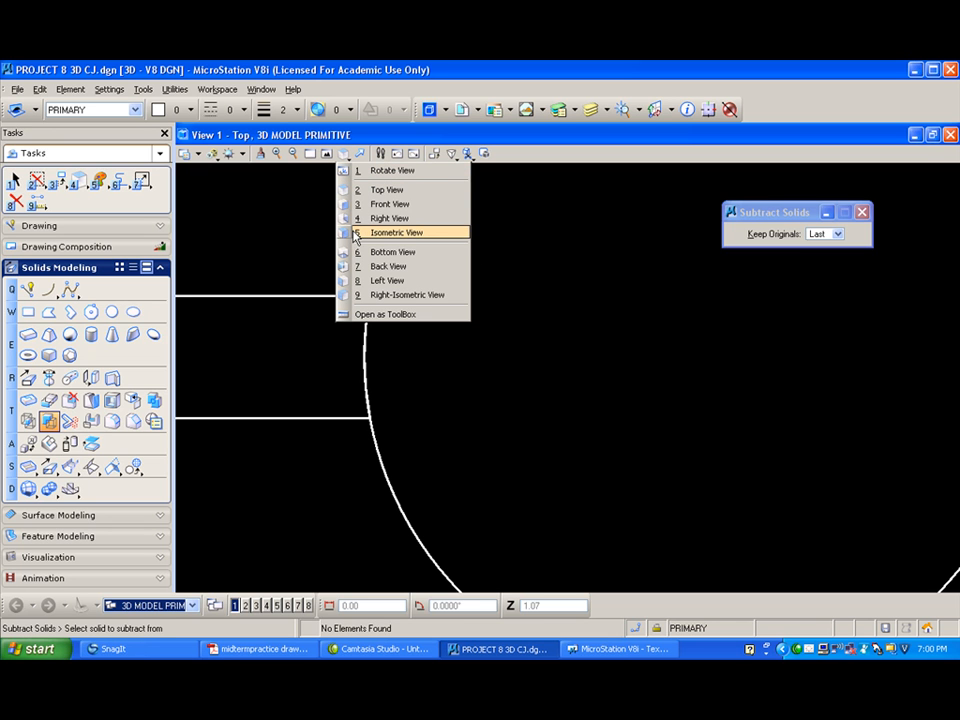
click(355, 204)
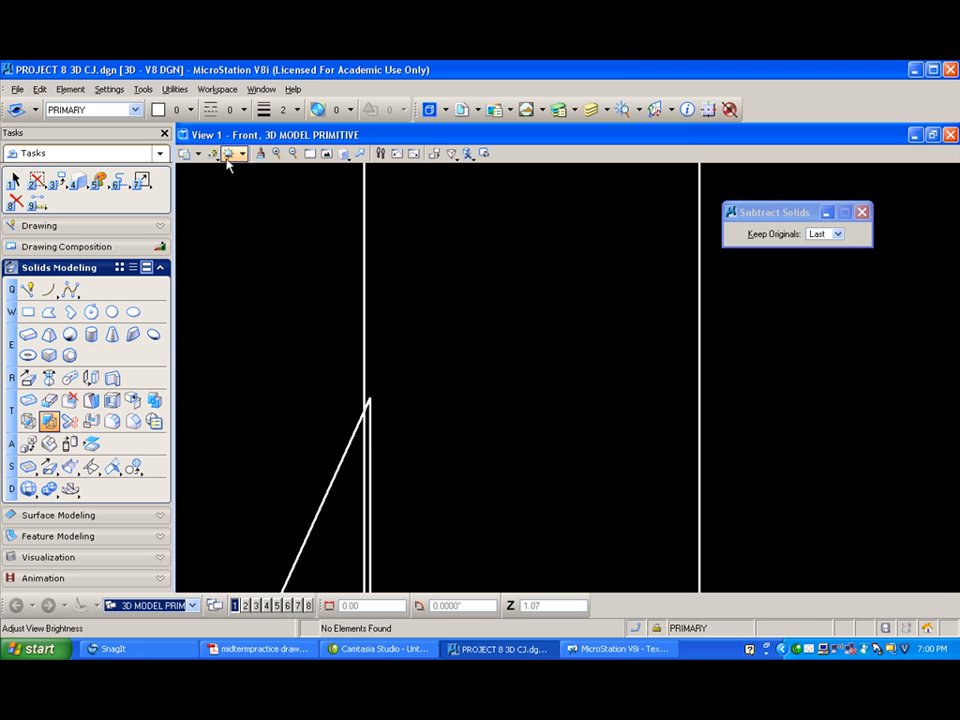
click(326, 153)
click(228, 153)
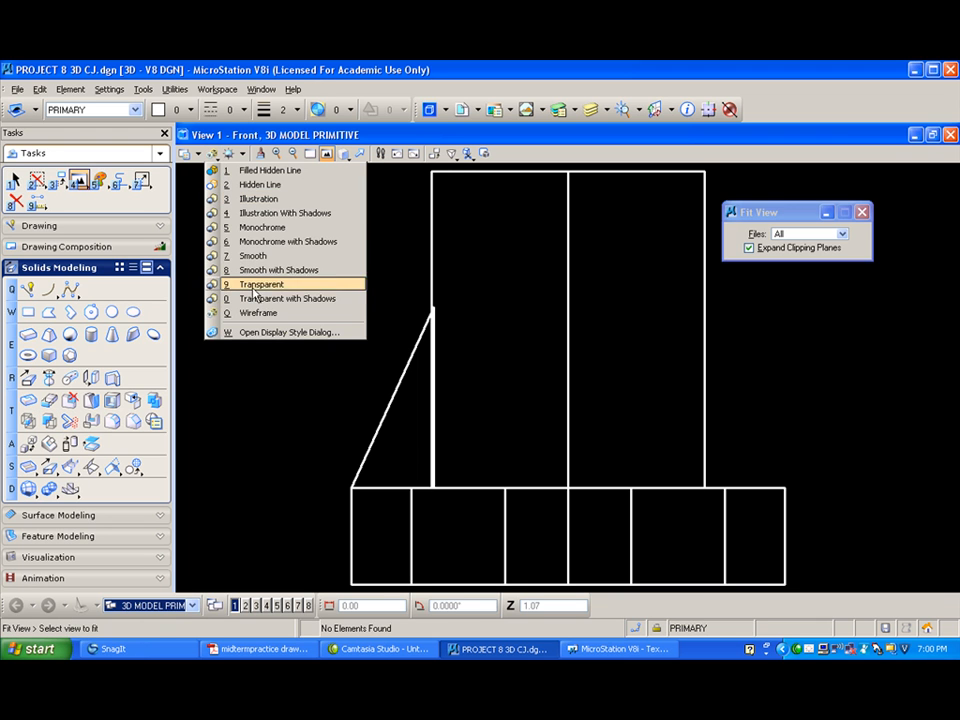
click(266, 213)
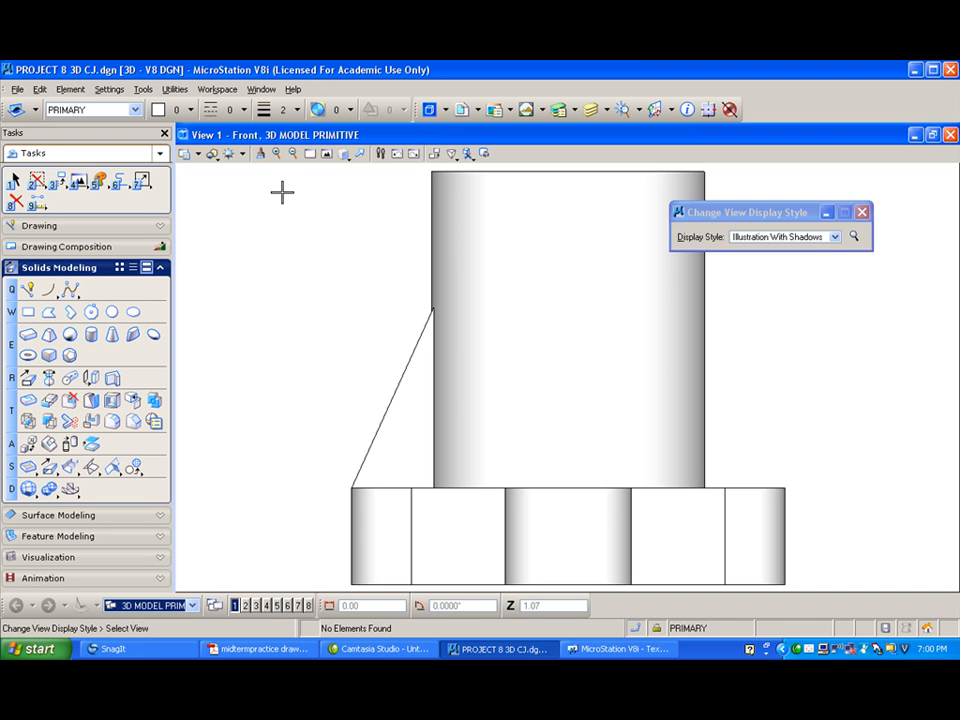
Mirror a copy of the triangular rib about a vertical axis through the midpoint of the cylinder's top edge
click(59, 182)
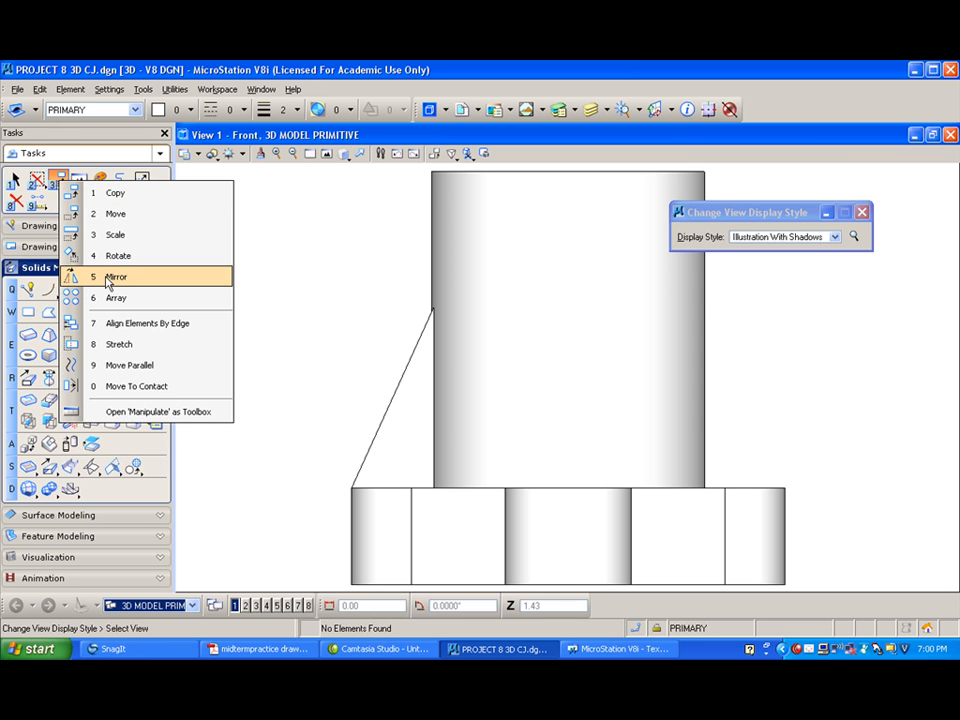
click(112, 277)
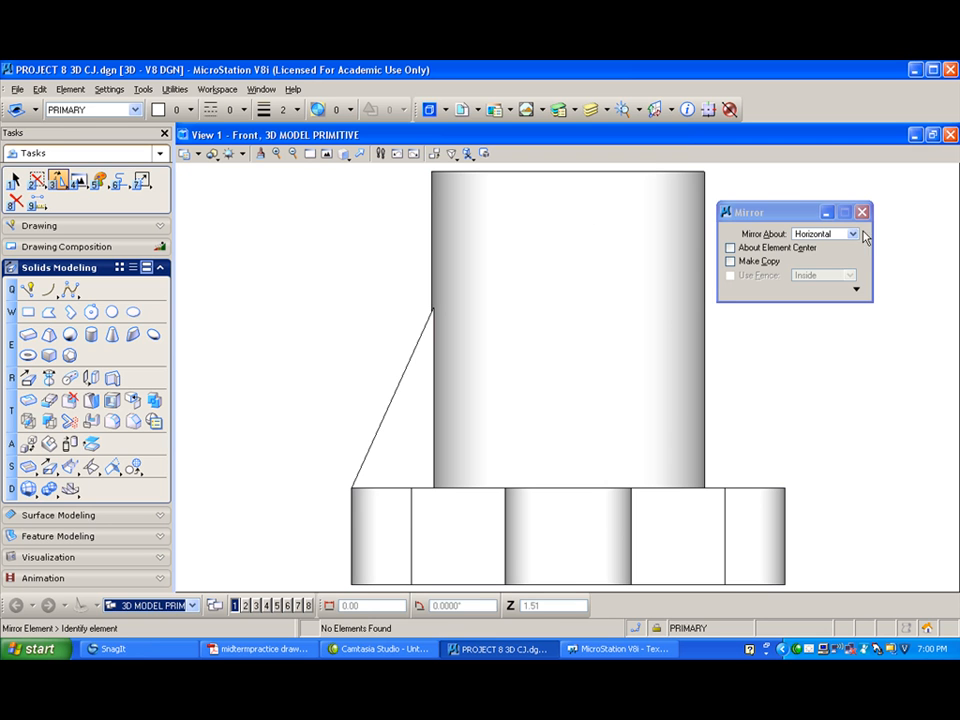
click(853, 234)
click(820, 220)
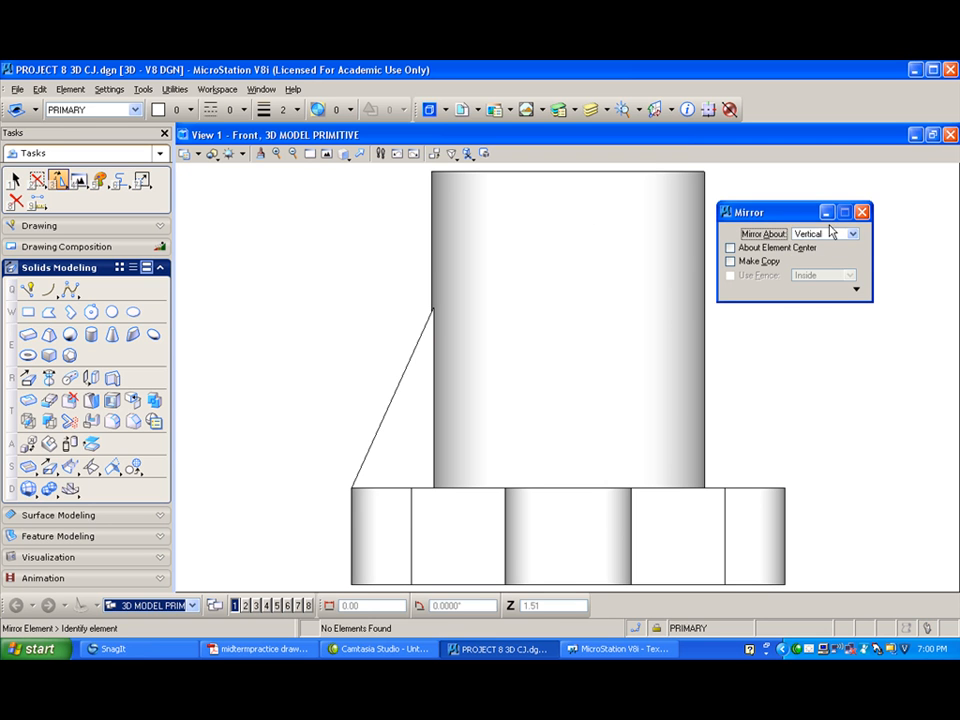
click(730, 262)
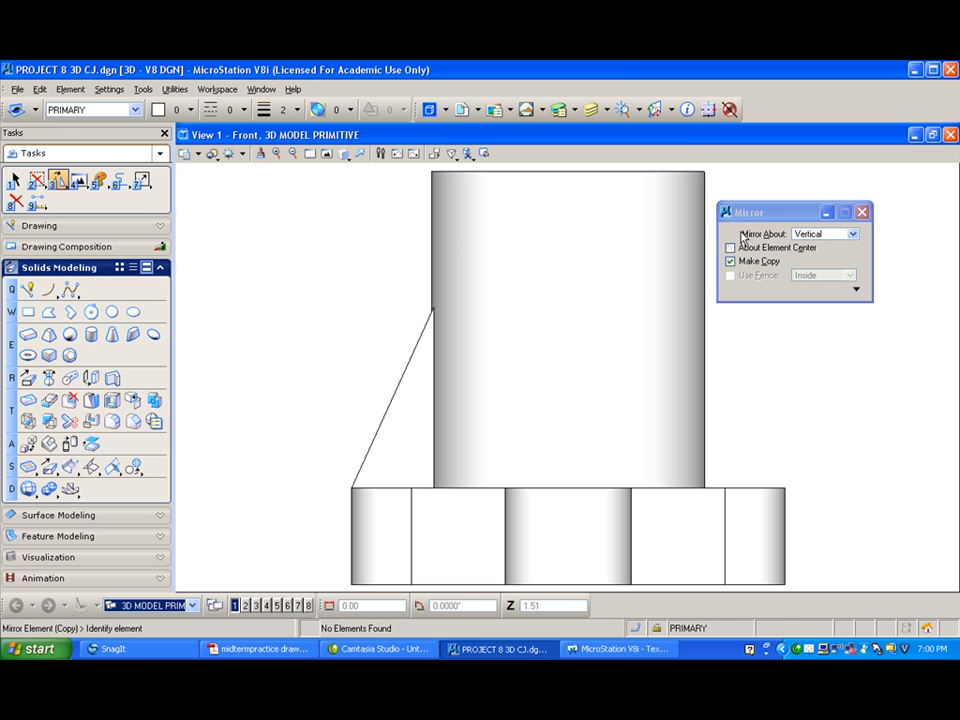
click(399, 380)
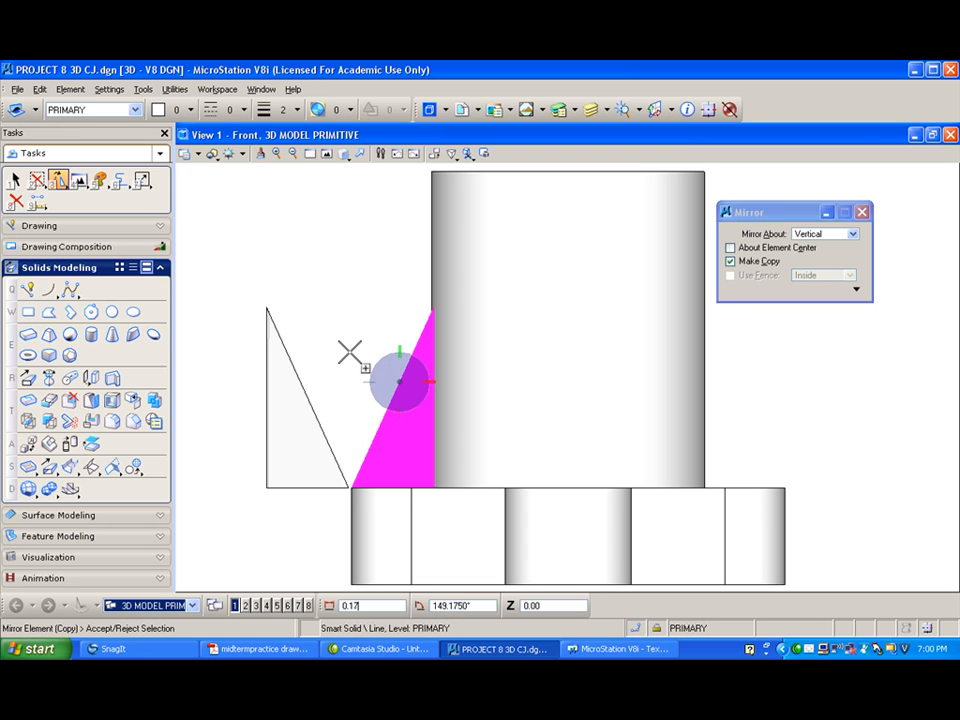
click(567, 172)
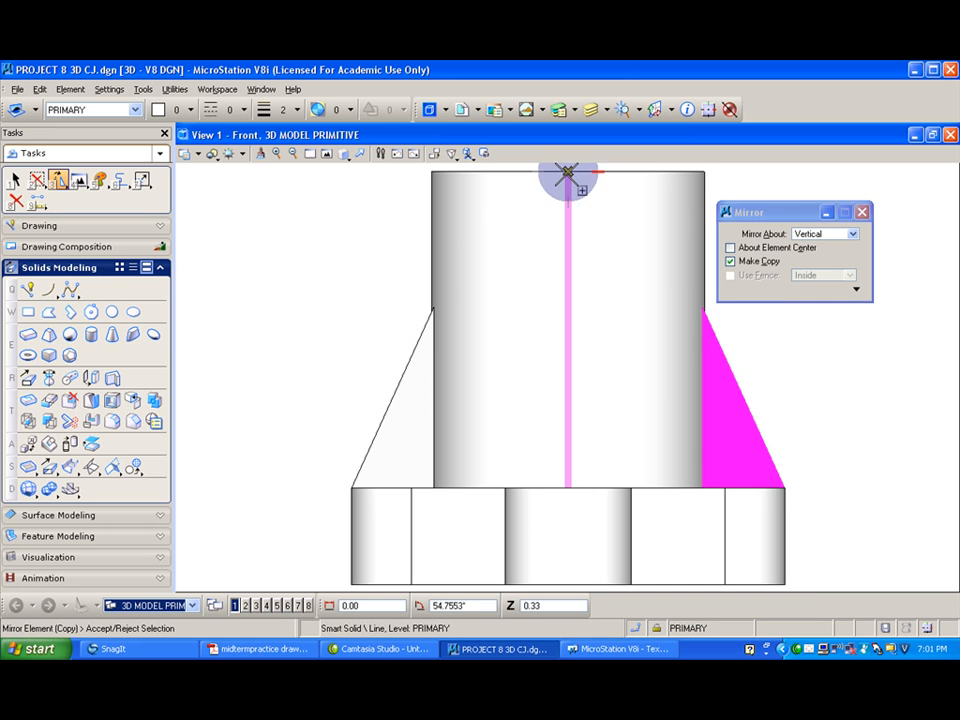
Place a circle by center on the cylinder's top face, concentric with it, working in the Isometric view
click(343, 153)
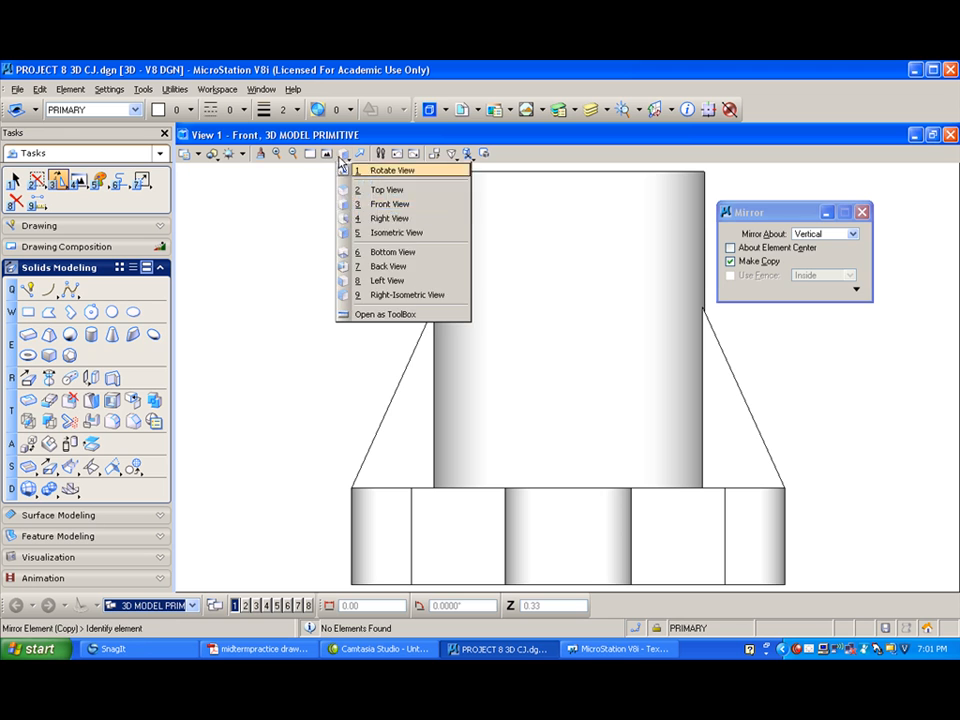
click(345, 232)
scroll(327, 272, down, 2)
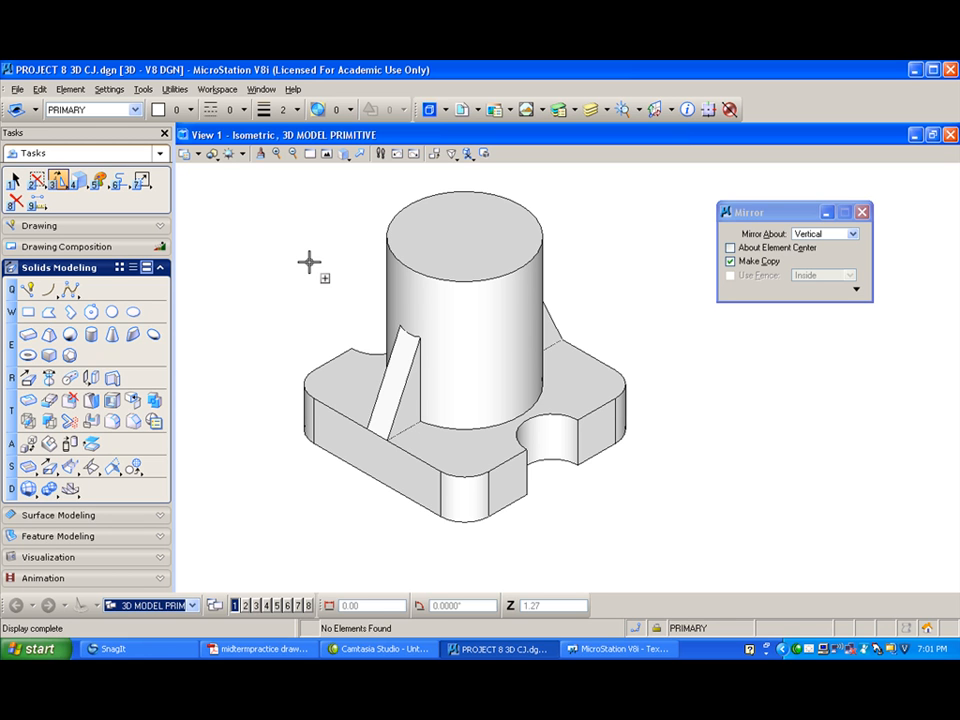
click(112, 312)
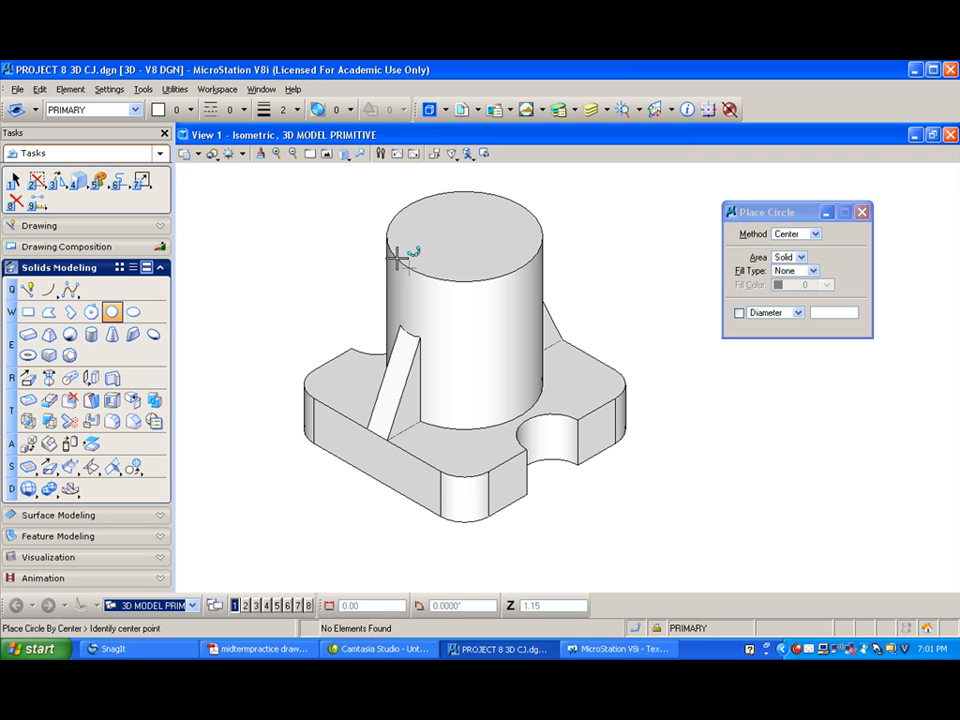
click(465, 236)
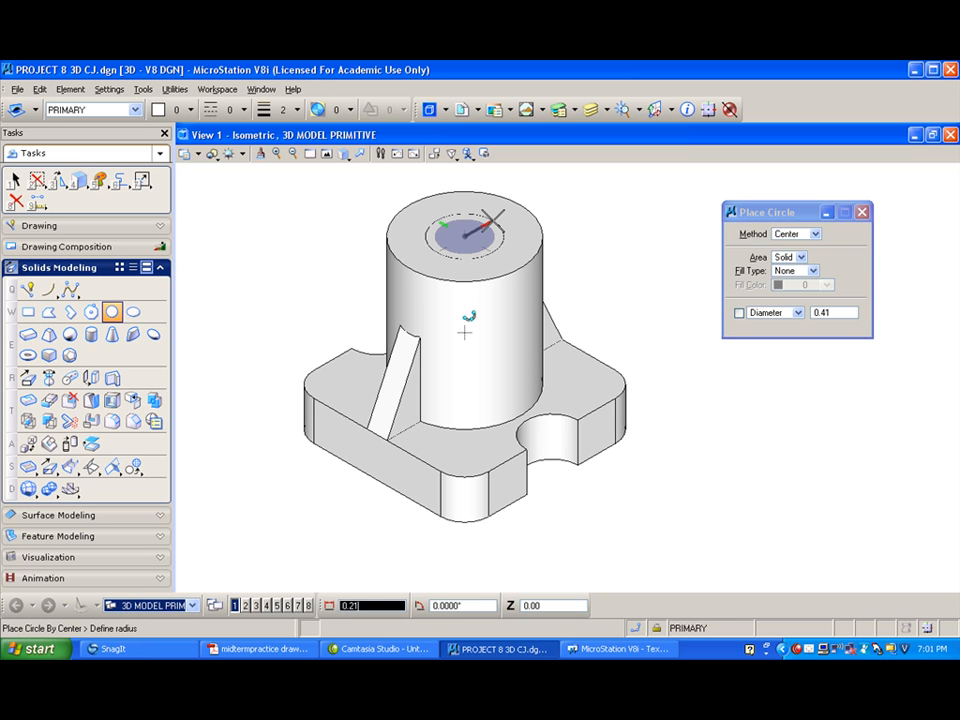
text(.1)
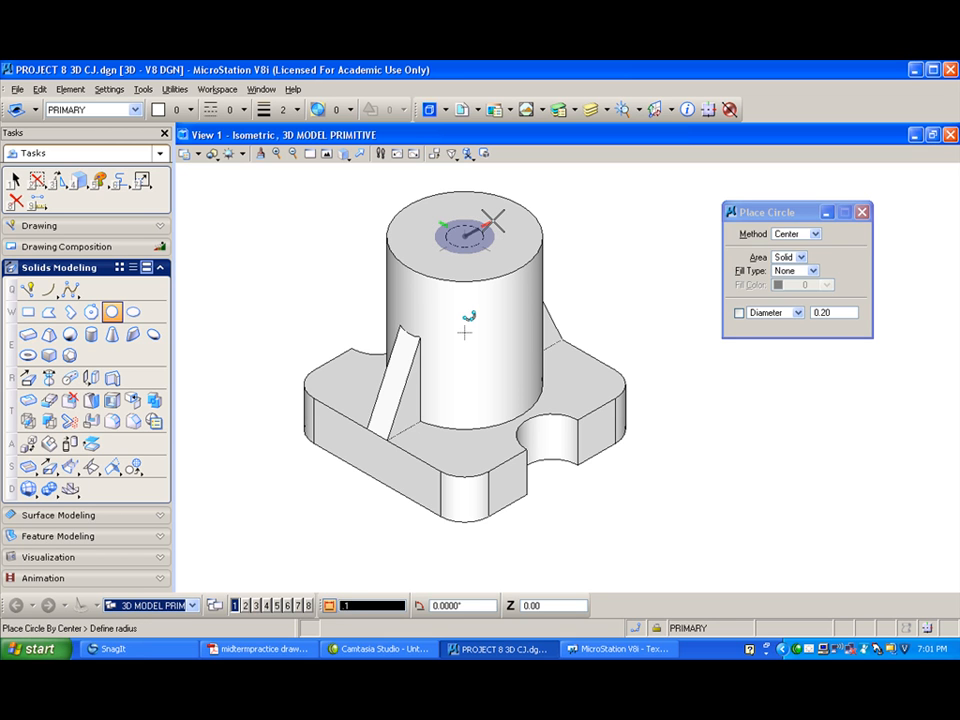
click(464, 332)
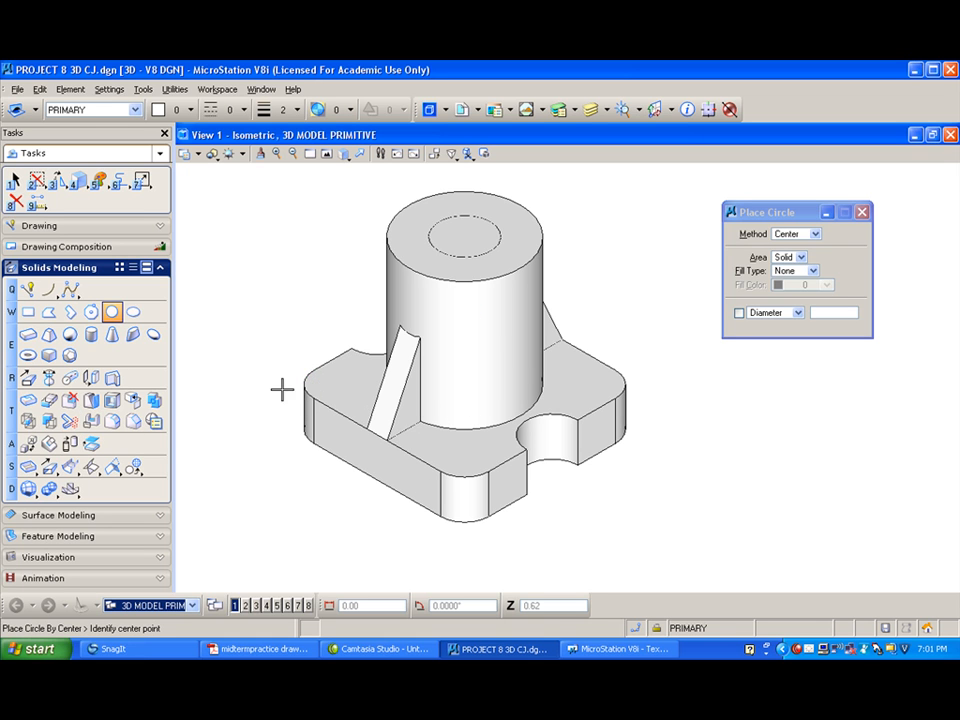
Cut a hole through the cylinder and base using the circle on the top face, cutting in both directions with Through mode
click(90, 422)
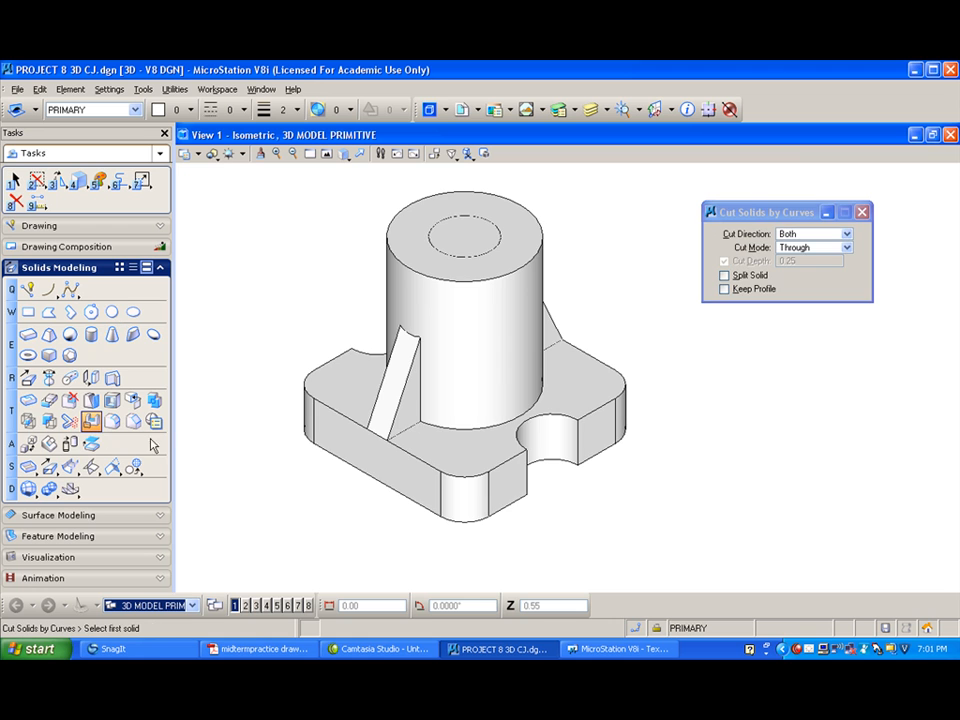
click(401, 264)
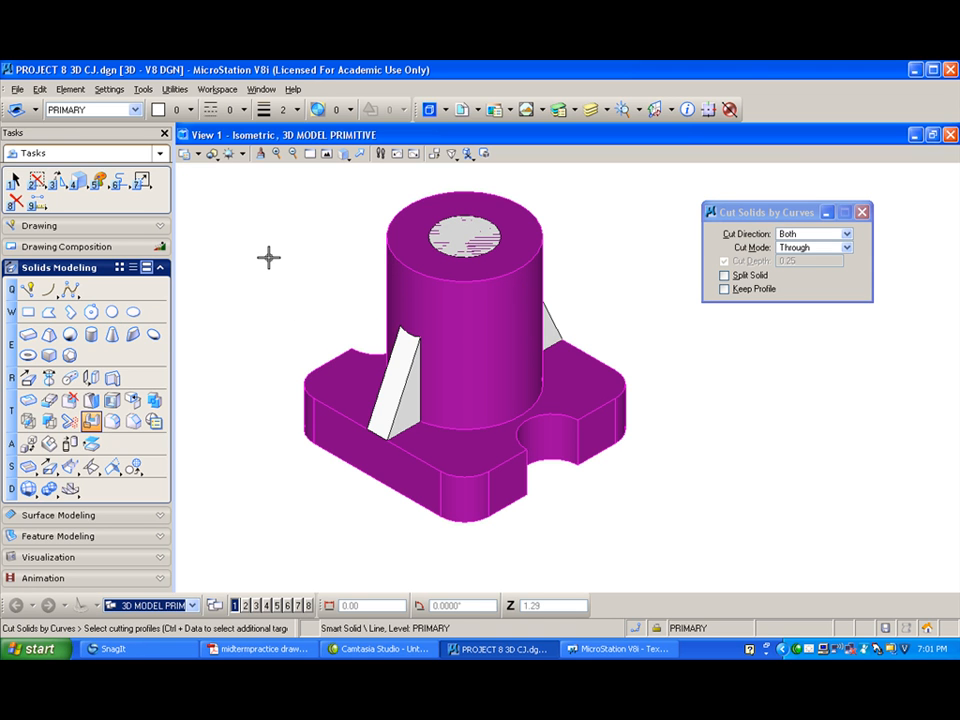
click(441, 252)
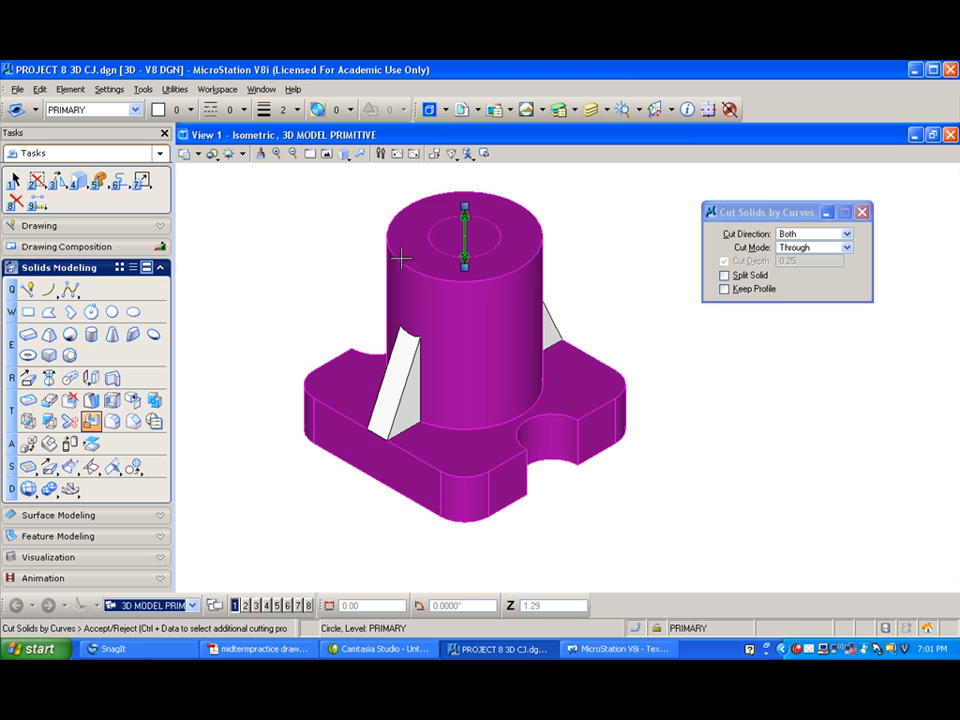
click(264, 254)
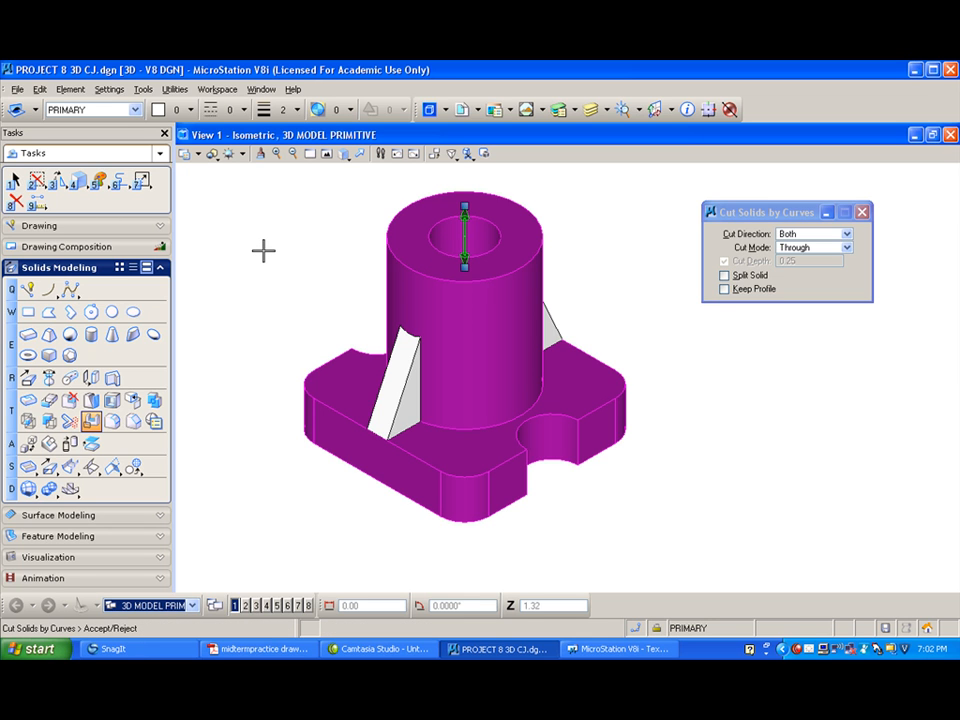
Place a larger circle by center on the cylinder's top face, concentric with the through hole, in the Isometric view
click(344, 153)
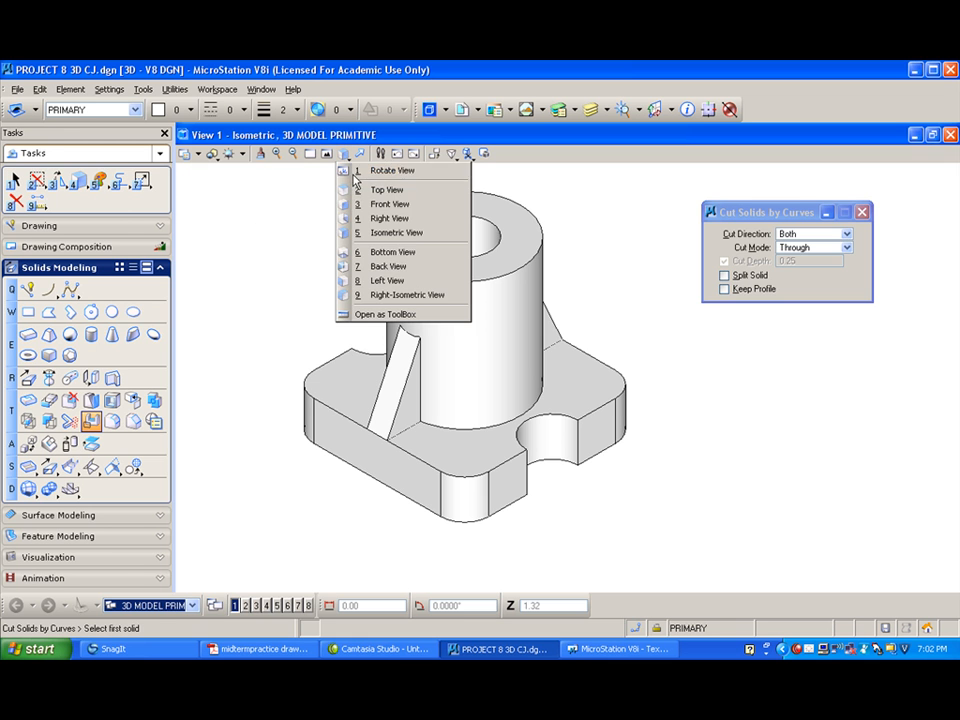
click(356, 174)
drag(361, 227, 306, 213)
click(346, 156)
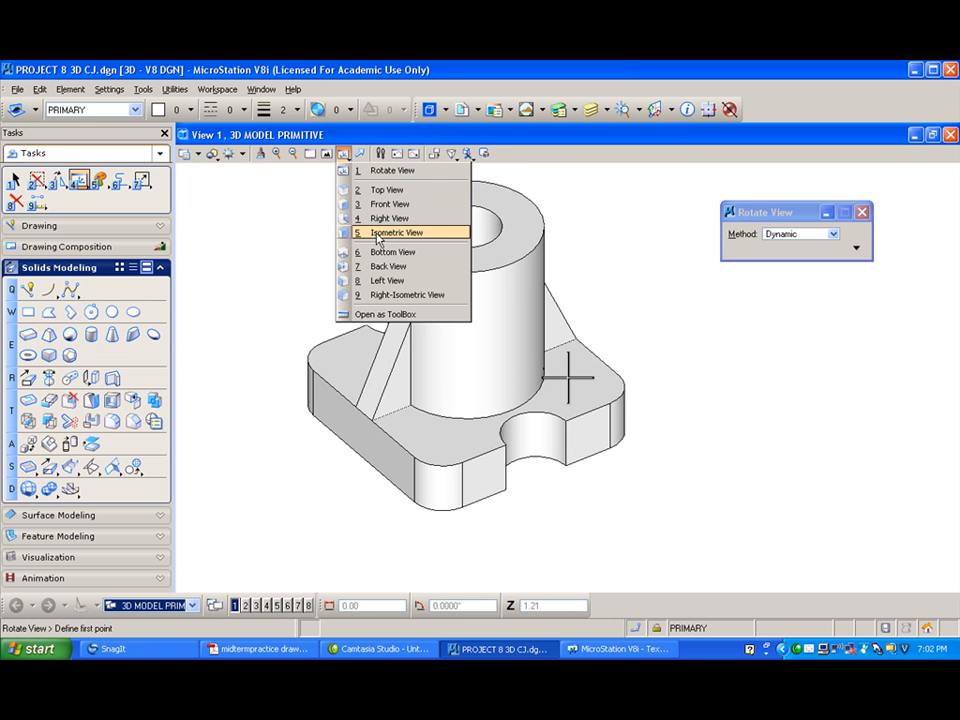
click(368, 232)
scroll(355, 200, up, 2)
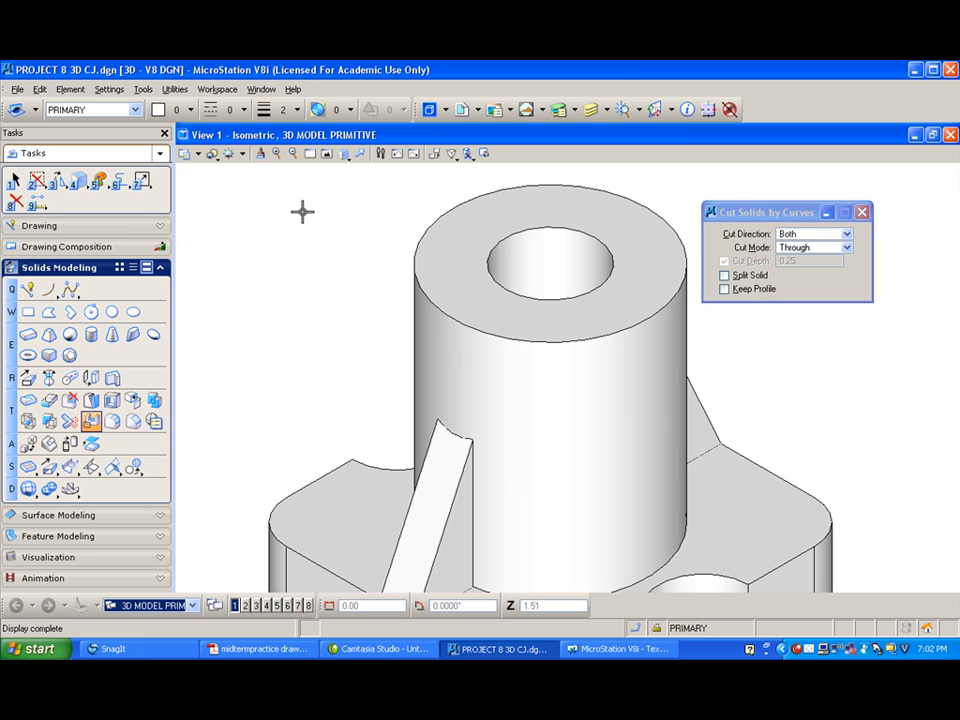
click(111, 313)
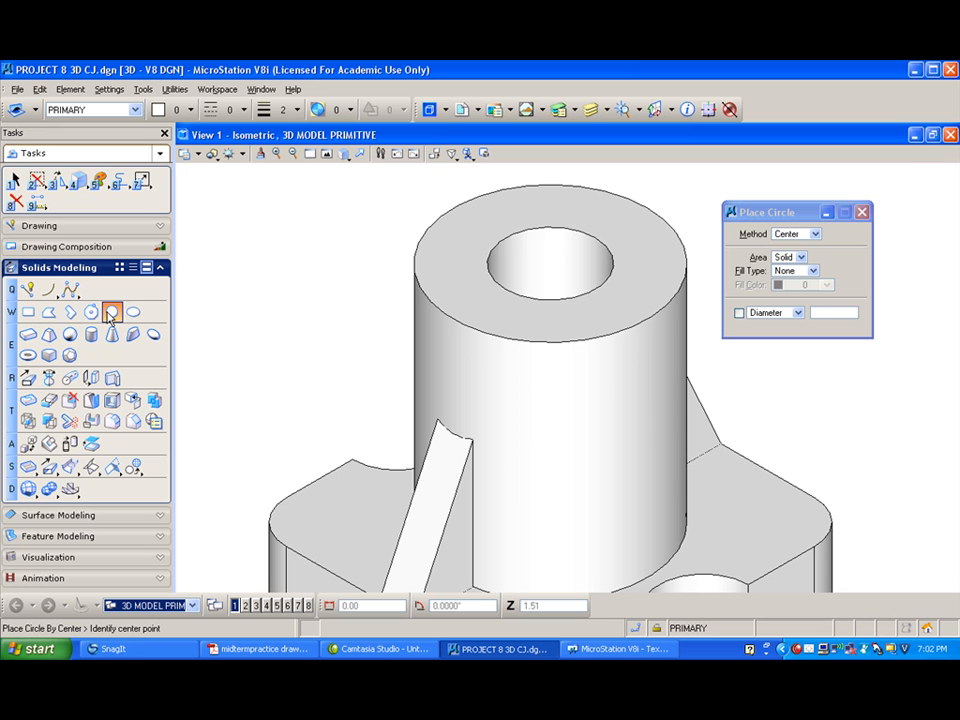
click(549, 262)
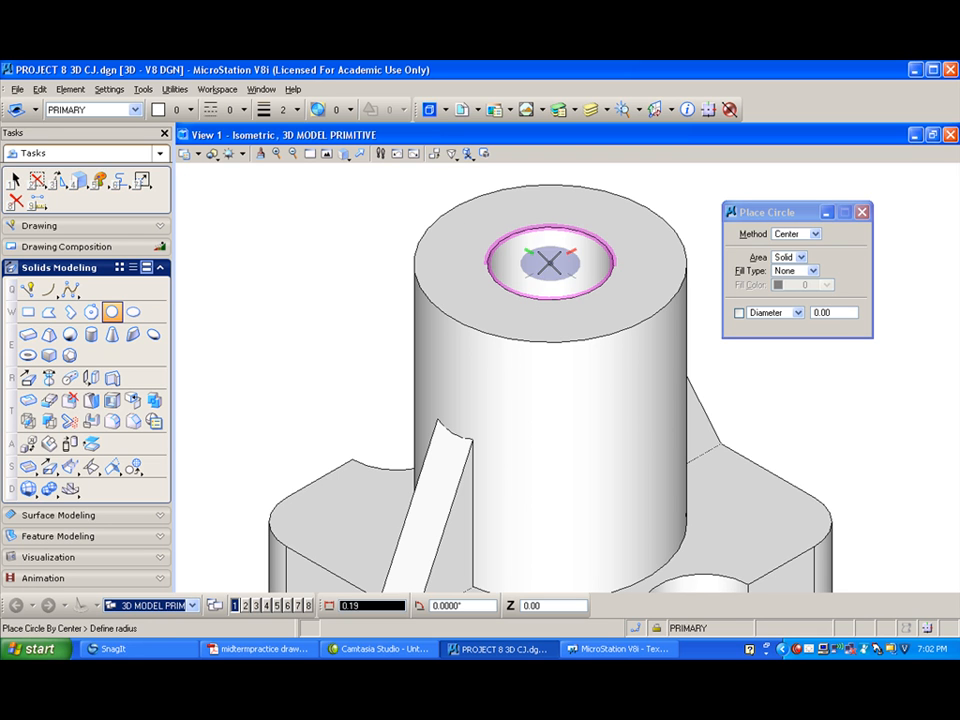
click(616, 224)
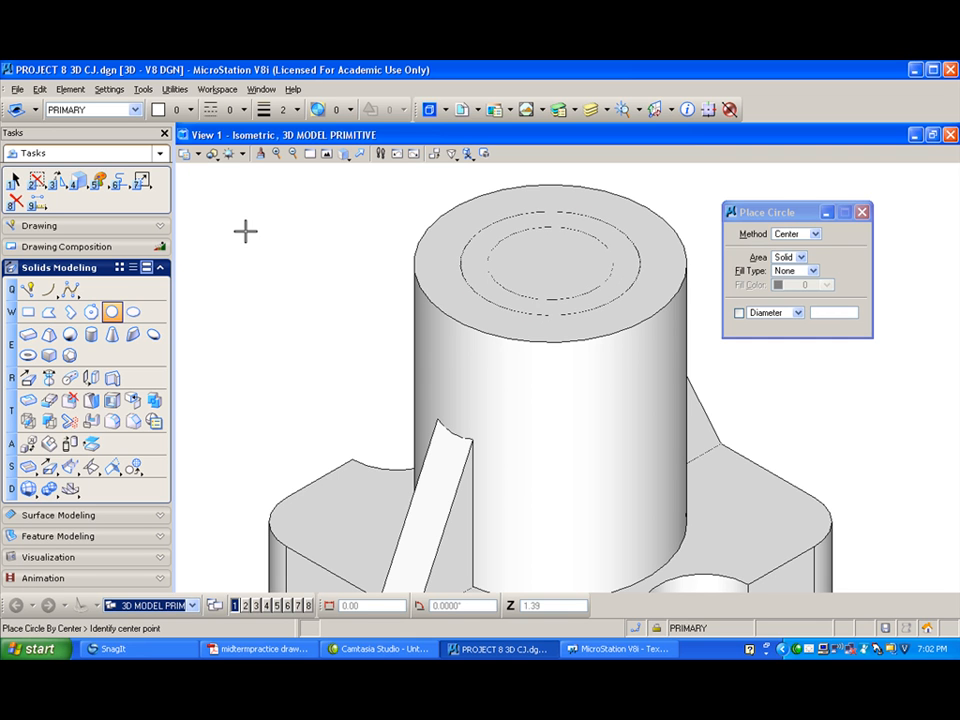
Cut a counterbore into the cylinder from the larger circle, using Define Depth mode with a cut depth of 0.38
click(91, 421)
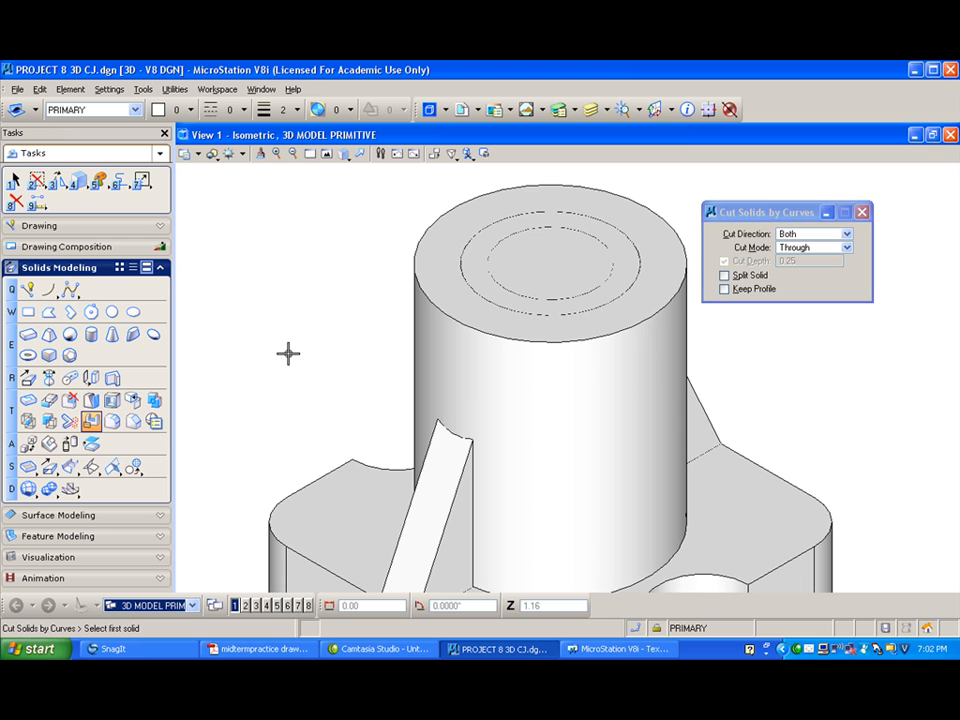
click(846, 247)
click(816, 259)
drag(801, 264, 784, 268)
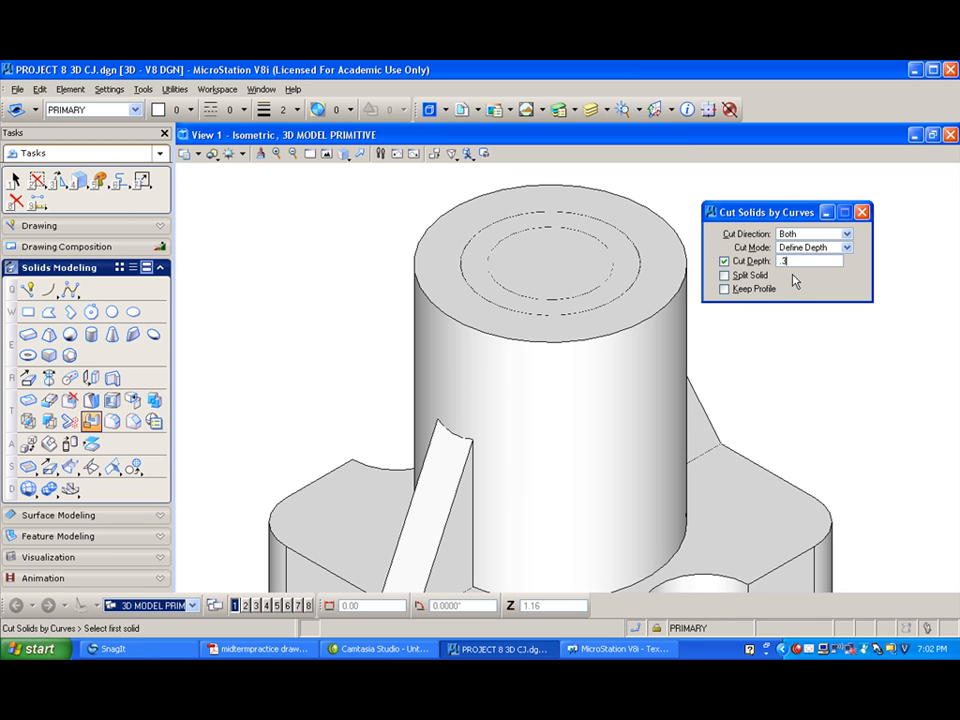
key(Tab)
click(647, 208)
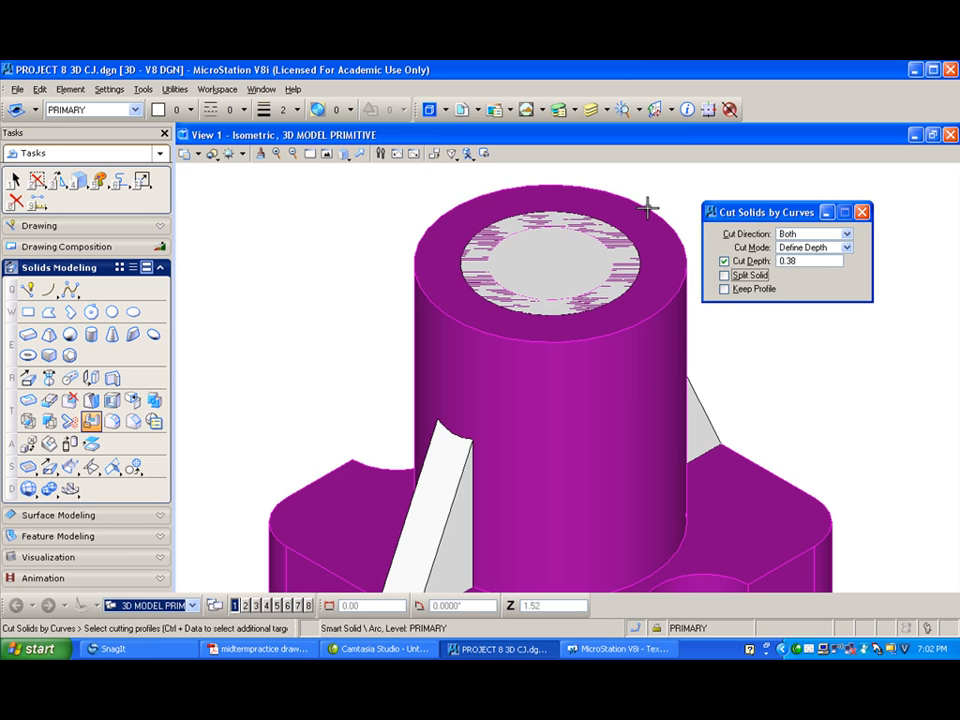
click(614, 228)
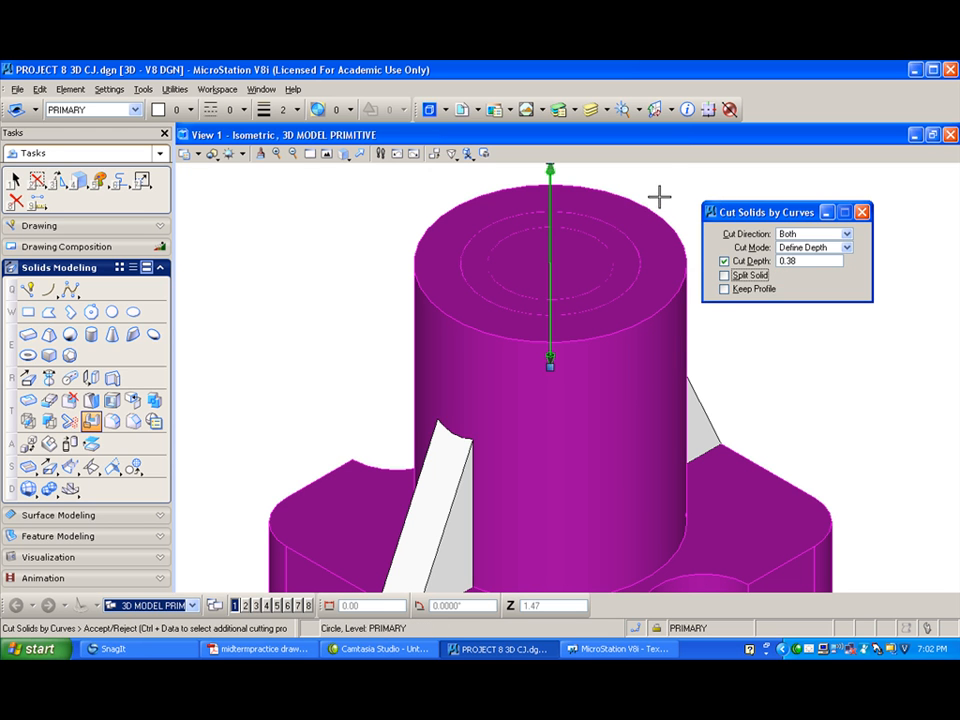
click(669, 187)
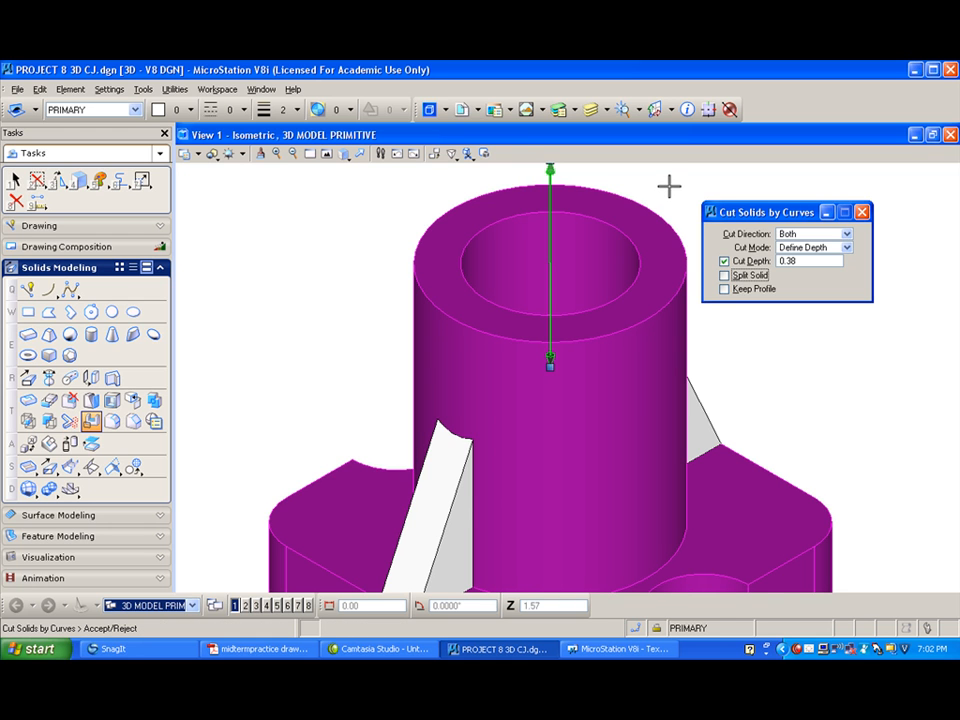
click(668, 186)
Inspect the counterbore and through hole from several angles and the Front view in the Transparent with Shadows display style
click(345, 158)
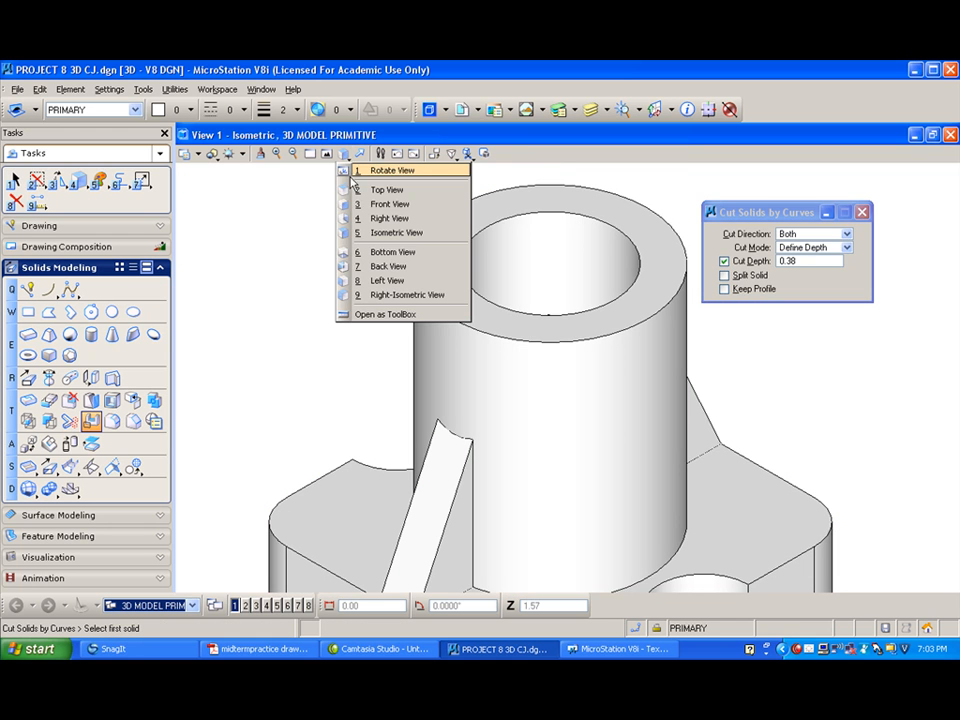
click(378, 170)
mouse_move(346, 217)
mouse_down()
mouse_move(347, 255)
mouse_move(390, 289)
mouse_move(459, 285)
mouse_move(482, 339)
mouse_move(497, 339)
mouse_move(529, 302)
mouse_up()
click(213, 154)
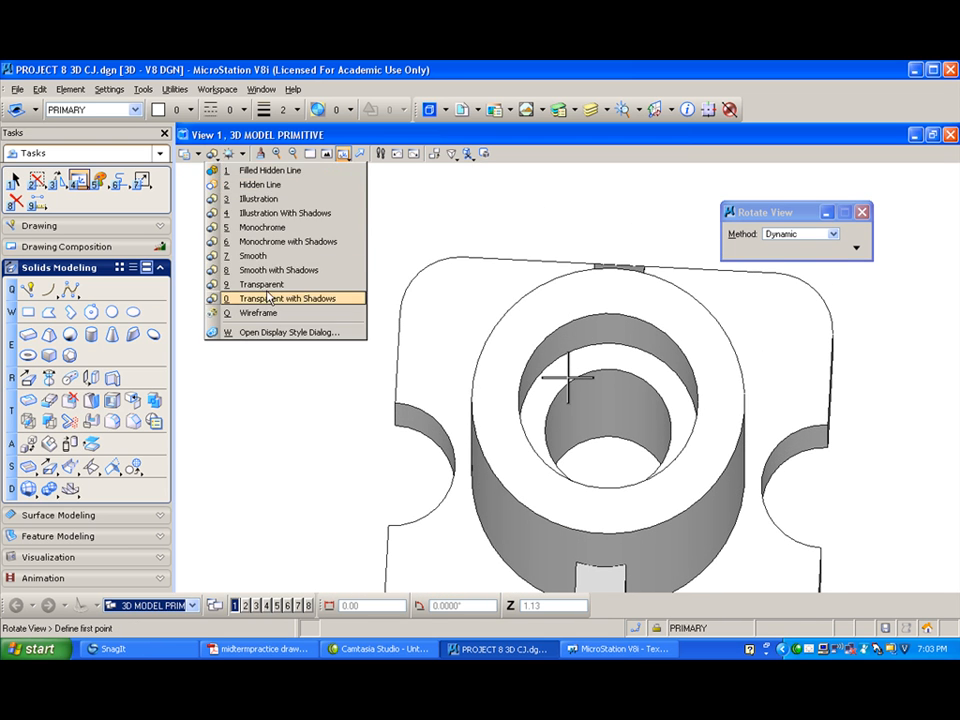
click(265, 298)
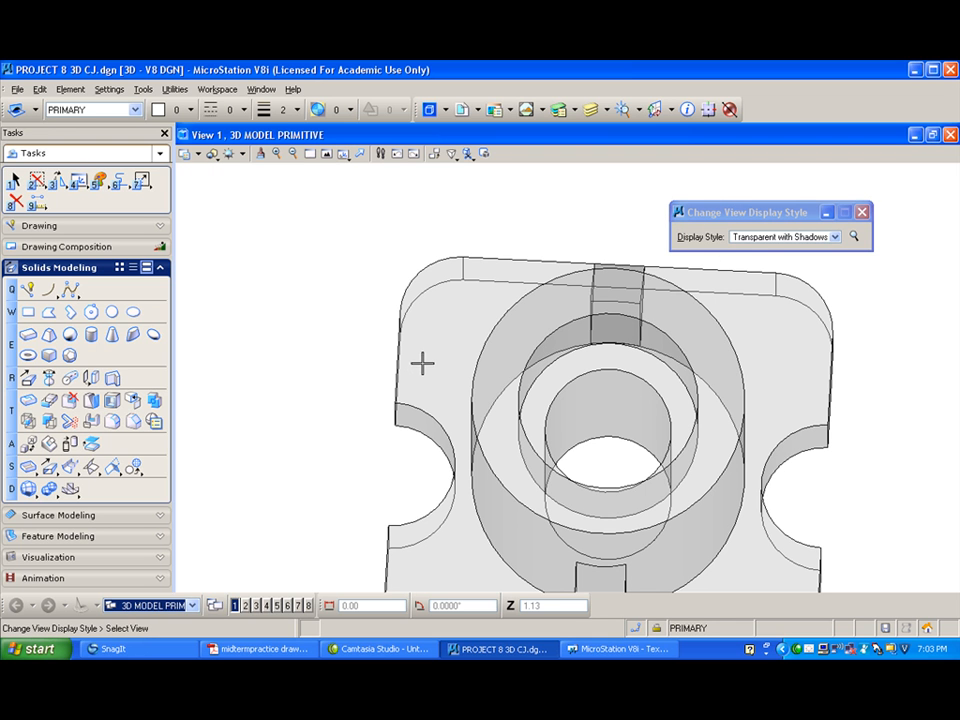
click(342, 155)
drag(452, 324, 296, 197)
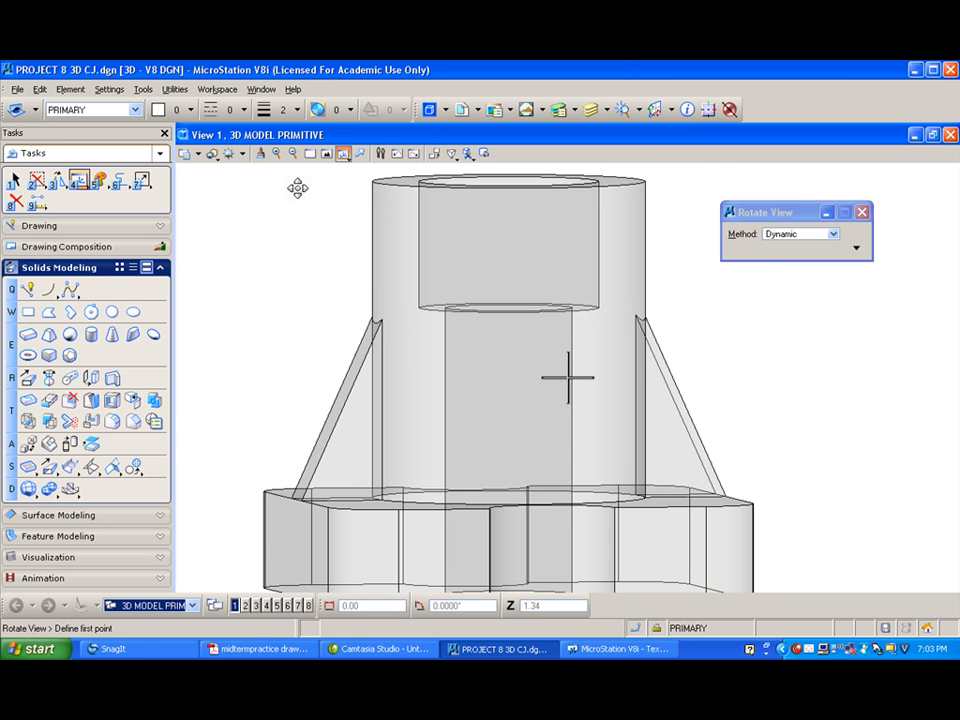
drag(343, 154, 350, 210)
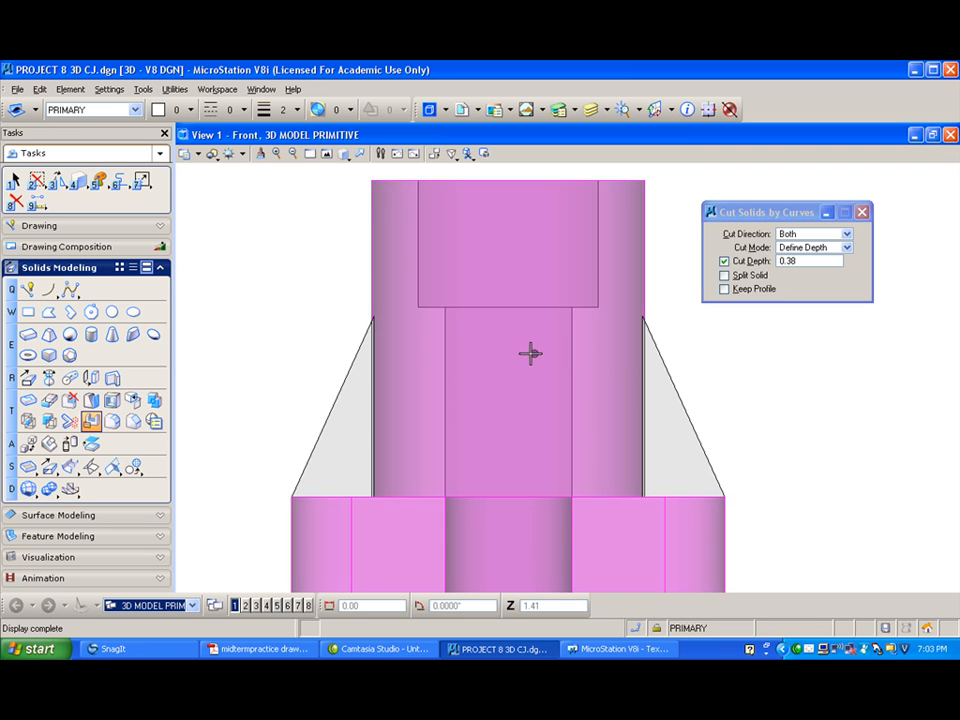
scroll(313, 274, down, 2)
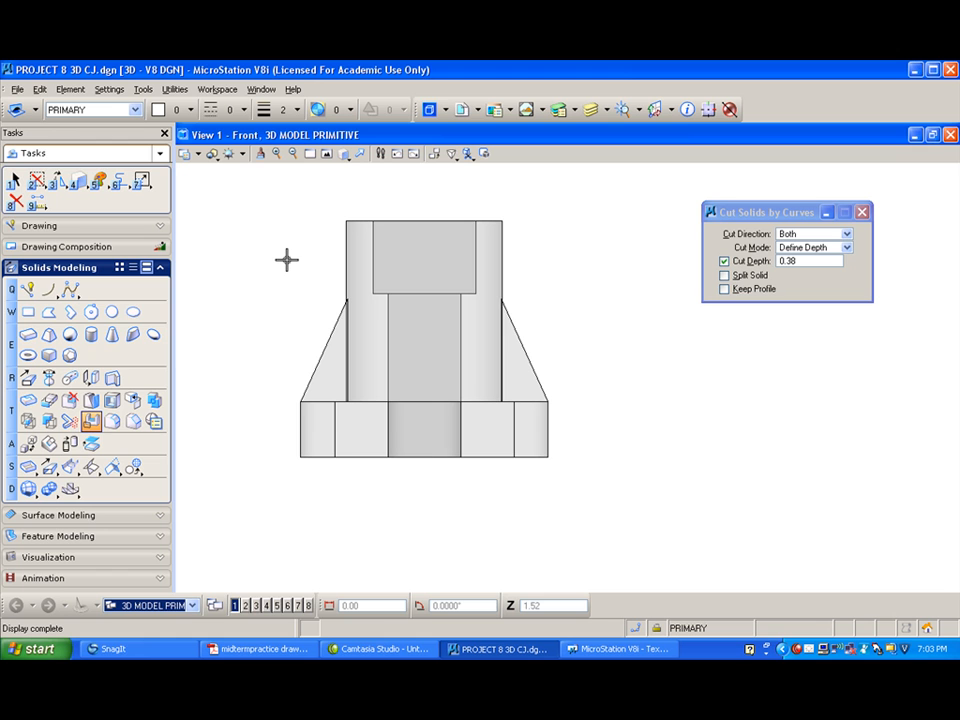
Create a new level named "2d top view" in the Level Manager
click(559, 111)
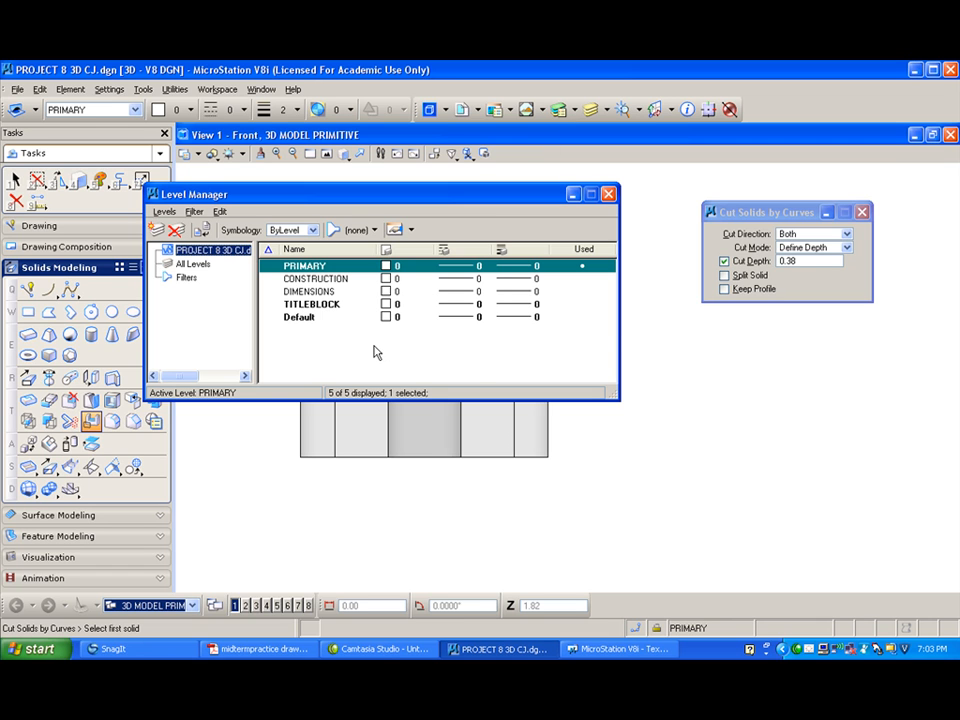
right_click(376, 352)
click(418, 348)
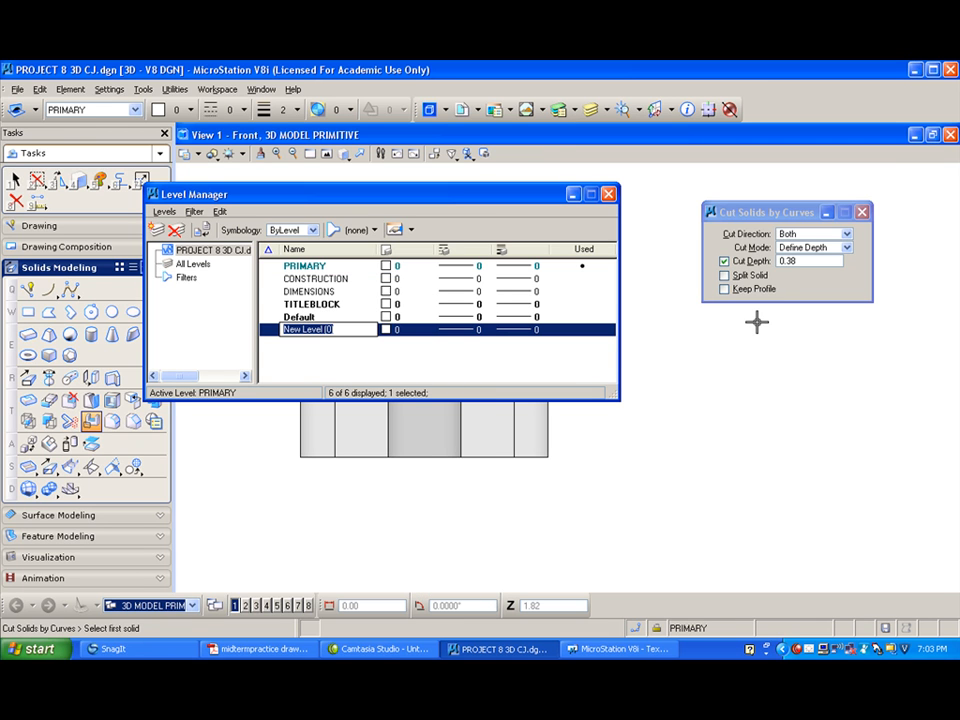
text(2d top view)
click(514, 375)
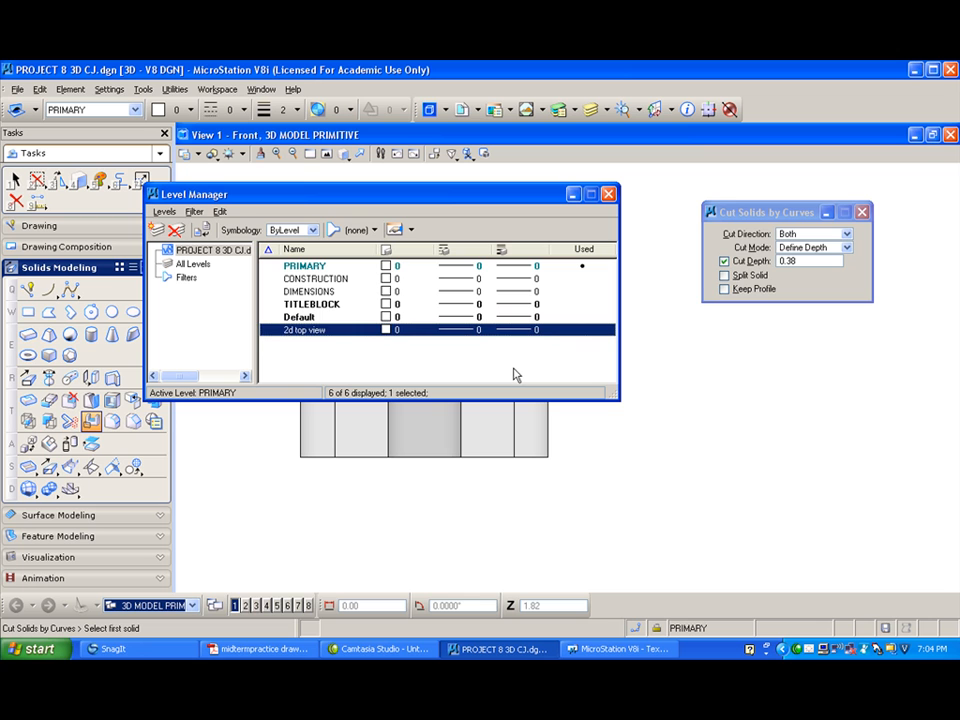
Add another level named "2d front view"
right_click(351, 362)
click(385, 362)
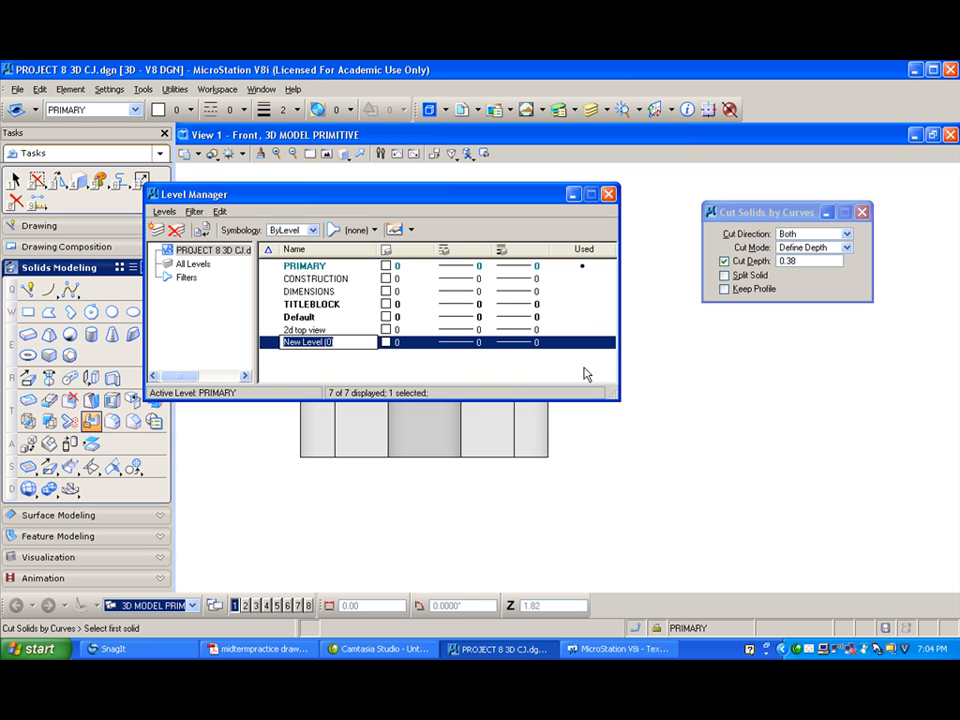
text(2d front)
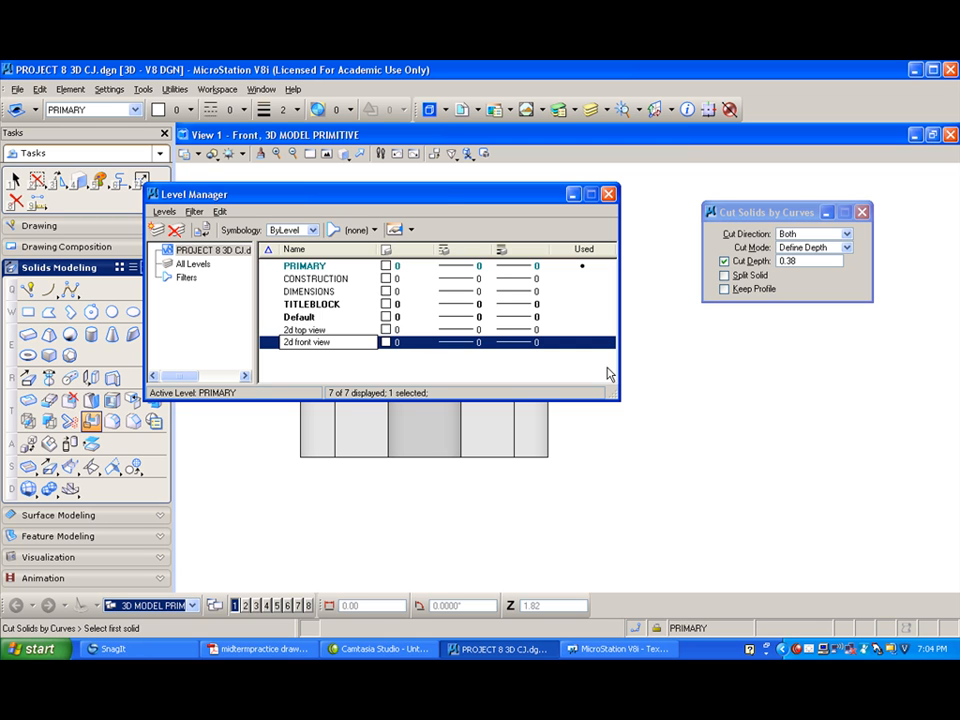
text( view)
key(Return)
Add a level named "2d right side view" and close the Level Manager
right_click(458, 364)
click(502, 371)
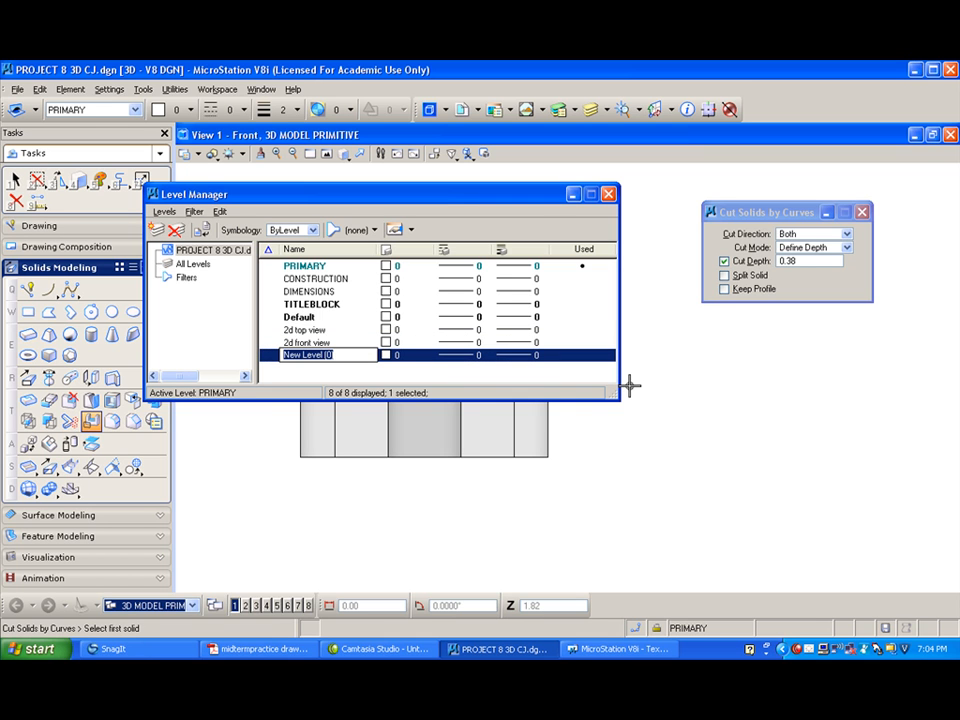
text(2d right side view)
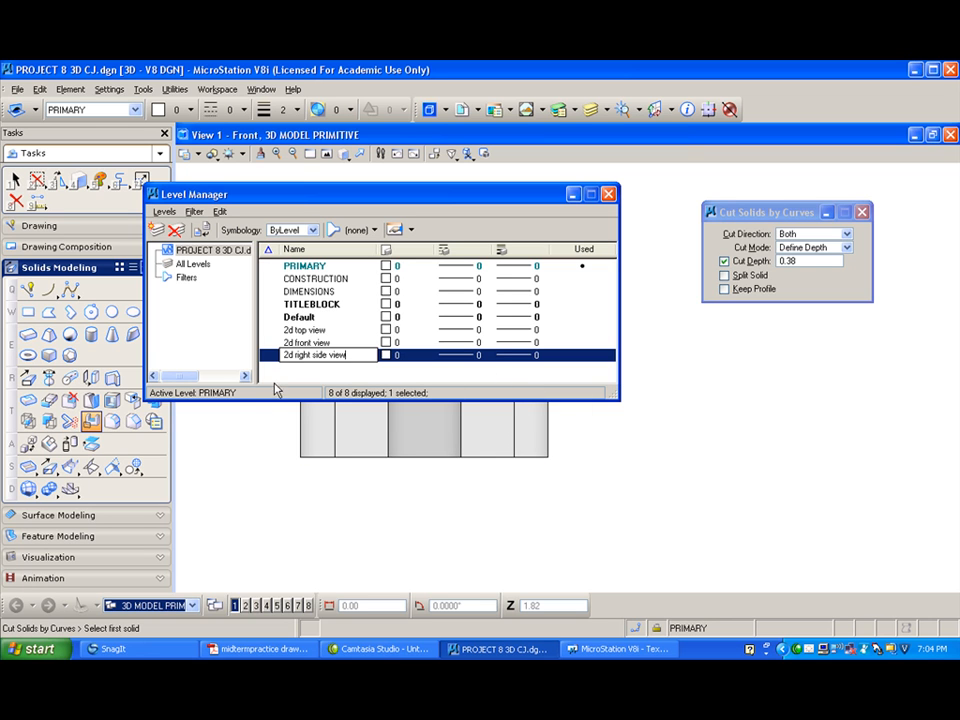
key(Return)
click(300, 330)
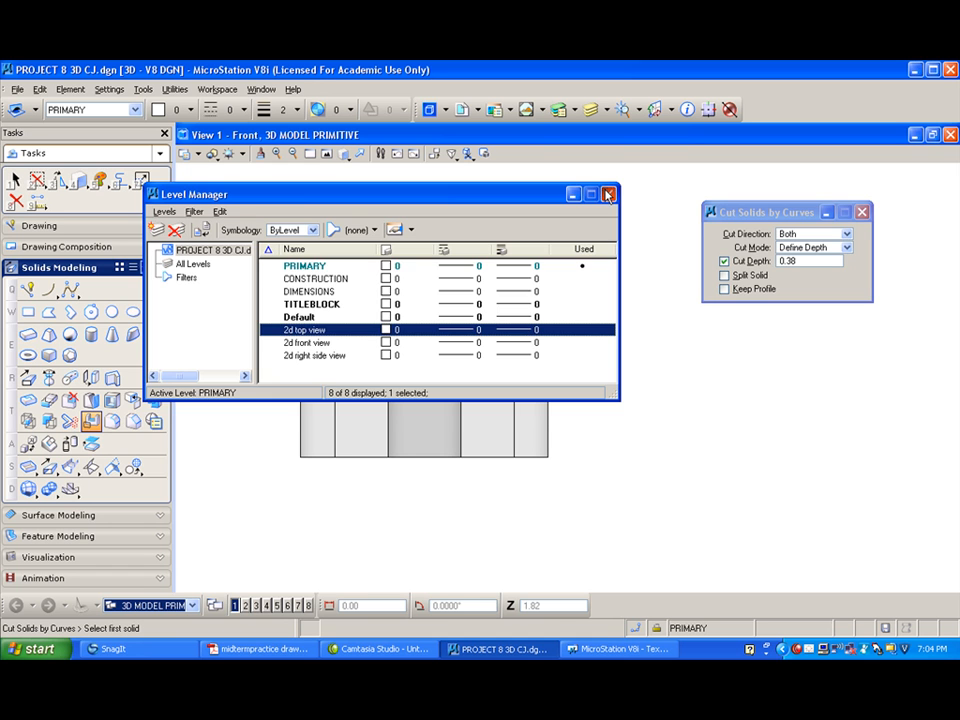
click(608, 194)
Switch View 1 to the Top view and fit the whole model in it
click(344, 153)
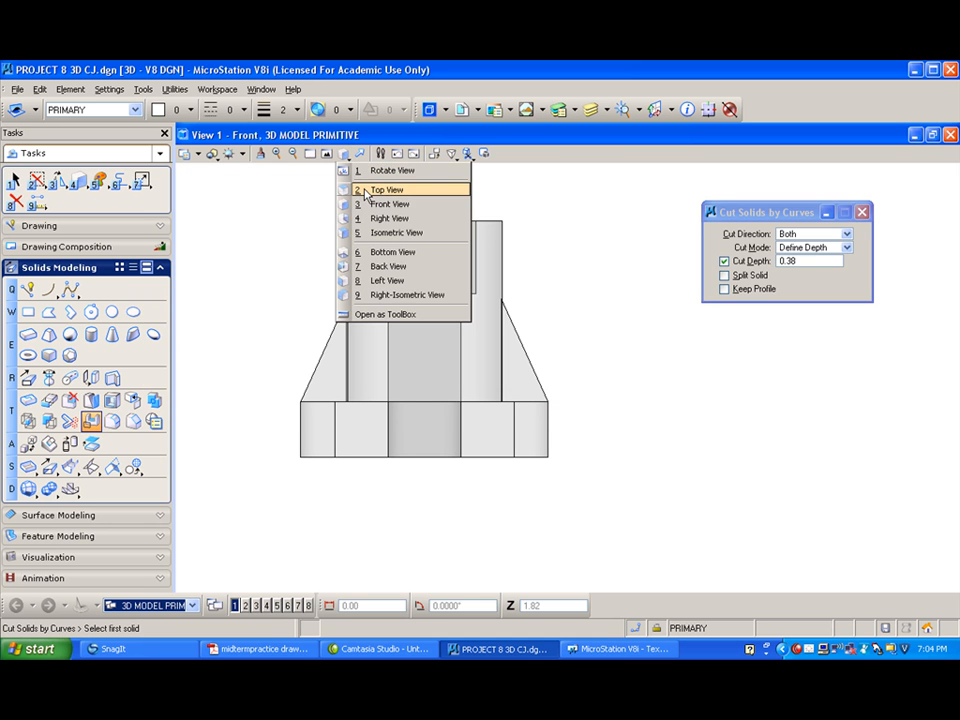
click(366, 190)
click(311, 154)
click(326, 154)
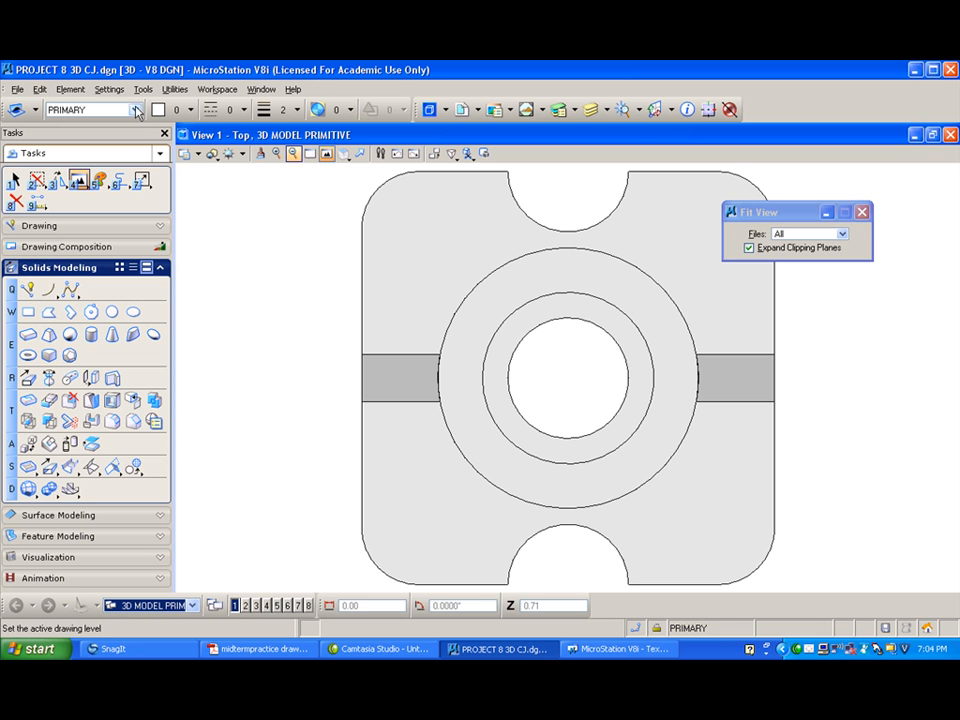
Start a Visible Edges export of View 1 and set its output to the Active File
click(17, 90)
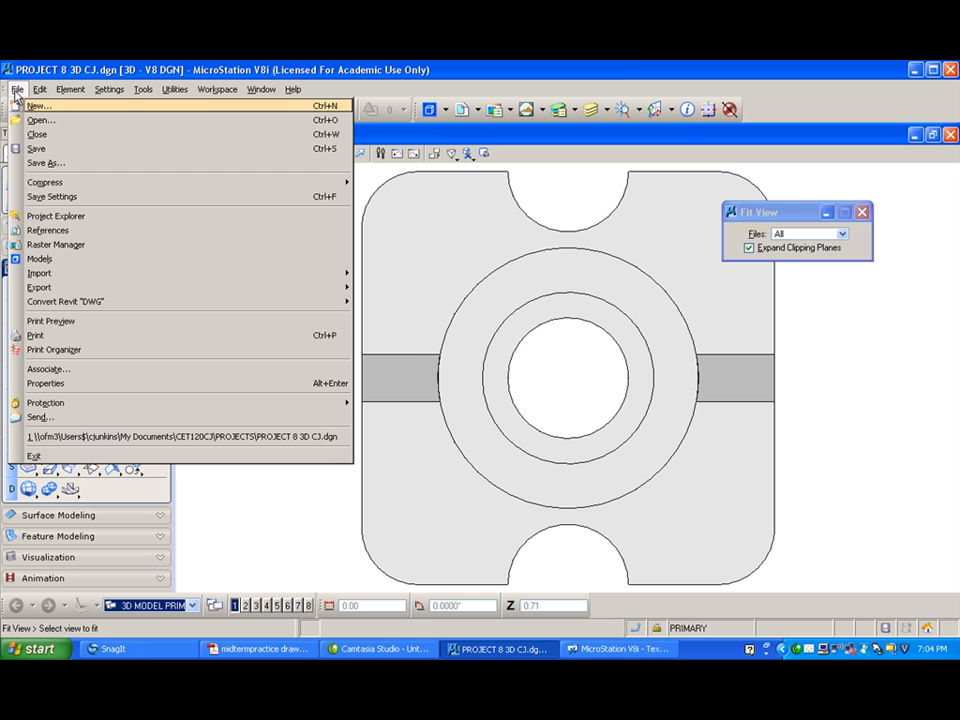
mouse_move(77, 287)
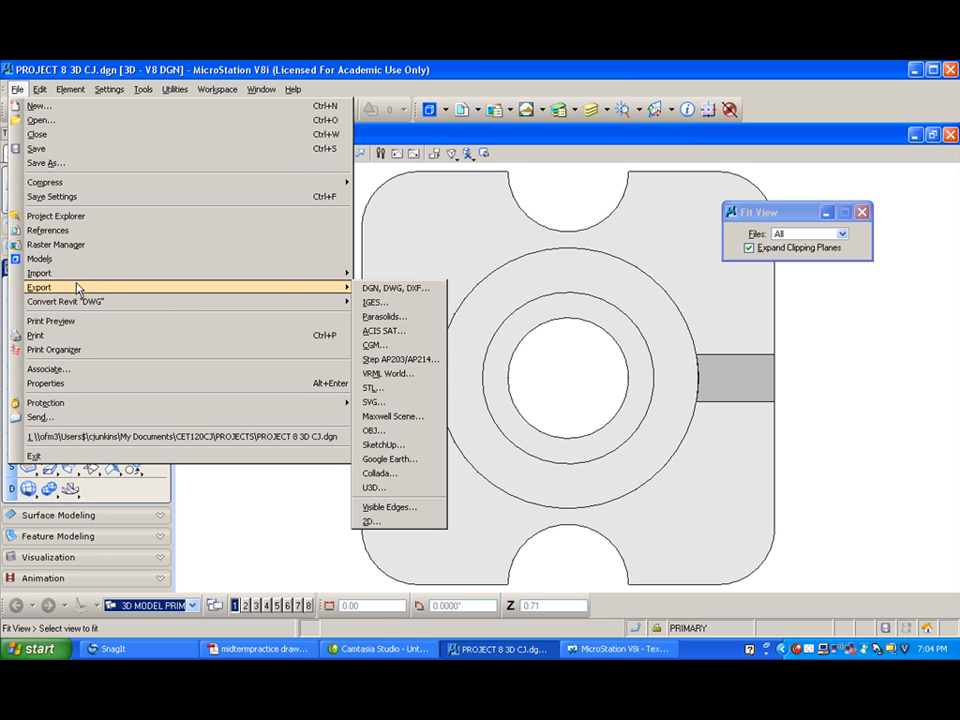
mouse_move(334, 287)
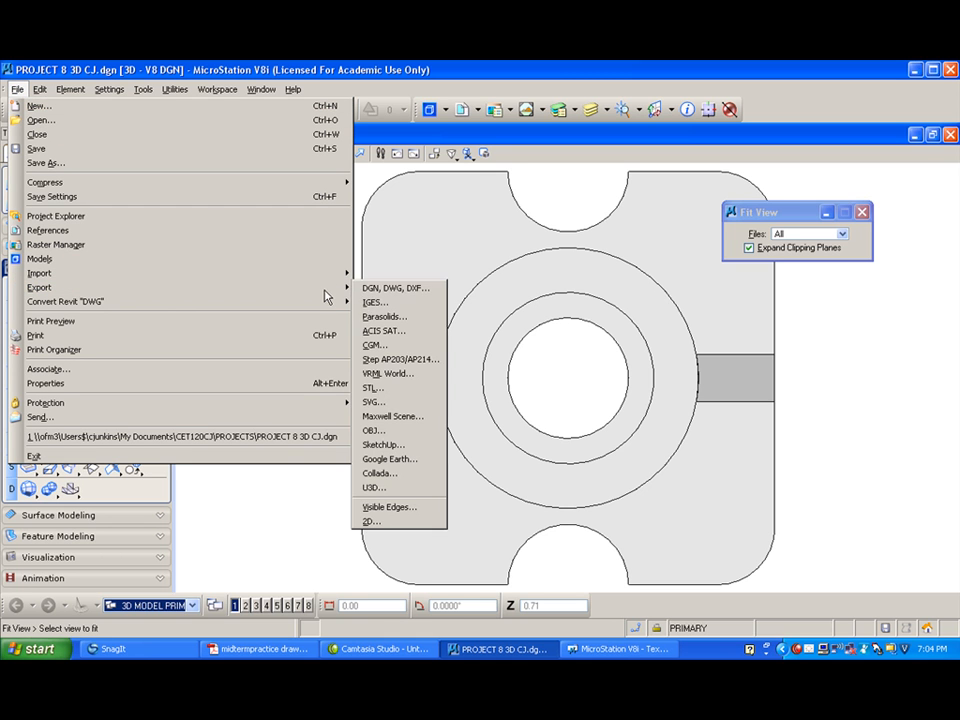
click(405, 507)
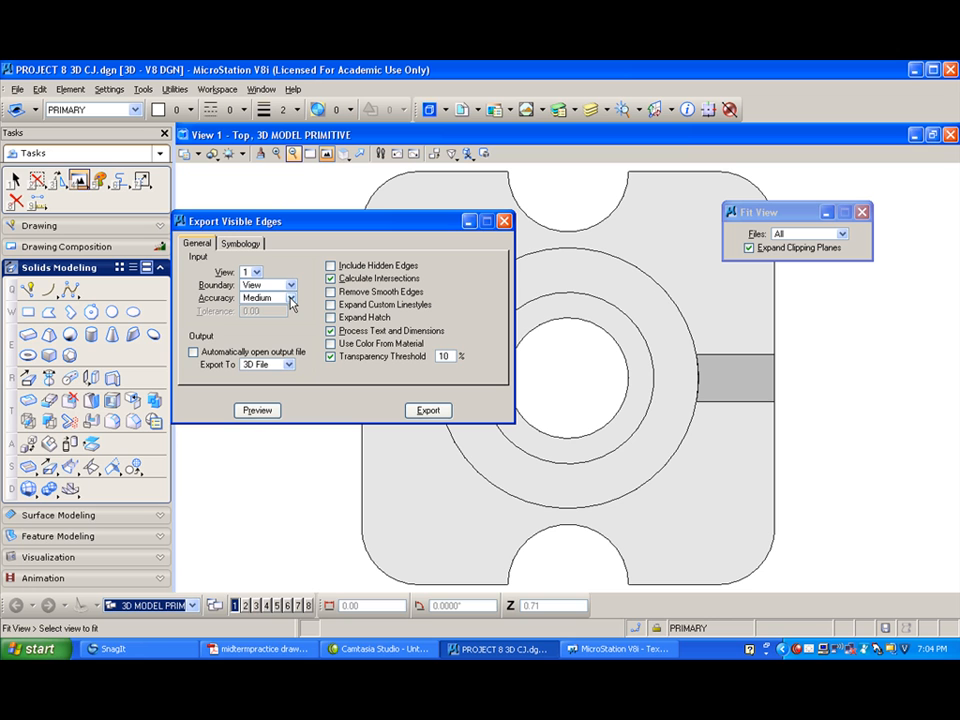
click(288, 366)
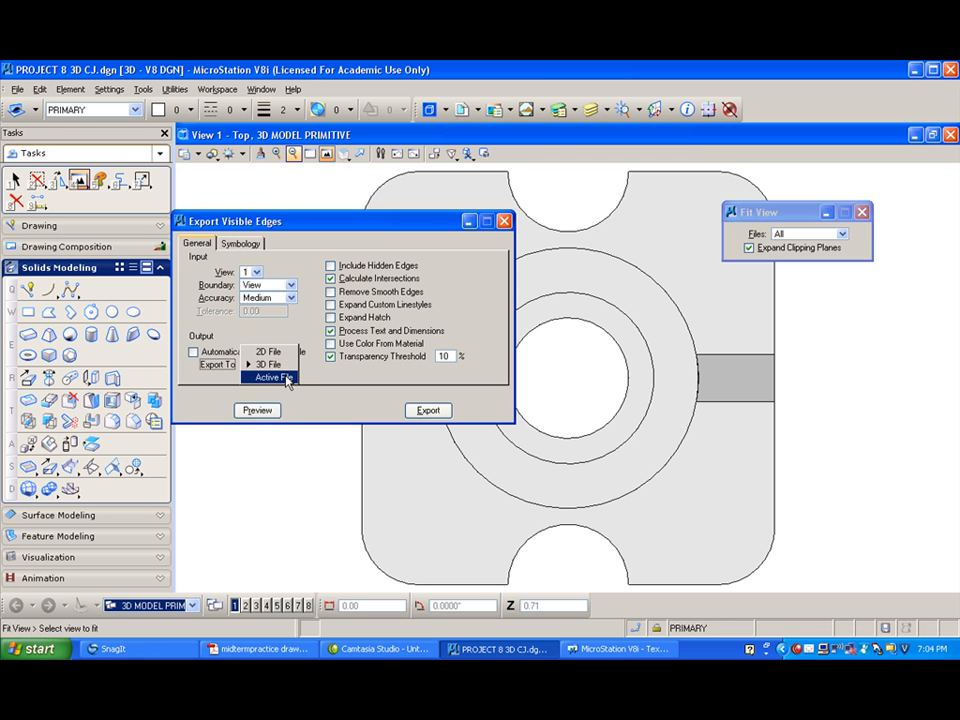
click(288, 378)
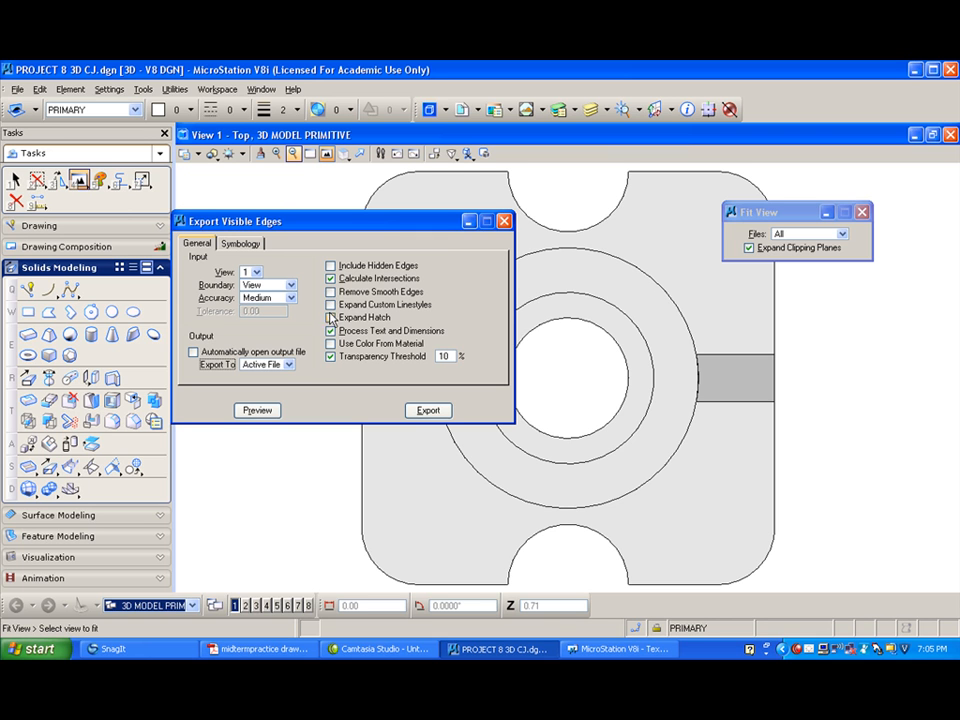
Override the visible edge symbology with level "2d top view", color 2 (green) and line style 0
click(244, 244)
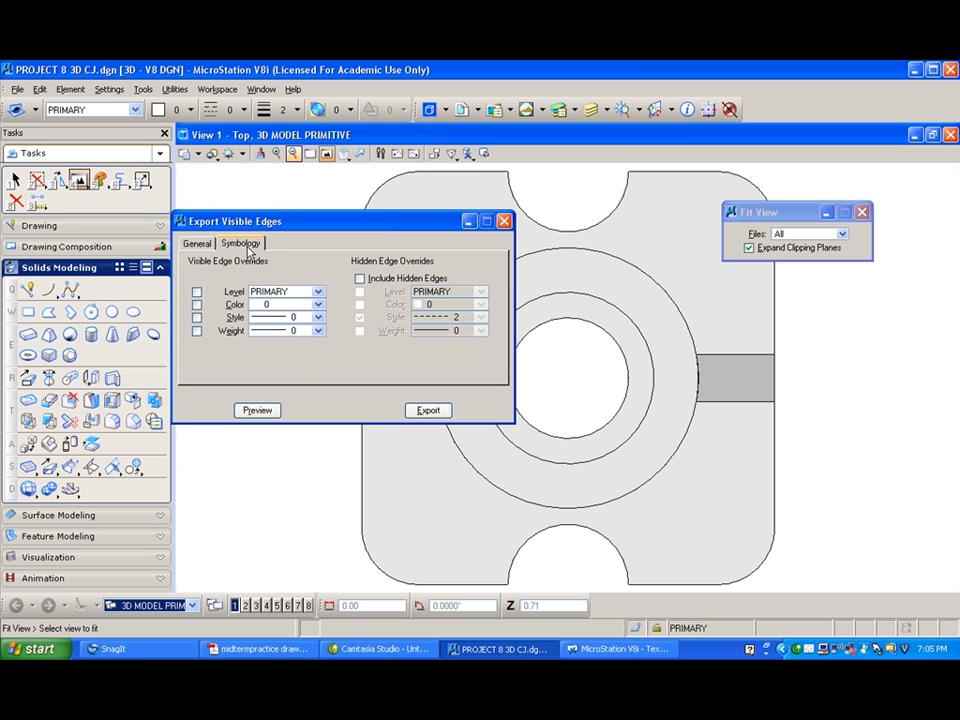
click(197, 292)
click(317, 292)
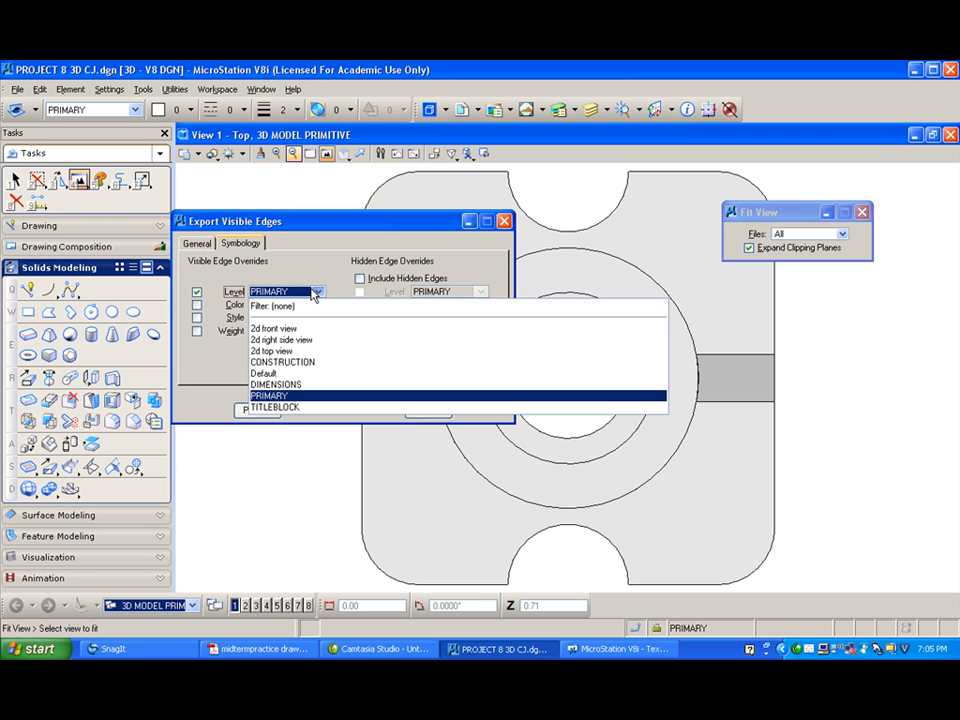
click(277, 351)
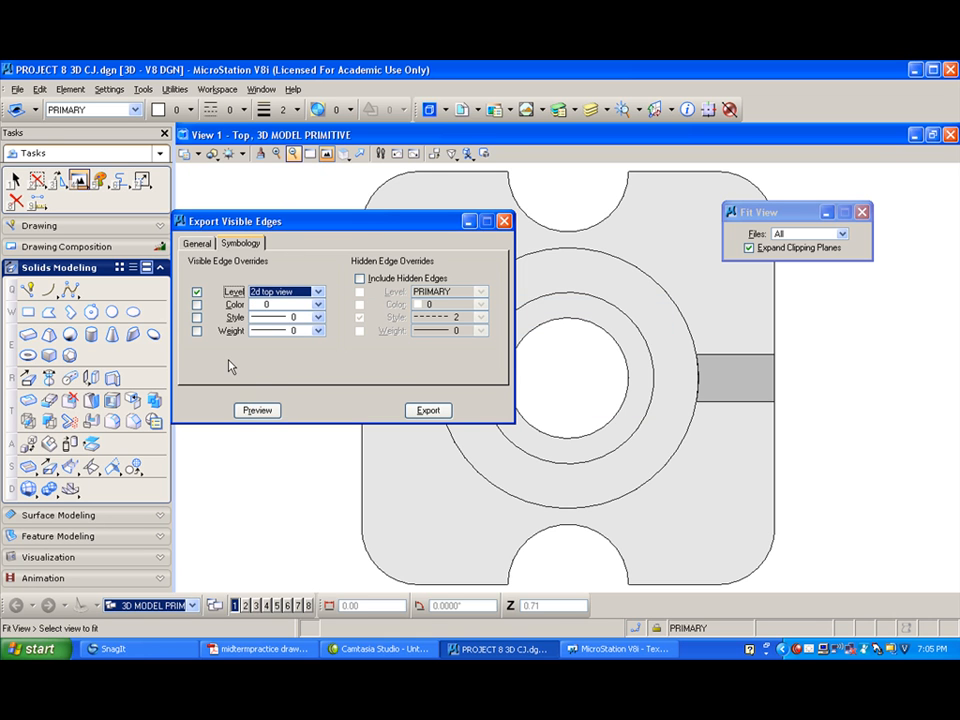
click(197, 304)
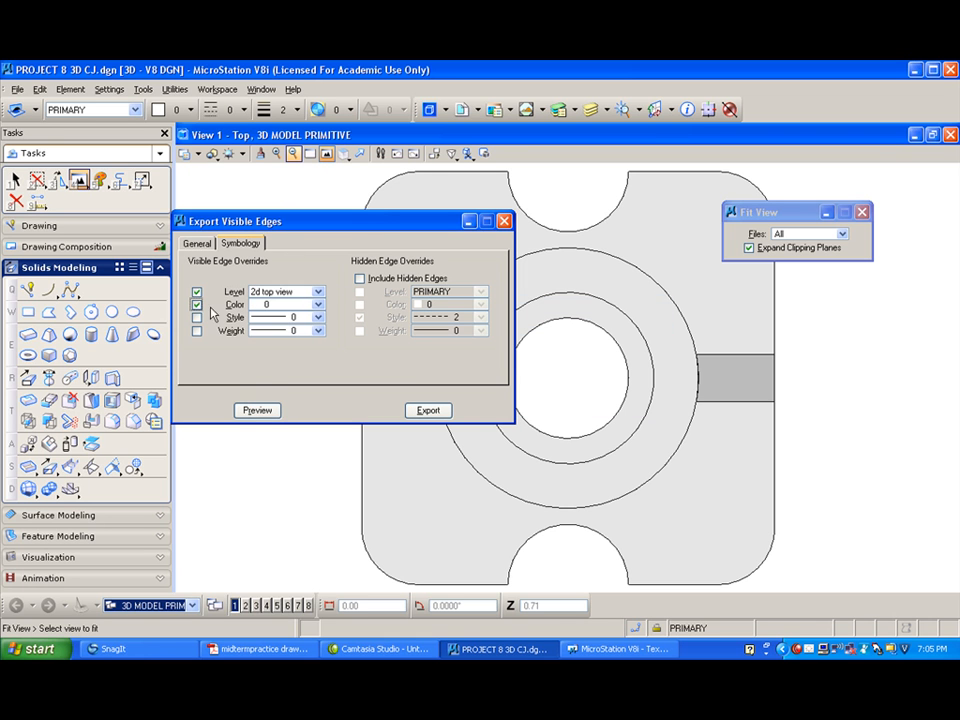
click(318, 305)
click(262, 365)
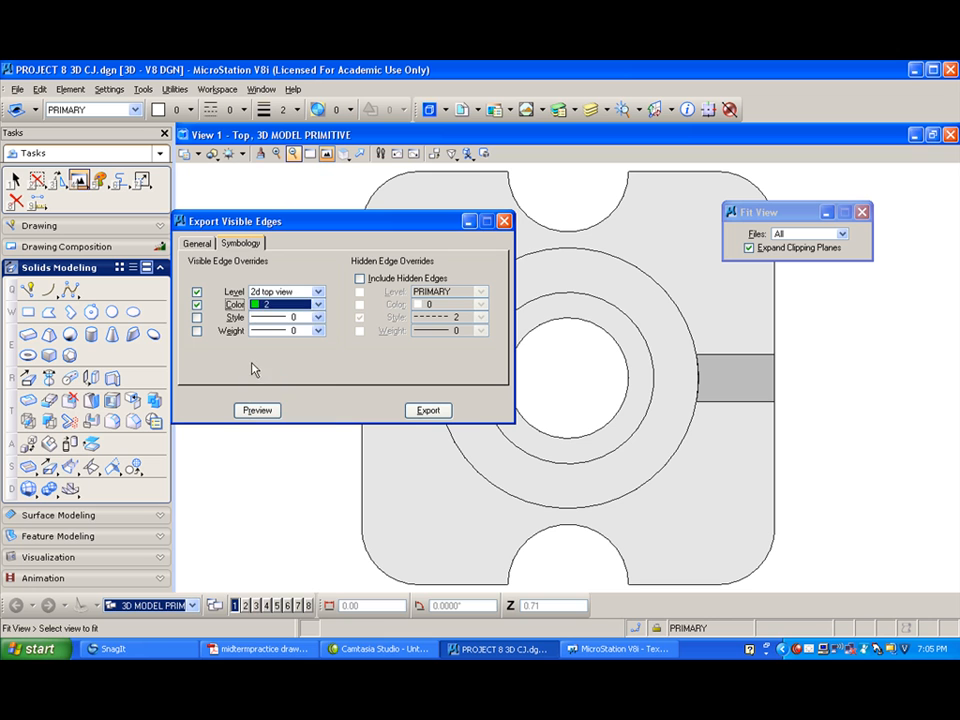
click(197, 317)
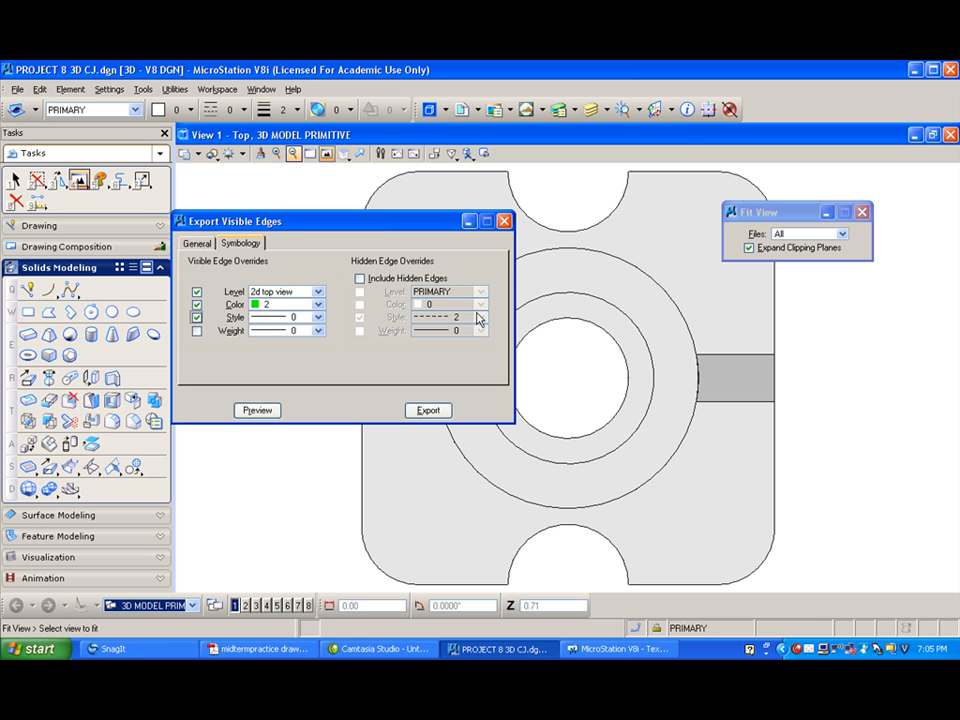
Preview the visible edges, export them to the active file and close the Export Visible Edges dialog
click(258, 412)
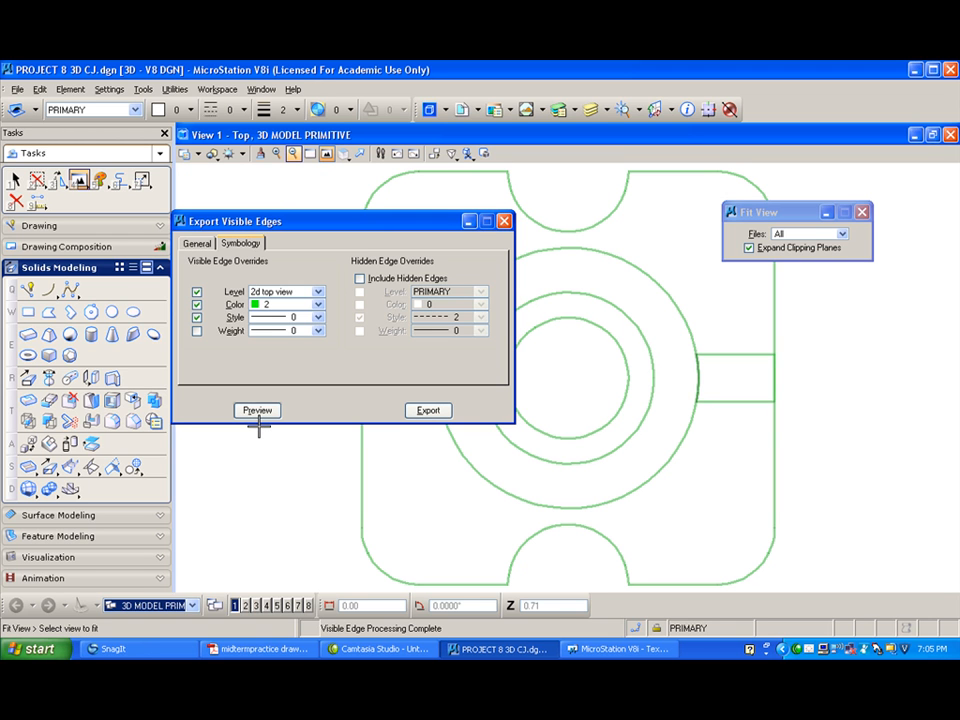
mouse_move(351, 220)
mouse_down()
mouse_move(620, 353)
mouse_move(949, 350)
mouse_move(456, 257)
mouse_move(367, 209)
mouse_up()
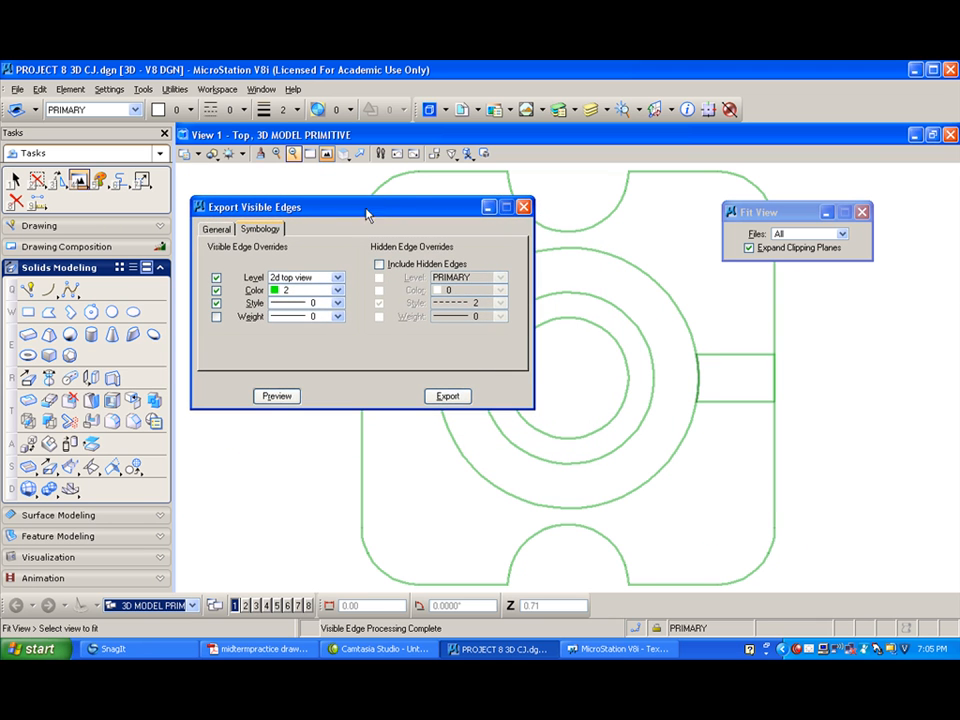
click(446, 396)
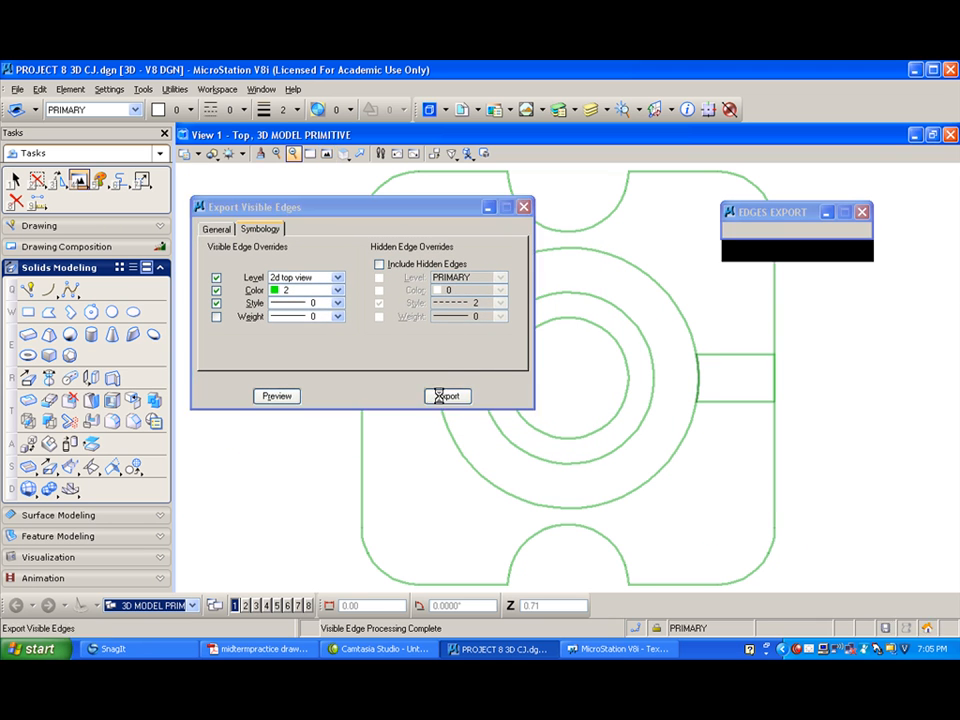
click(525, 208)
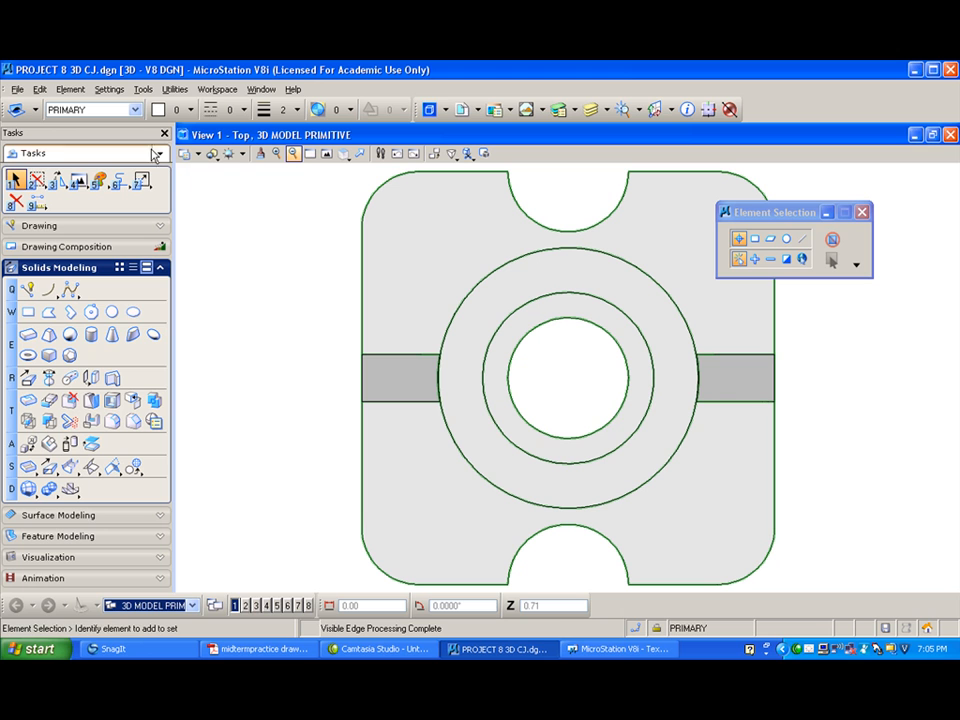
Make "2d top view" the active level and hide the other levels to inspect the exported edges alone
click(606, 110)
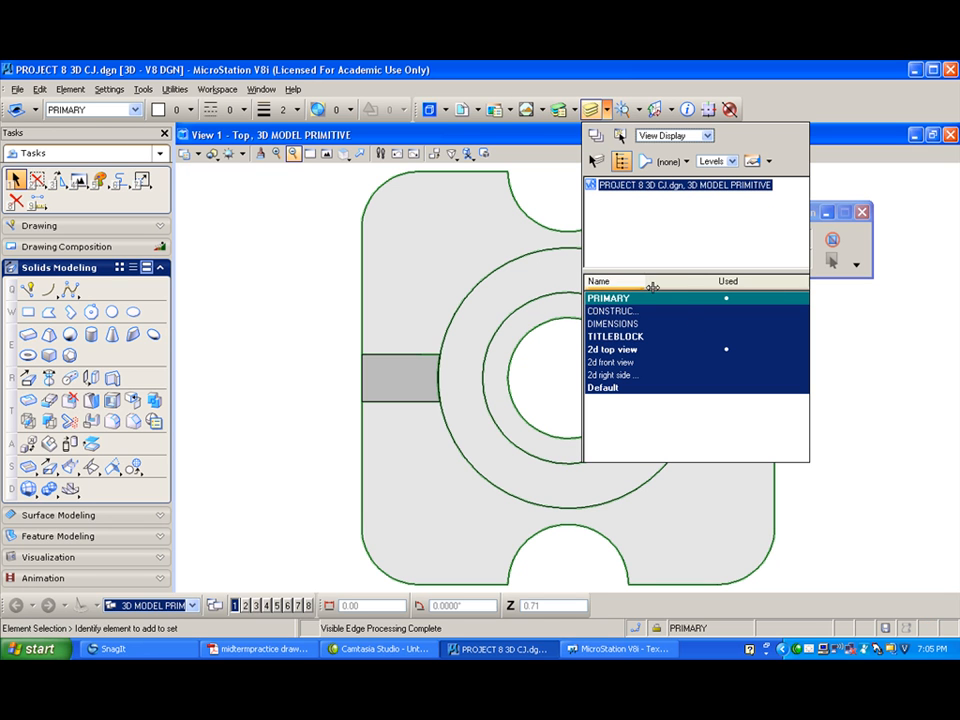
double_click(619, 352)
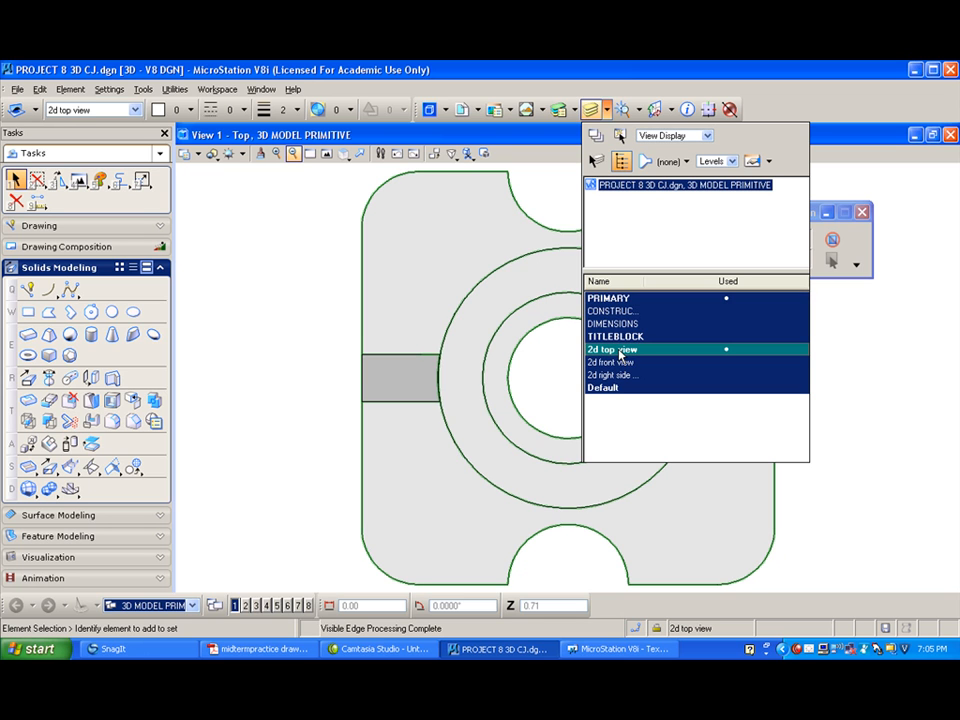
drag(623, 334, 628, 388)
click(249, 264)
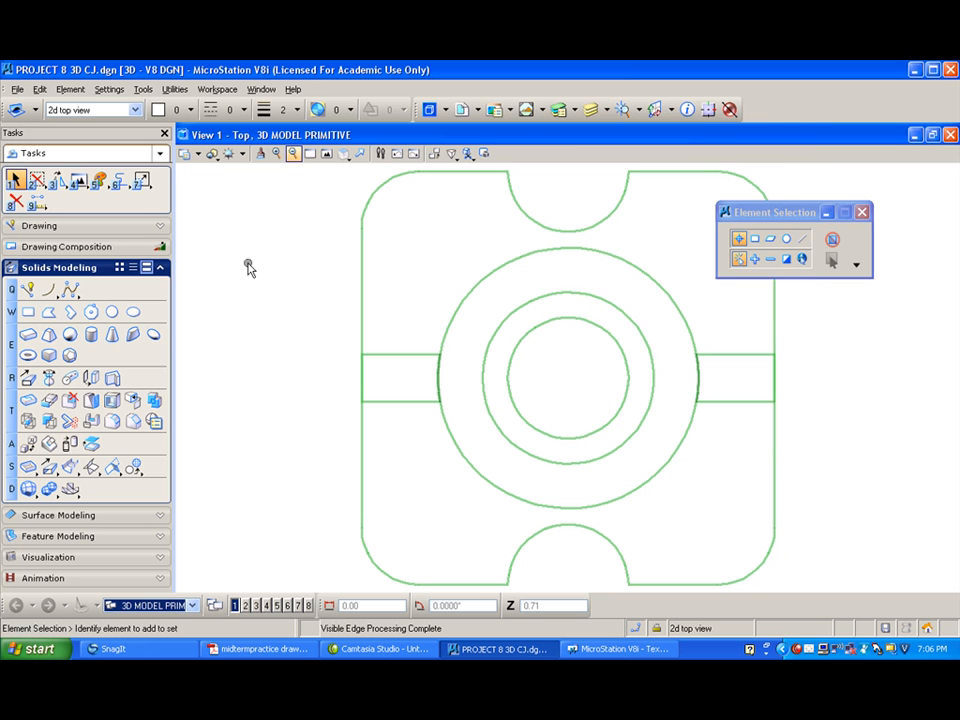
scroll(446, 388, up, 3)
scroll(445, 380, down, 3)
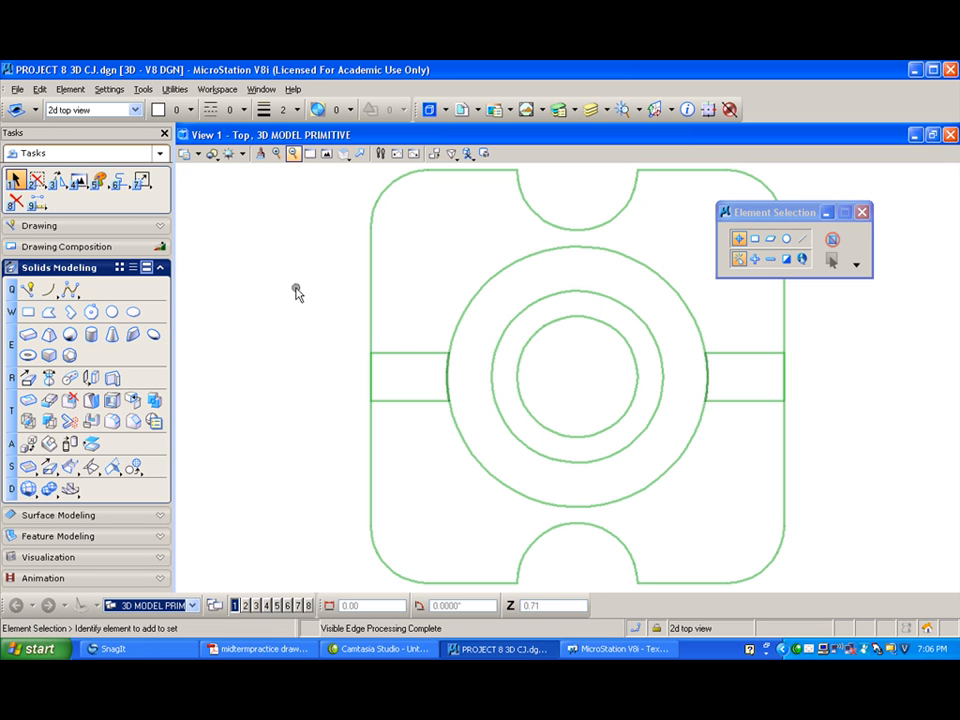
click(559, 110)
drag(300, 197, 307, 270)
click(370, 185)
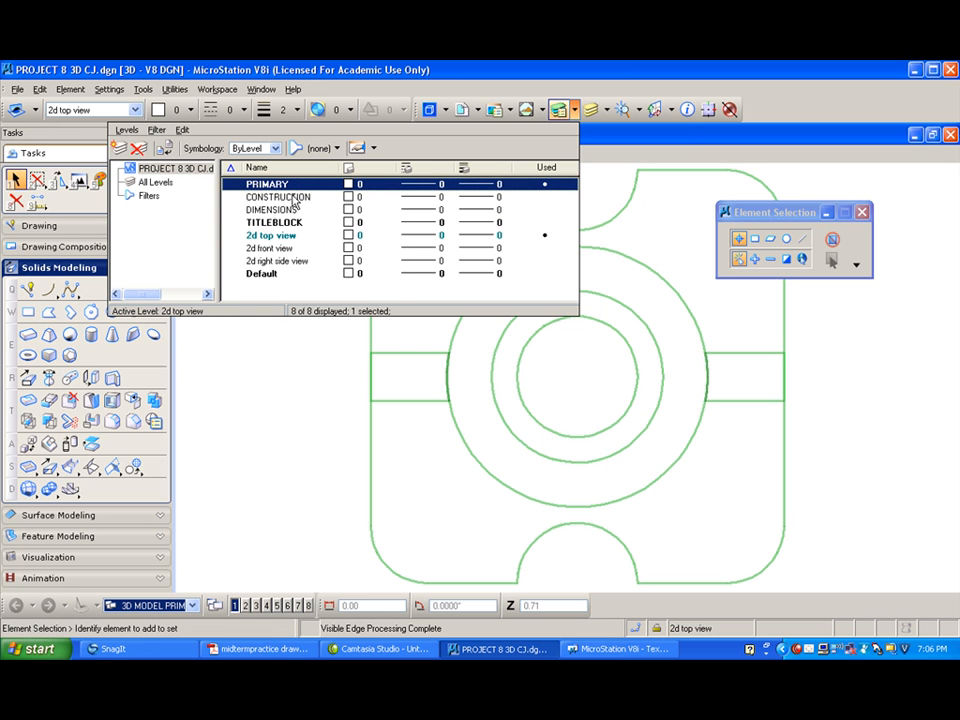
click(296, 209)
Turn the display of the hidden levels back on so the solid shows together with the exported edges
click(593, 110)
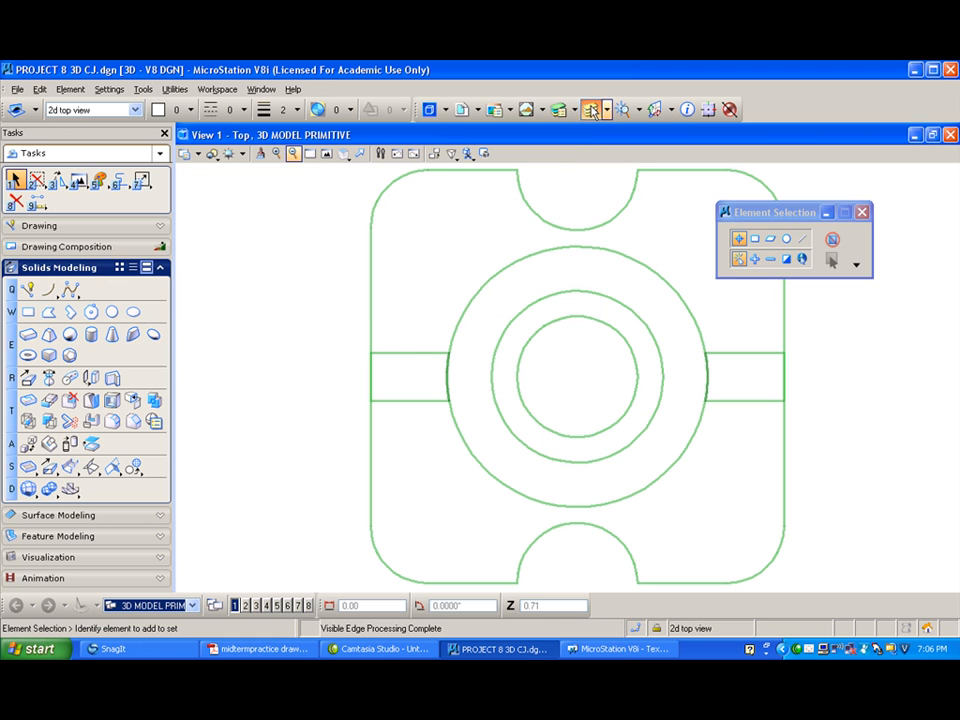
click(593, 110)
drag(285, 464, 291, 561)
click(446, 276)
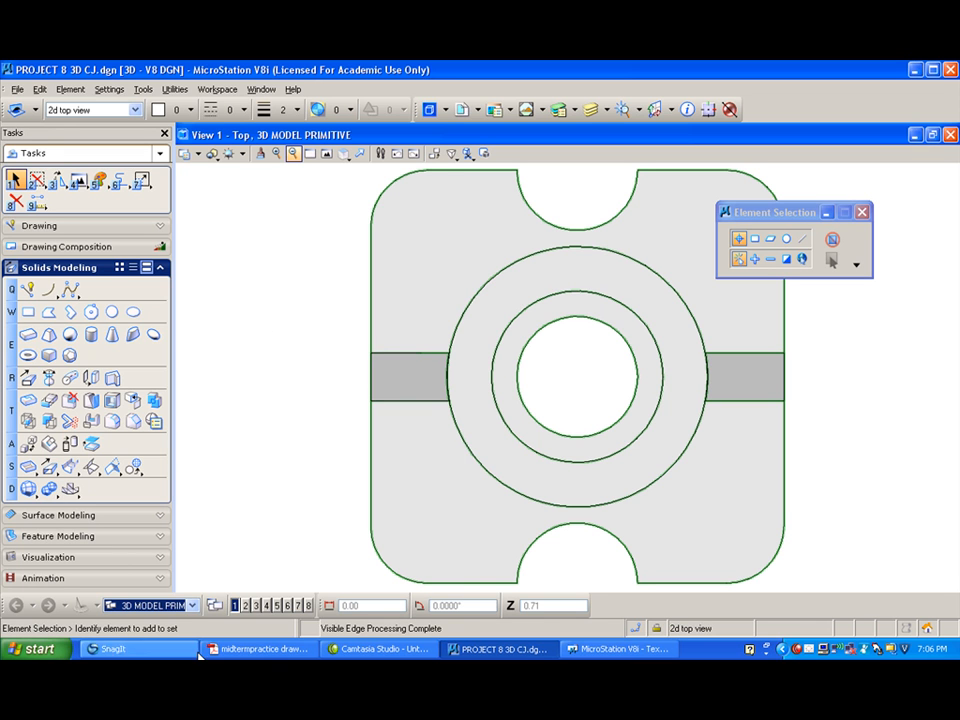
Switch to the 8.5X11 sheet model and fit the sheet in the view
click(192, 605)
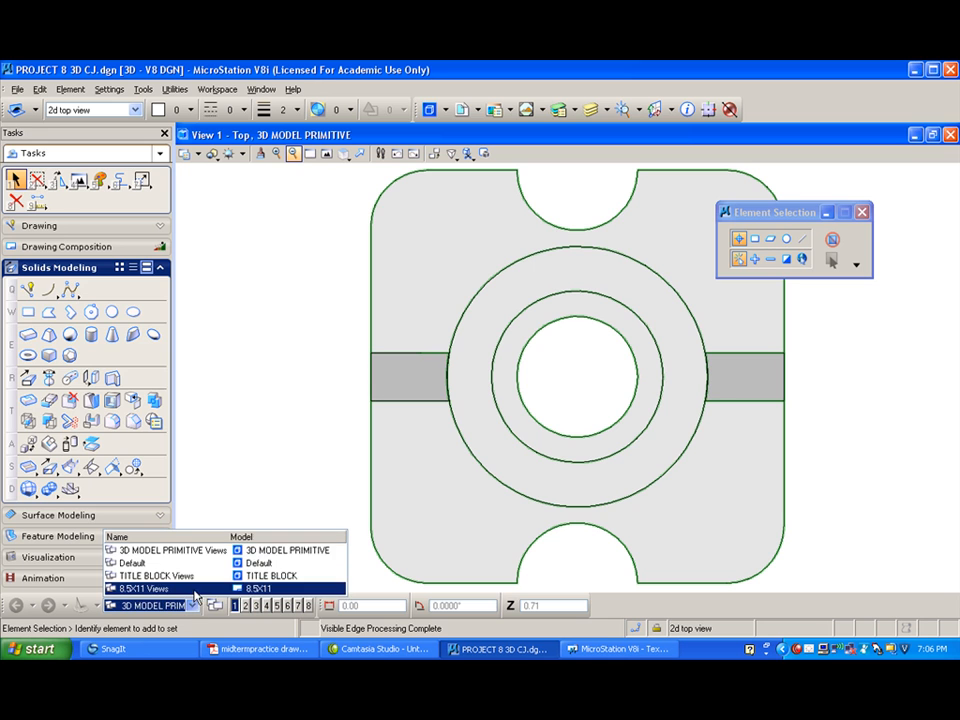
click(150, 588)
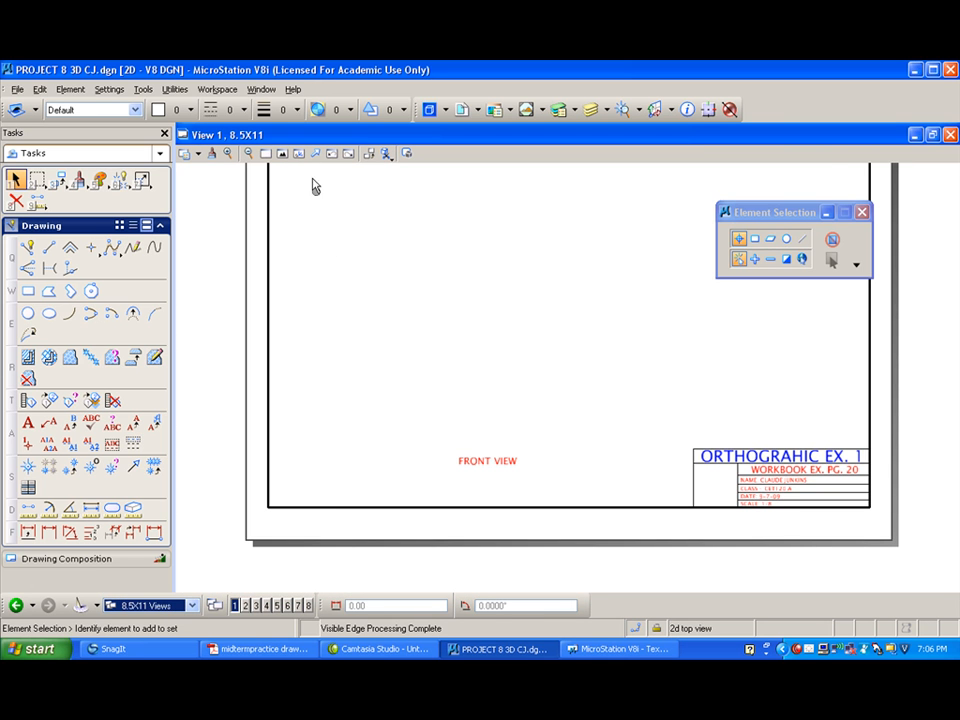
click(283, 153)
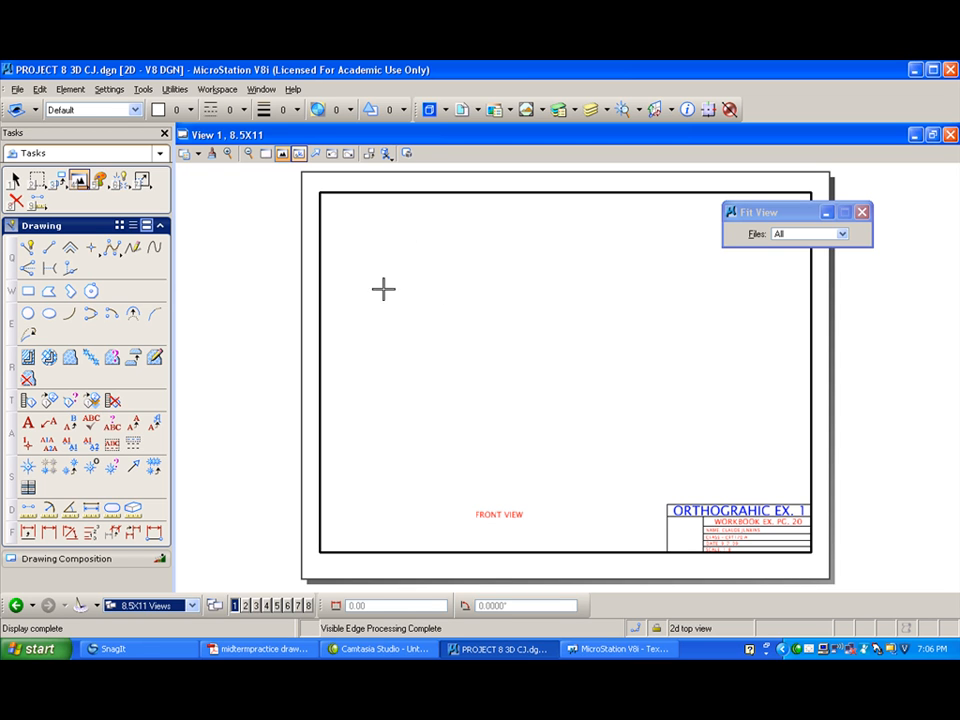
Detach the Default model reference from the 8.5X11 sheet
click(462, 111)
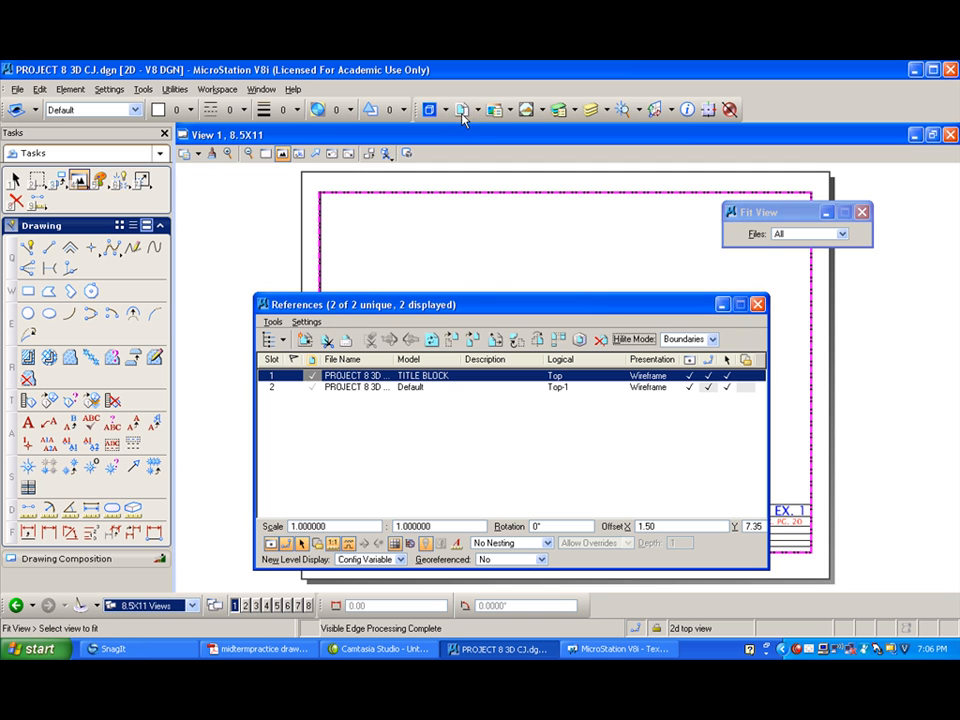
click(413, 390)
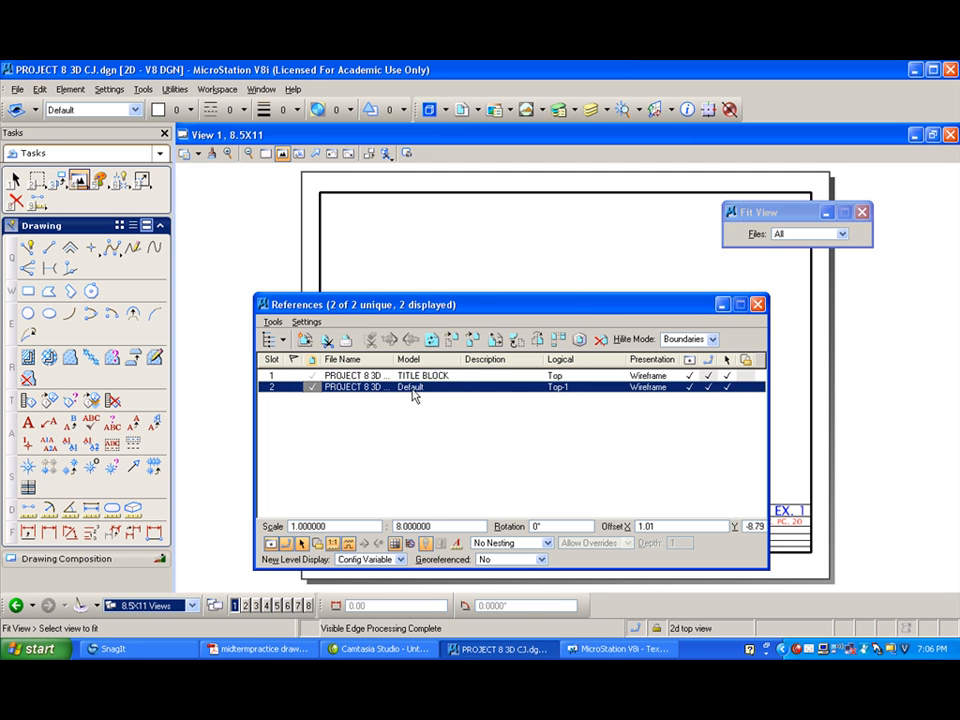
click(600, 341)
click(419, 314)
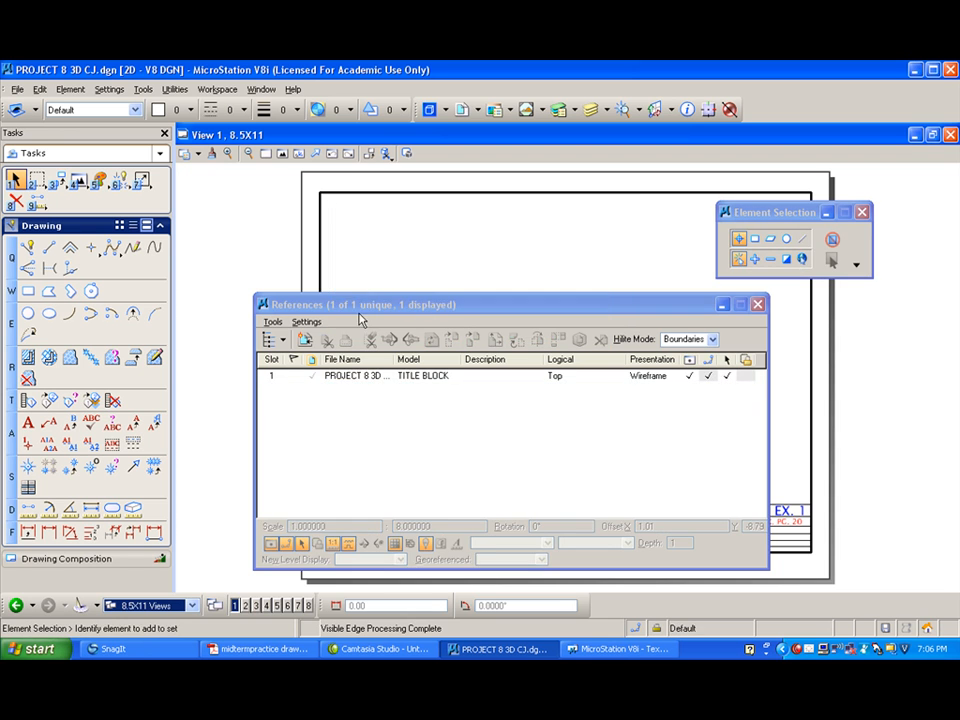
Start attaching a reference to the sheet, choosing PROJECT 8 3D CJ.dgn from the CET120CJ\PROJECTS folder in My Documents
click(303, 340)
click(470, 319)
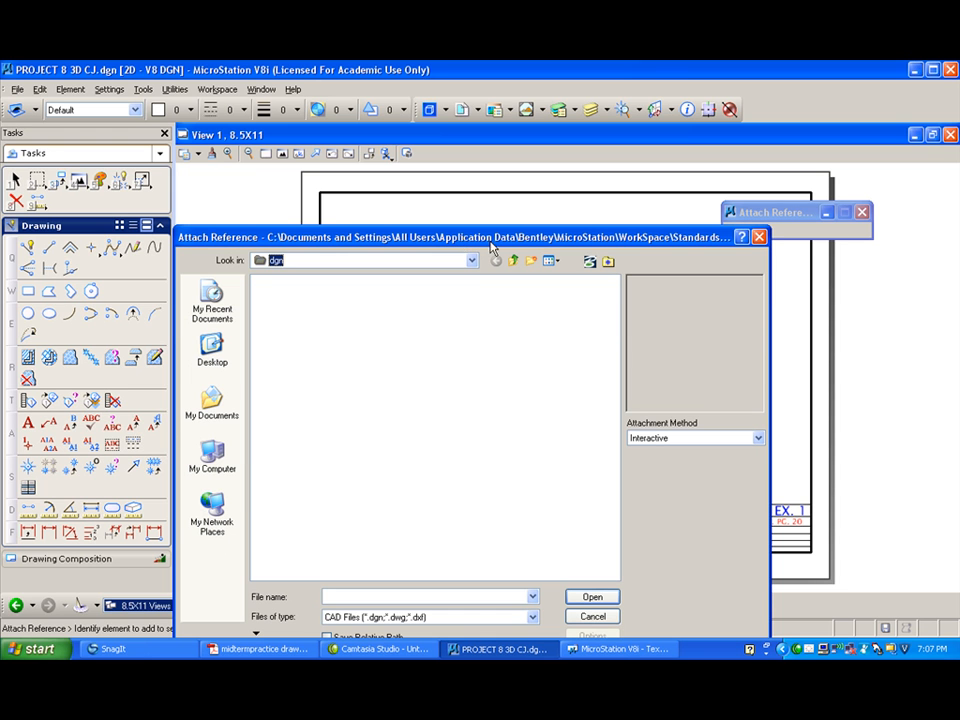
click(471, 260)
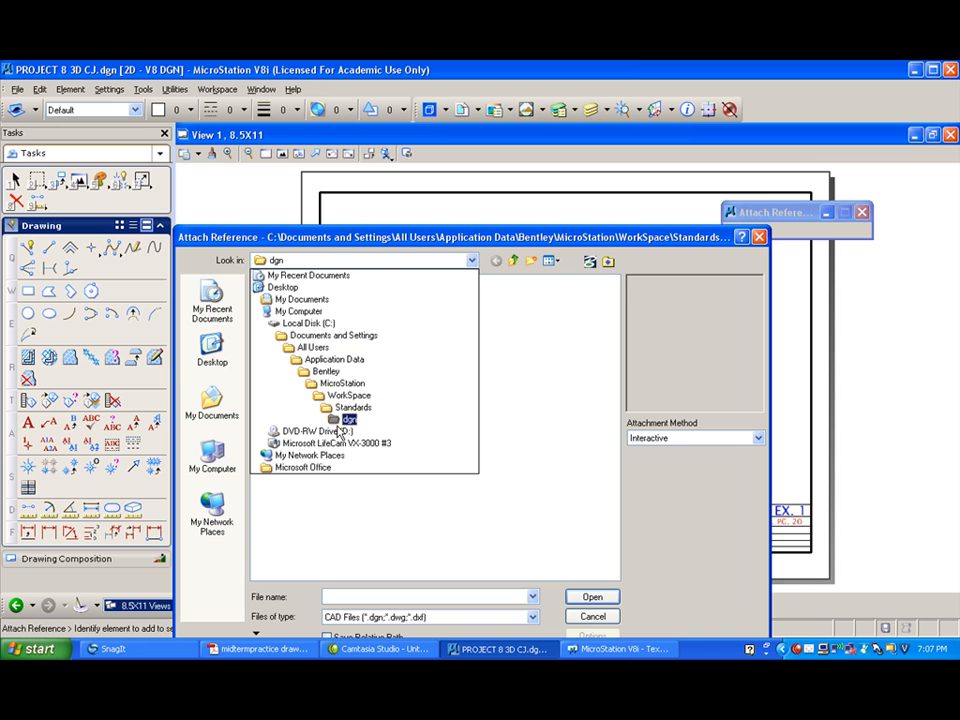
click(302, 299)
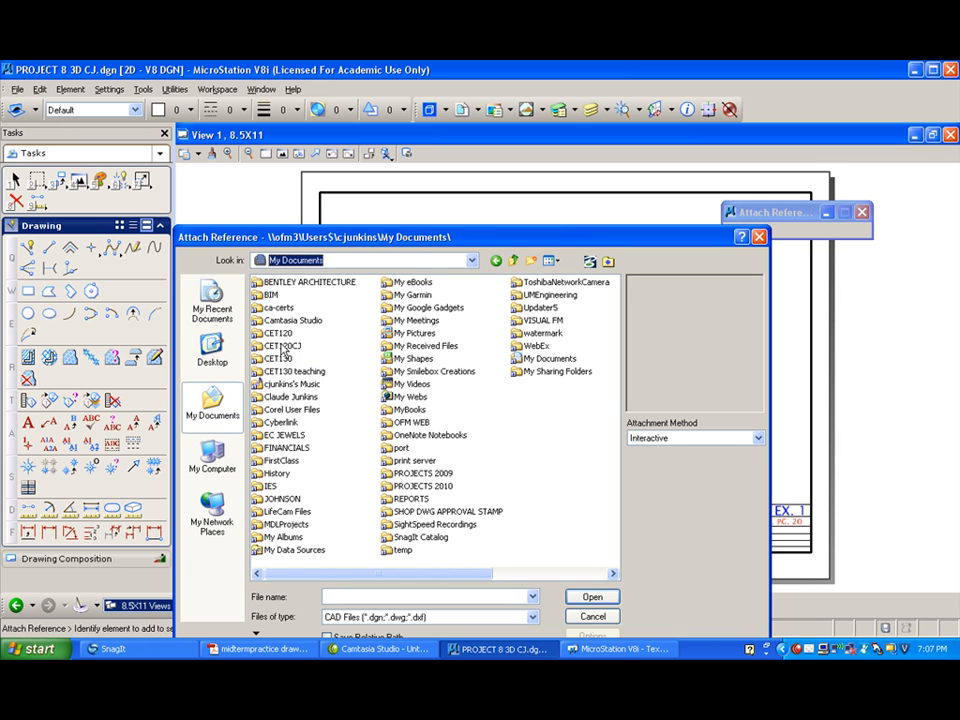
double_click(284, 347)
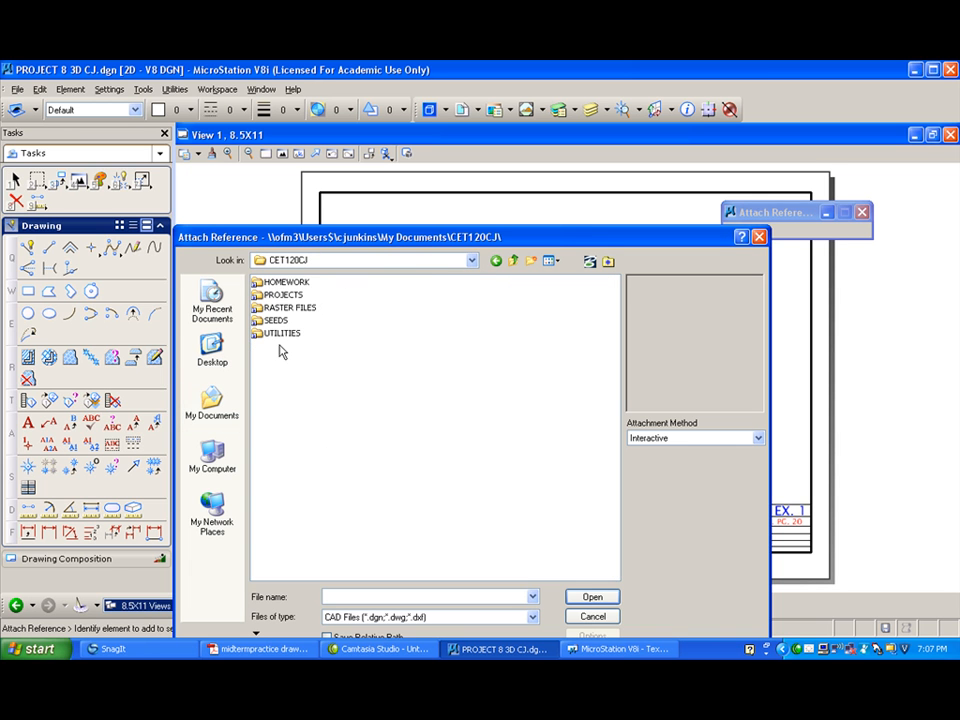
double_click(283, 296)
click(282, 358)
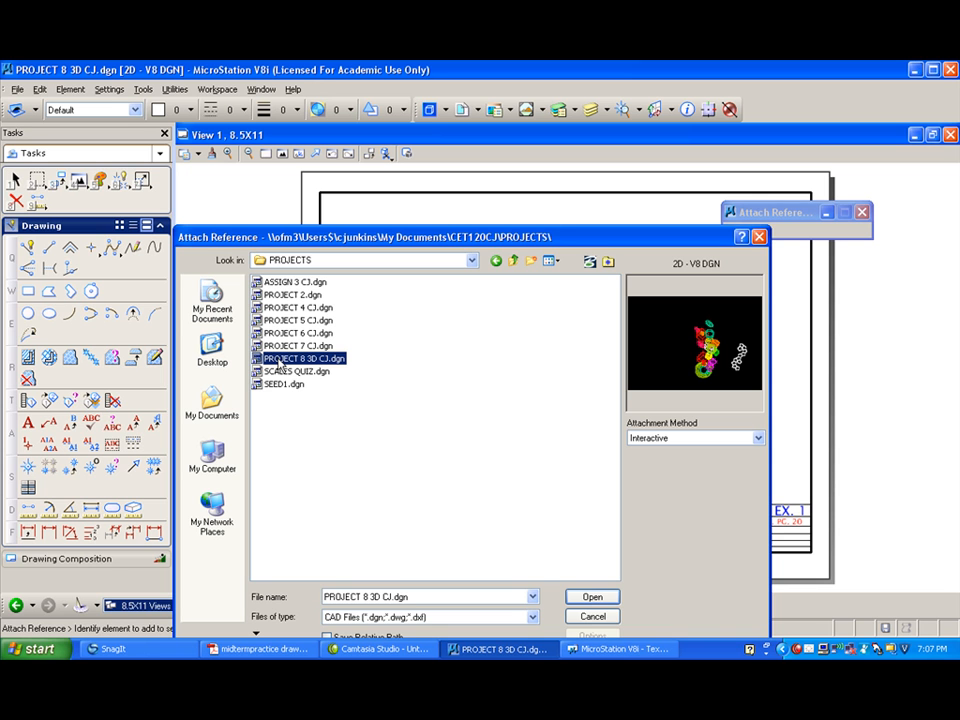
click(592, 597)
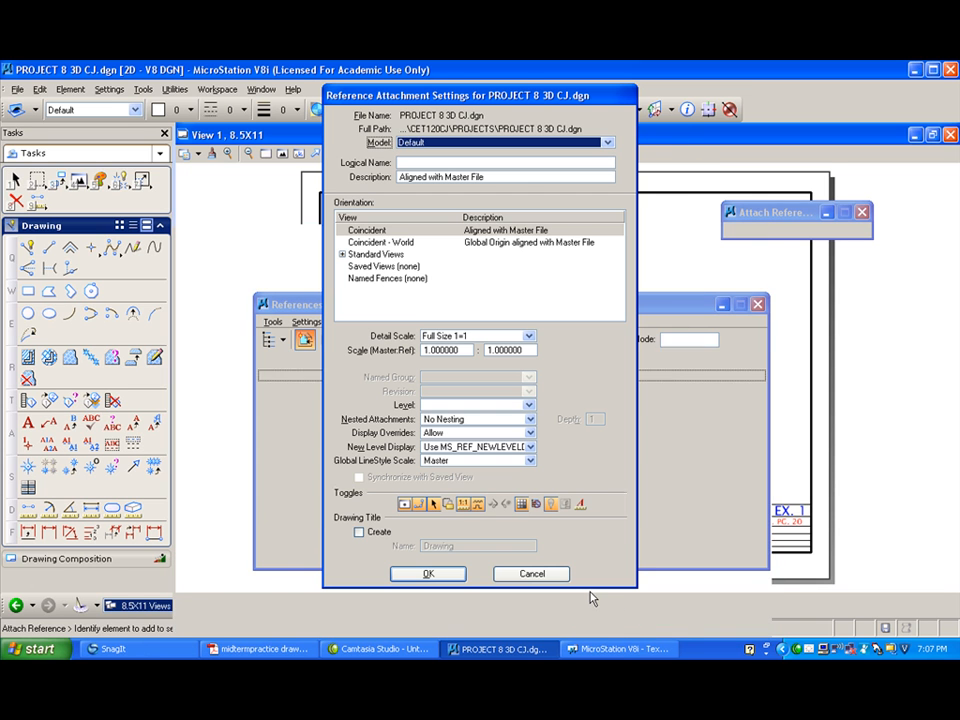
Attach the 3D MODEL PRIMITIVE model in the standard Top orientation at full size 1=1 and place it near the middle of the sheet
click(607, 143)
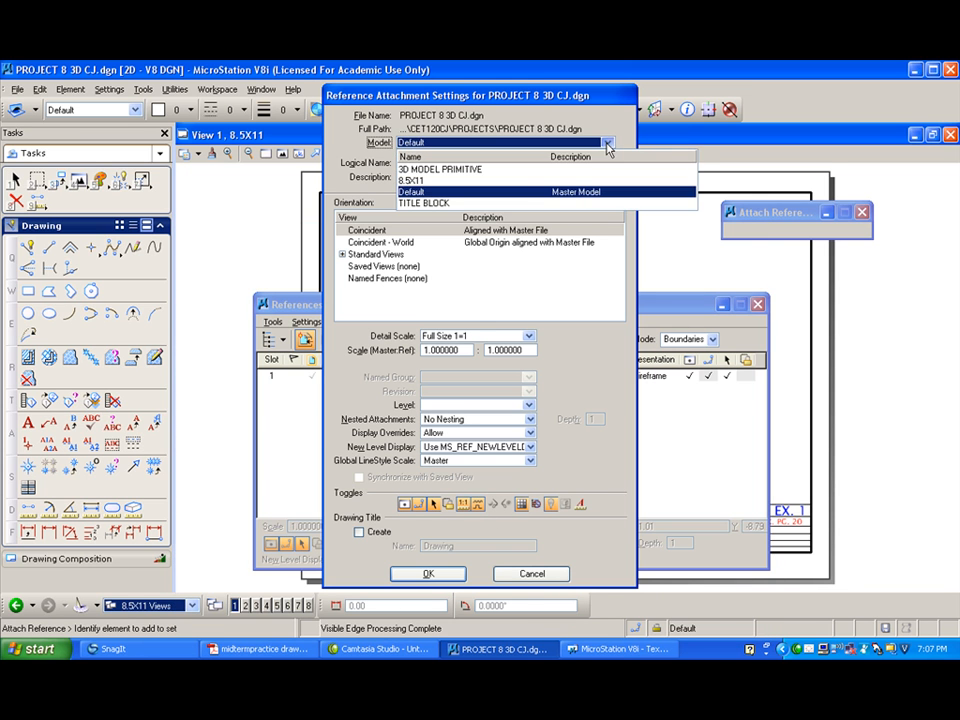
click(504, 170)
click(342, 254)
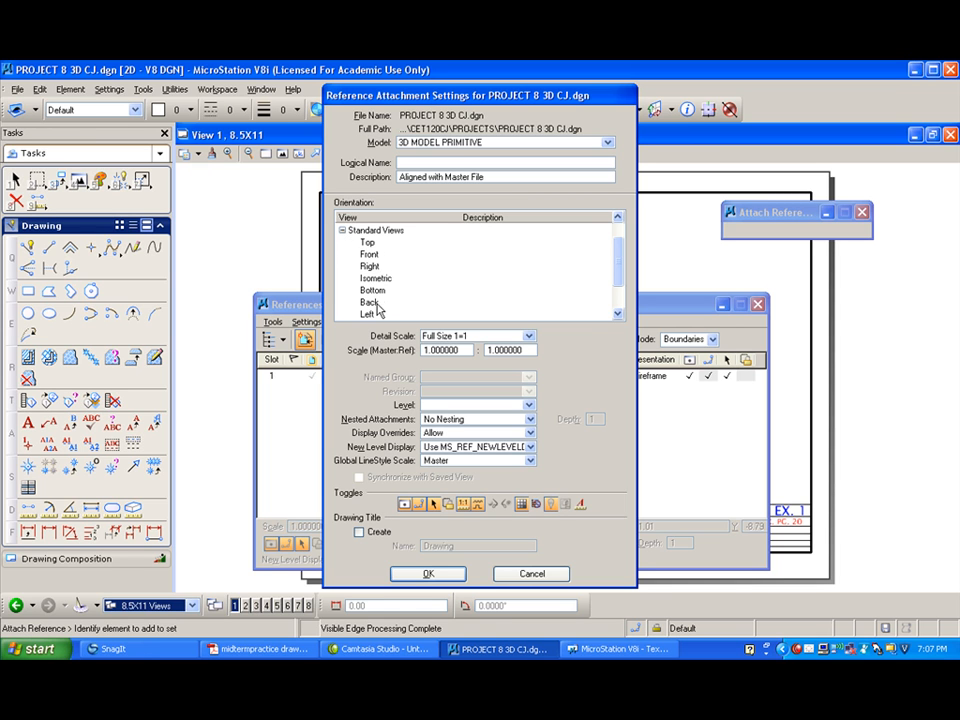
click(618, 312)
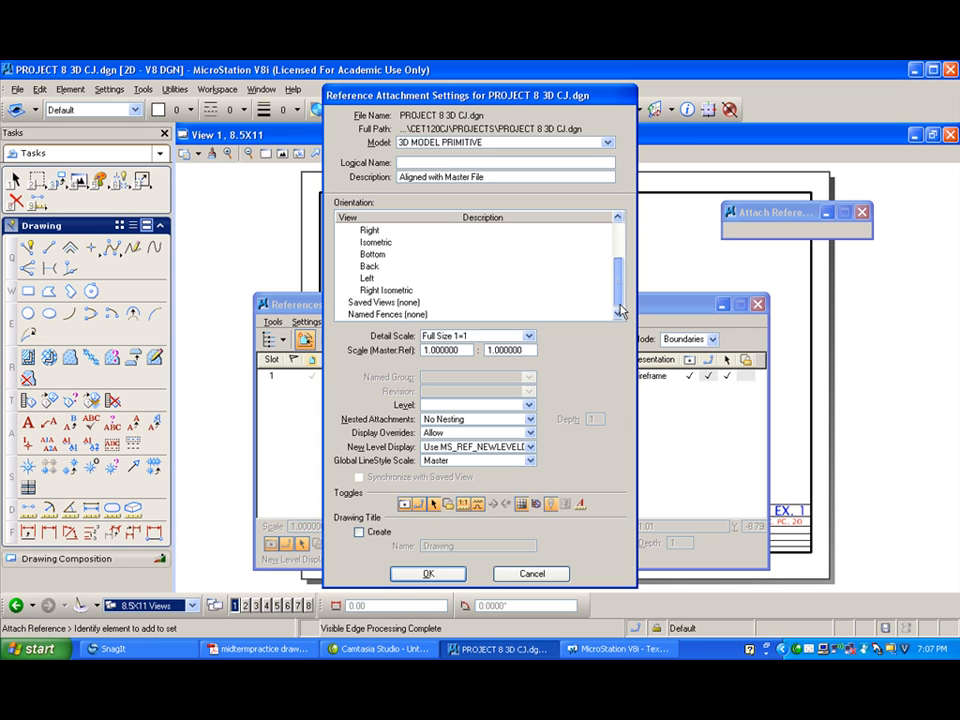
scroll(620, 300, up, 1)
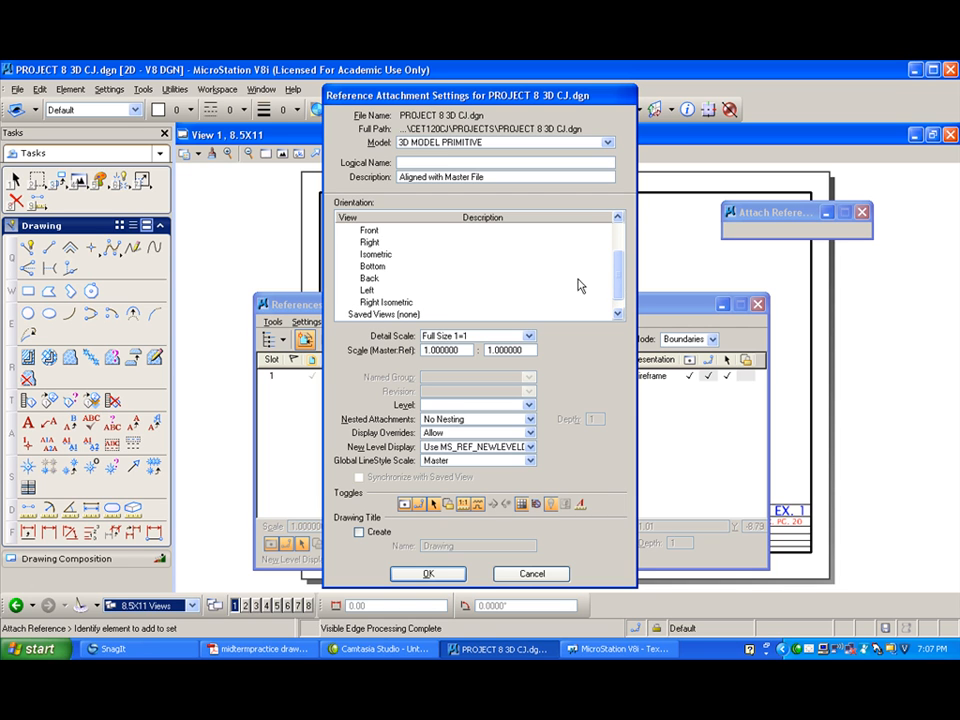
scroll(373, 242, up, 4)
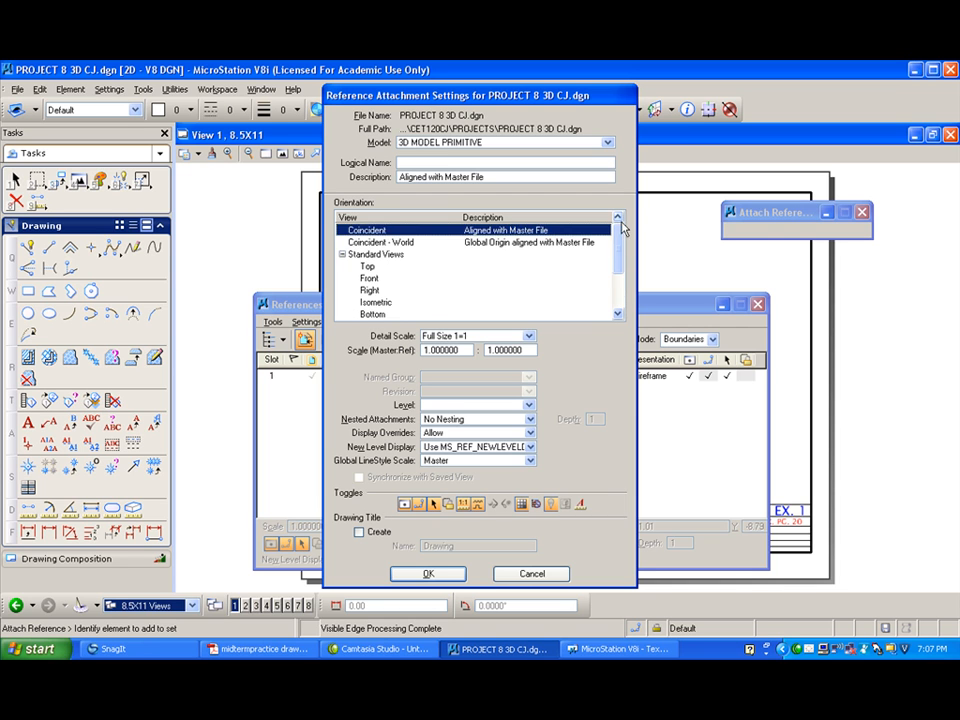
click(369, 266)
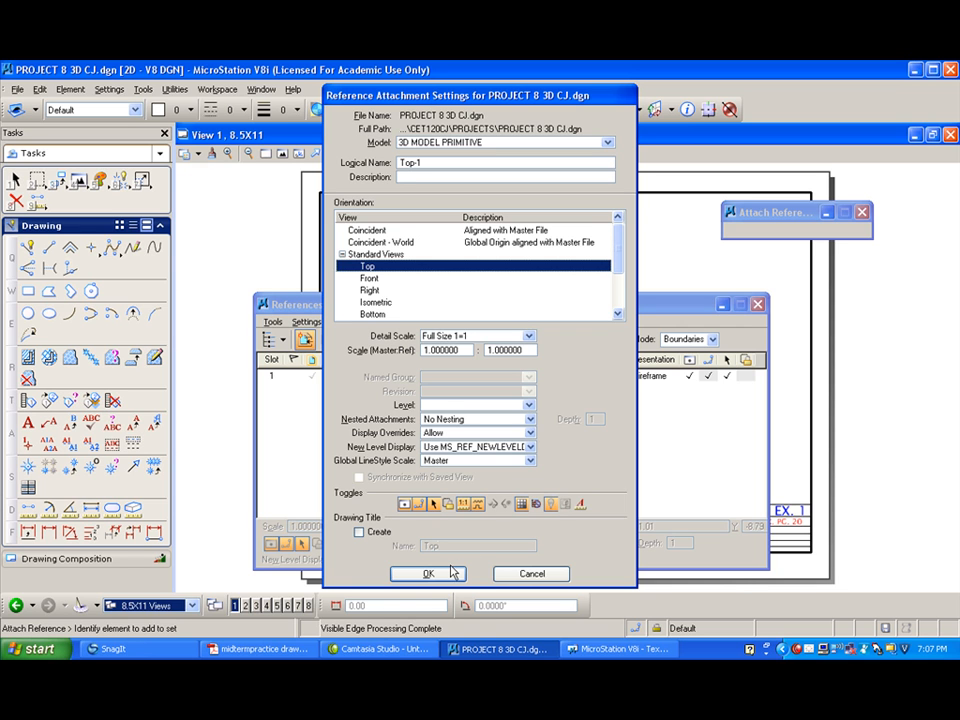
click(428, 574)
drag(450, 303, 462, 497)
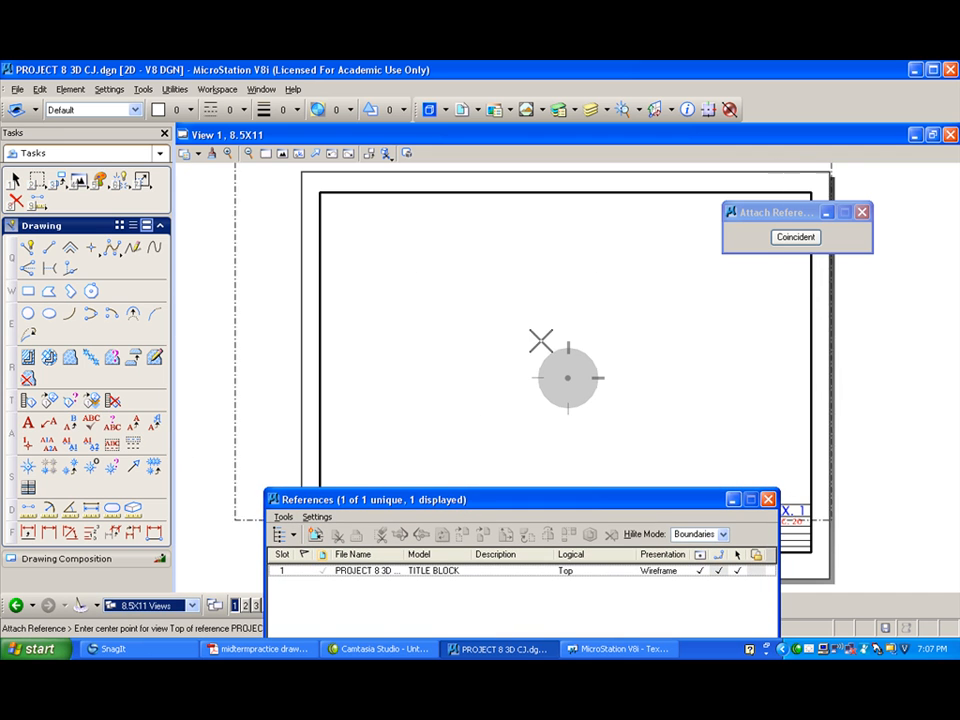
click(567, 378)
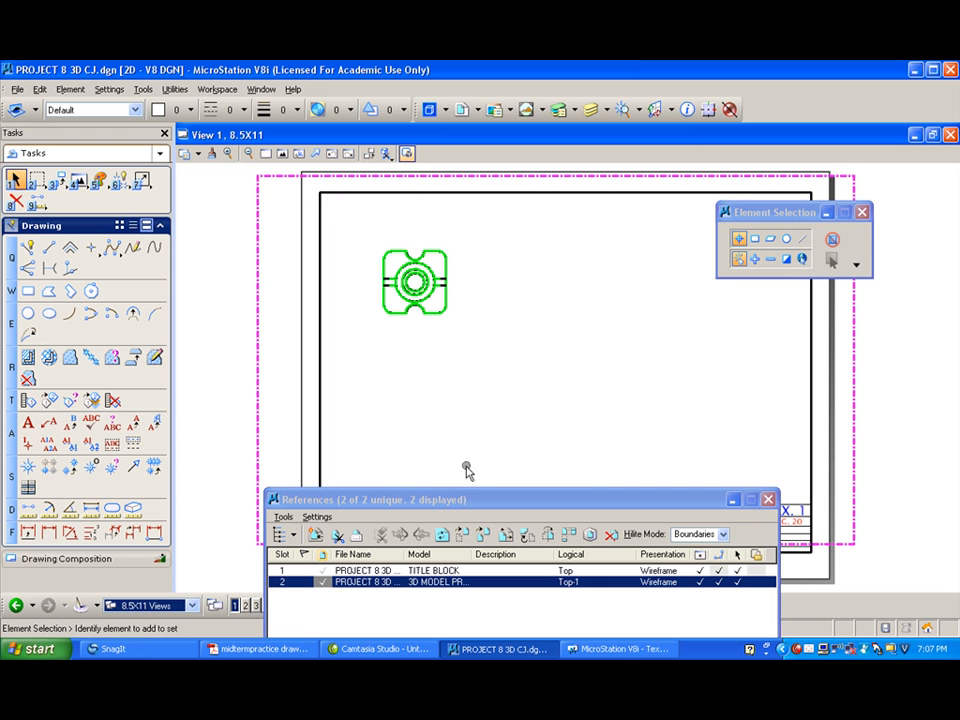
Set the scale of the 3D MODEL PRIMITIVE top view reference to 2:1
drag(471, 499, 484, 357)
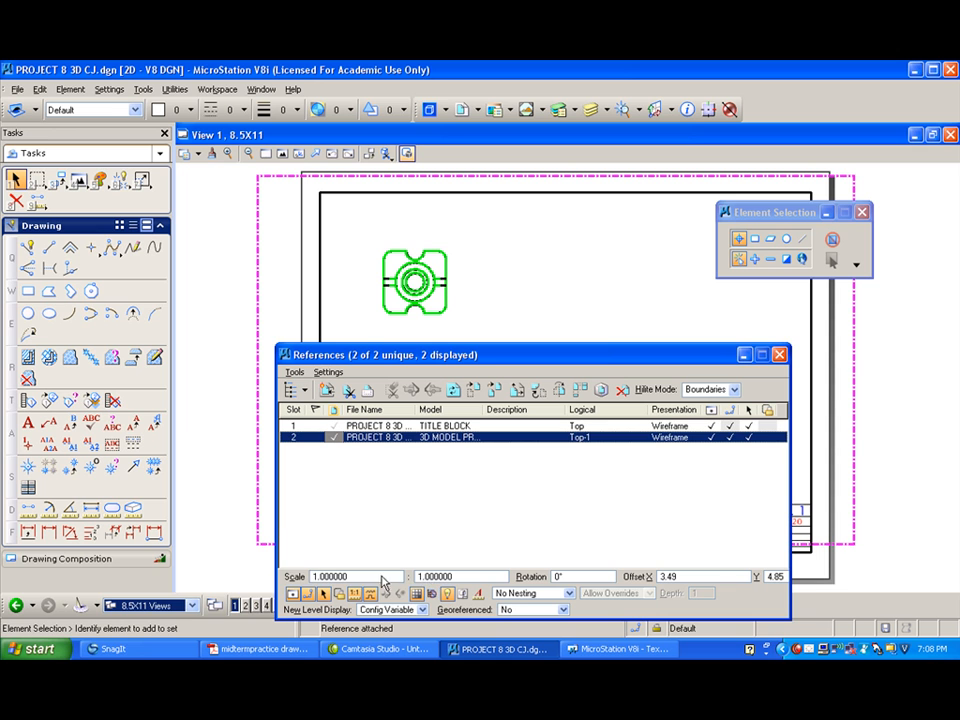
drag(365, 580, 316, 580)
text(2)
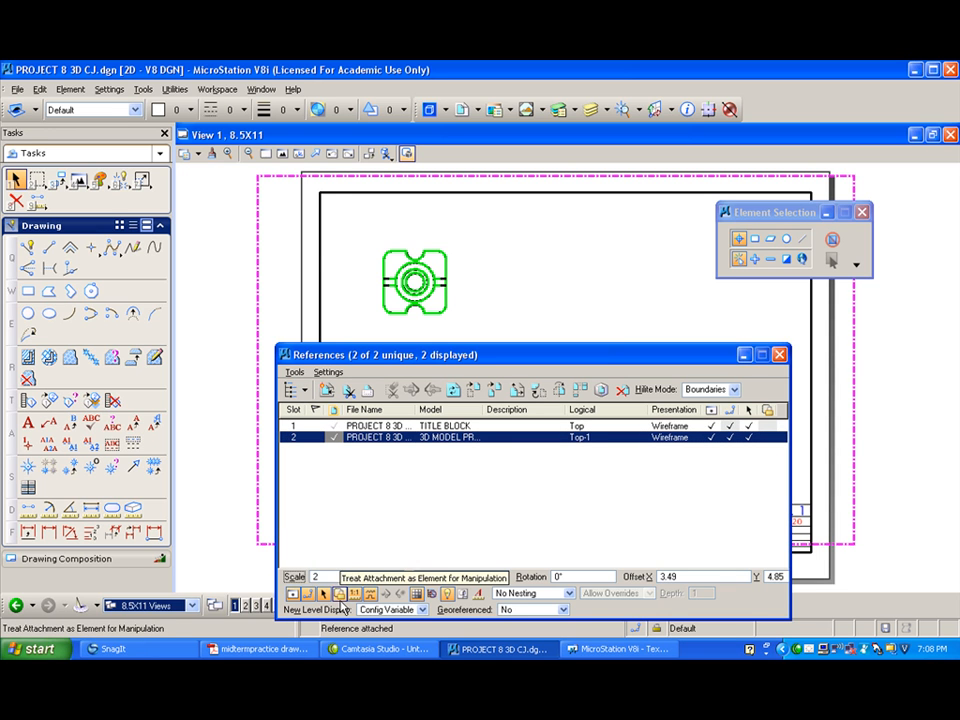
key(Tab)
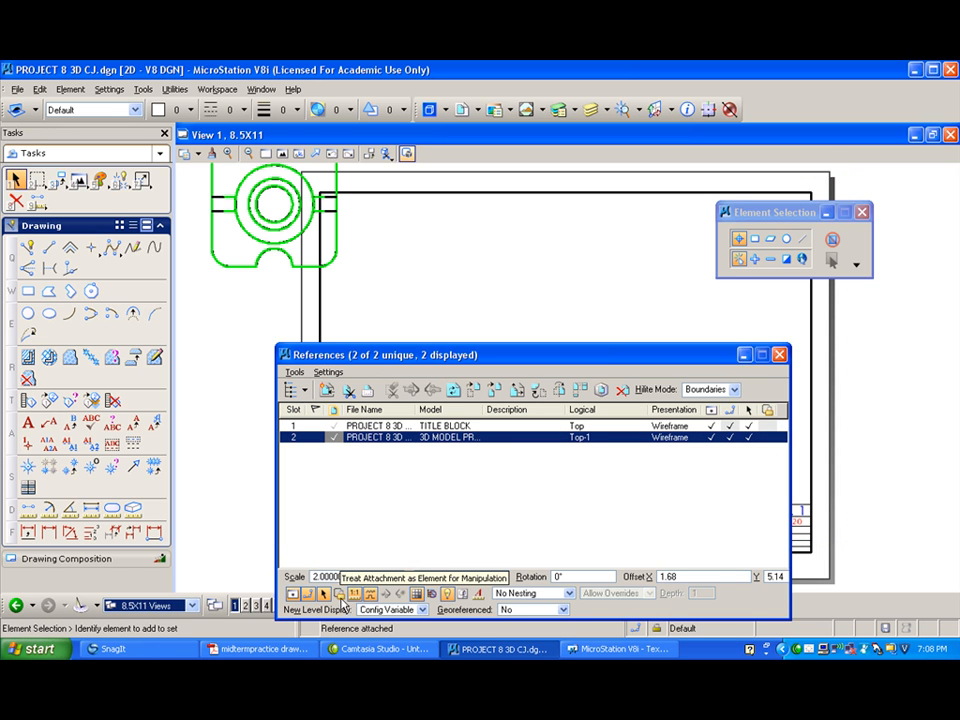
Move the enlarged top view reference inside the upper left part of the sheet border and close the References dialog
click(473, 389)
click(271, 208)
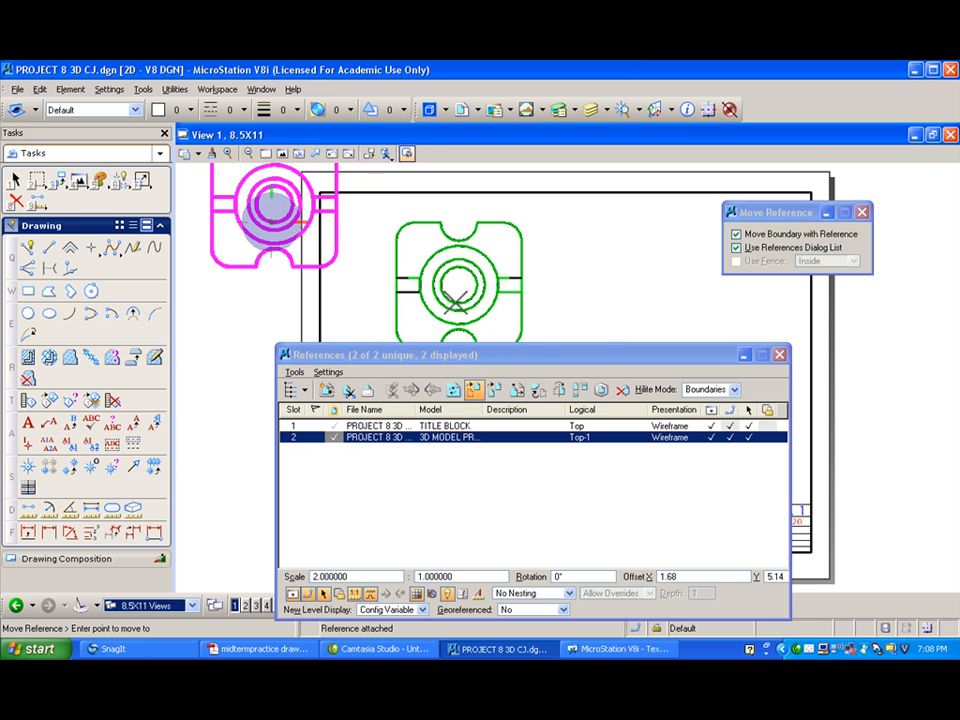
click(461, 290)
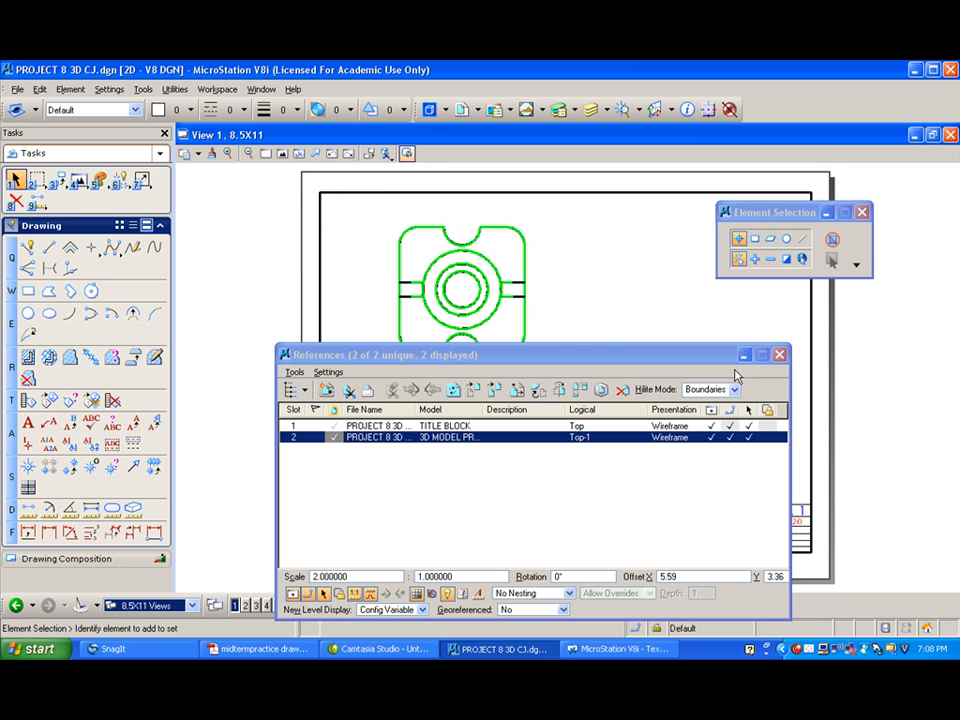
click(780, 355)
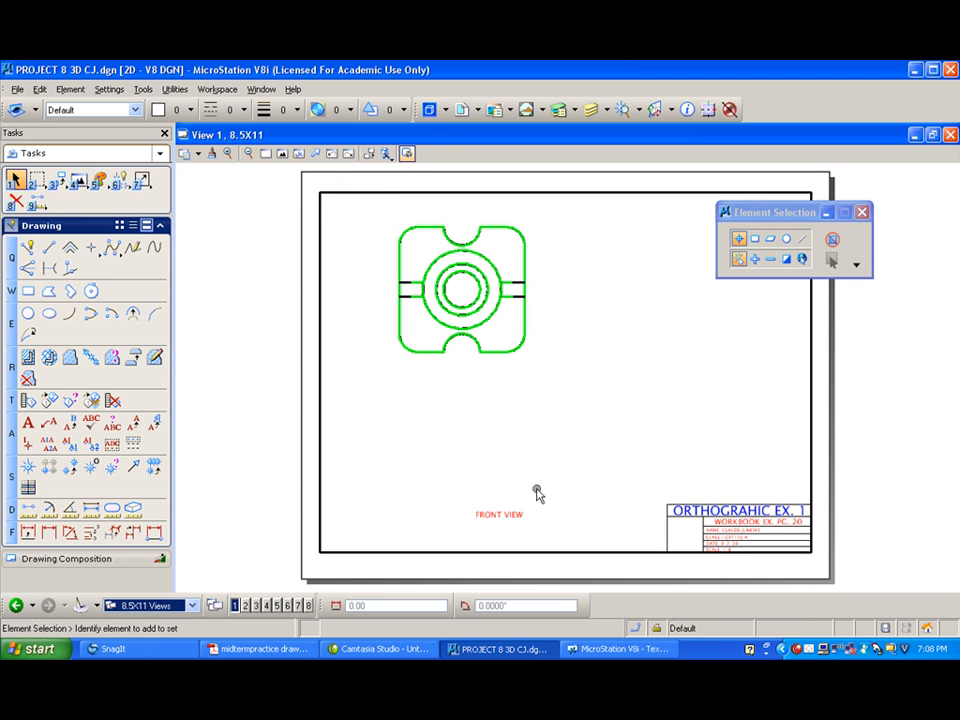
Copy the FRONT VIEW label once and place the copy centred just below the top view
click(59, 180)
click(75, 194)
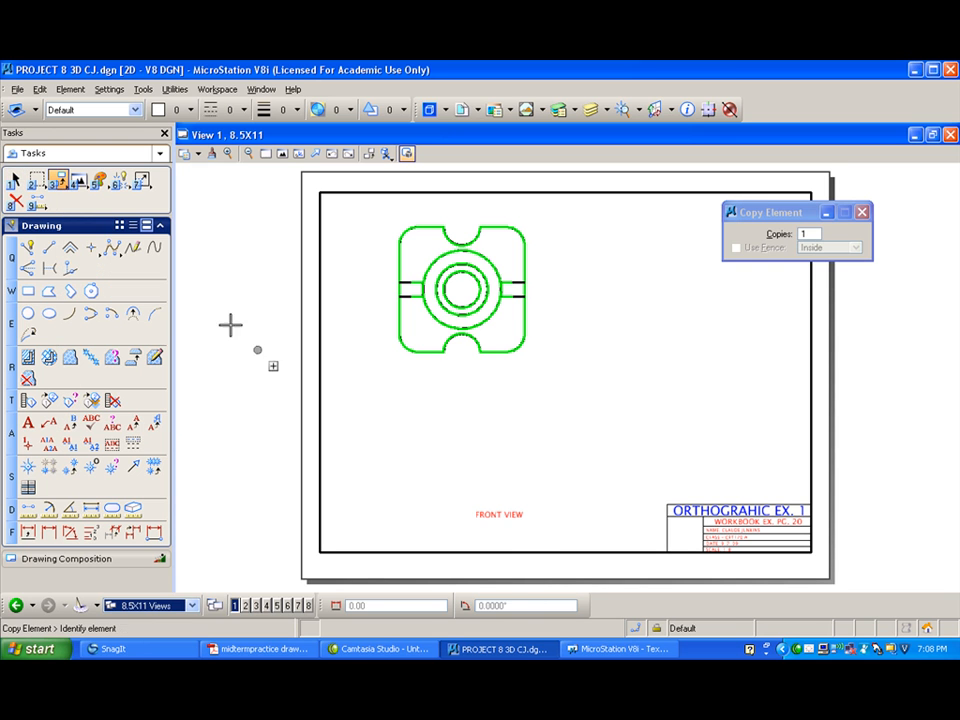
click(506, 514)
click(467, 395)
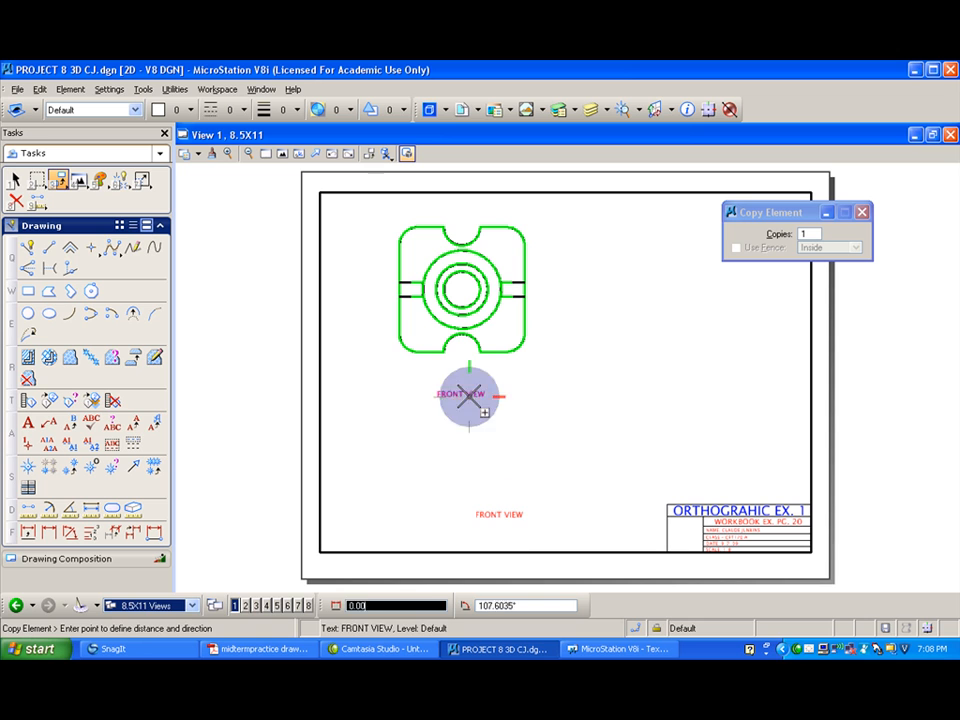
right_click(382, 479)
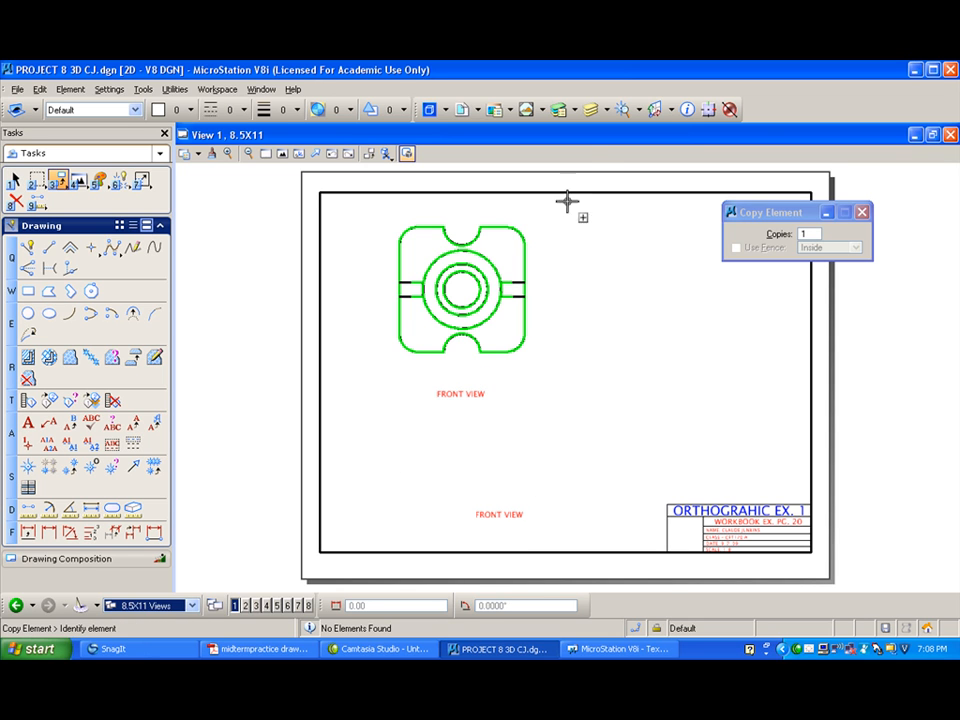
Hide every level of the Top-1 reference except "2d top view" in View 1, and close the level display
click(592, 108)
scroll(439, 219, up, 7)
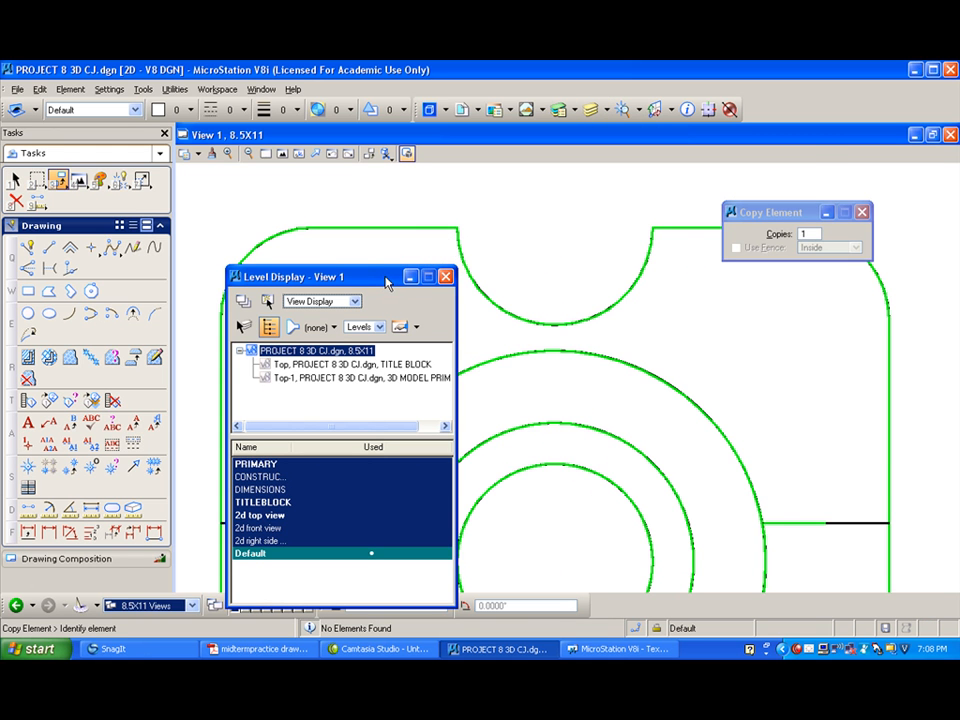
scroll(512, 272, down, 6)
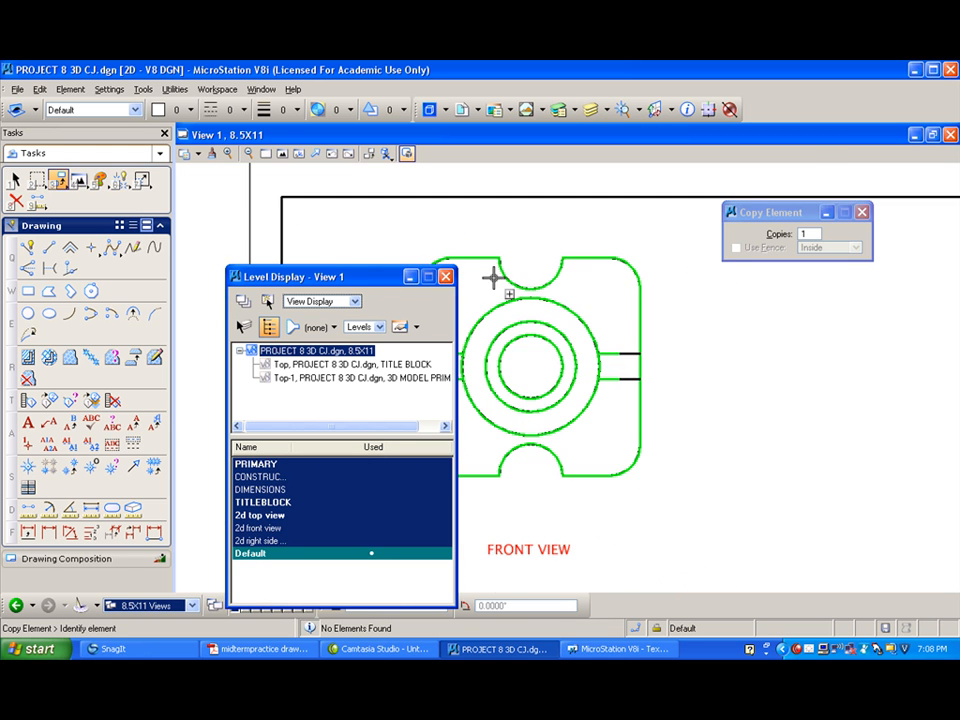
drag(300, 276, 228, 176)
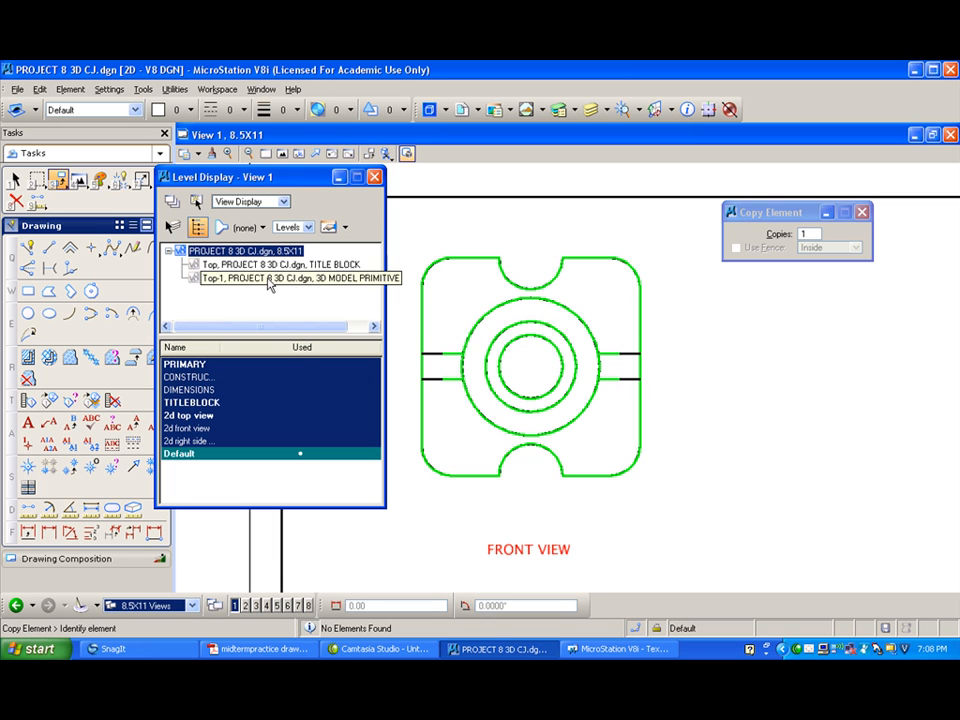
click(267, 280)
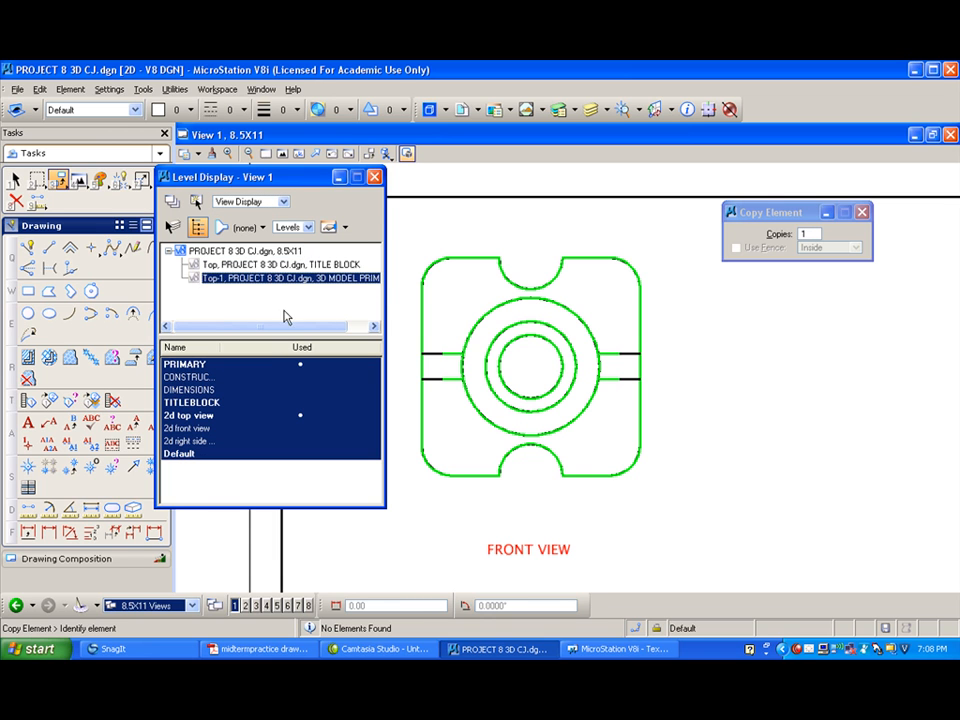
click(230, 366)
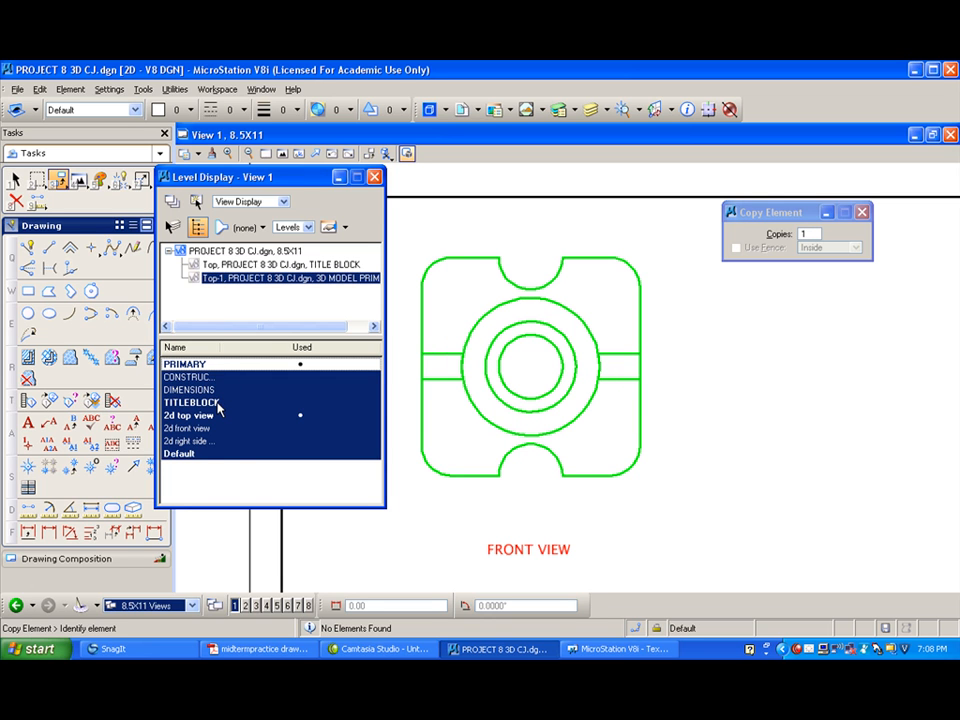
click(218, 403)
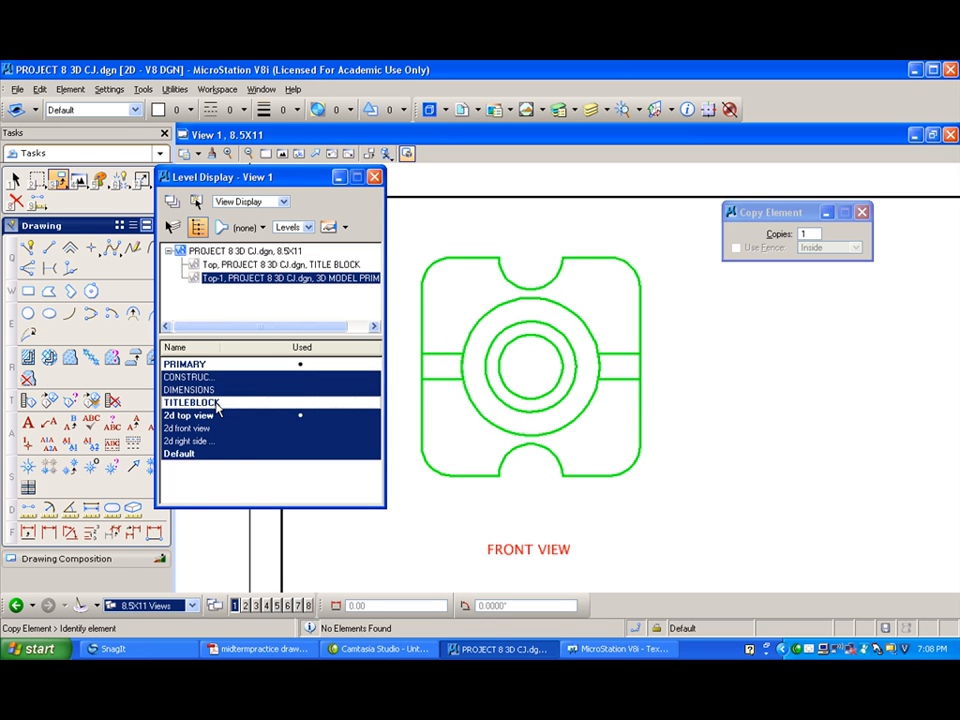
click(219, 455)
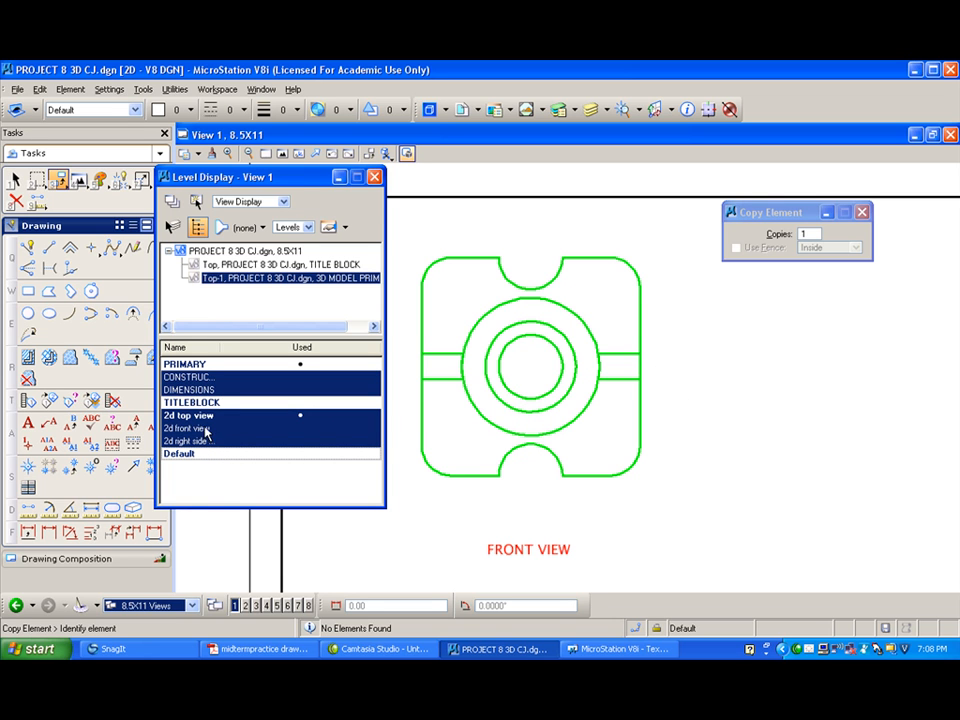
drag(207, 430, 206, 457)
drag(221, 391, 229, 376)
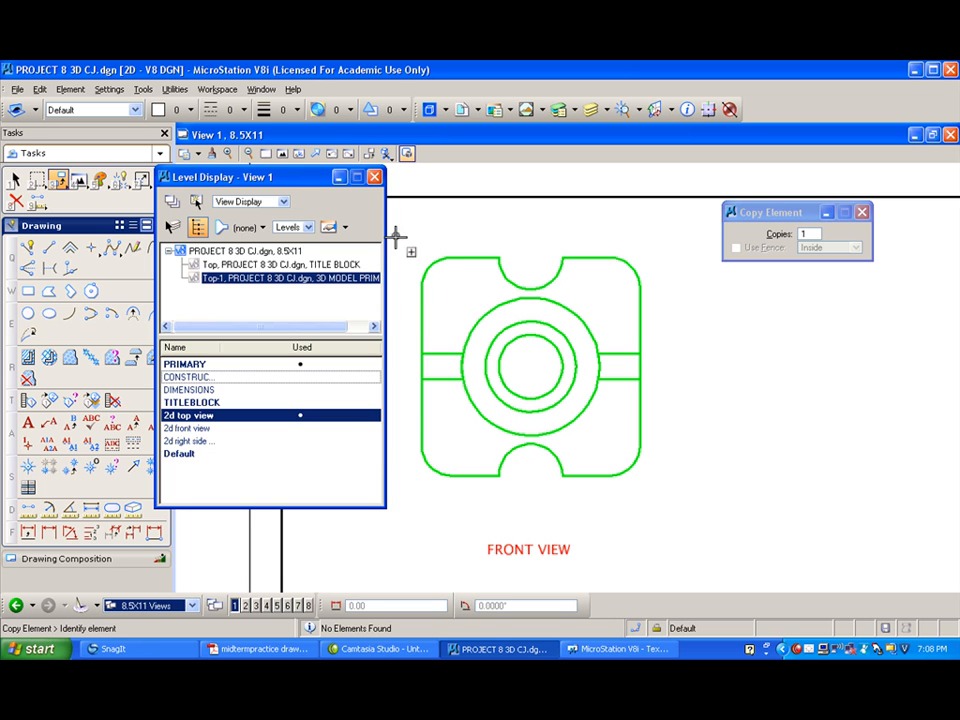
click(374, 178)
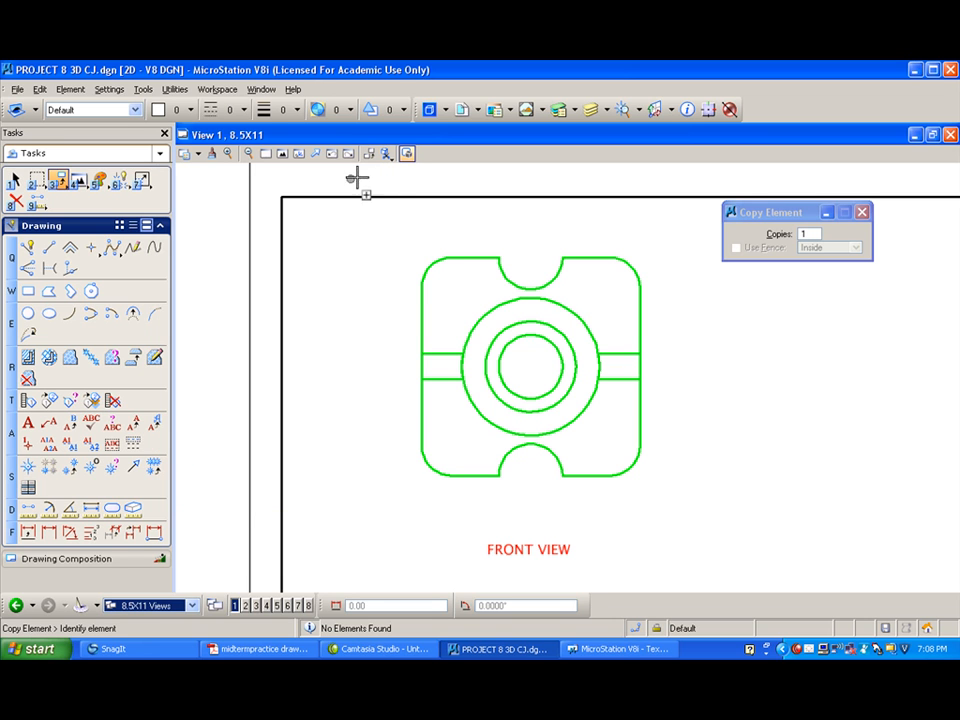
click(28, 532)
click(483, 312)
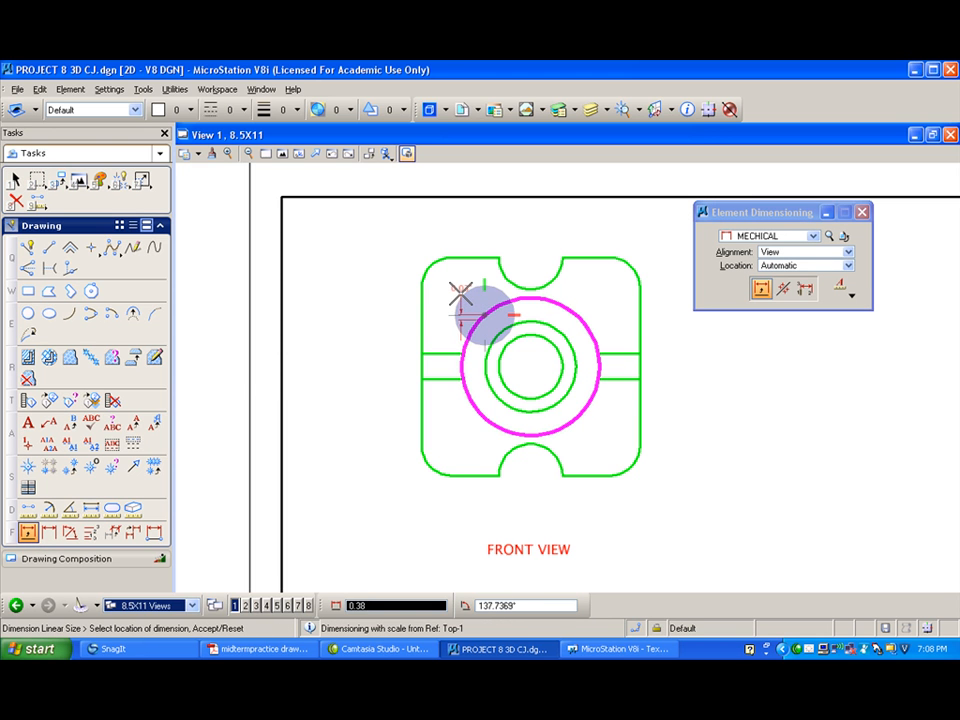
right_click(458, 323)
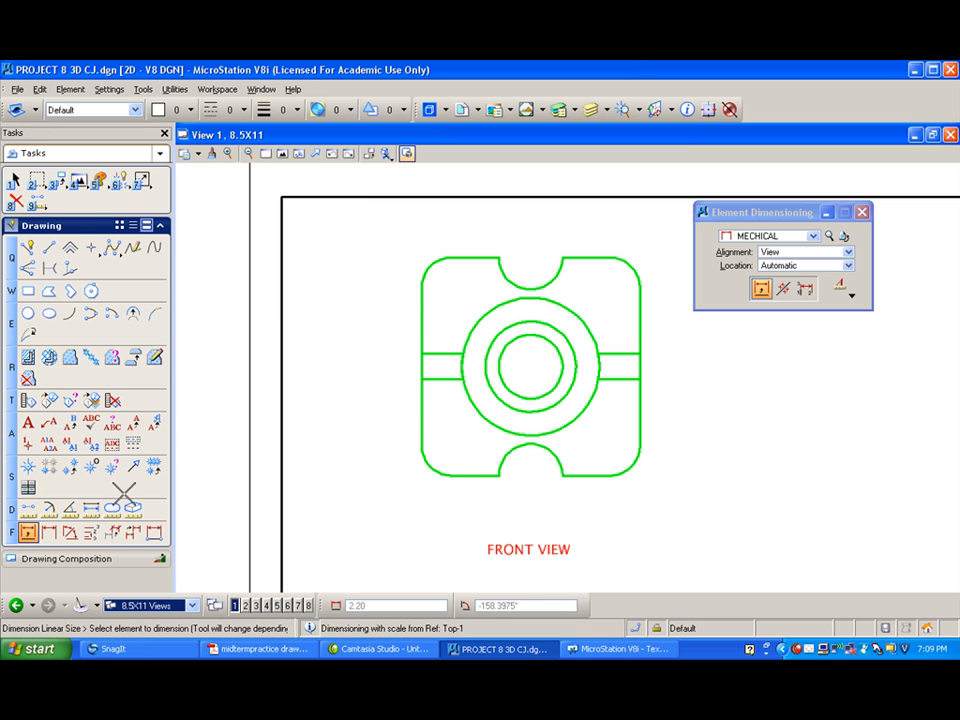
click(467, 328)
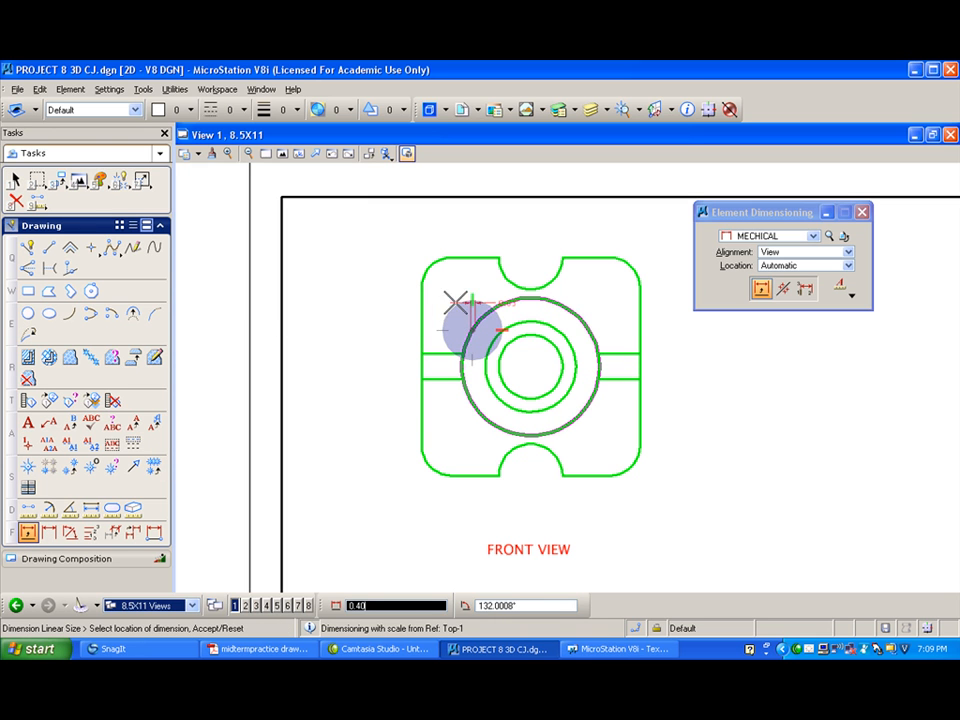
right_click(396, 223)
click(500, 268)
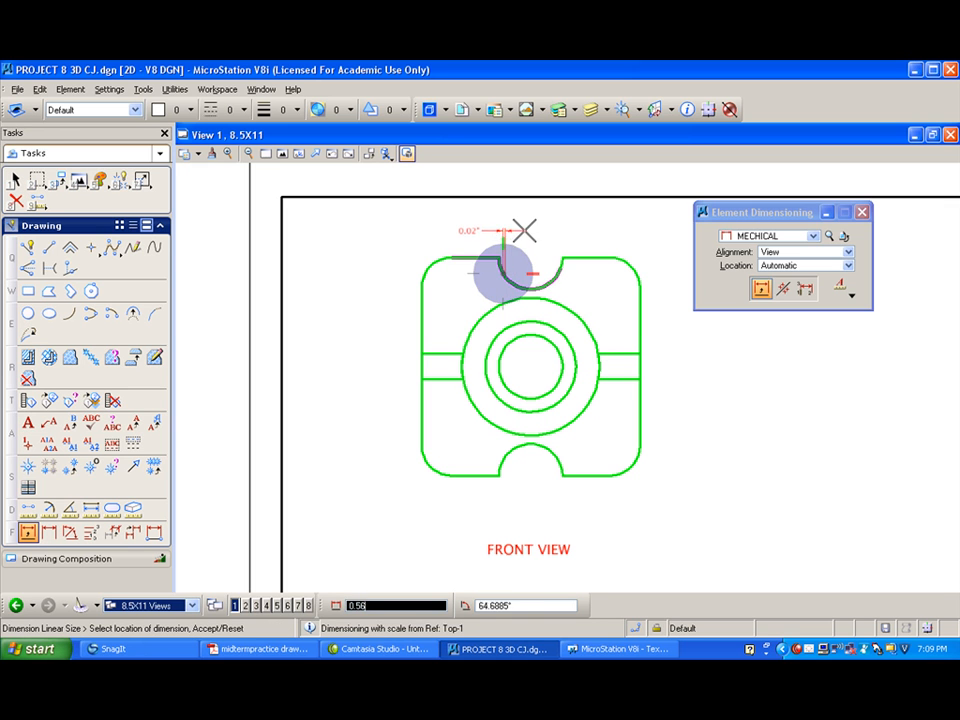
right_click(634, 227)
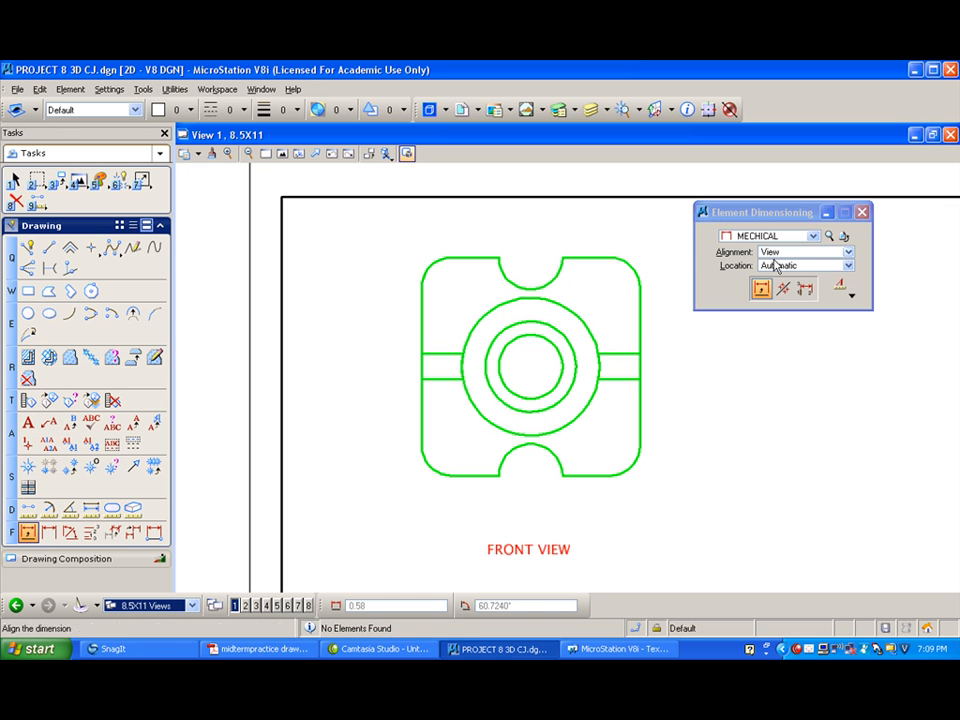
Add a linear dimension for the part's overall width in the MECHICAL style, placed just above the top view
click(49, 533)
click(421, 282)
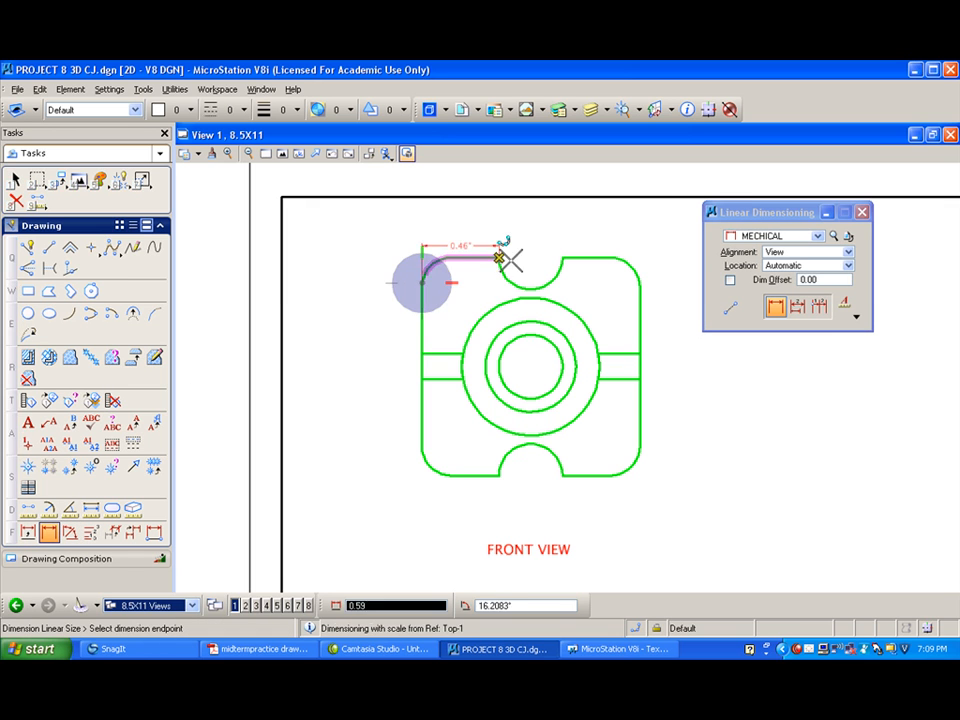
click(640, 283)
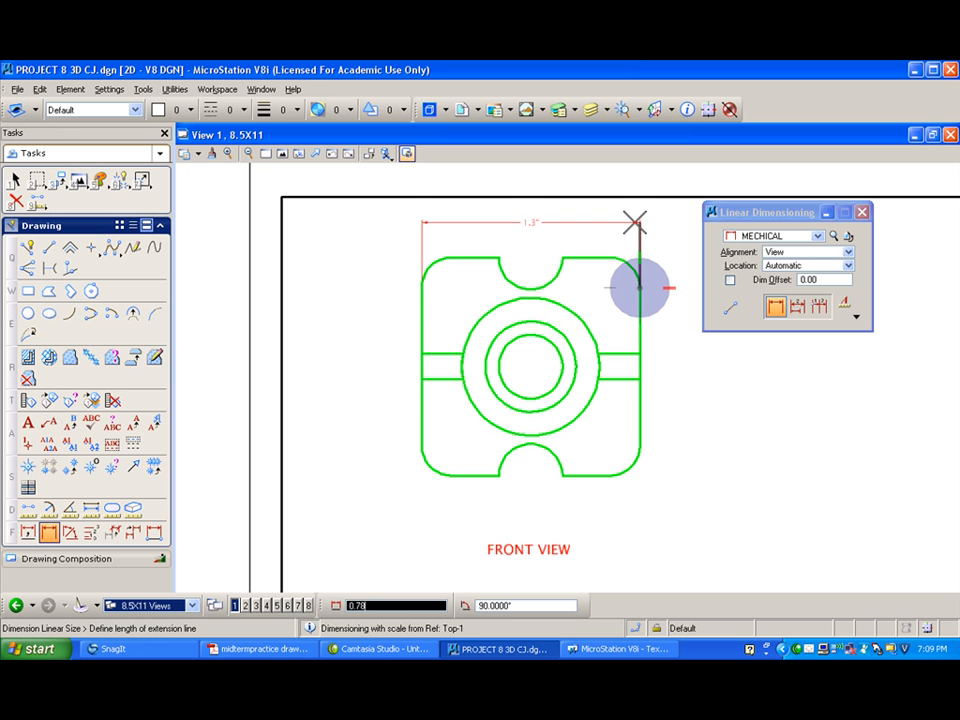
click(634, 222)
Dimension the part's overall height between its upper and lower edges, placing the dimension line left of the top view
click(445, 258)
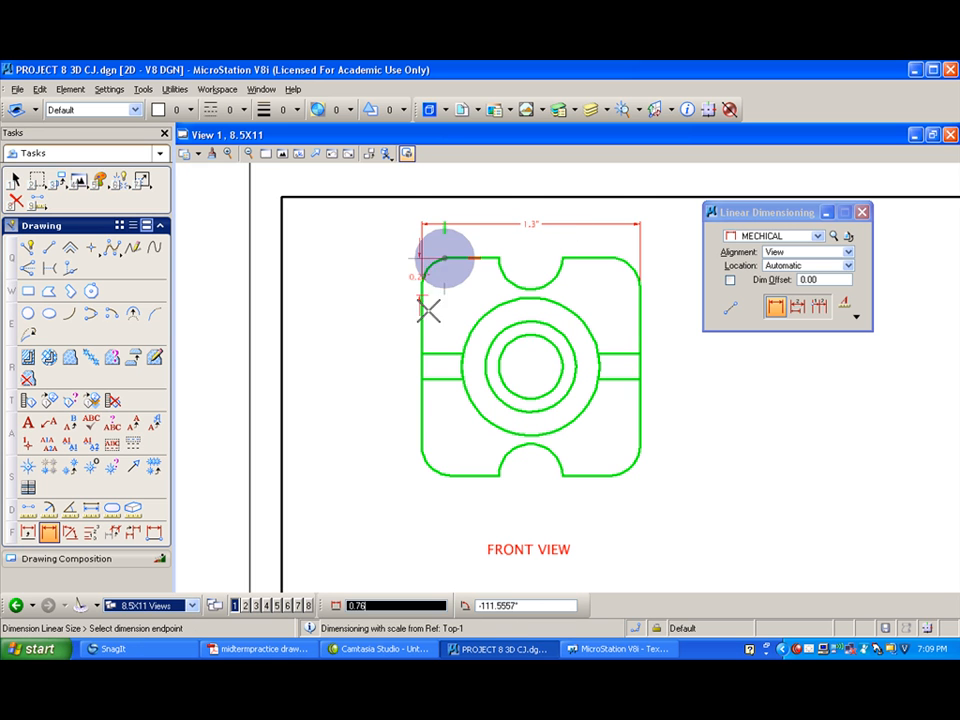
click(446, 476)
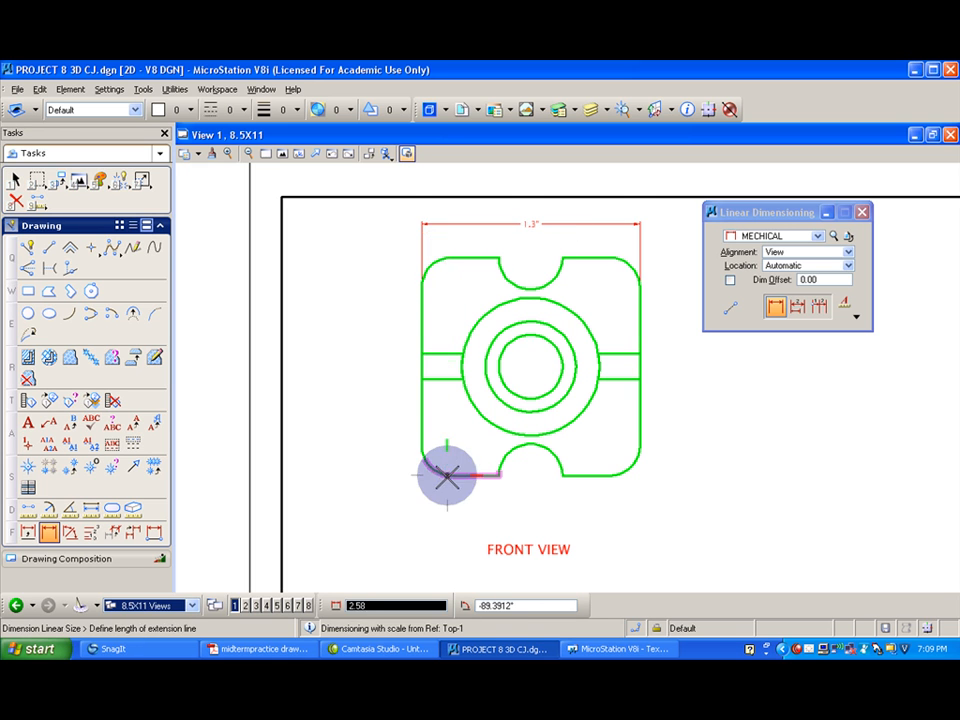
right_click(352, 458)
click(452, 258)
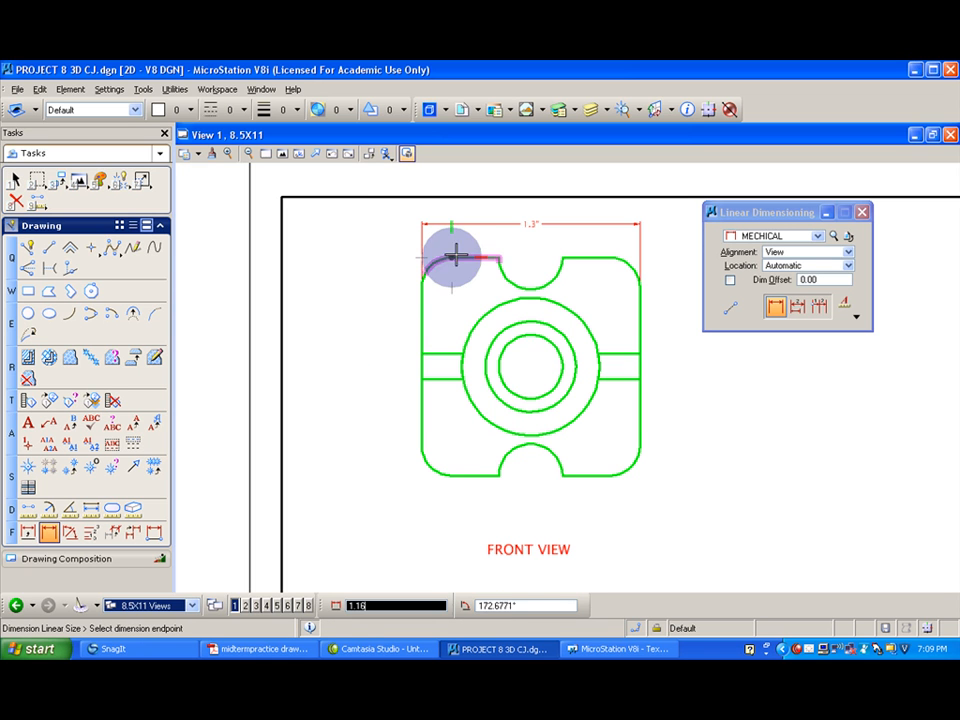
click(451, 476)
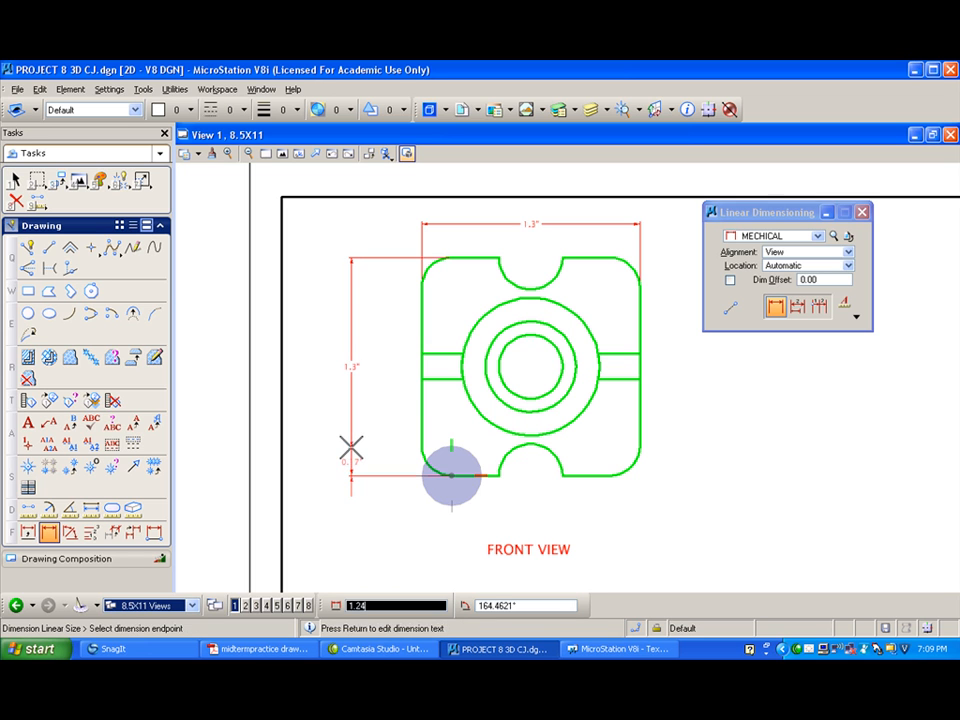
click(351, 448)
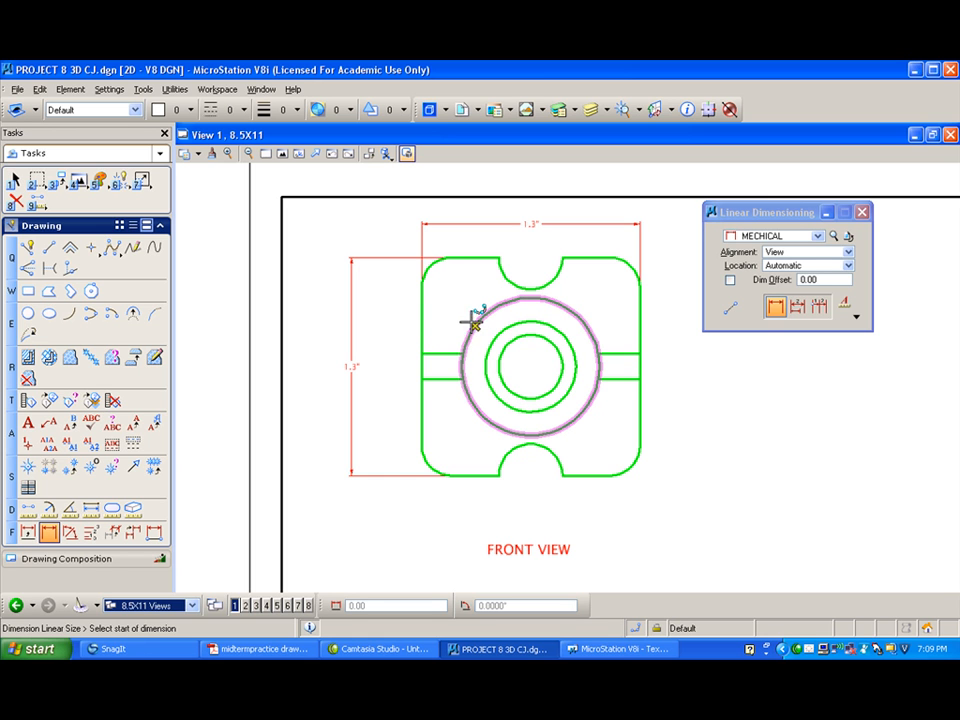
click(49, 425)
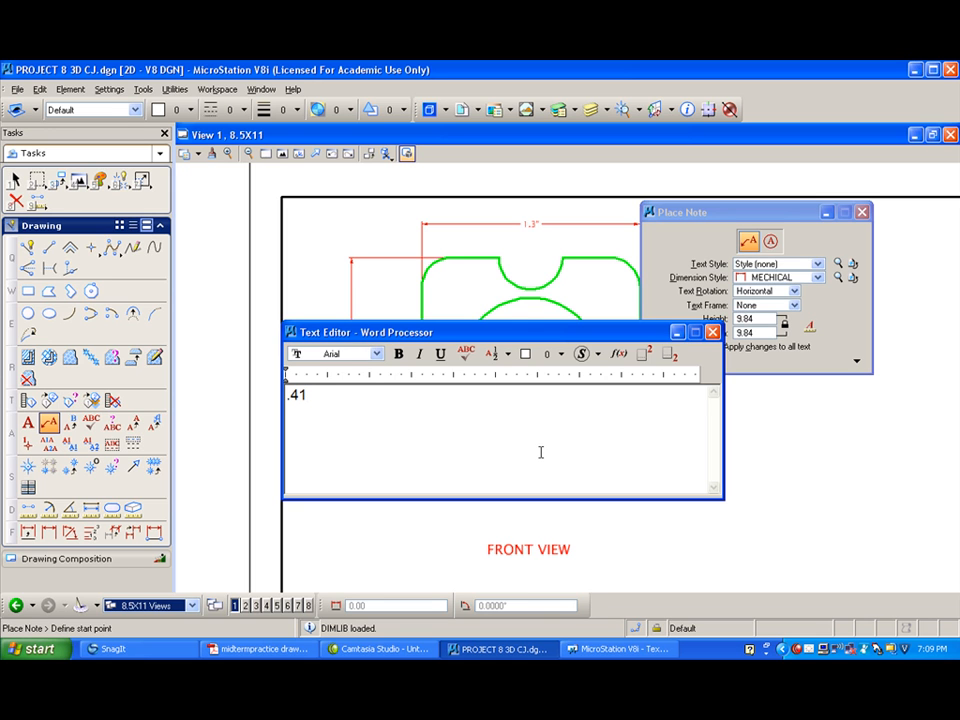
click(490, 303)
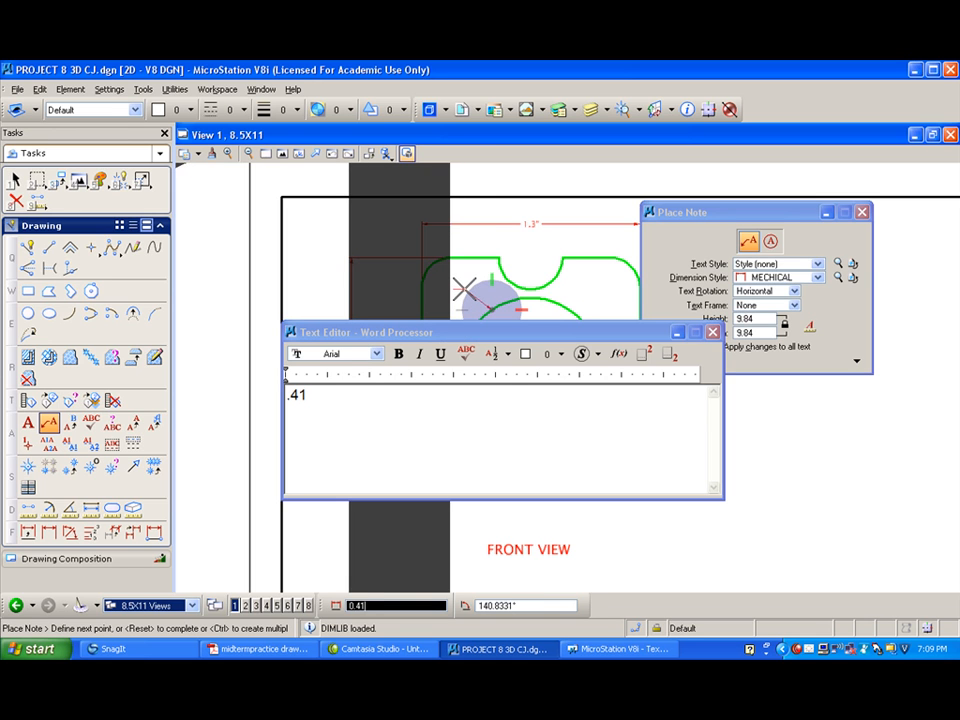
key(Delete)
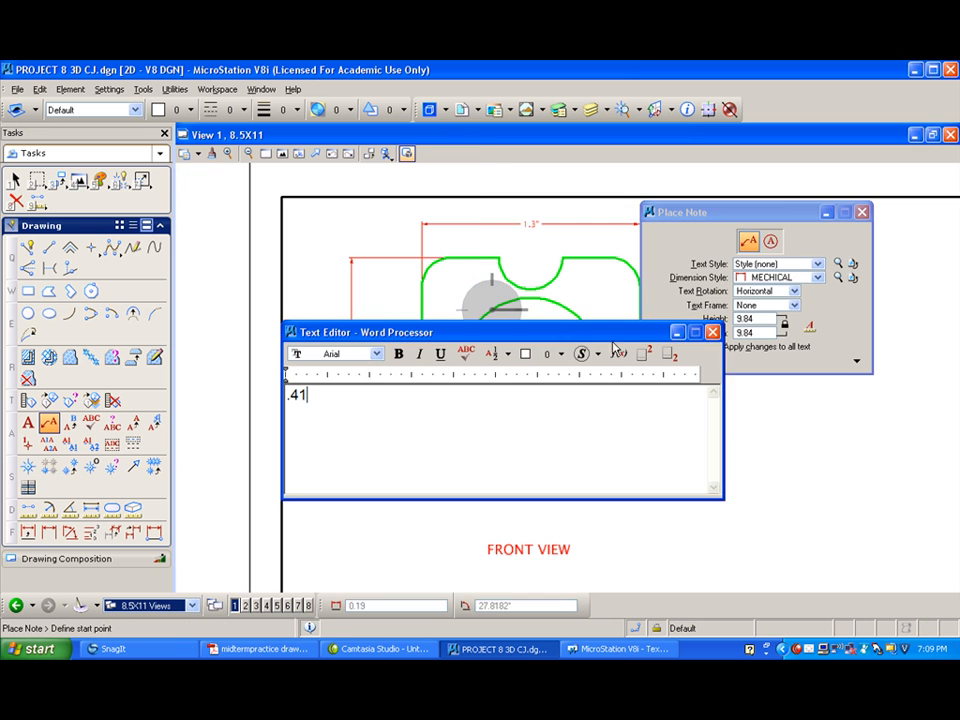
click(712, 332)
scroll(679, 454, down, 1)
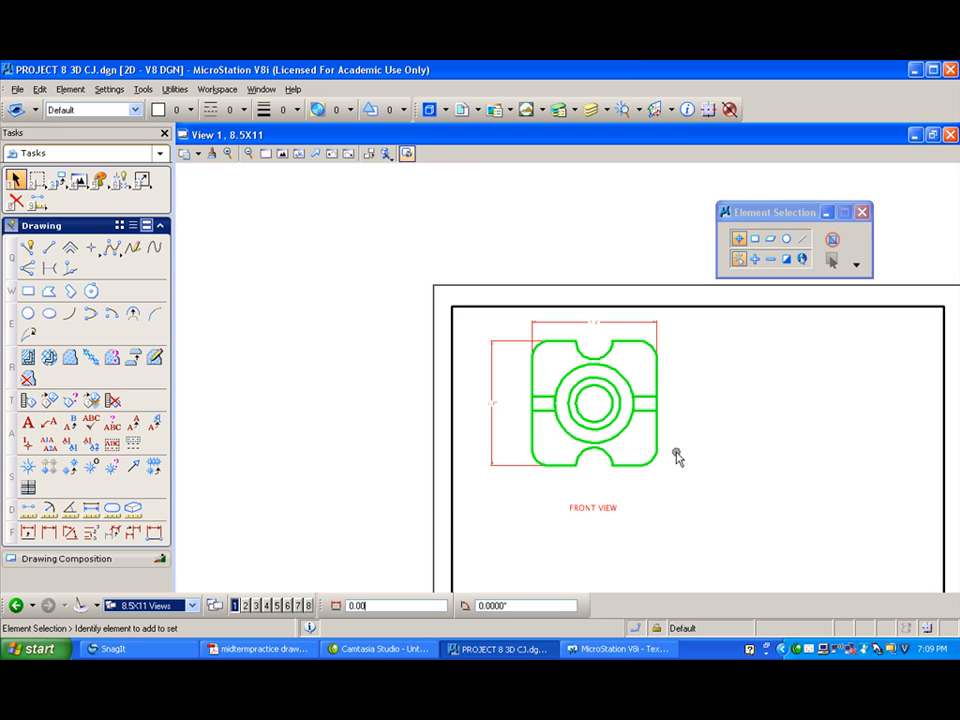
scroll(699, 437, down, 1)
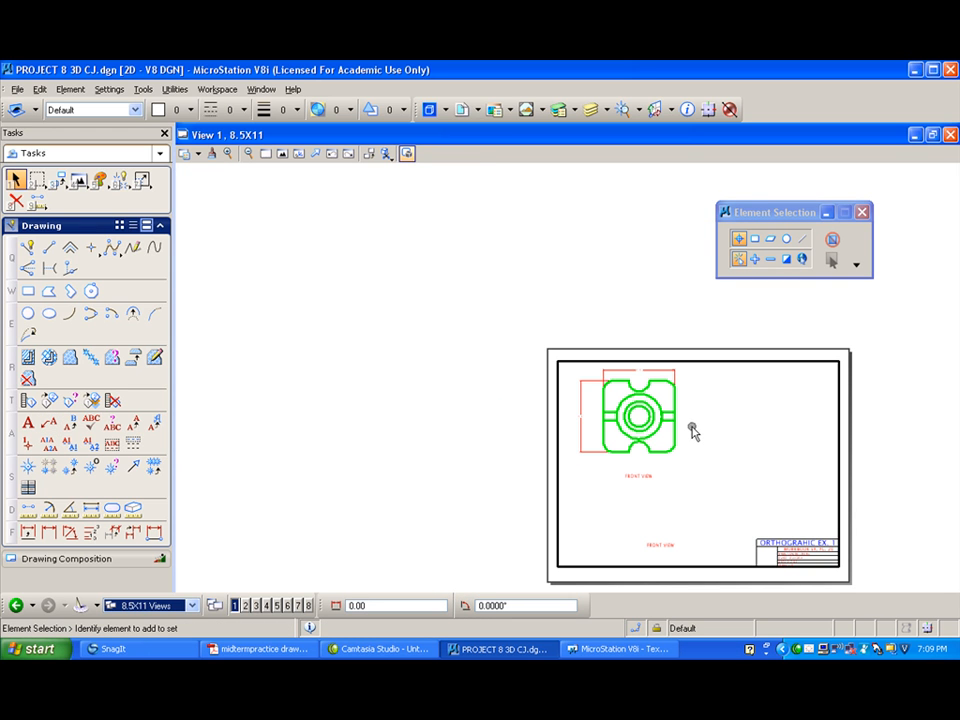
scroll(655, 418, up, 2)
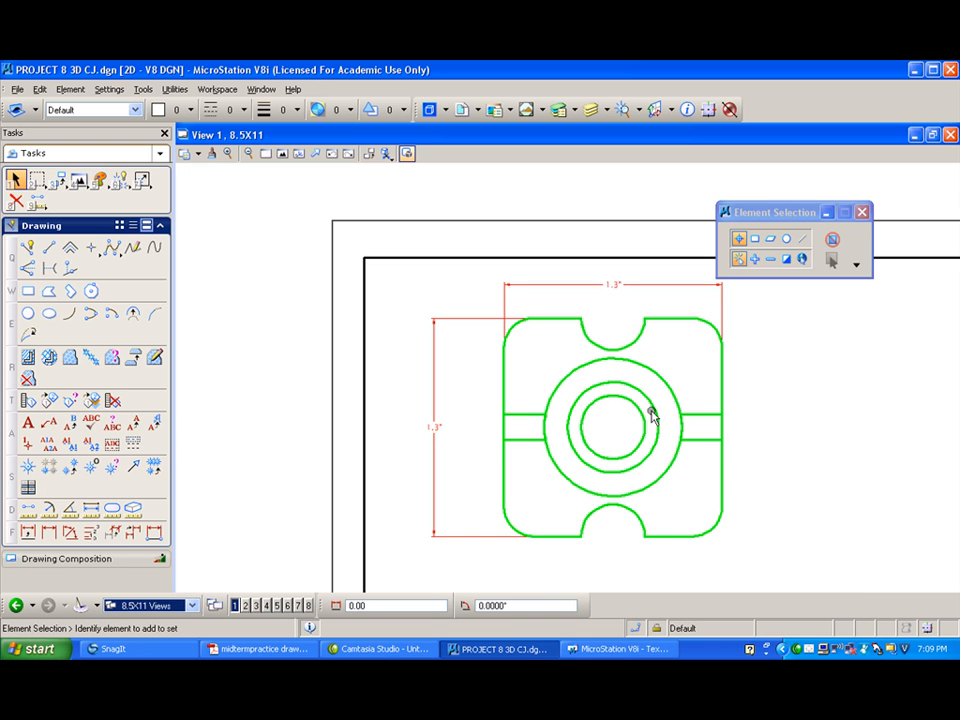
scroll(651, 416, down, 1)
scroll(651, 414, up, 1)
Examine the MECHICAL dimension style's geometry, units, text, symbology and advanced unit settings, and close the style dialog
click(28, 533)
click(46, 534)
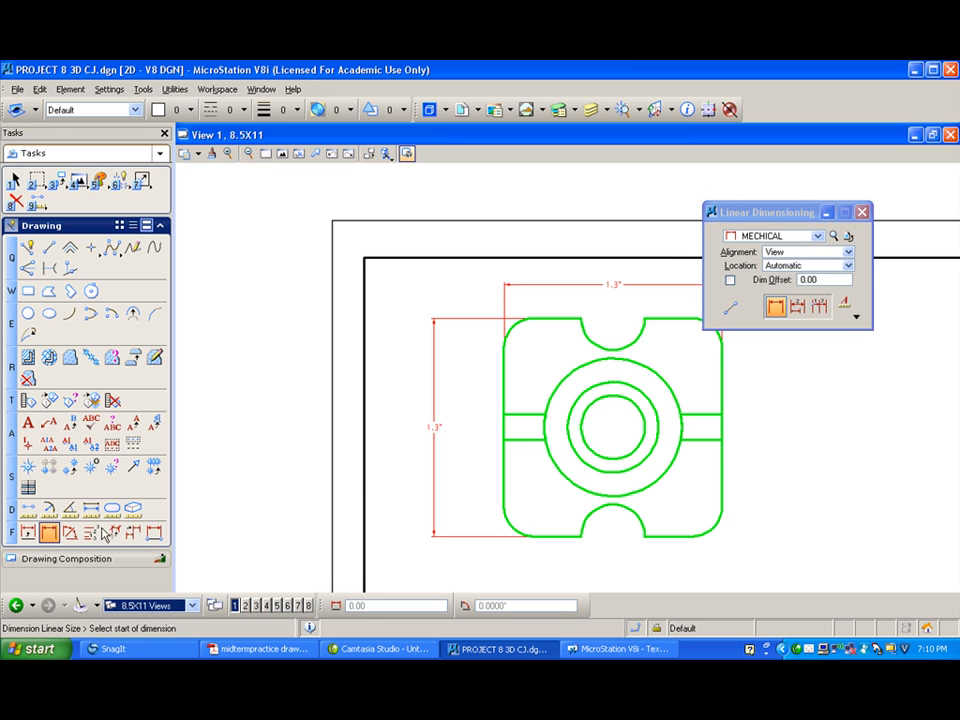
click(857, 317)
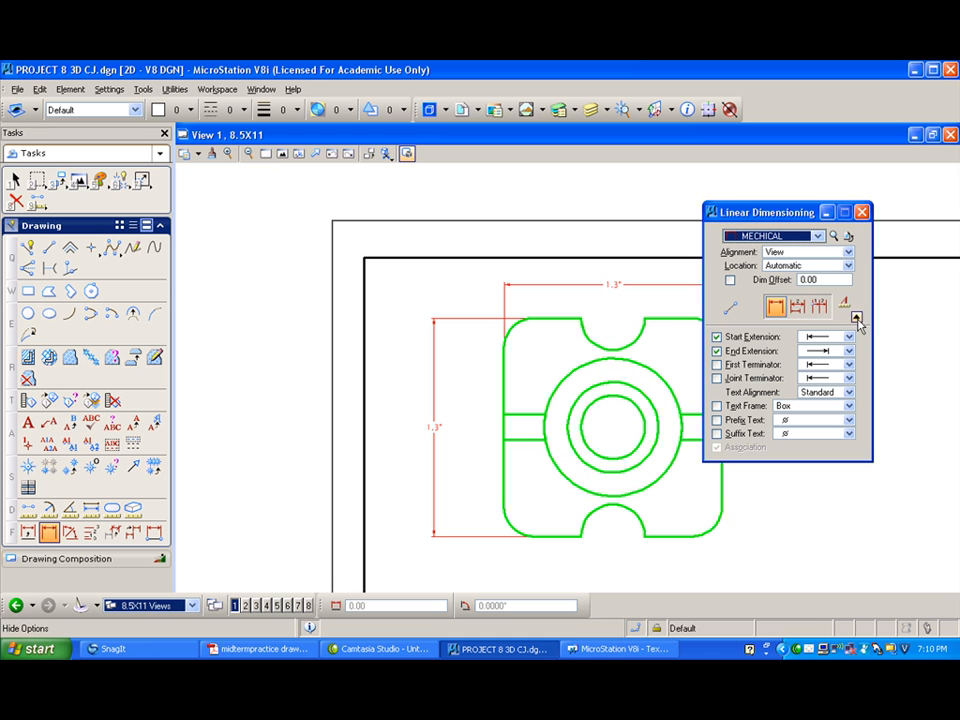
click(835, 238)
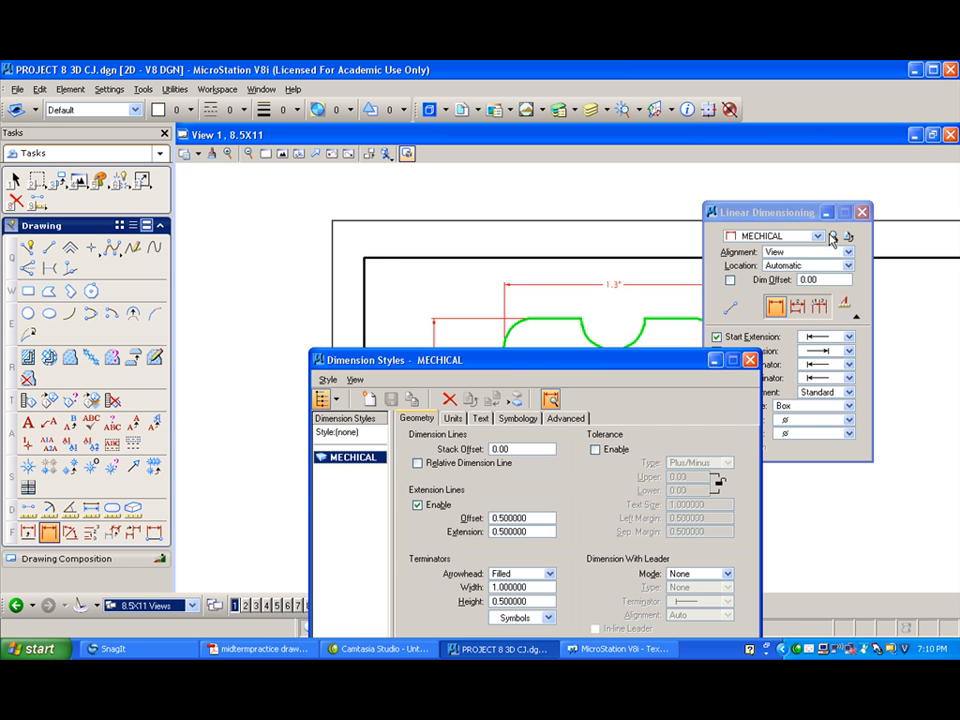
drag(518, 372, 457, 184)
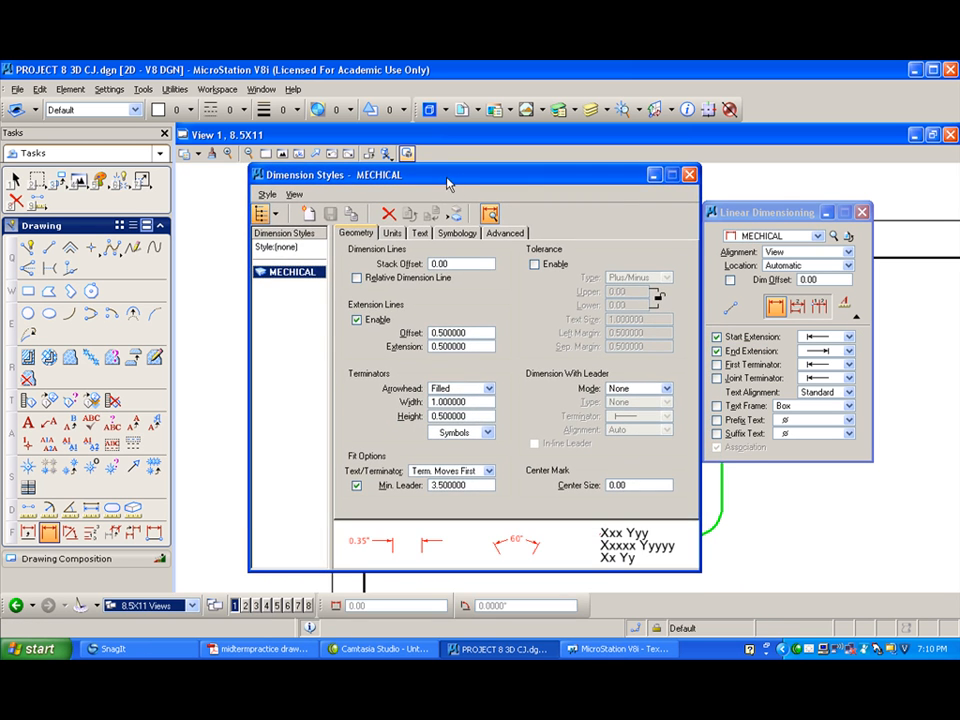
click(393, 233)
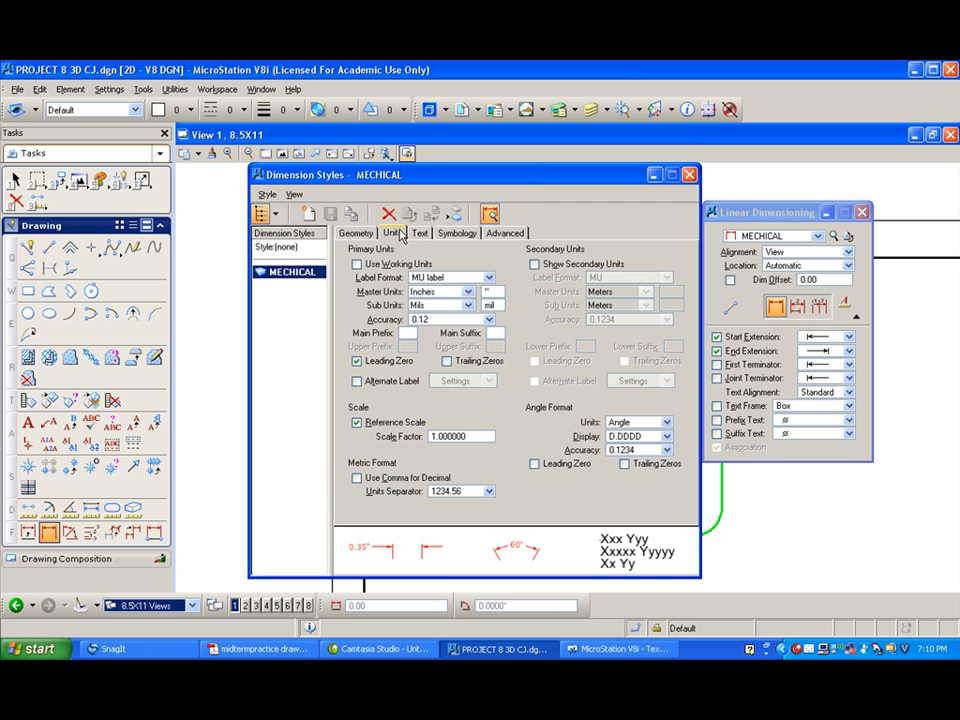
click(421, 233)
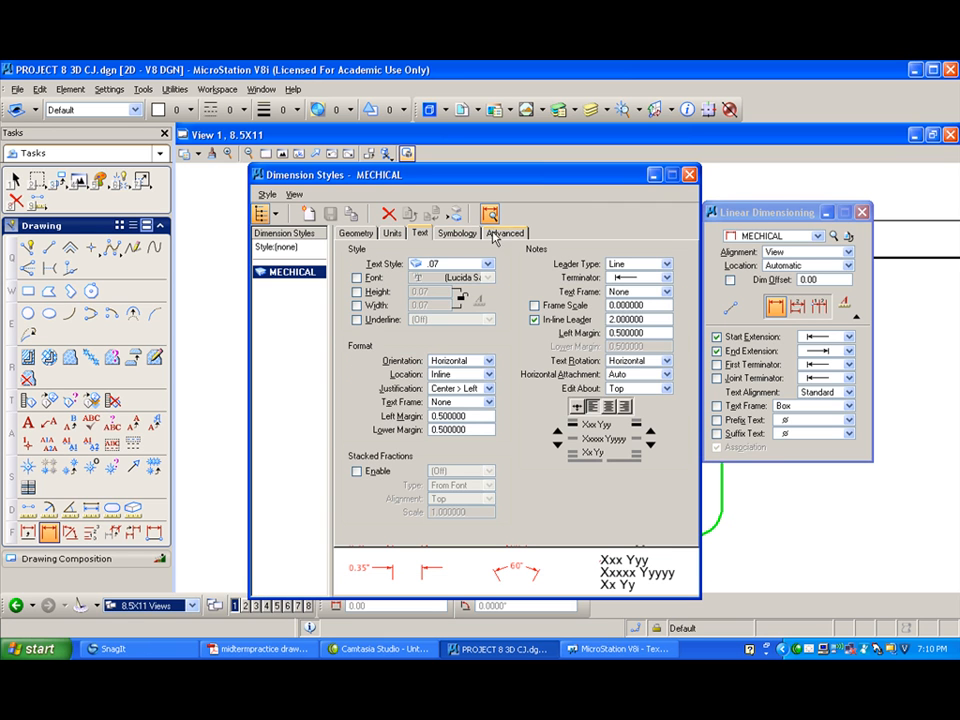
click(457, 233)
click(508, 234)
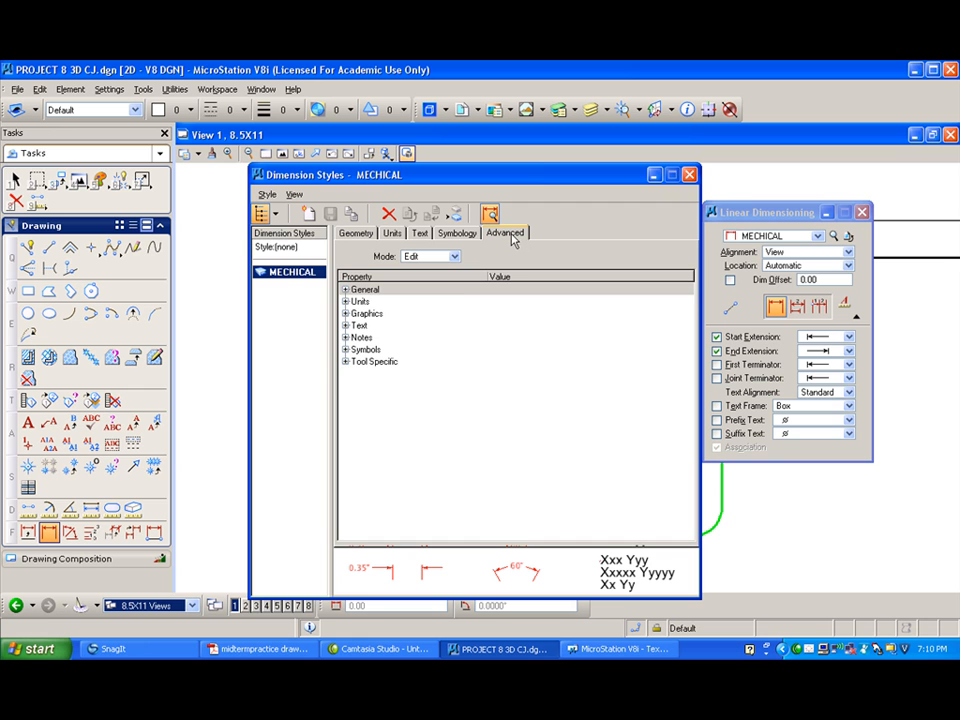
click(358, 301)
click(345, 301)
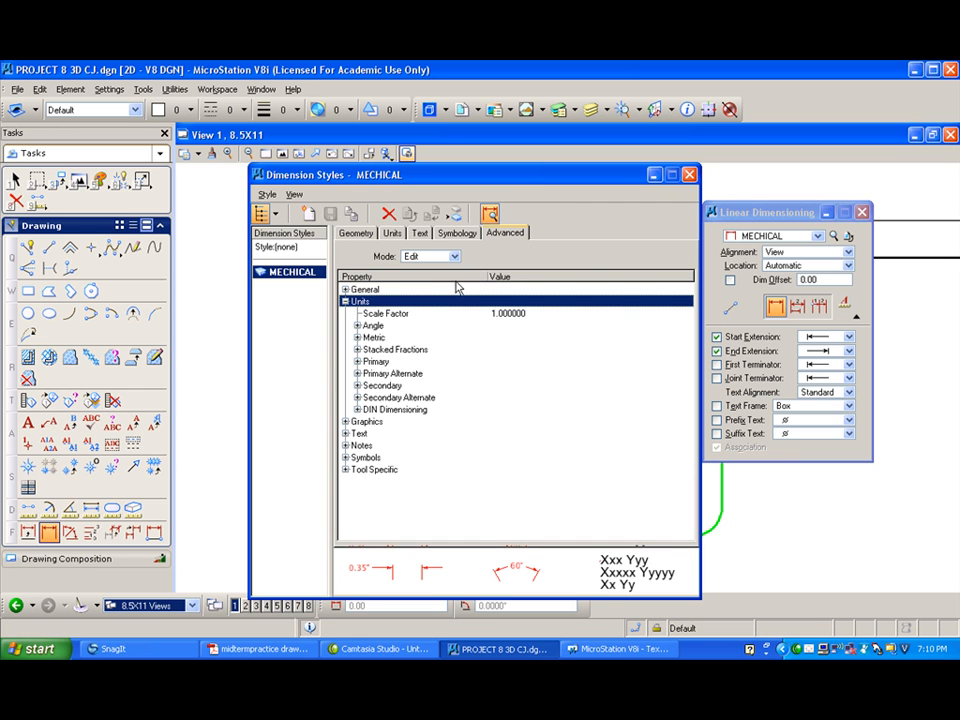
click(689, 174)
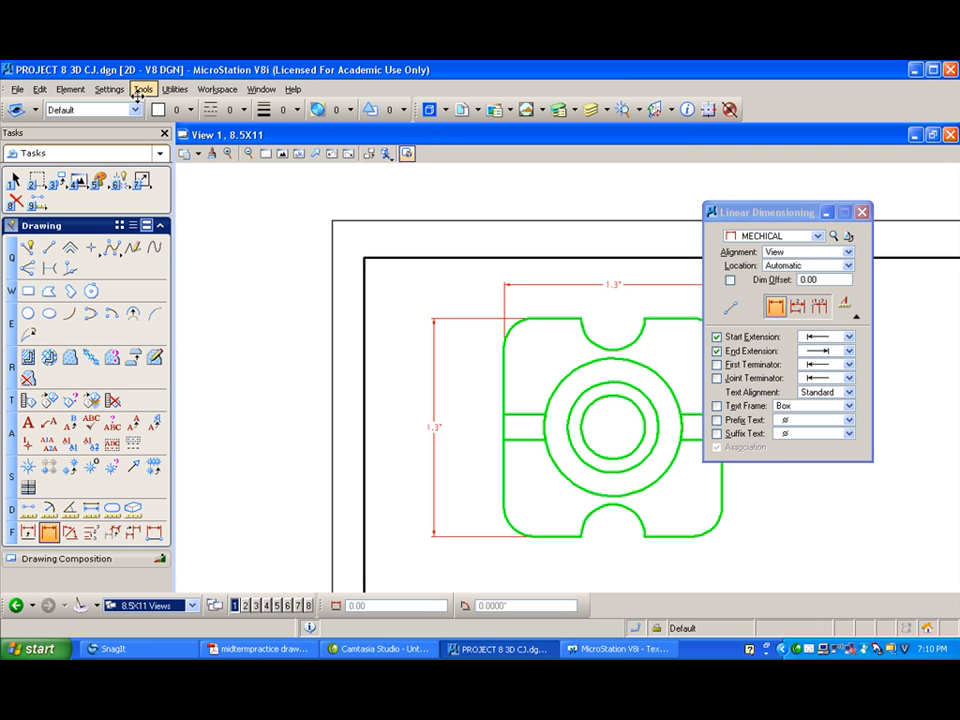
click(28, 532)
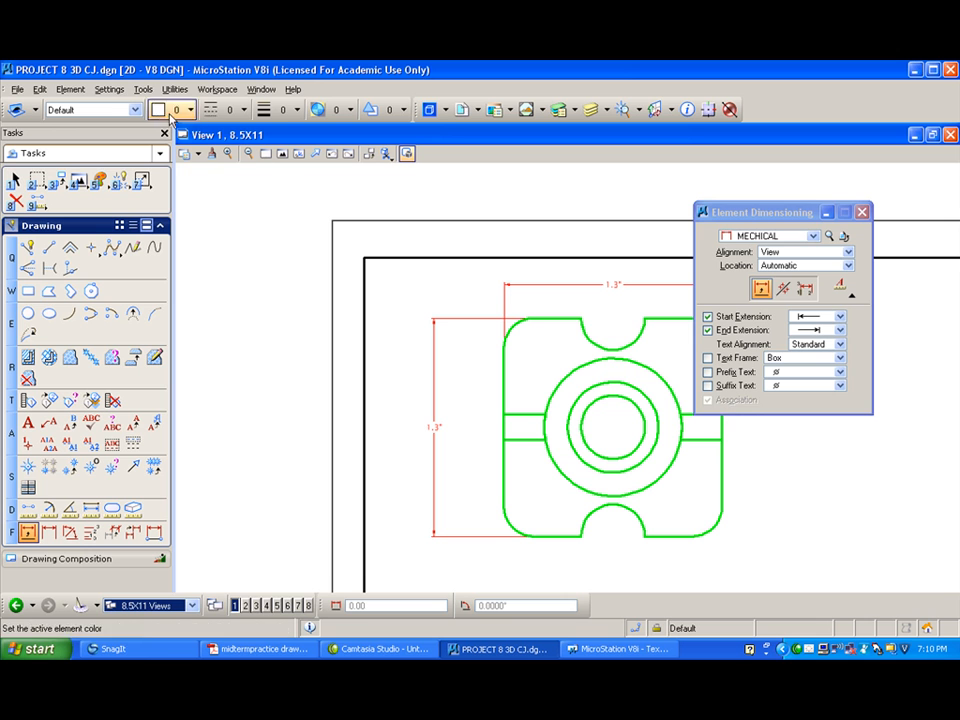
click(143, 89)
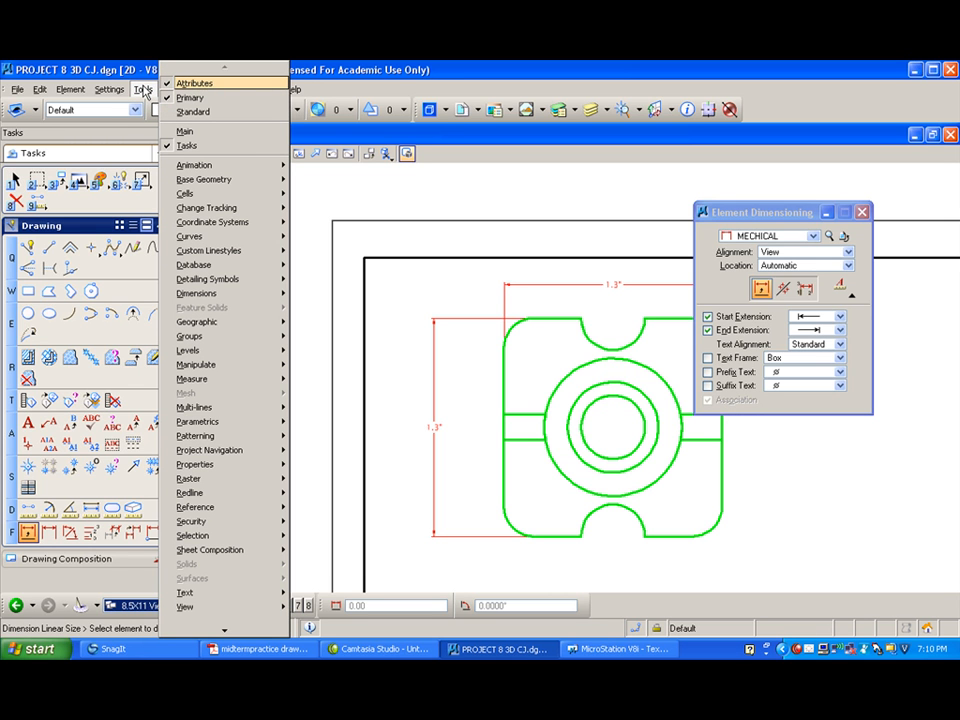
mouse_move(206, 366)
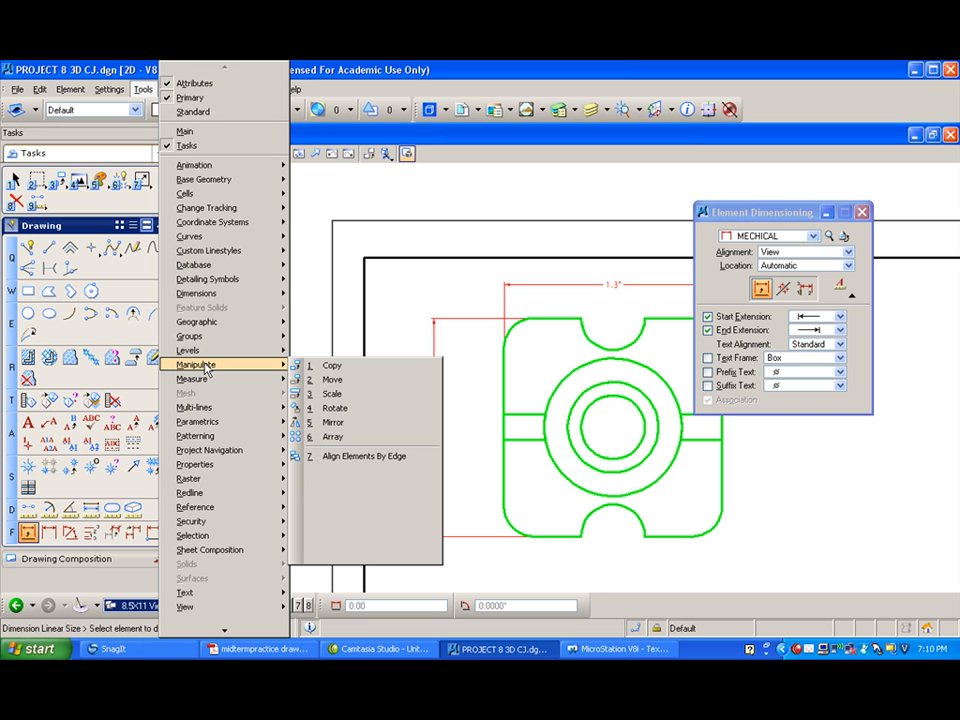
mouse_move(205, 293)
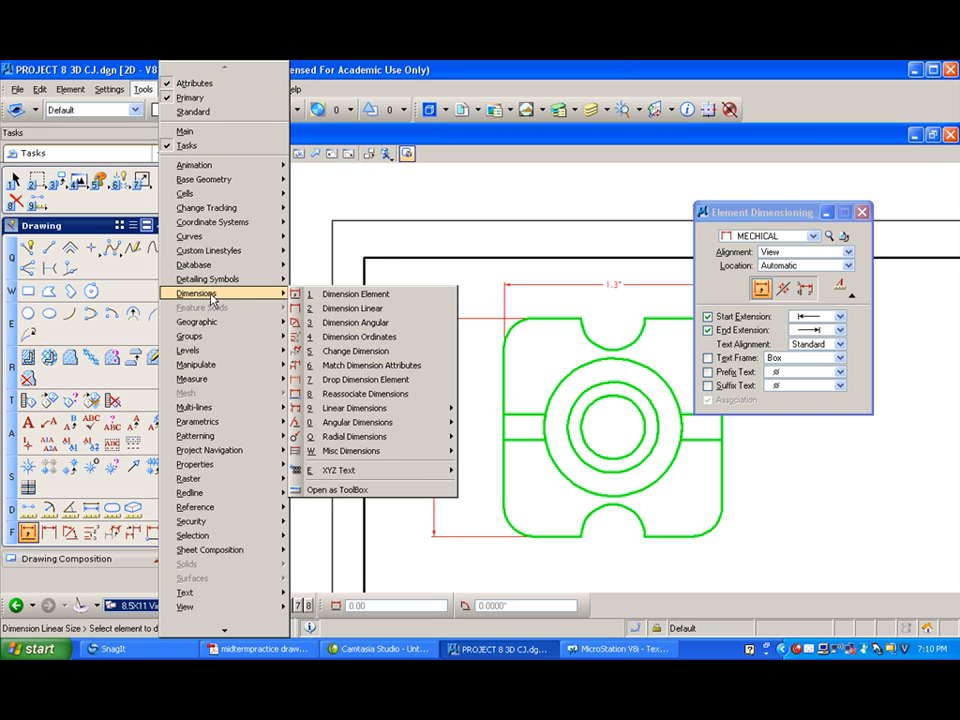
mouse_move(353, 451)
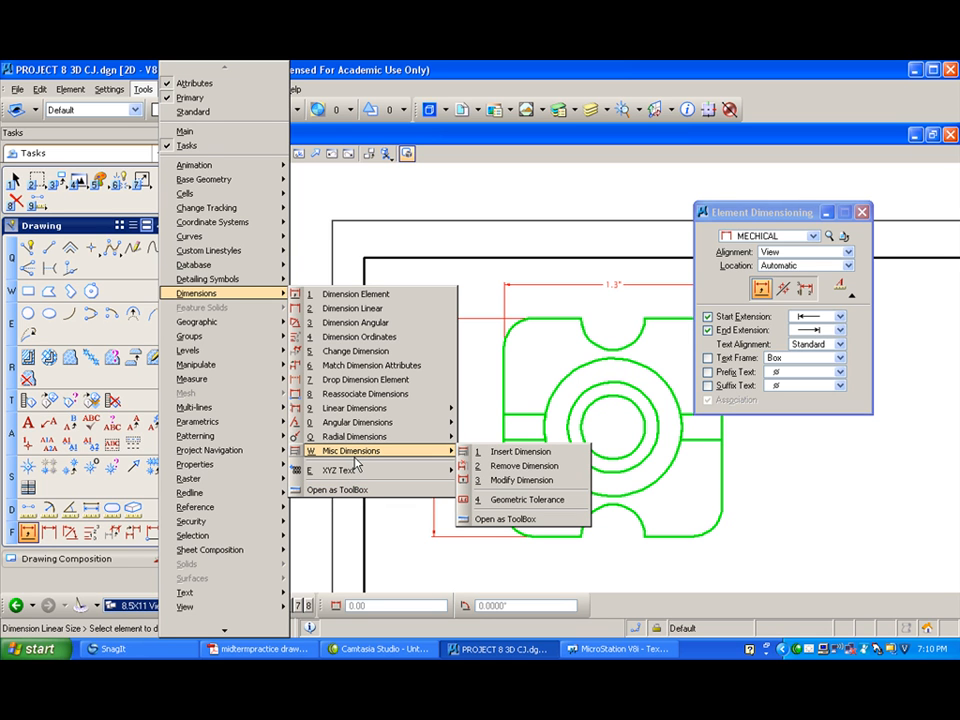
click(363, 394)
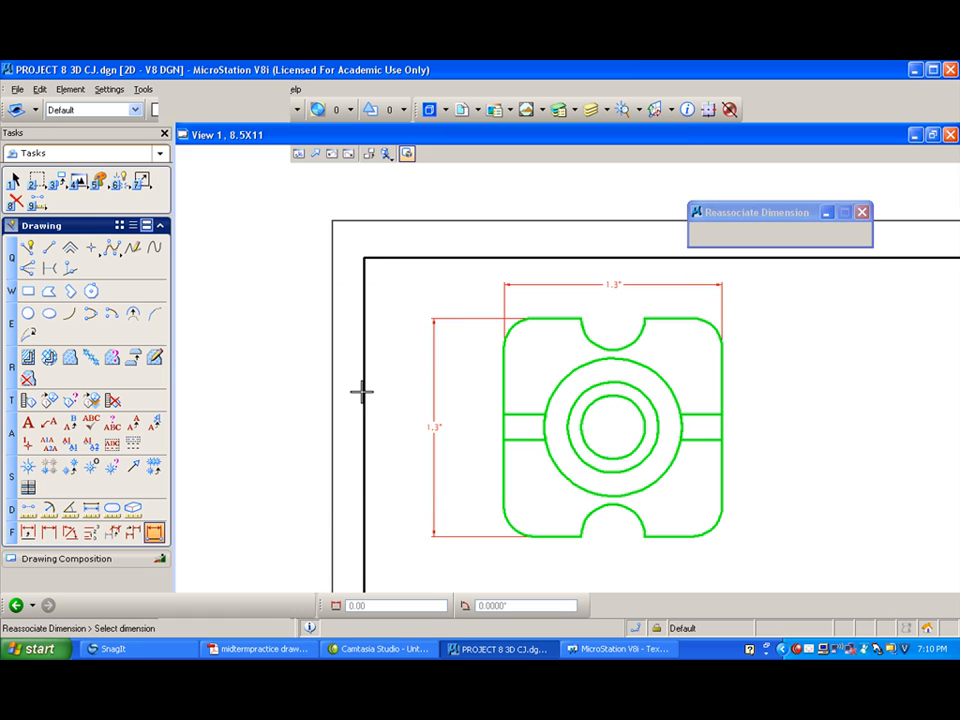
scroll(291, 335, down, 1)
scroll(291, 333, up, 1)
scroll(291, 333, down, 1)
Open the 3D MODEL PRIMITIVE model and place an Inside block fence over the left side of the part
click(192, 605)
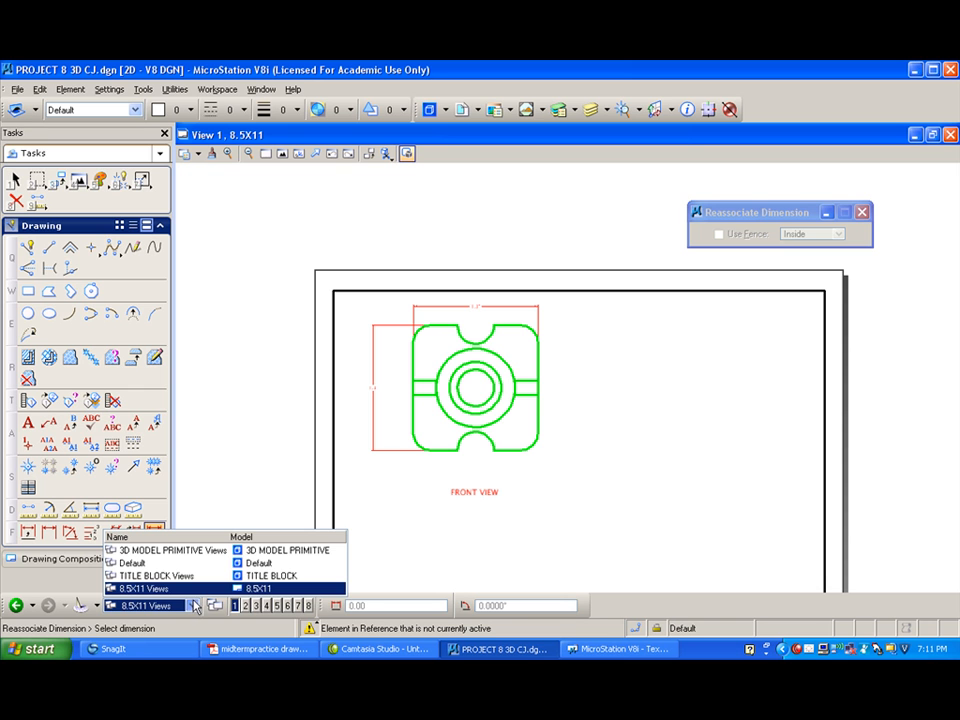
click(165, 550)
scroll(363, 410, down, 2)
click(37, 180)
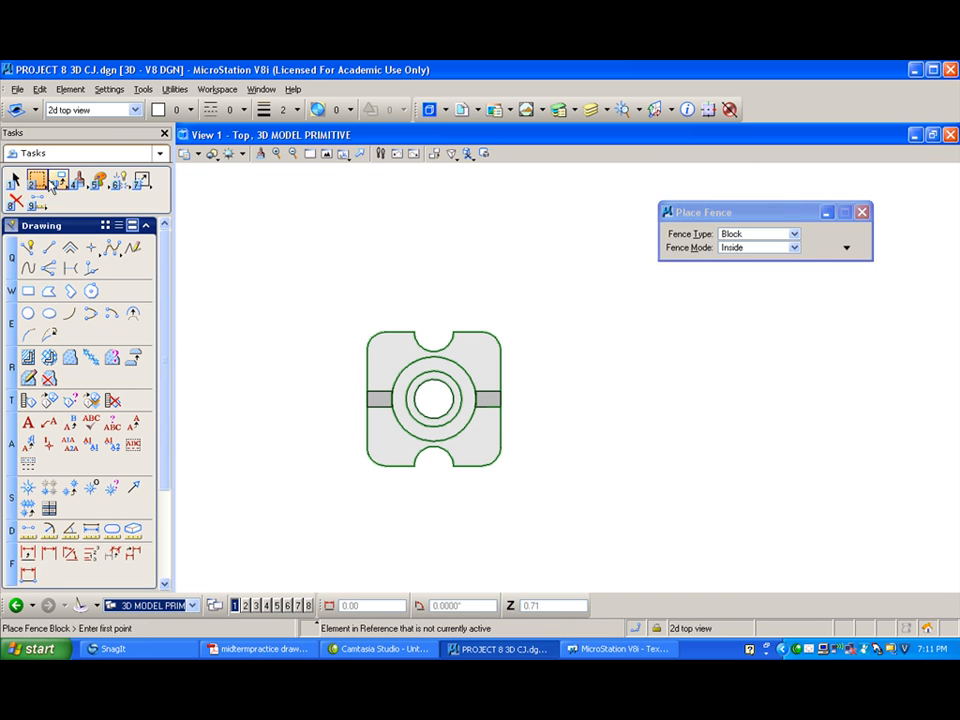
click(319, 302)
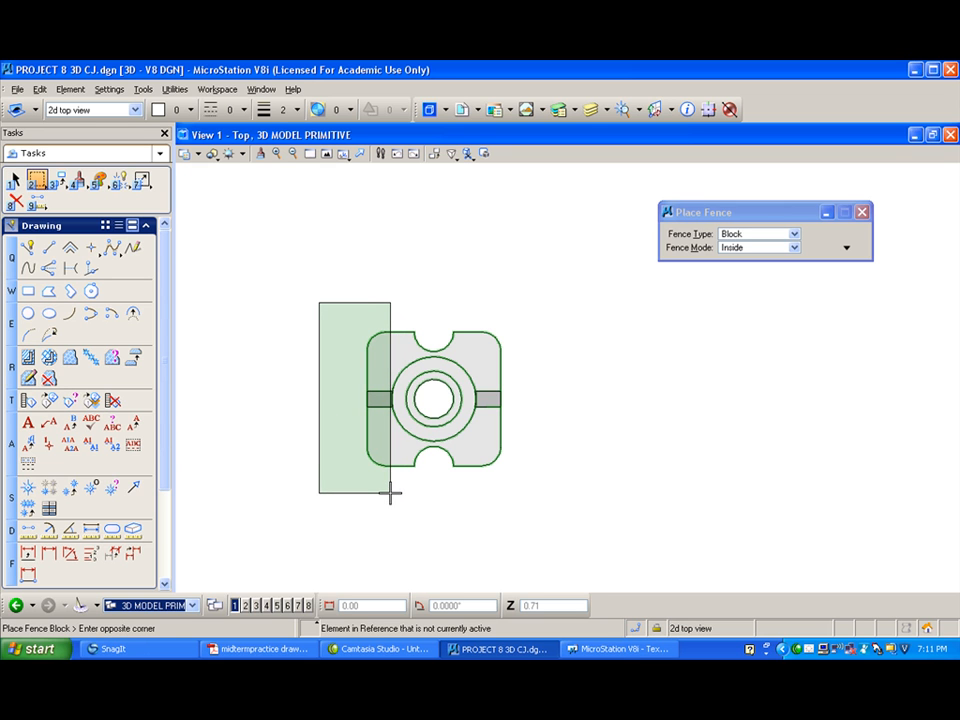
click(391, 492)
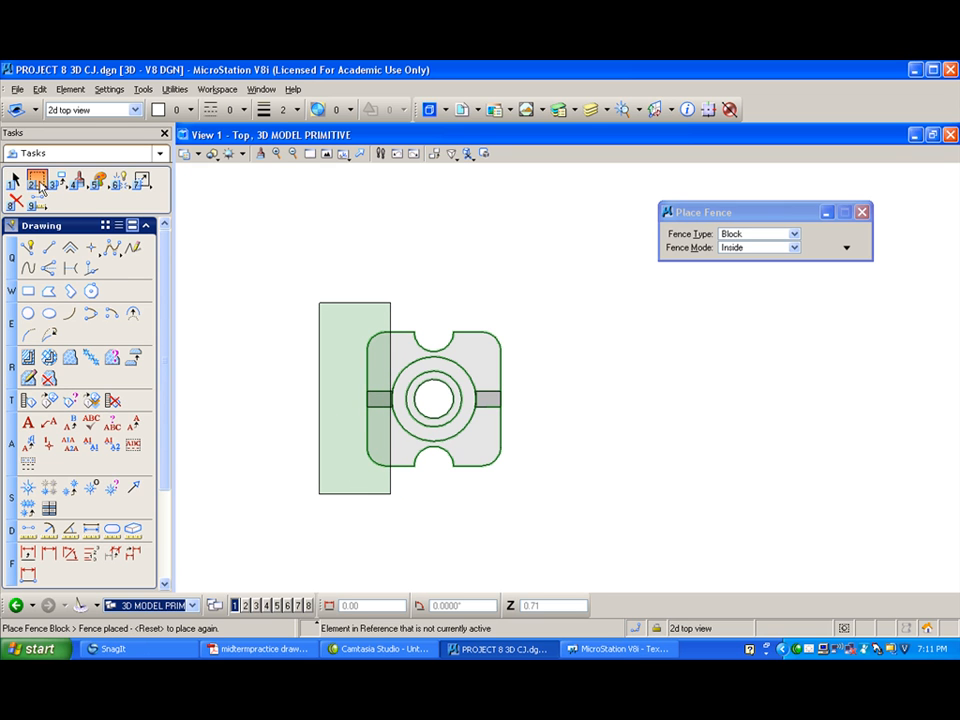
Stretch the fence contents 0.5 to the left so the left side of the base is extended
click(37, 180)
click(90, 235)
click(329, 284)
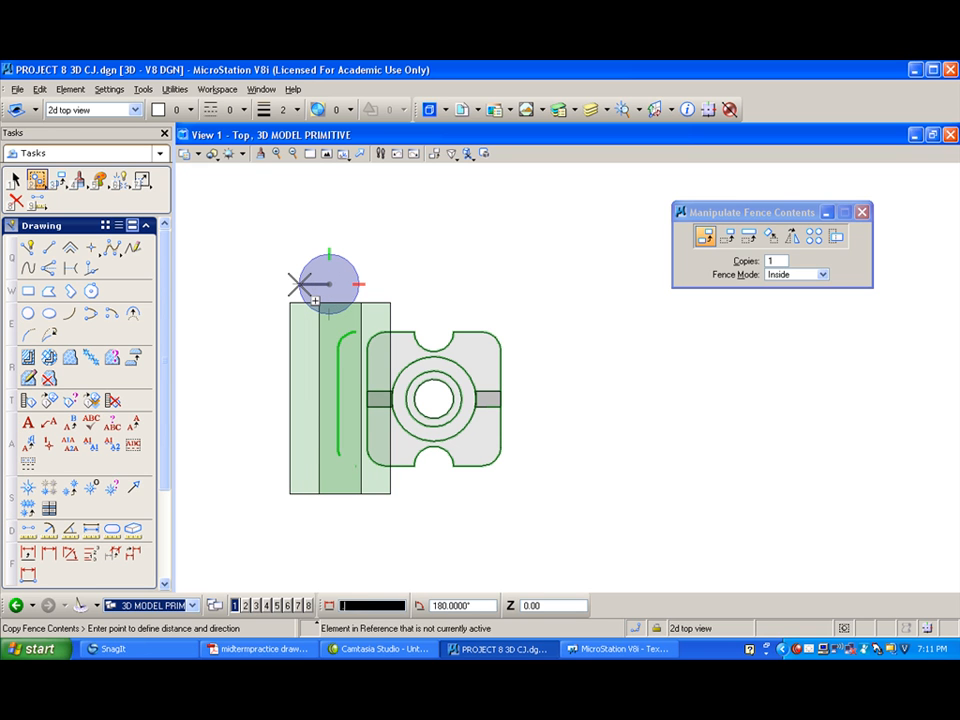
click(838, 238)
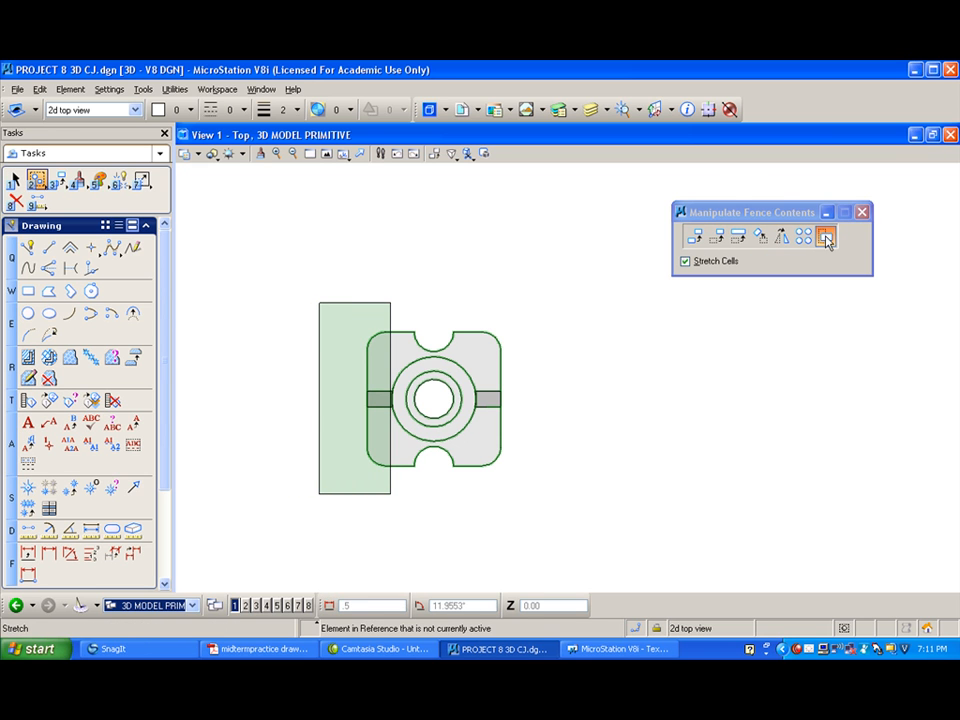
click(262, 311)
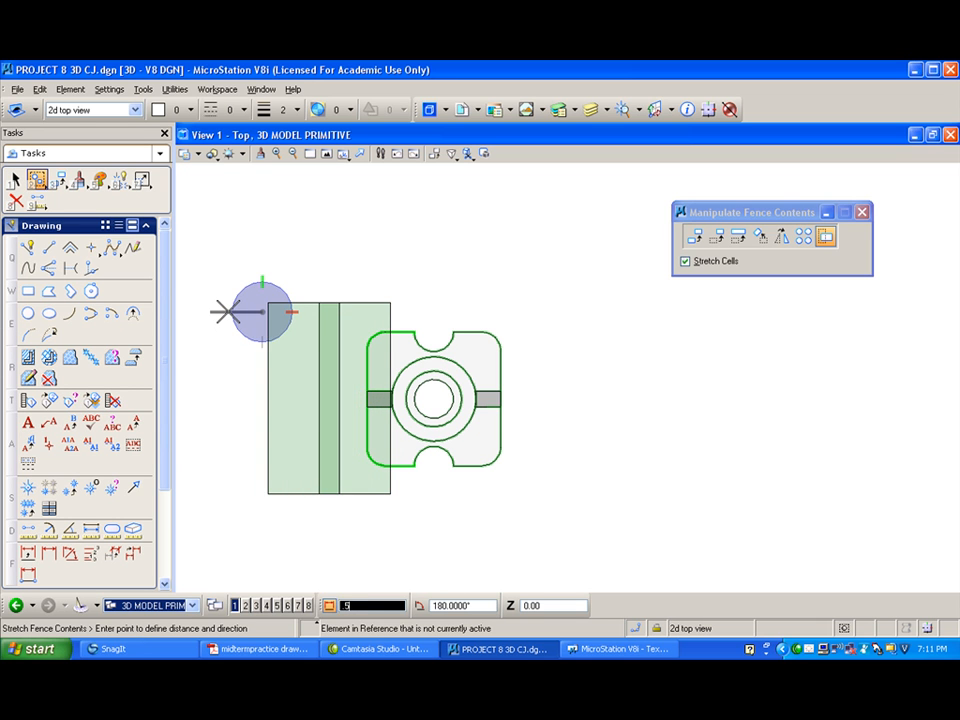
click(211, 311)
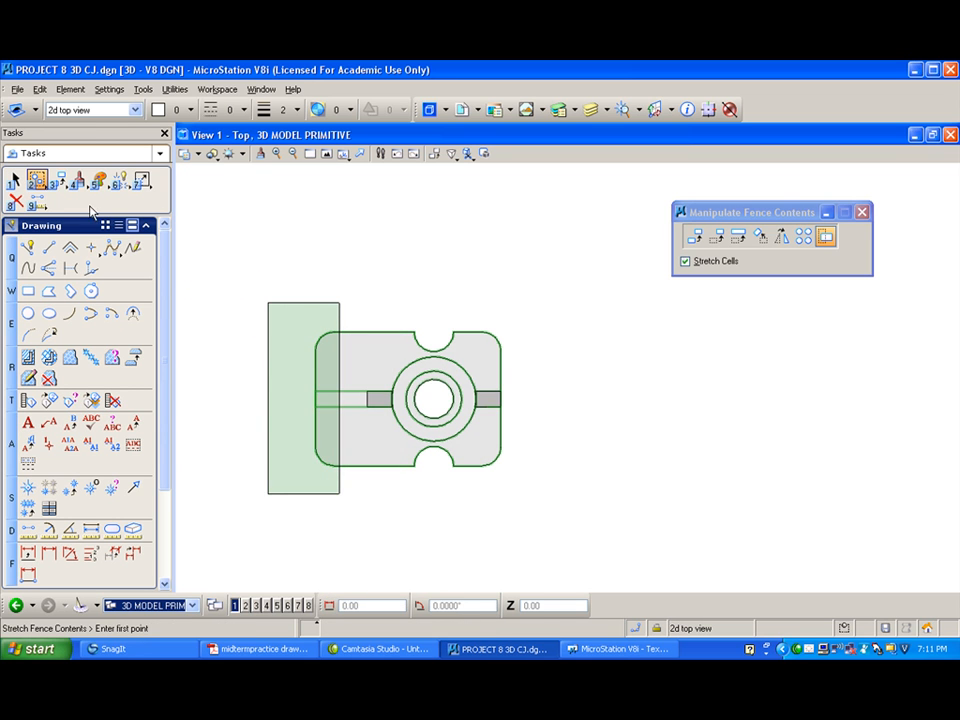
Clear the fence and rotate the 3D view dynamically to inspect the stretched part
click(58, 183)
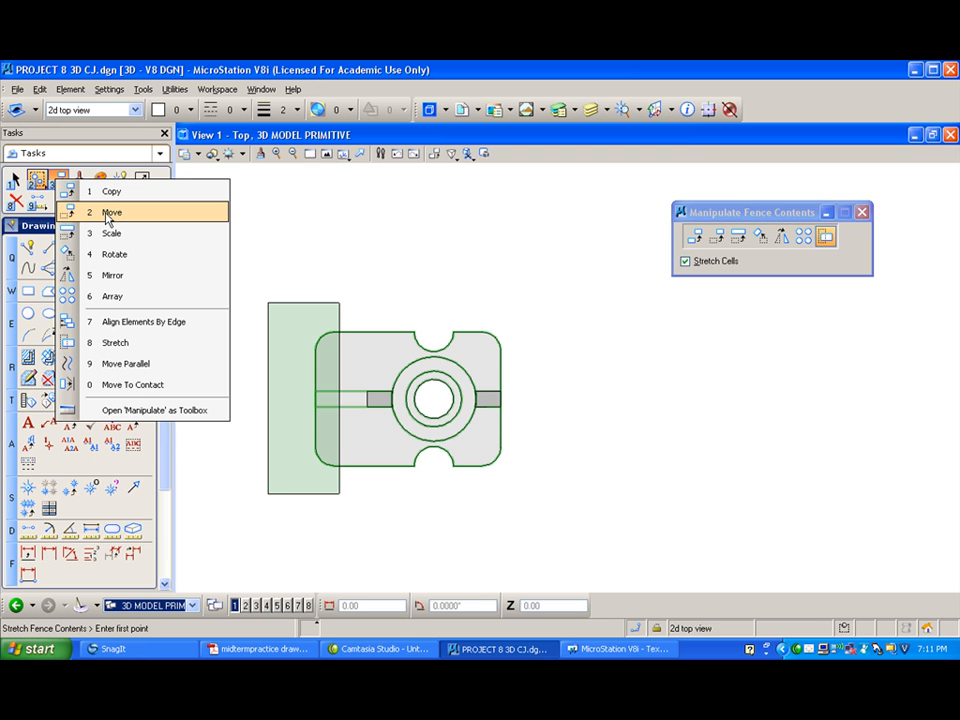
click(38, 184)
click(52, 195)
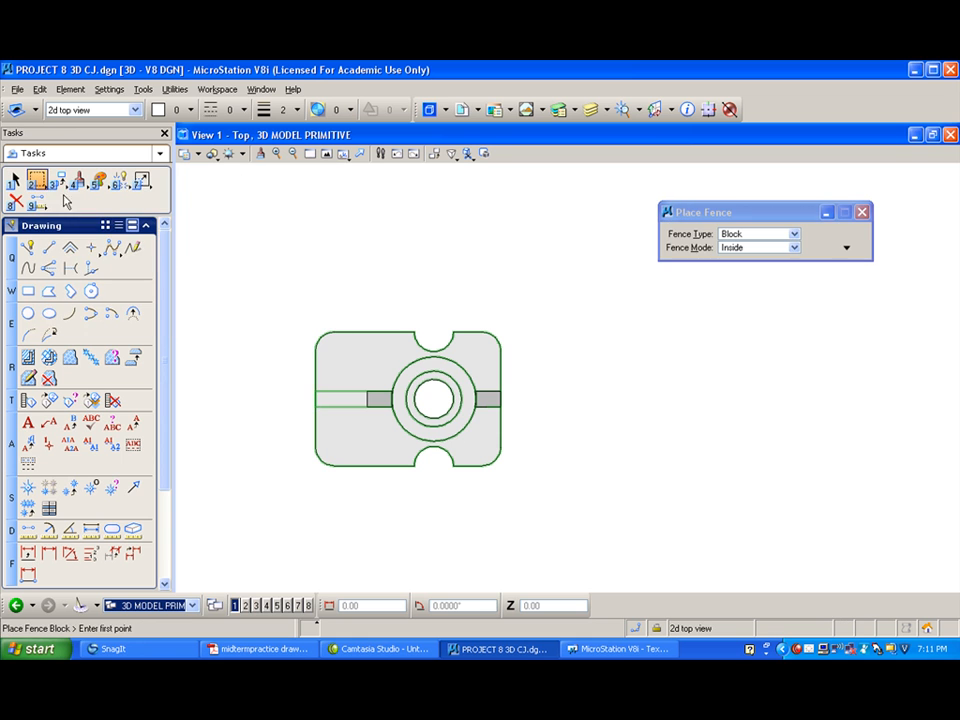
click(343, 154)
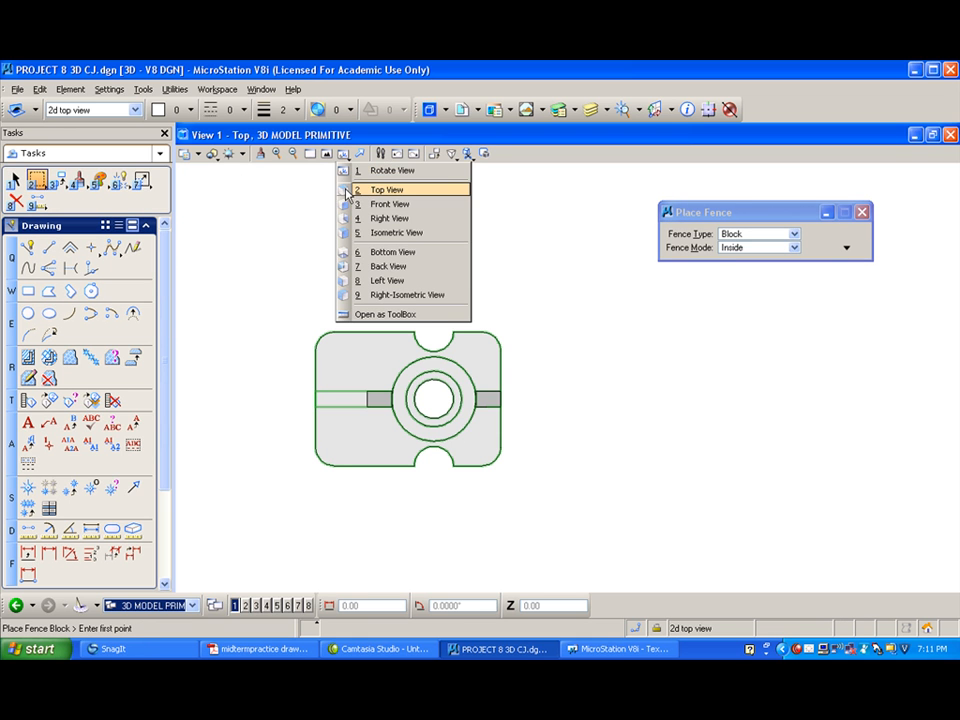
click(385, 171)
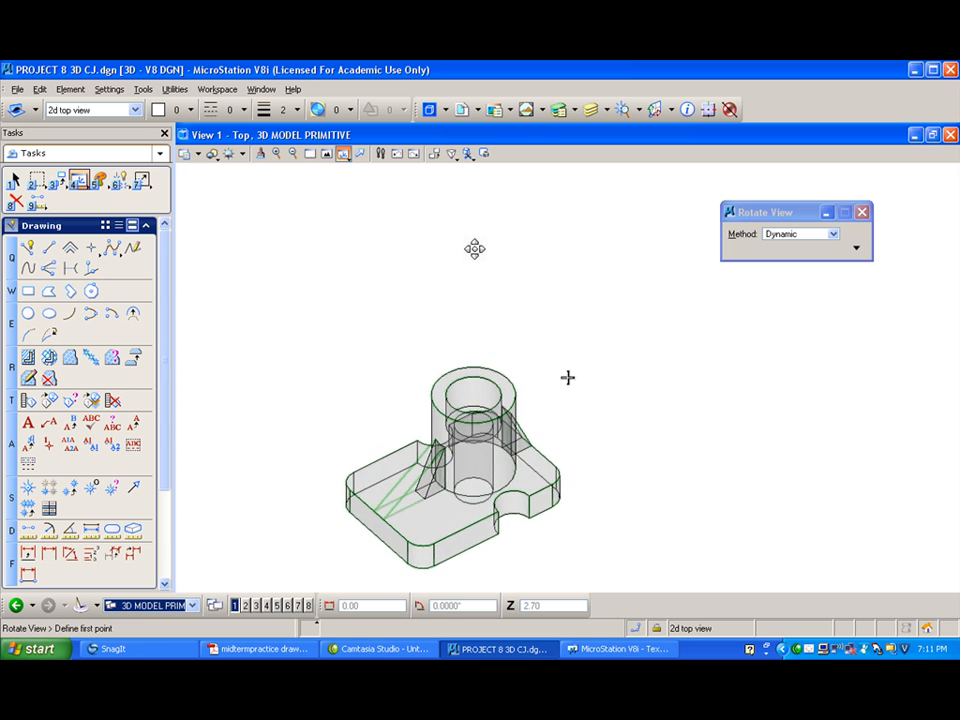
Return to the 8.5X11 sheet and try to reassociate the overall width dimension with the stretched top view
click(191, 605)
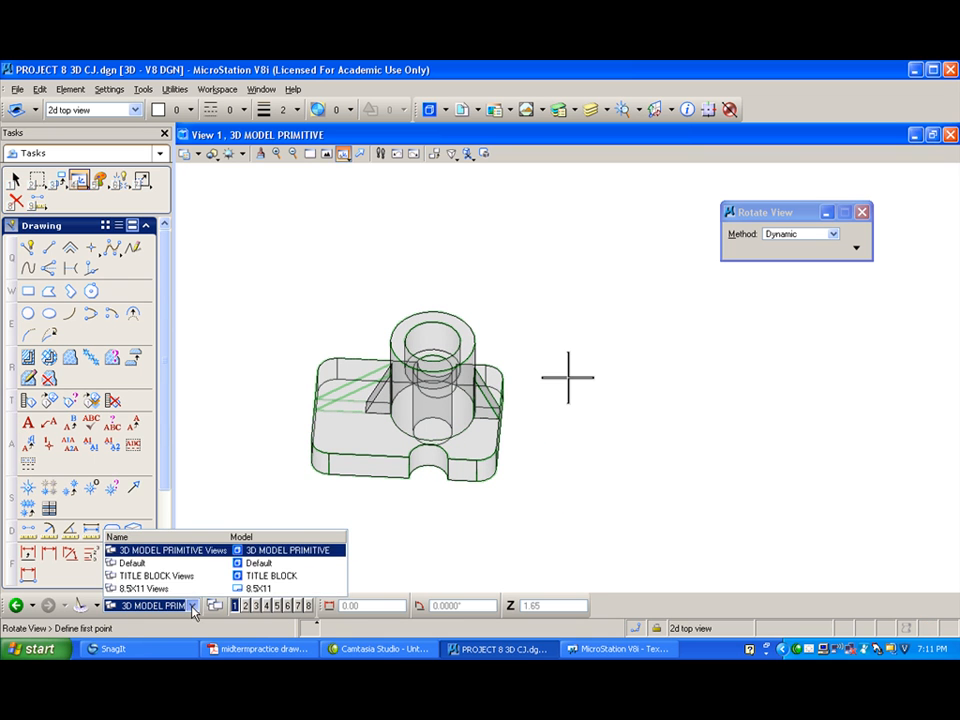
click(189, 589)
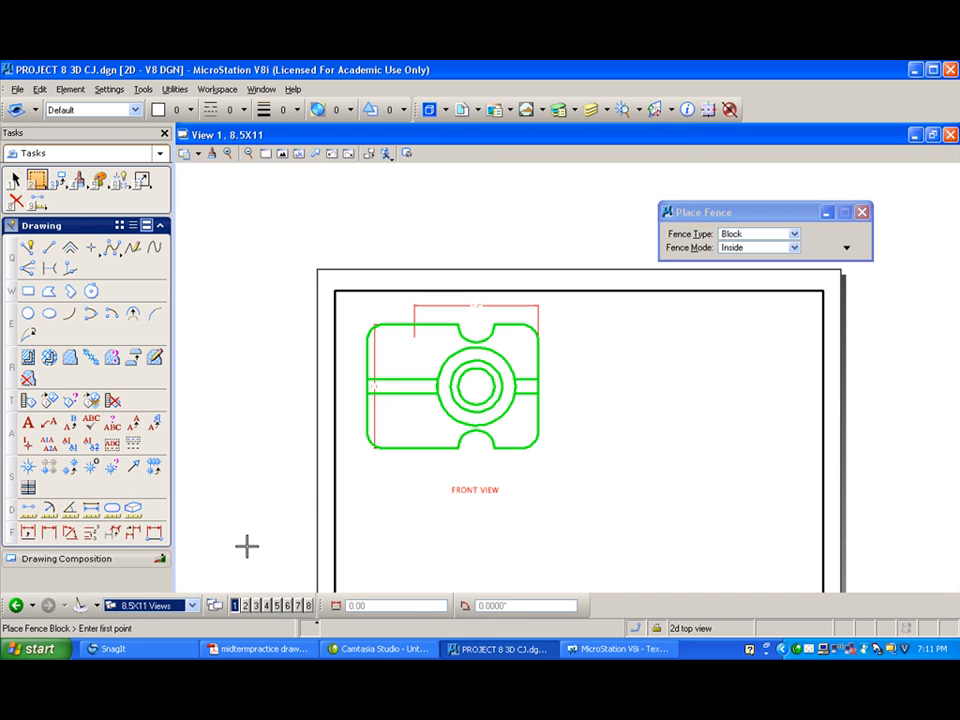
scroll(433, 346, up, 2)
scroll(433, 346, down, 2)
click(155, 535)
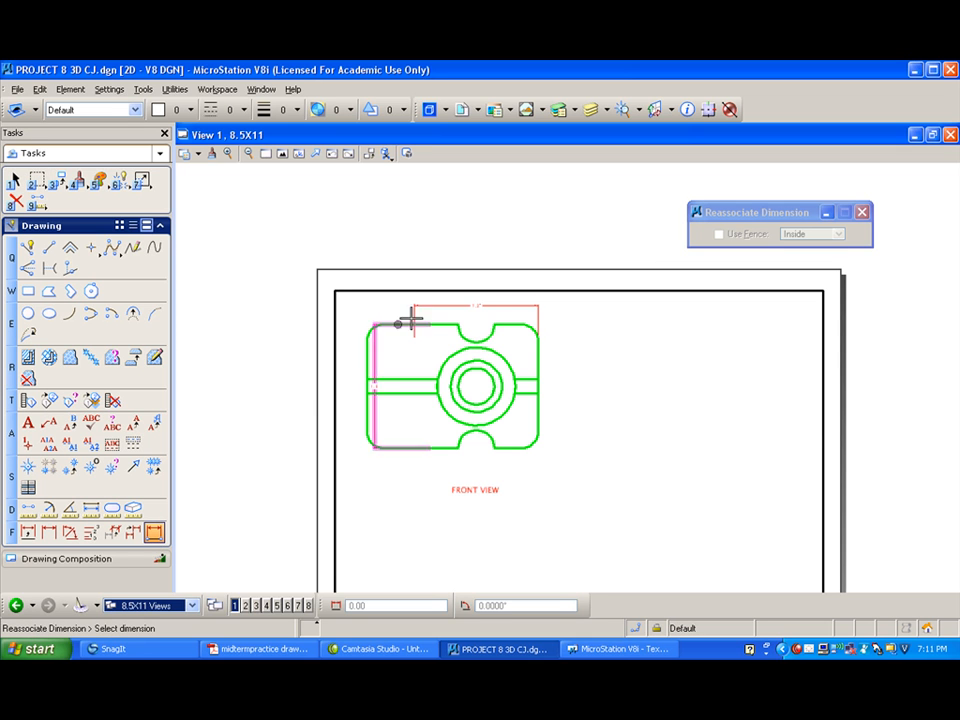
click(447, 304)
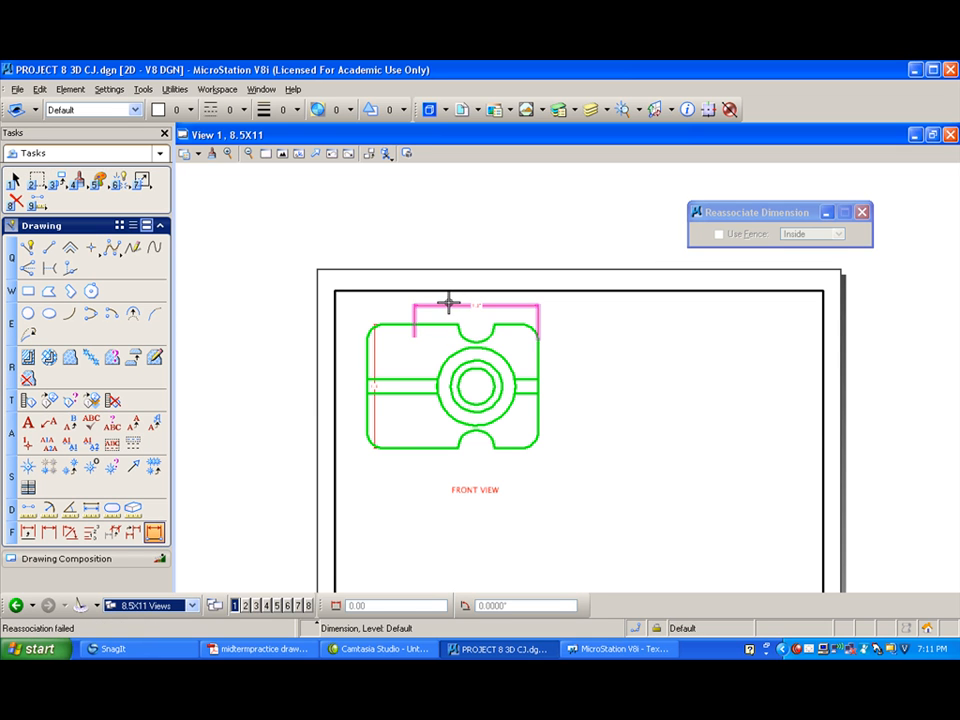
click(401, 325)
click(400, 325)
click(389, 319)
click(379, 315)
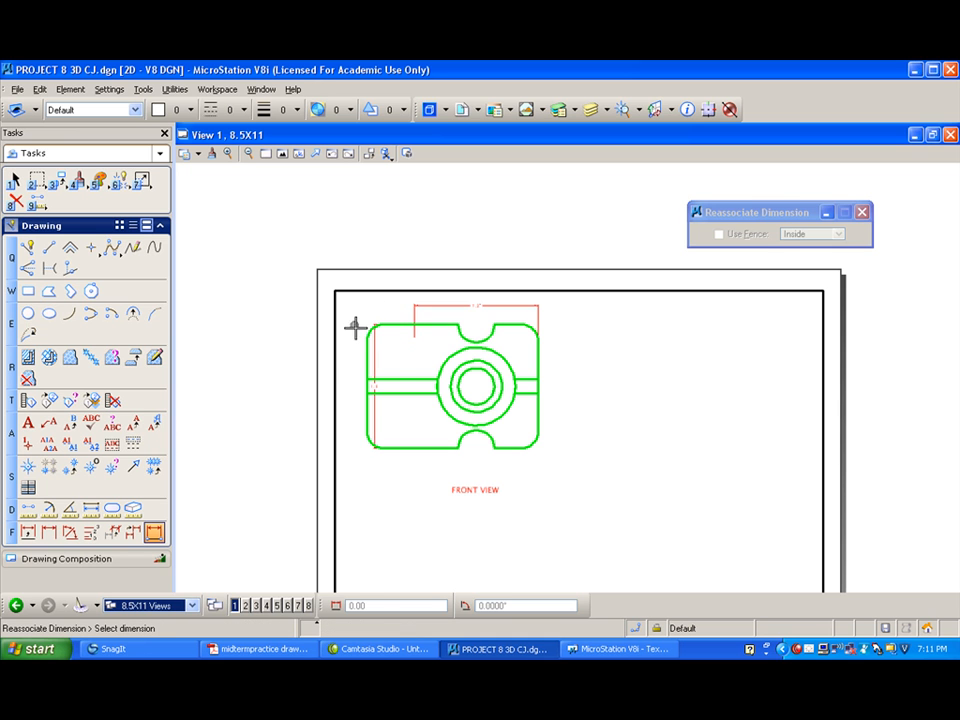
Add a linear dimension in the MECHICAL style across the stretched part's overall width, just above the top view
click(49, 533)
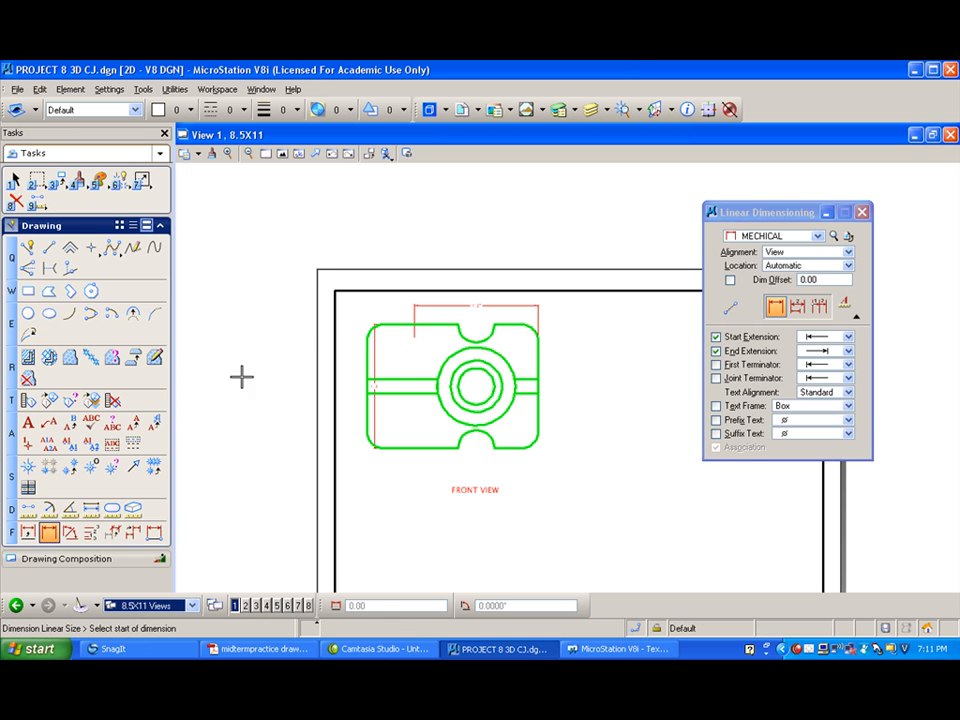
click(362, 343)
click(539, 334)
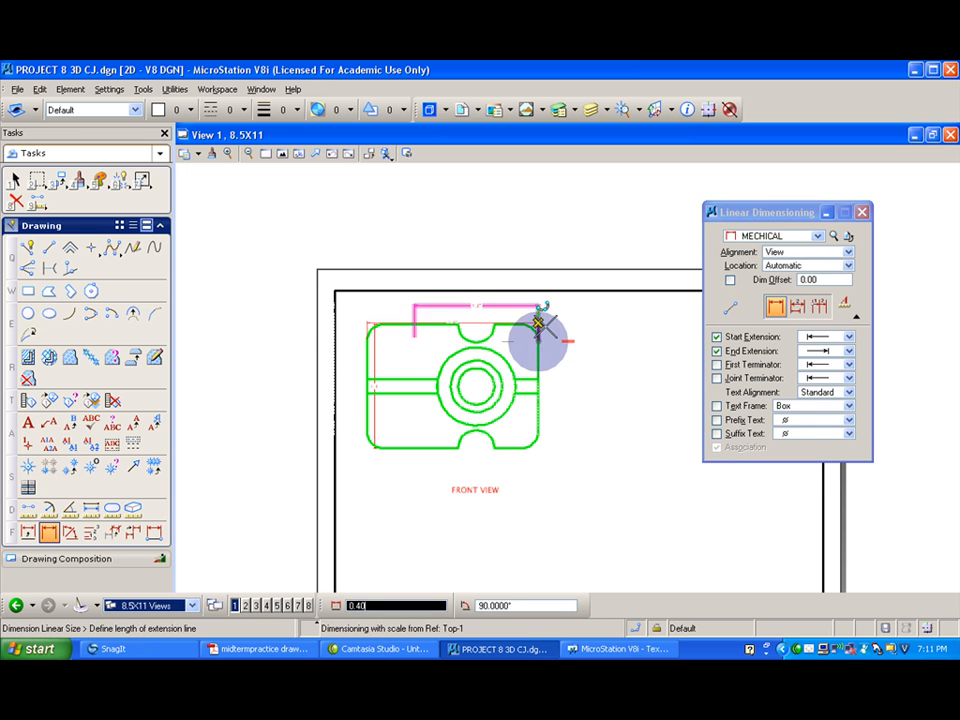
click(546, 303)
right_click(546, 303)
scroll(467, 297, up, 6)
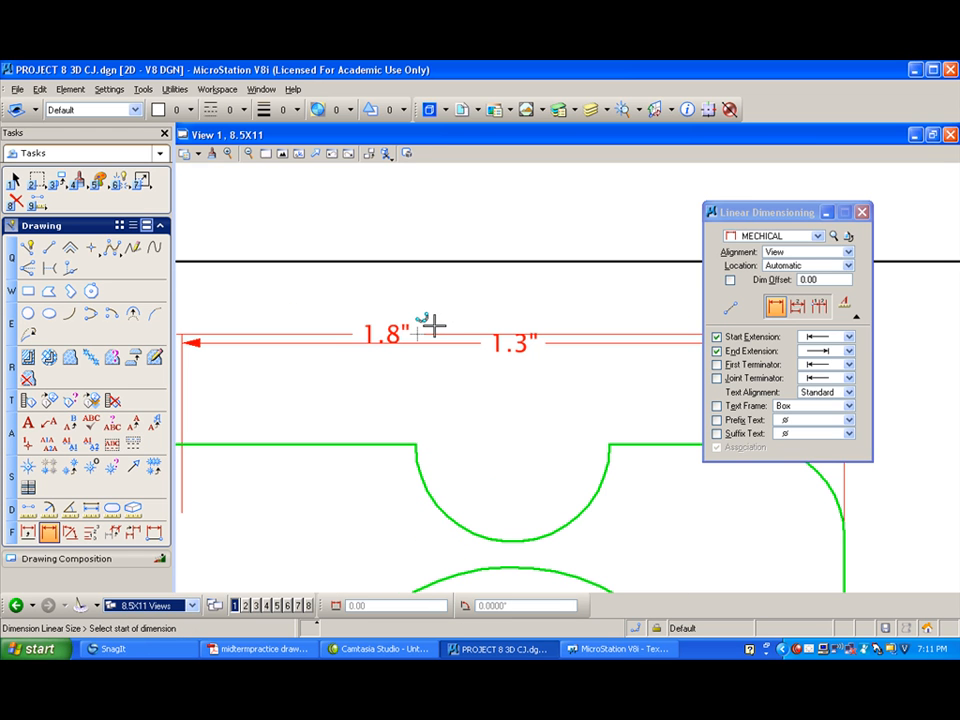
scroll(516, 354, down, 2)
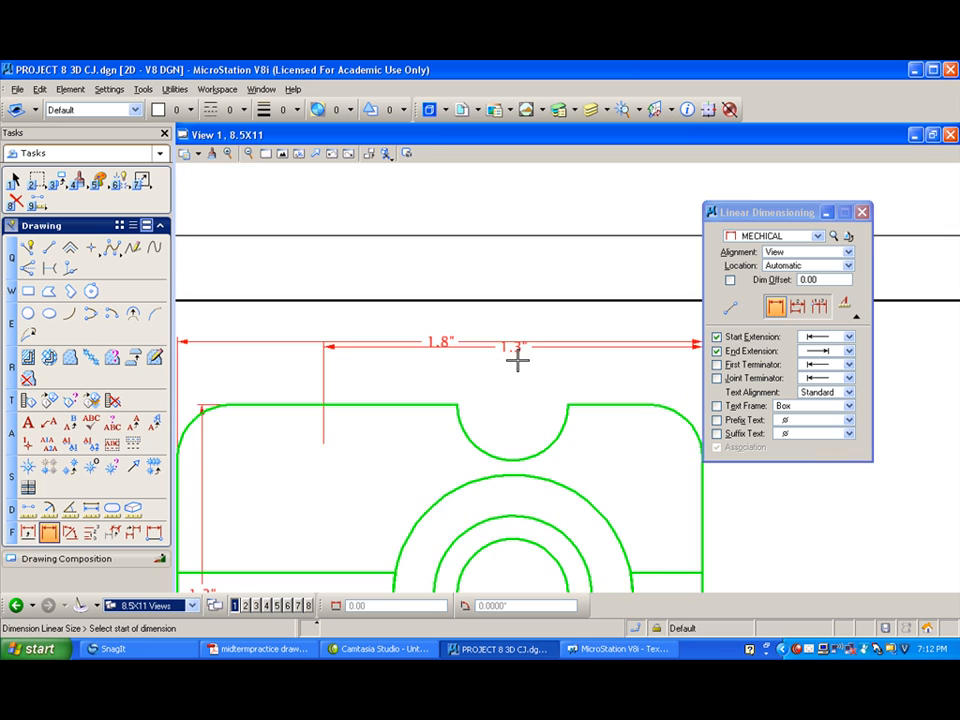
scroll(516, 354, down, 2)
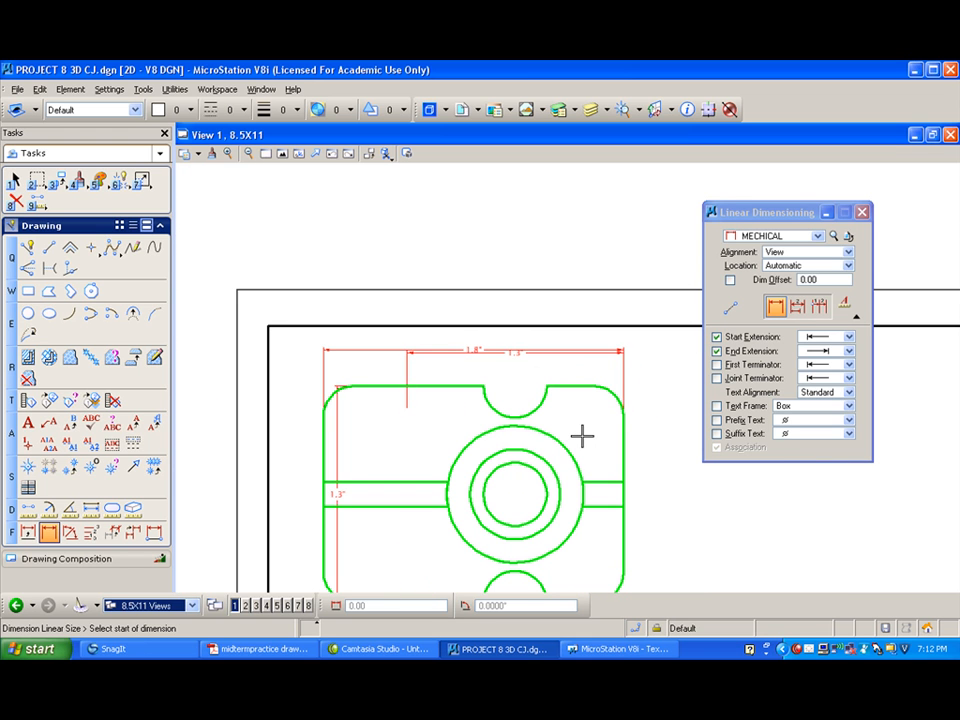
Undo the new width dimension, the dimension reassociation and the fence stretch
key(ctrl+z)
key(ctrl+z)
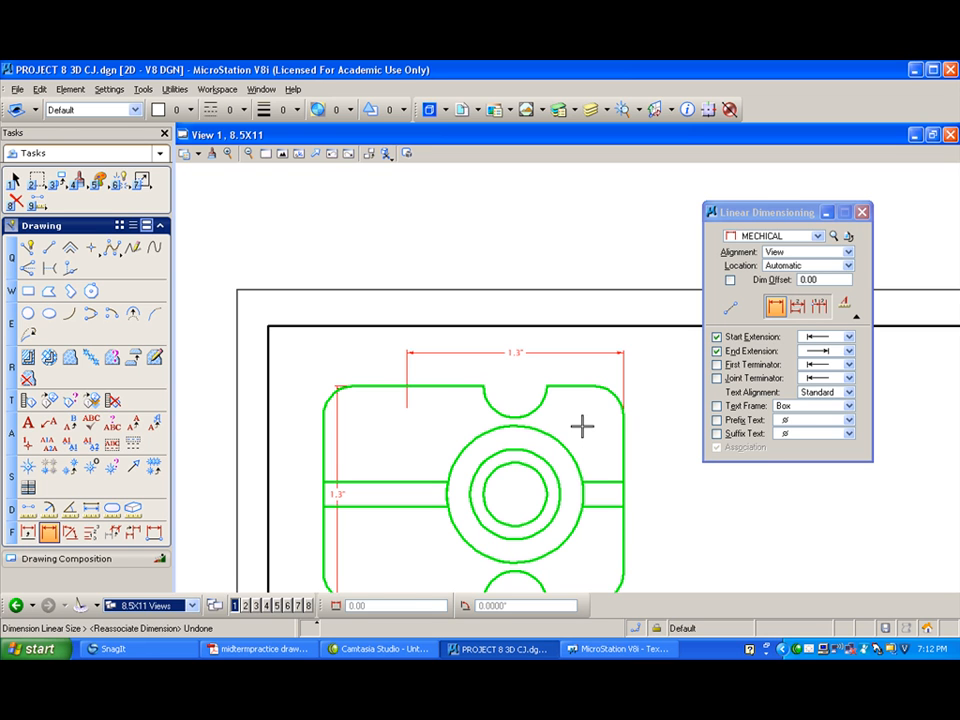
key(ctrl+z)
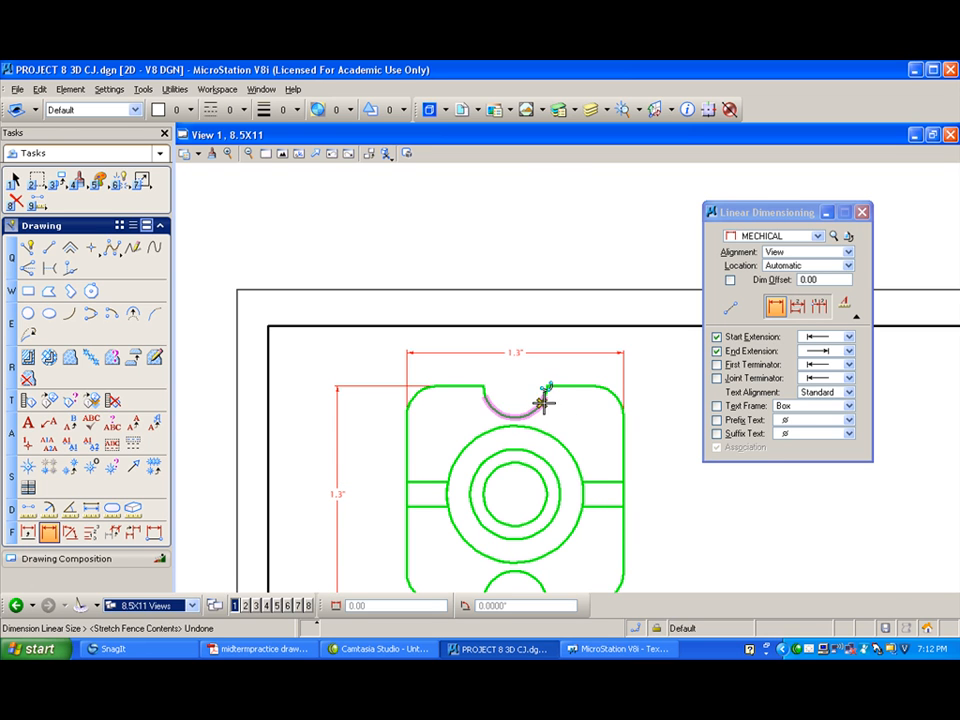
scroll(545, 371, down, 2)
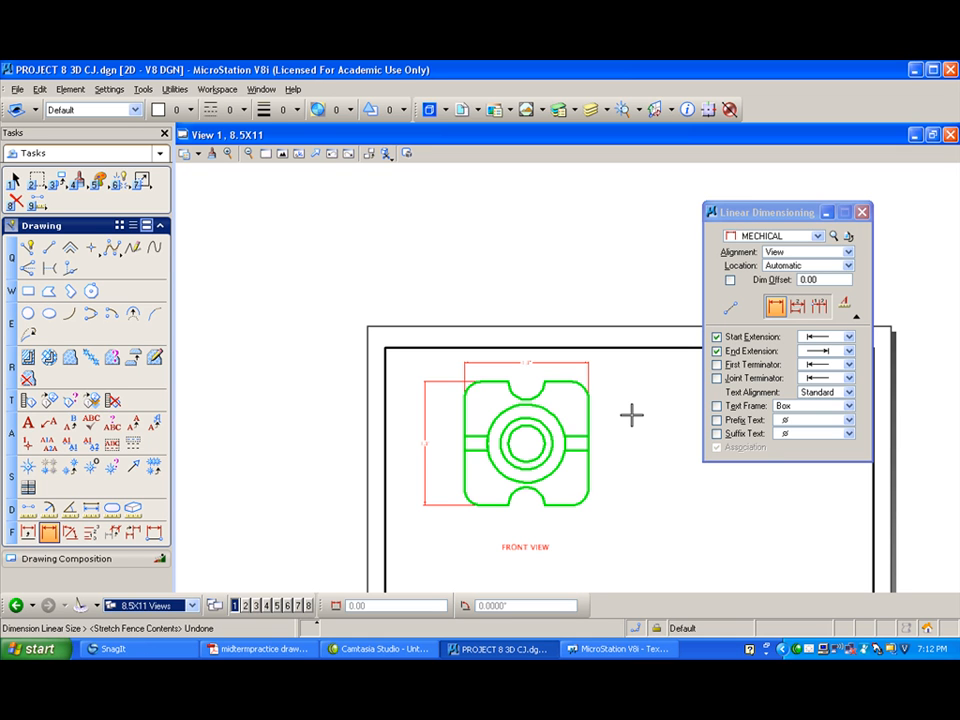
Open the 3D MODEL PRIMITIVE model, set View 1 to the front view and fit the part in it
click(193, 606)
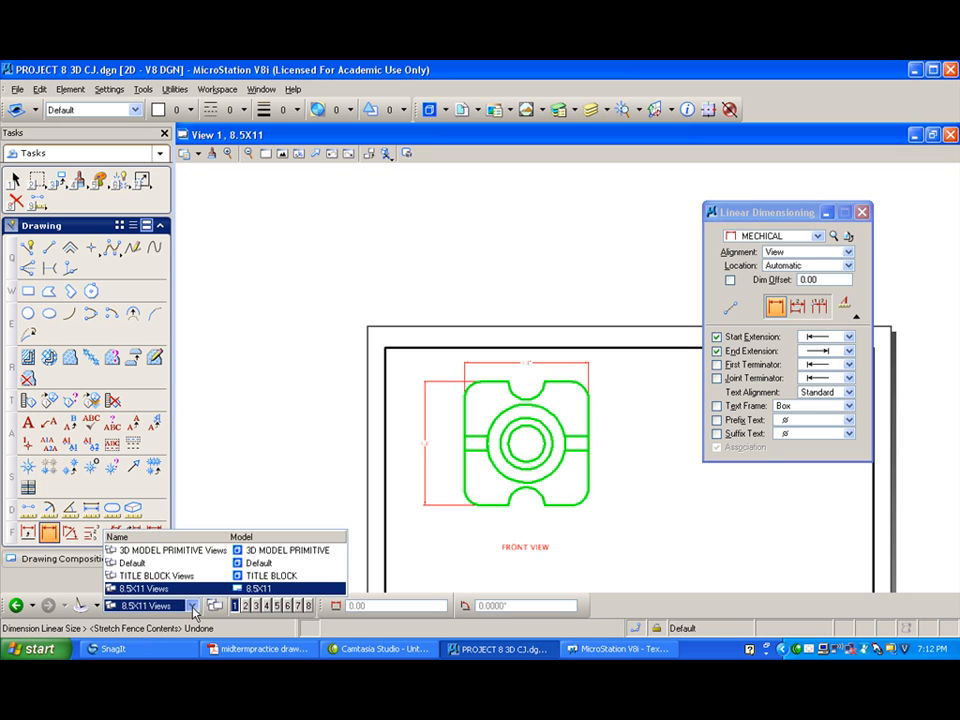
click(160, 547)
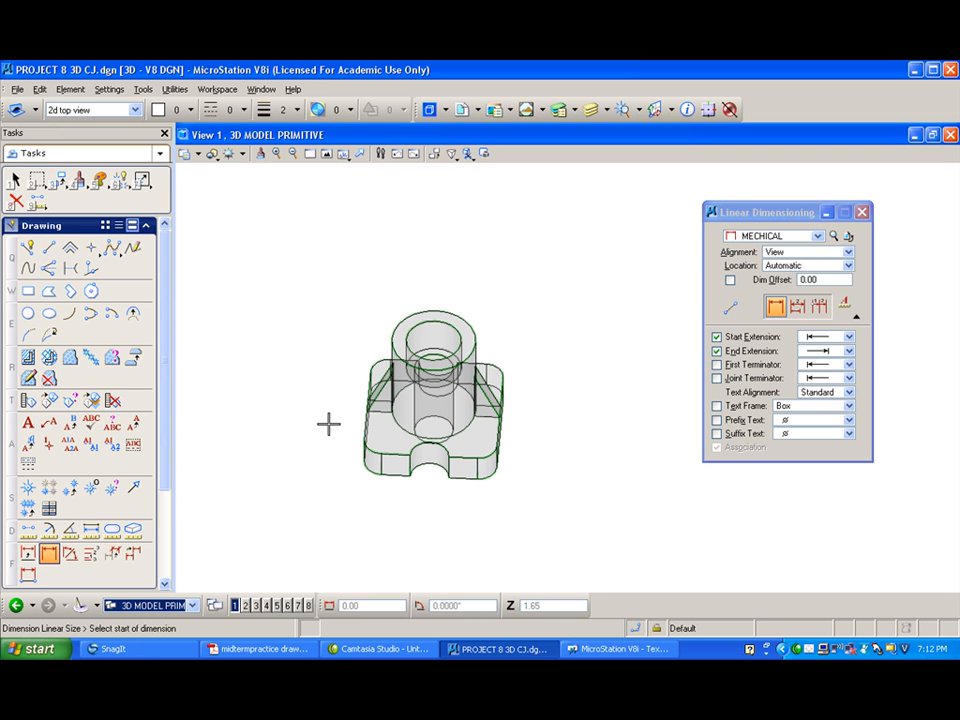
click(343, 154)
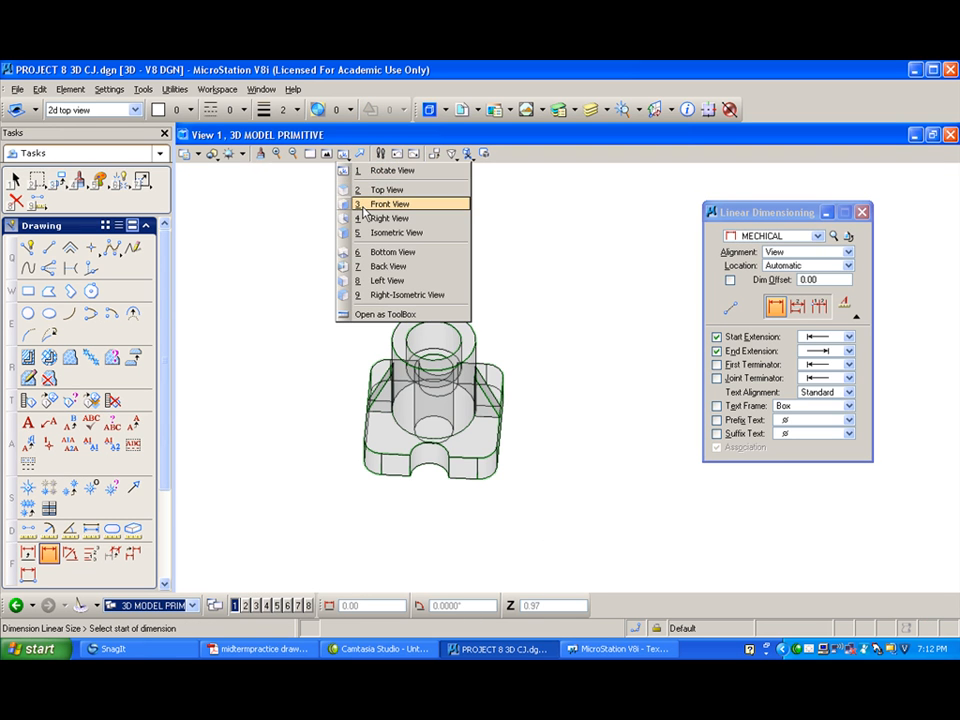
click(363, 206)
click(326, 155)
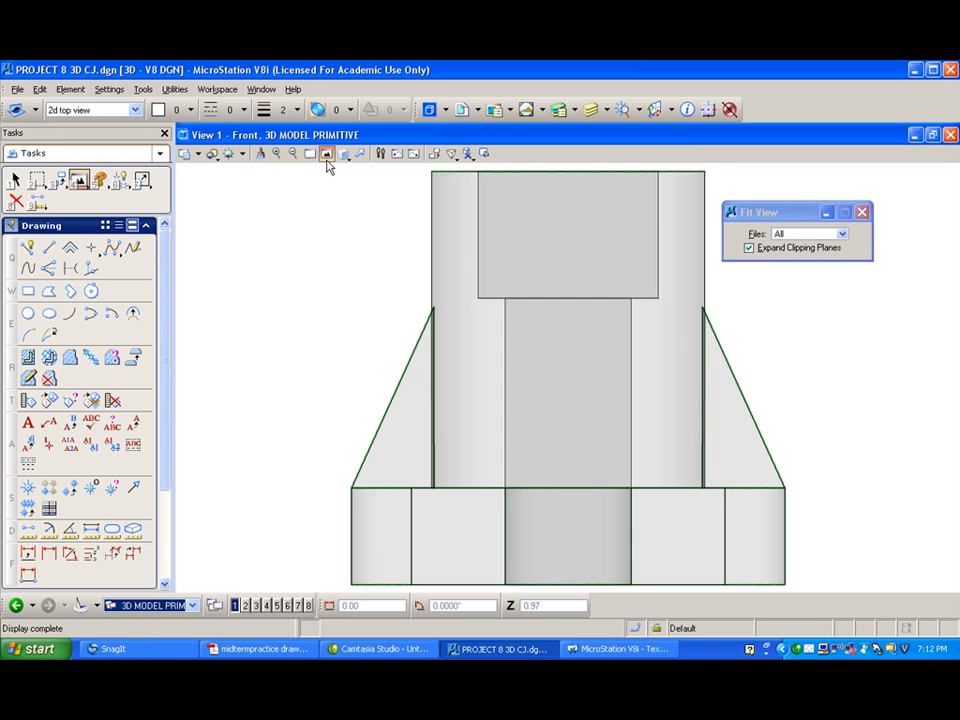
Set up a visible edges export of View 1 that includes hidden edges and puts visible edges on the 2d front view level
click(17, 90)
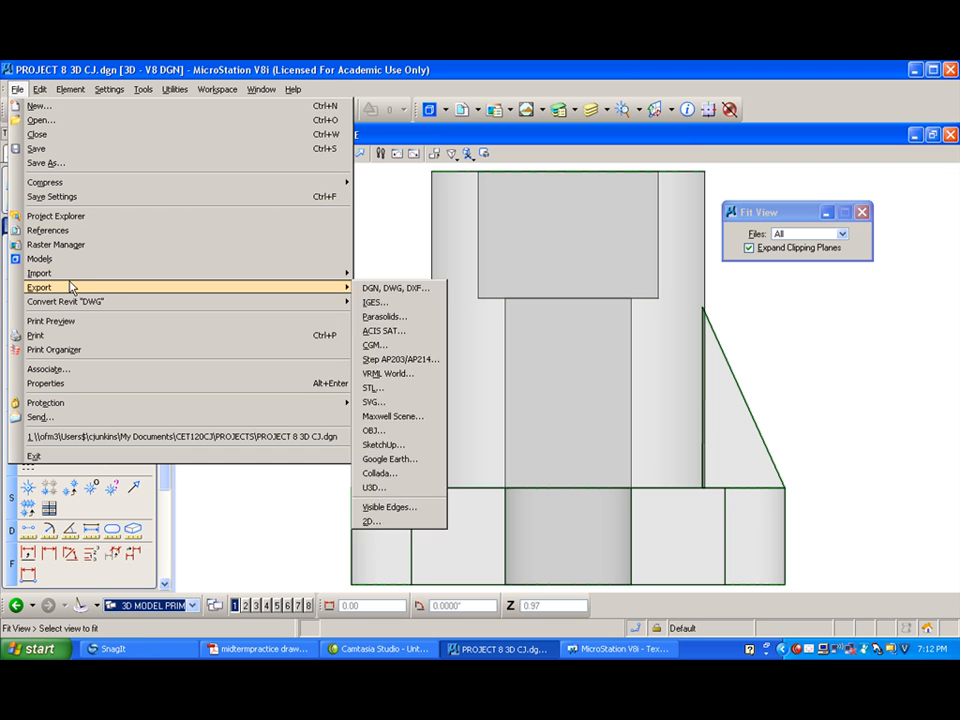
mouse_move(70, 291)
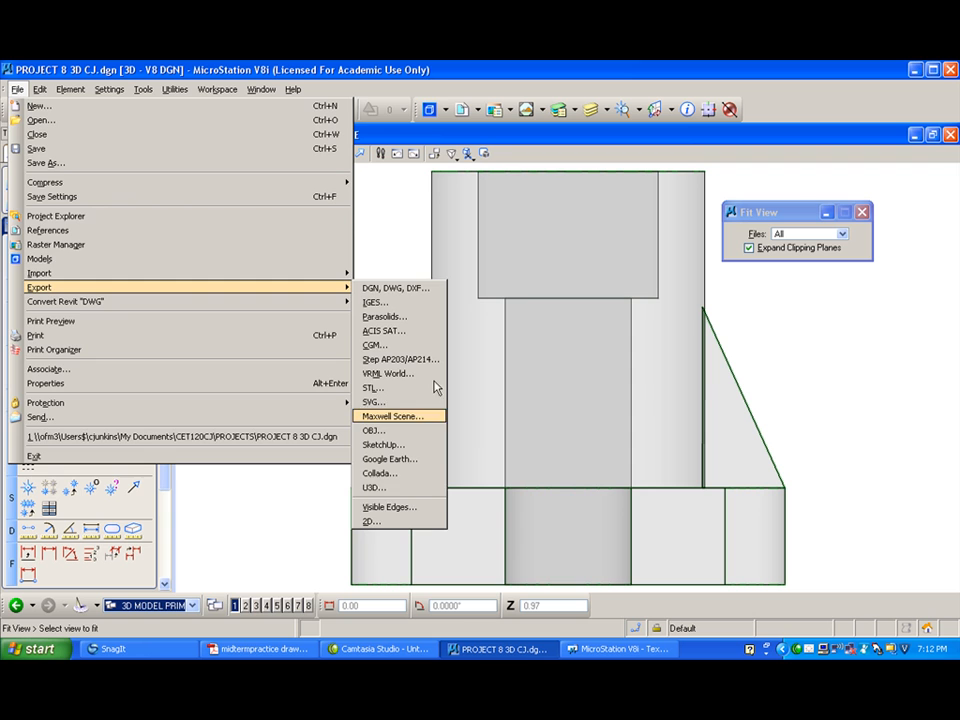
click(390, 507)
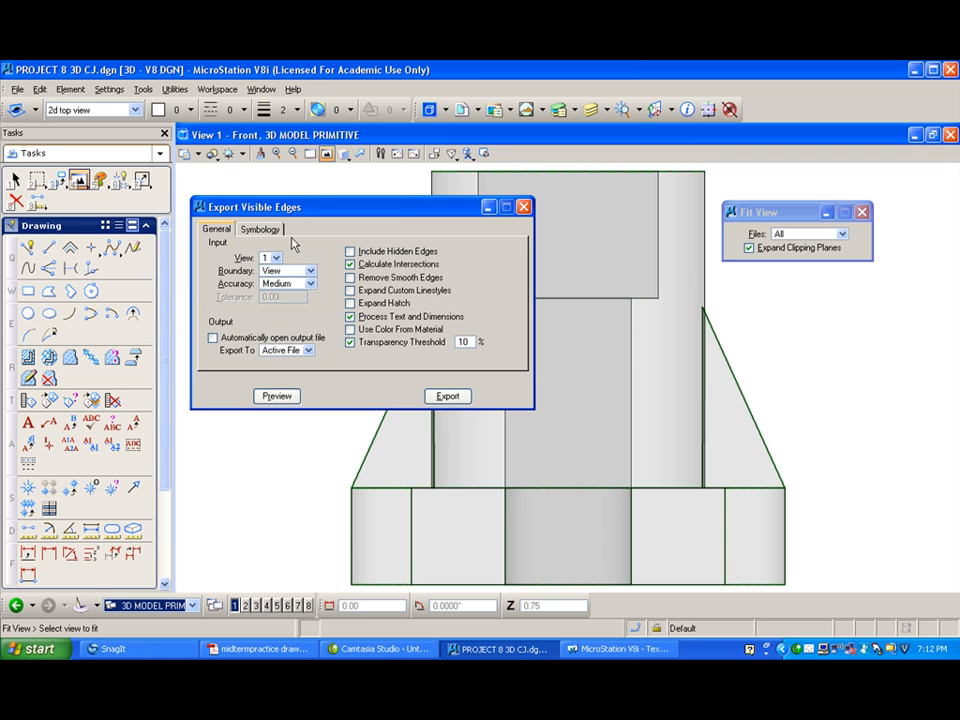
click(351, 252)
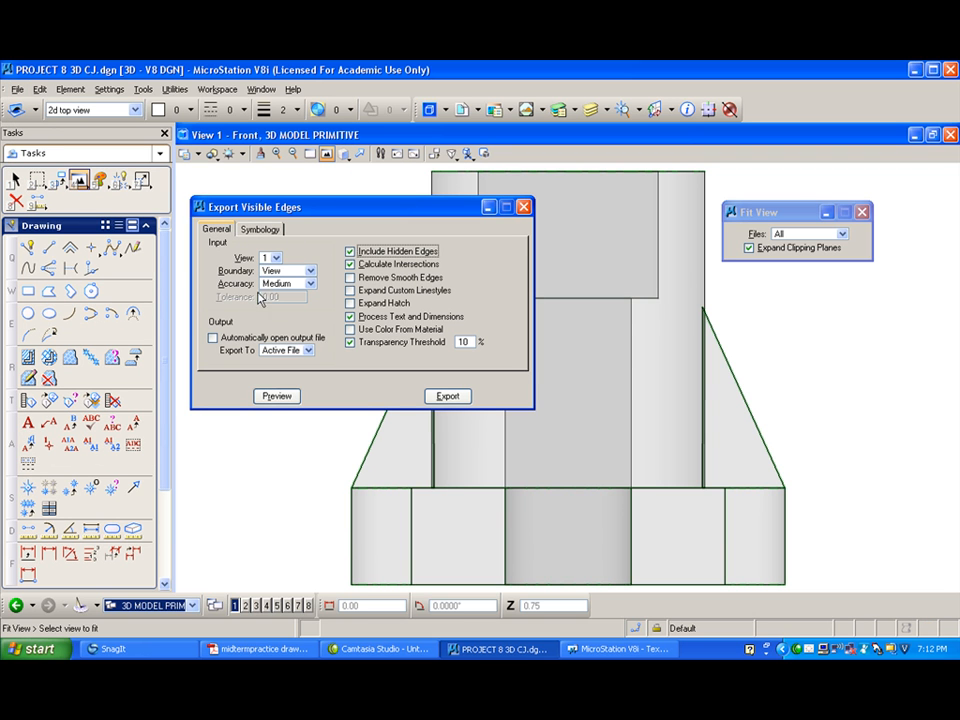
click(266, 230)
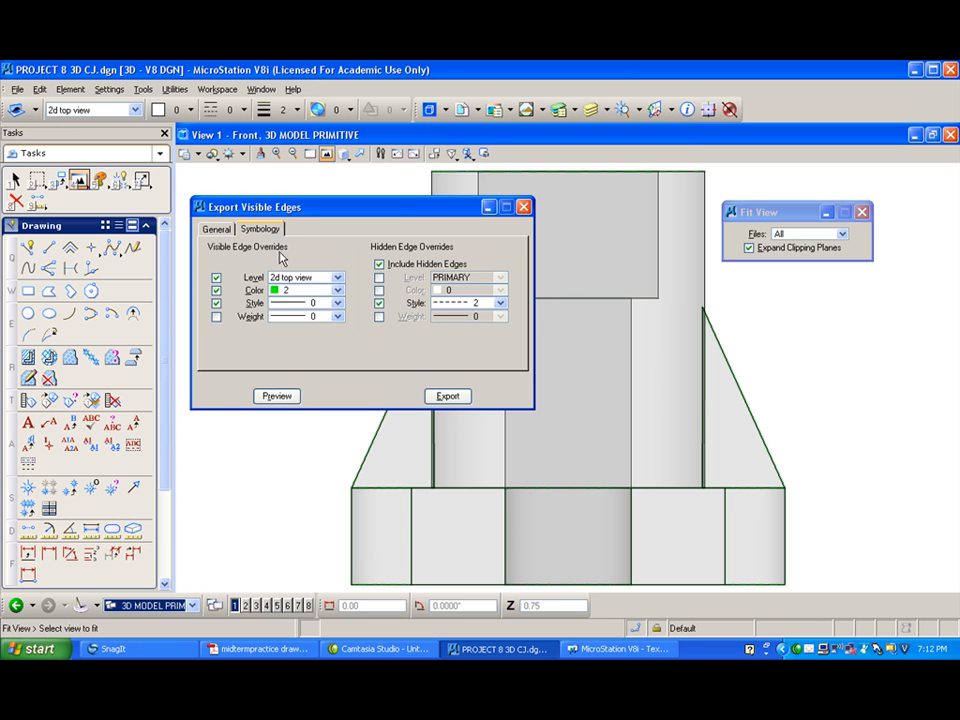
click(338, 278)
click(314, 314)
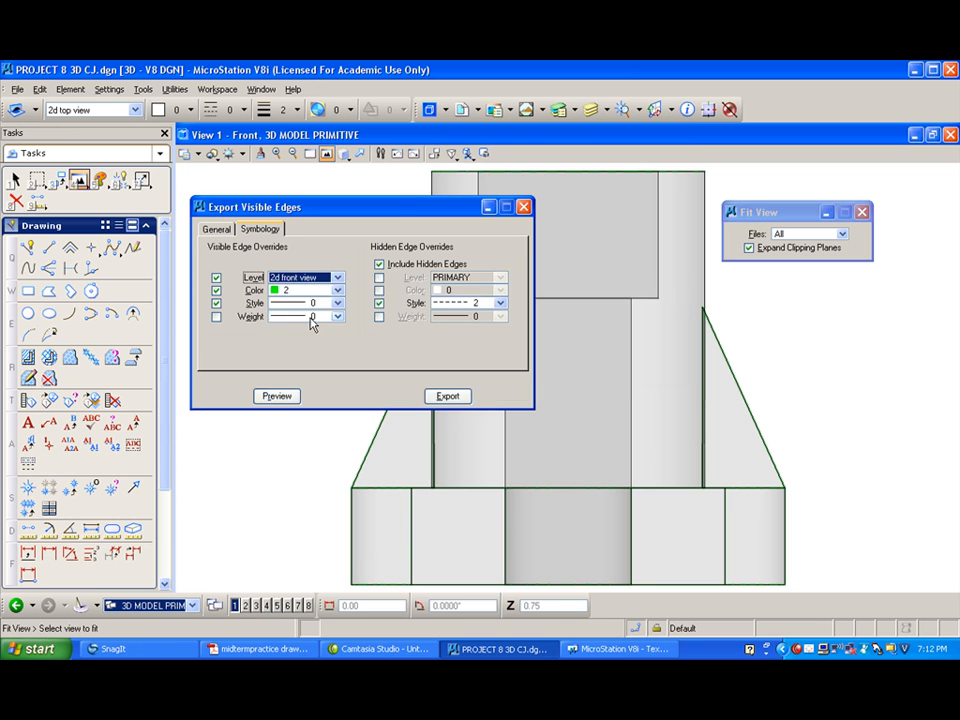
Override the exported hidden edges to the 2d front view level and color 3
click(380, 278)
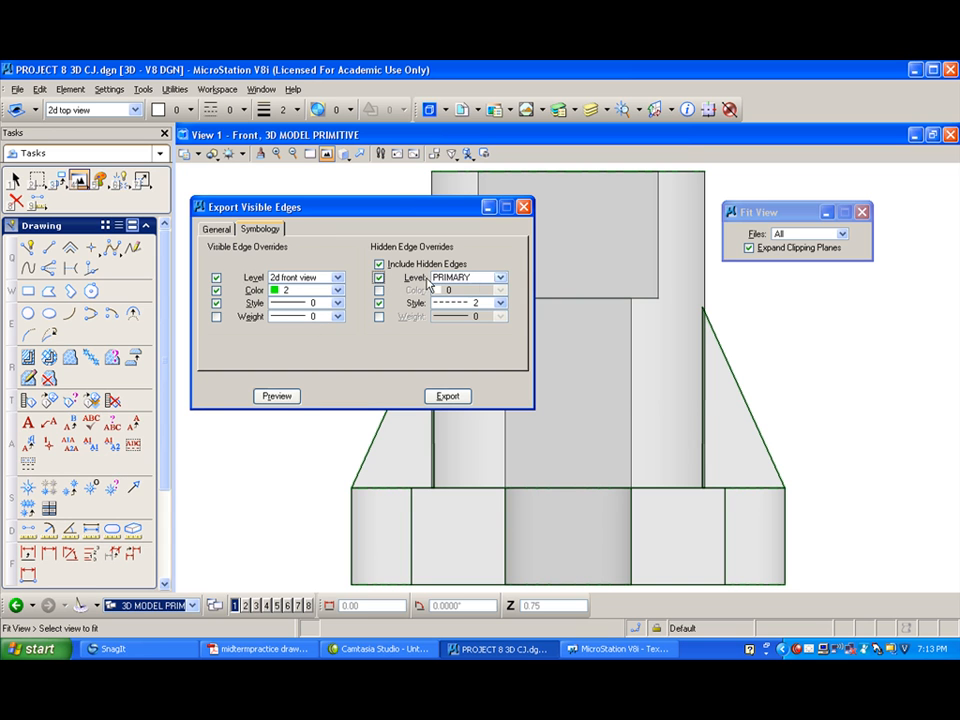
click(502, 281)
click(466, 316)
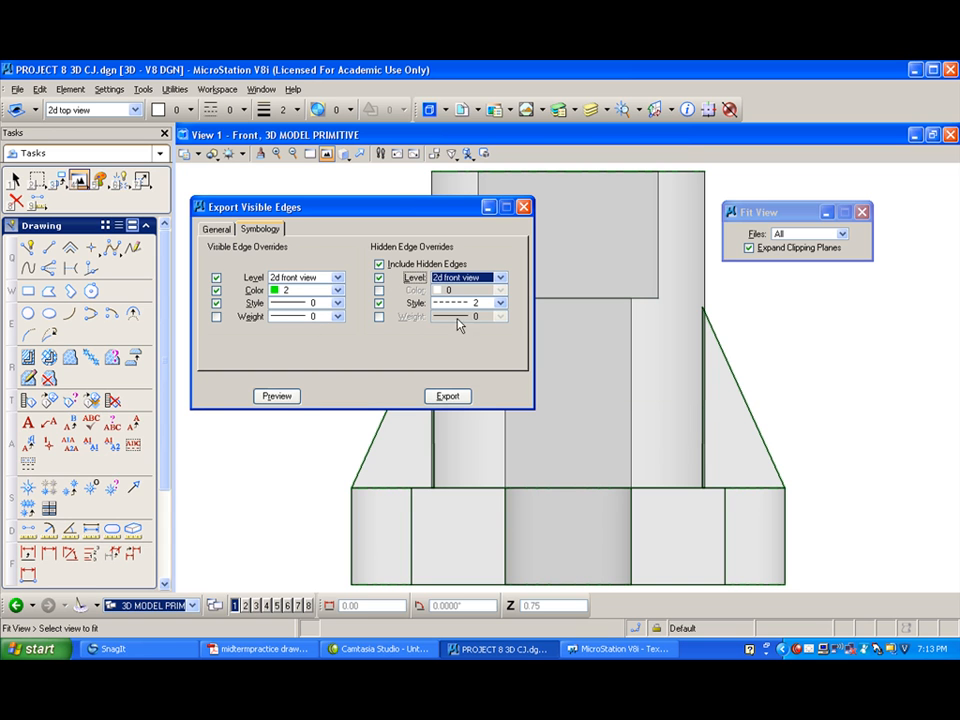
click(380, 291)
click(500, 290)
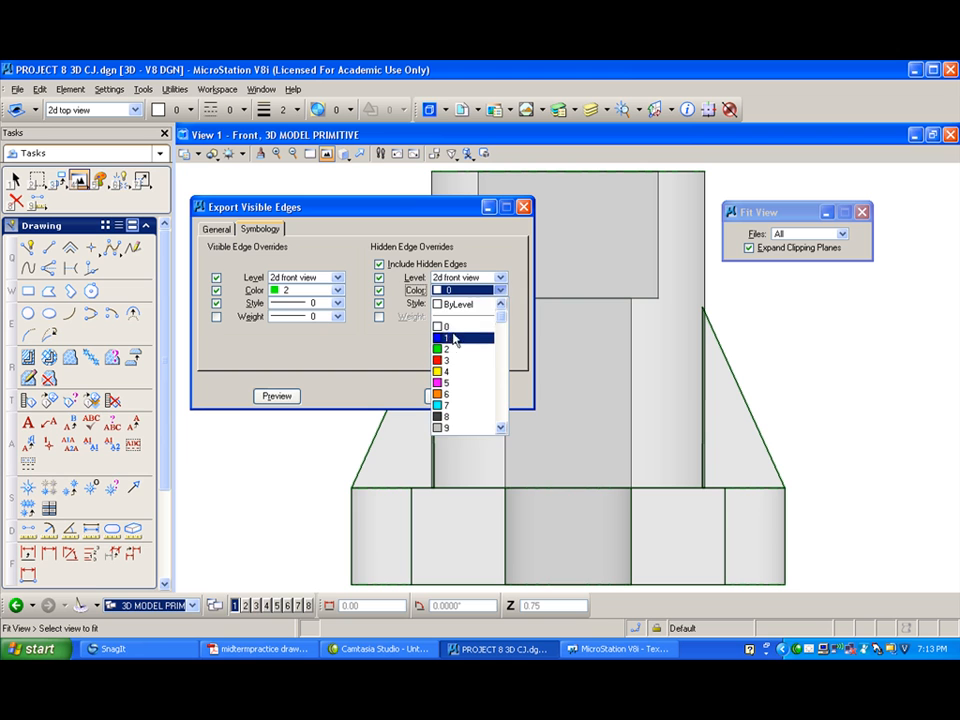
click(443, 361)
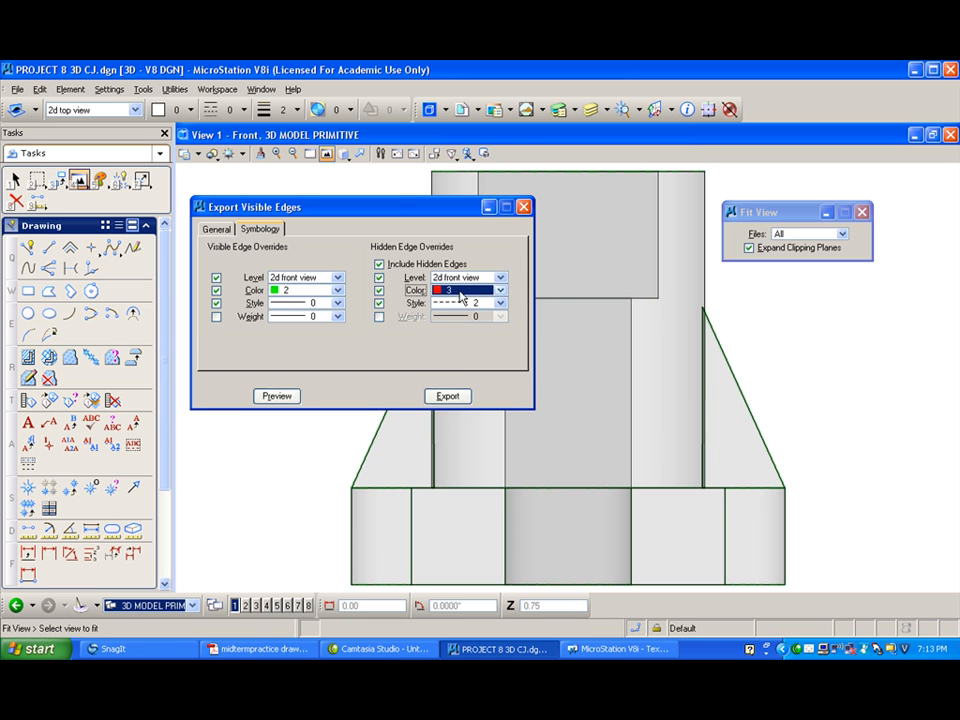
Preview the front view's edges and export them to the active file
click(276, 396)
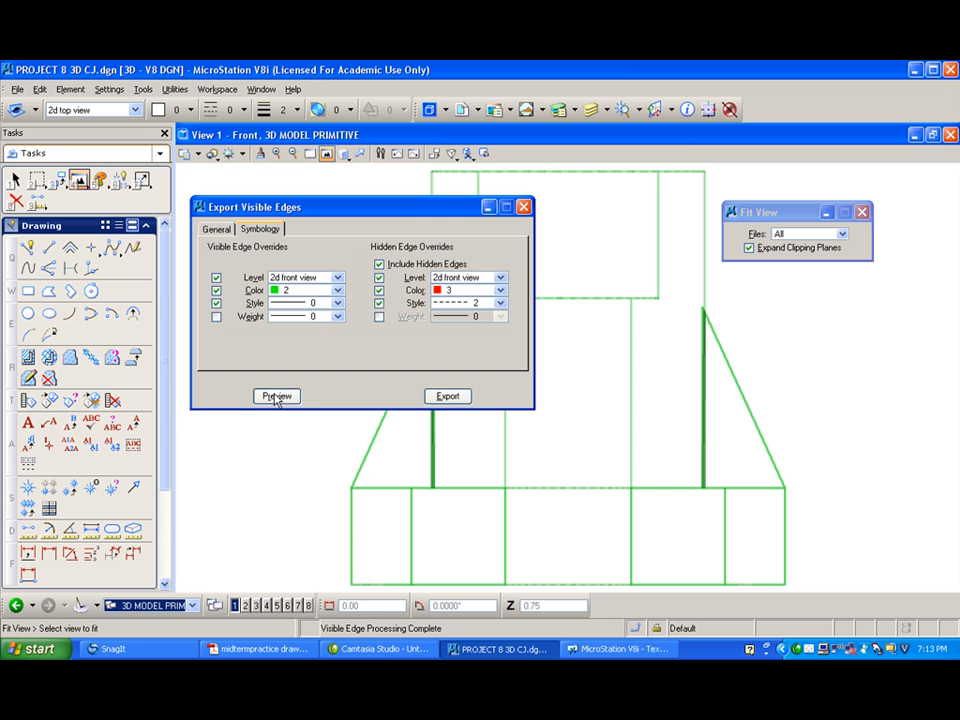
click(704, 331)
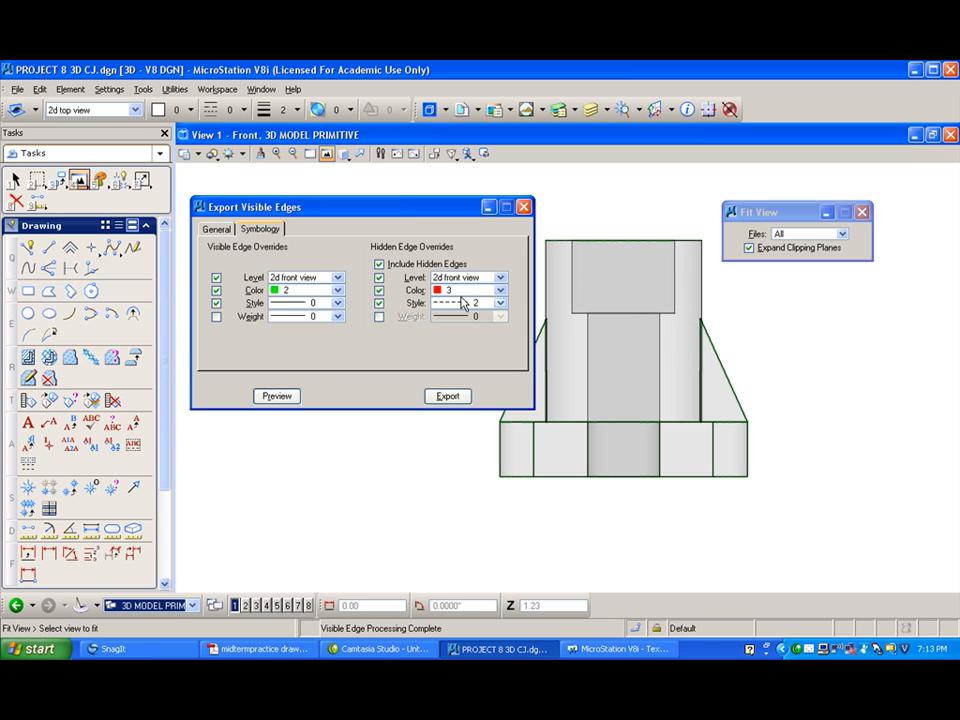
click(276, 397)
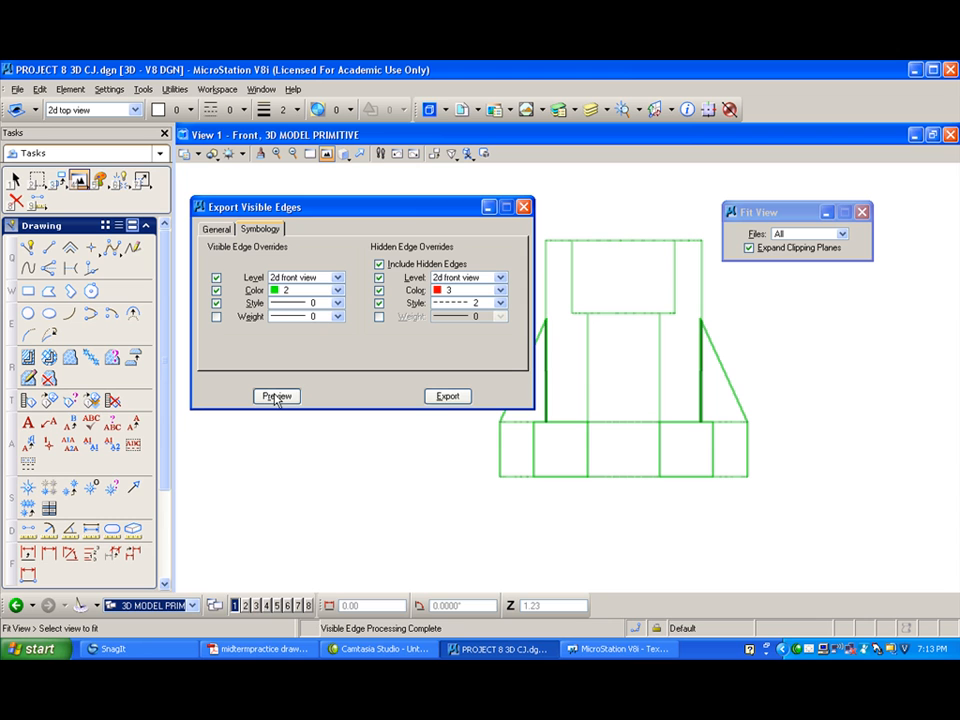
click(448, 398)
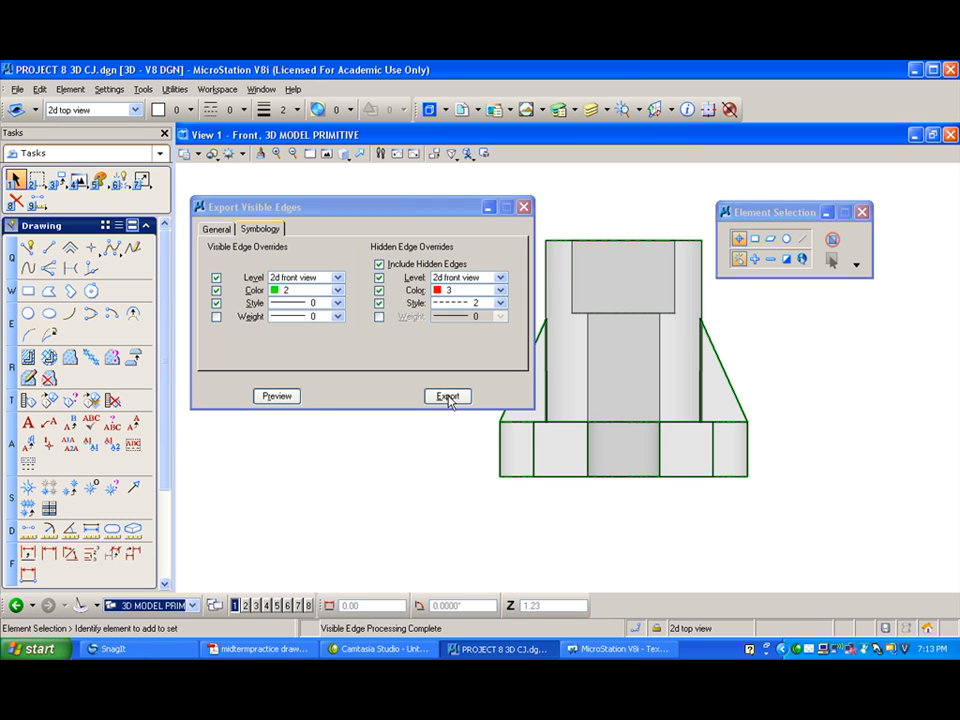
click(524, 208)
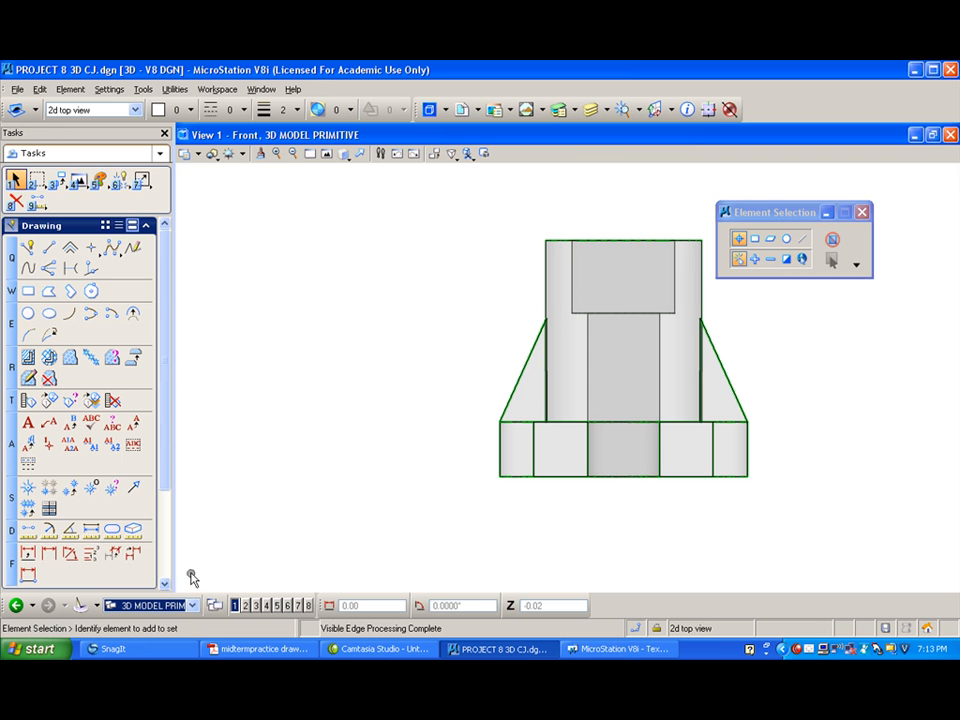
On the 8.5X11 sheet, attach PROJECT 8 3D CJ.dgn's 3D MODEL PRIMITIVE model as a Front view reference, centred below the top view
click(193, 606)
click(145, 589)
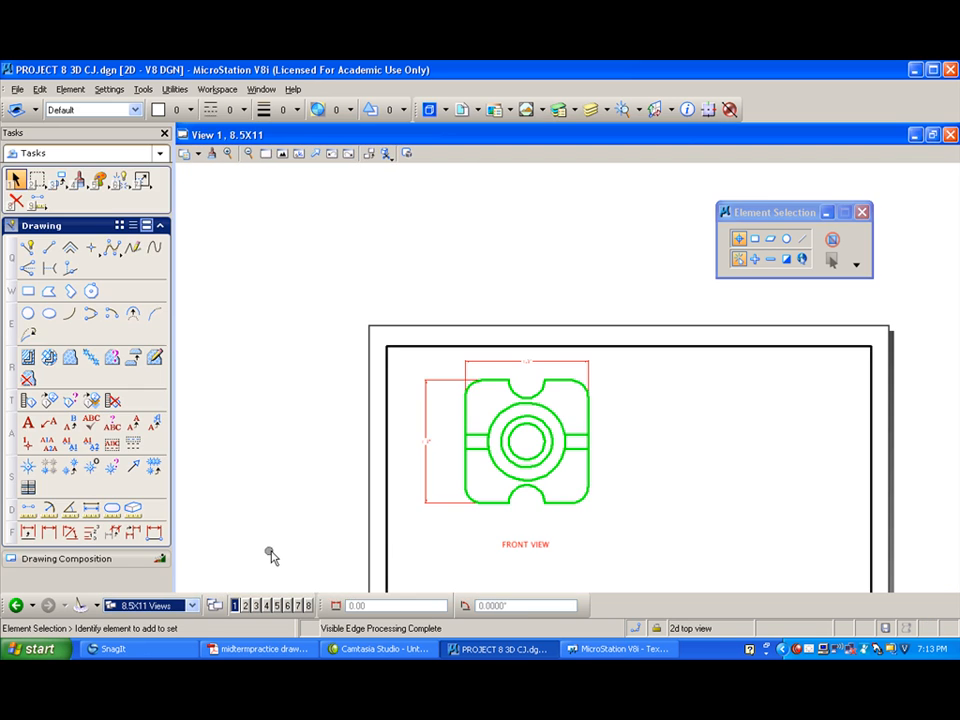
scroll(346, 457, down, 2)
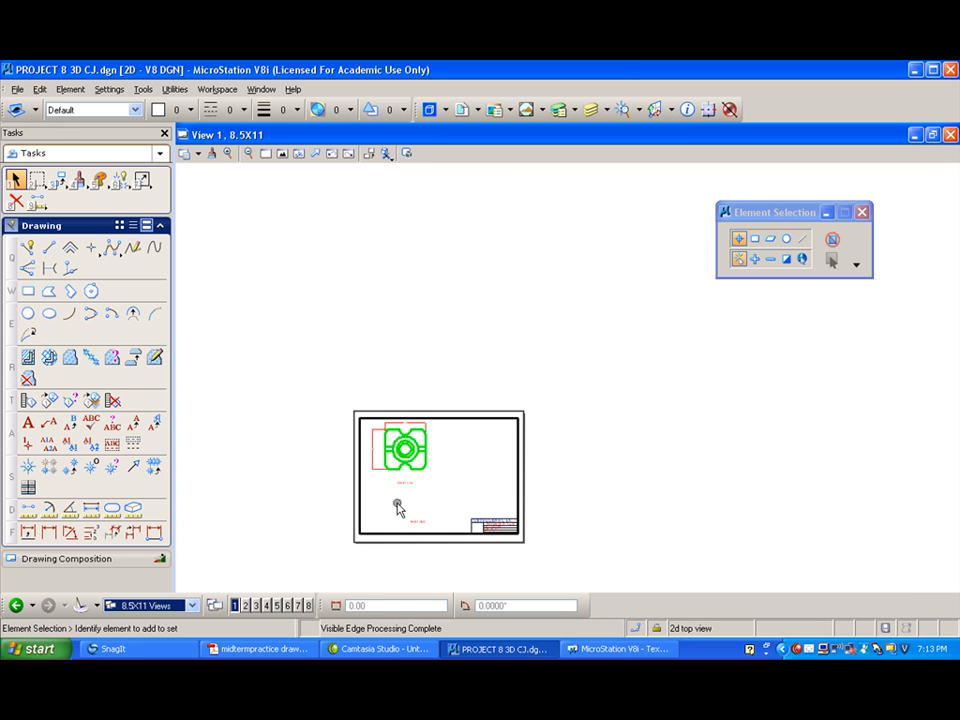
click(460, 110)
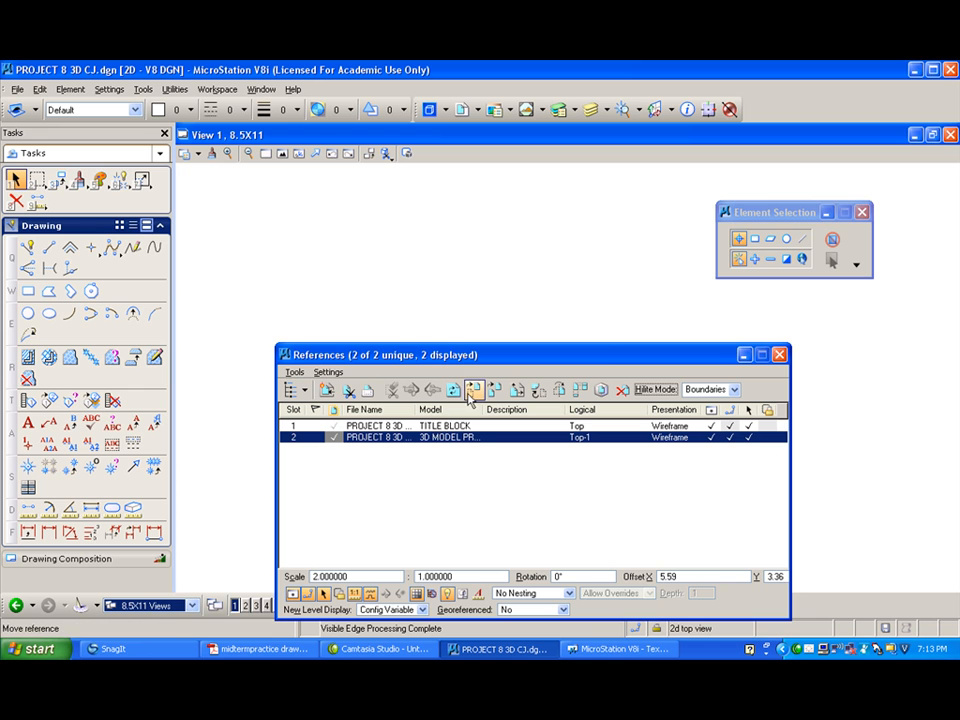
click(326, 389)
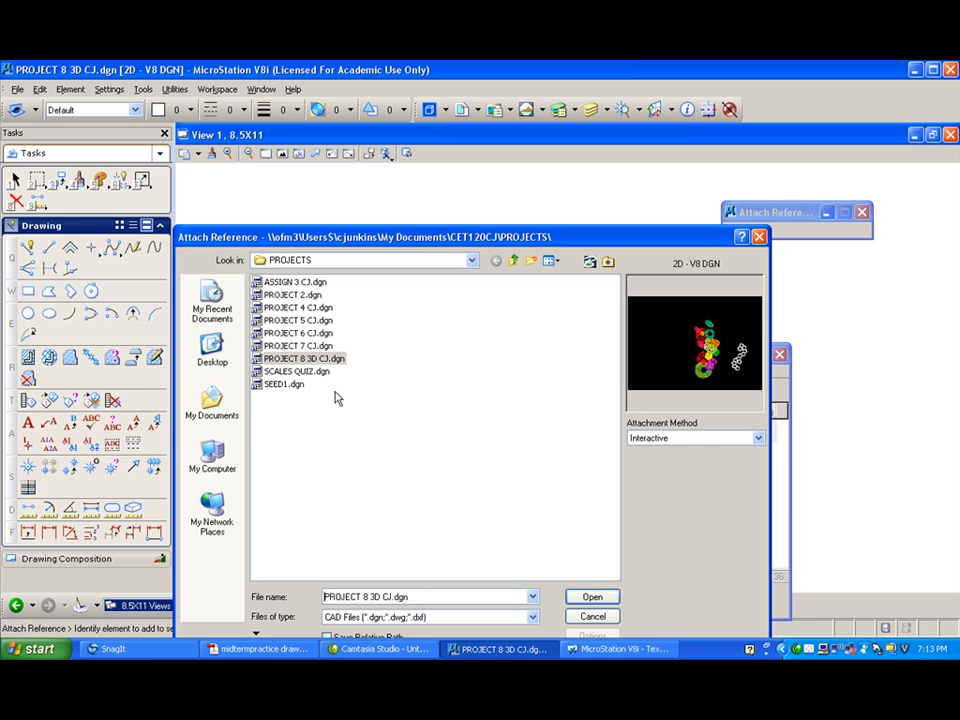
double_click(302, 360)
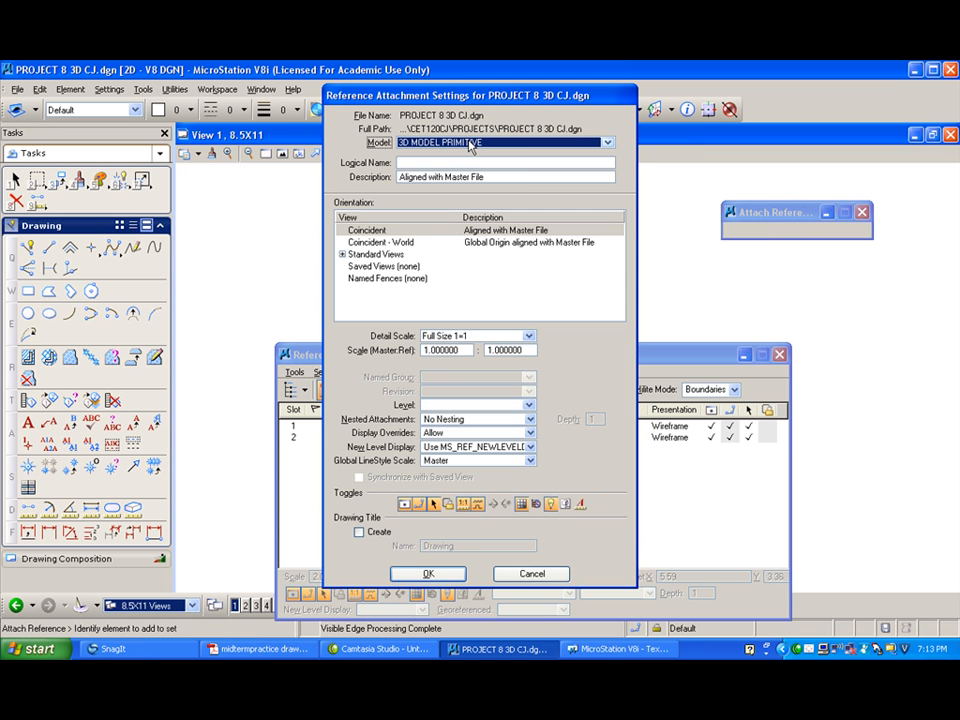
click(343, 255)
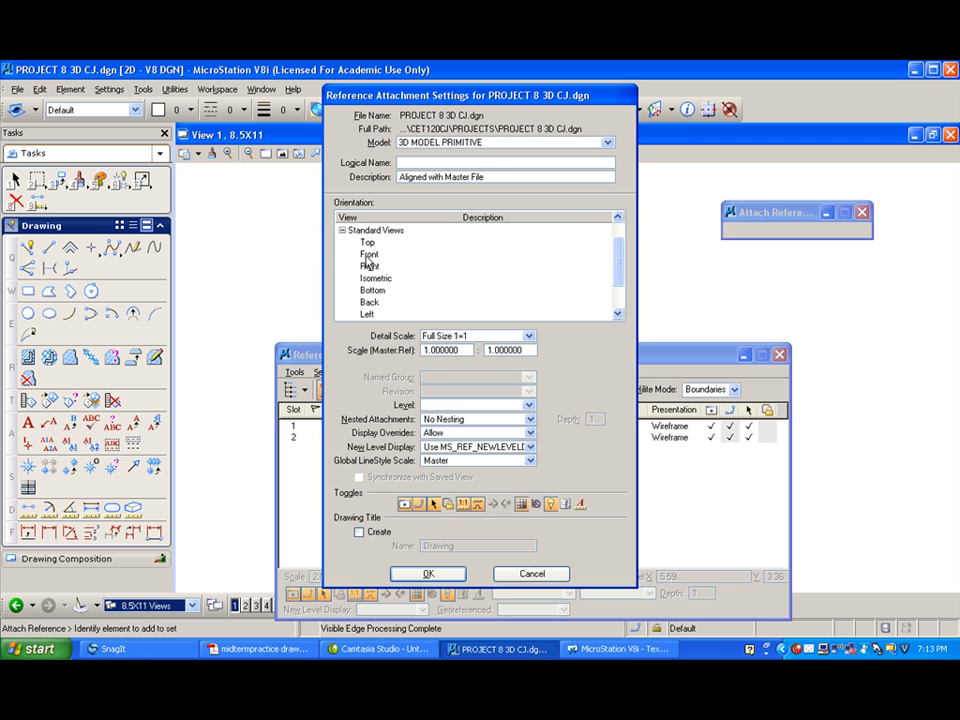
click(368, 255)
click(432, 569)
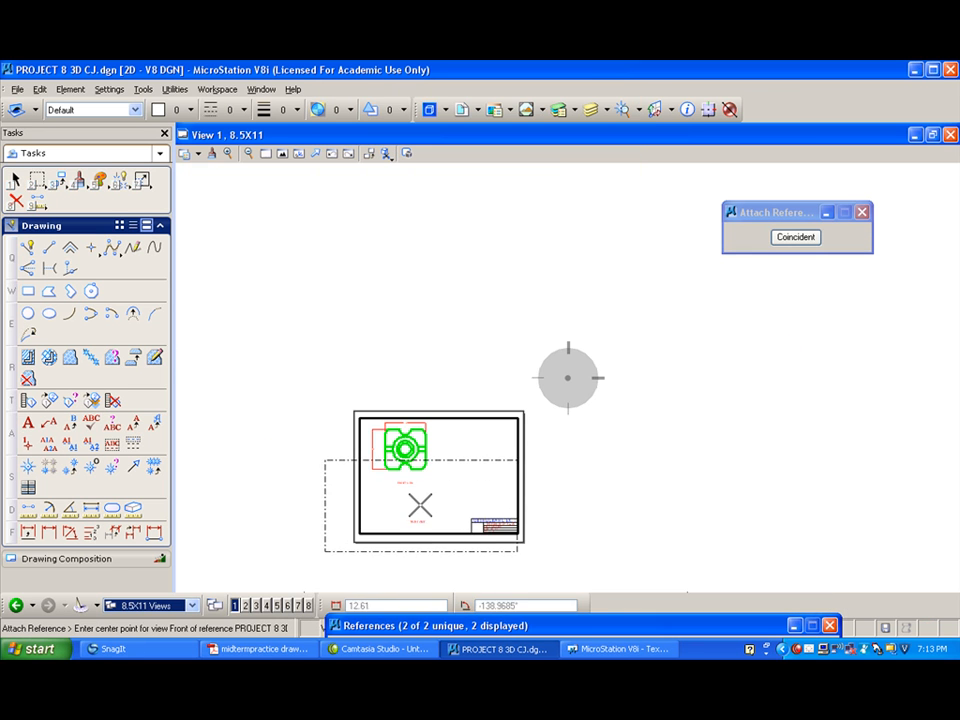
click(419, 503)
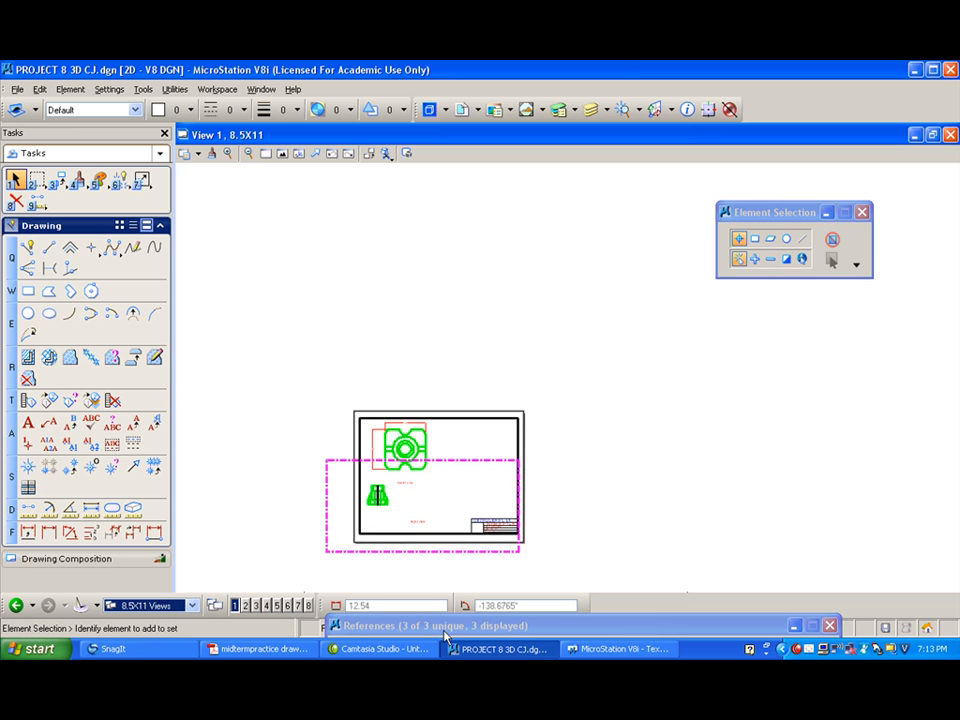
Set the Front reference's scale to 2:1
drag(440, 452, 364, 449)
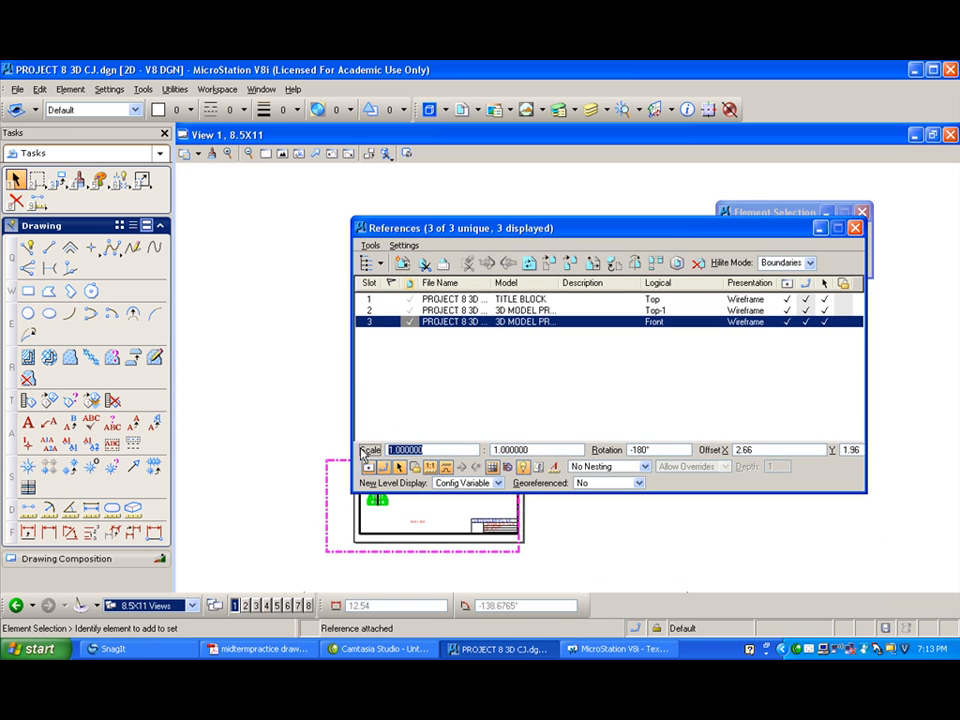
text(2)
key(Tab)
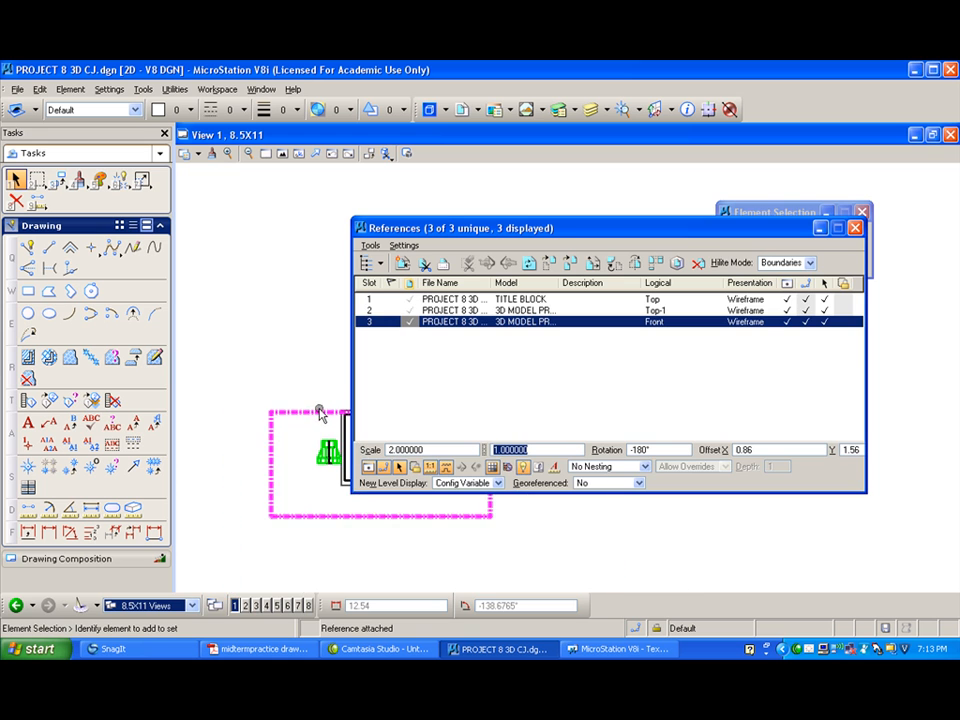
Move the Front reference onto the sheet so its base lines up horizontally with the top view
drag(506, 224, 684, 225)
scroll(290, 483, up, 3)
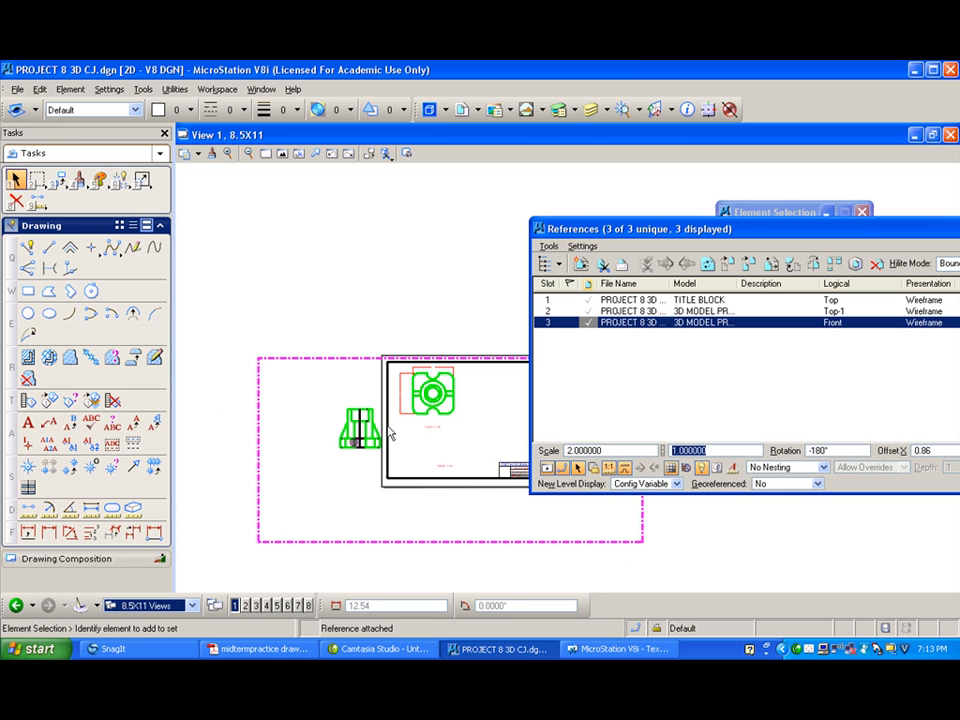
click(728, 263)
click(340, 447)
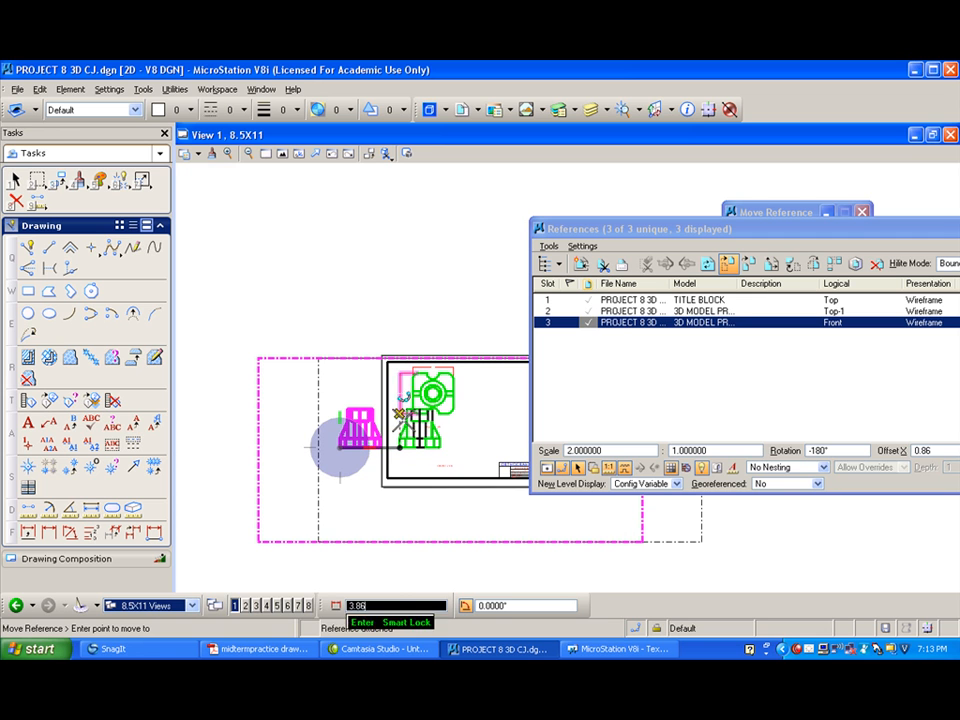
click(409, 397)
right_click(391, 433)
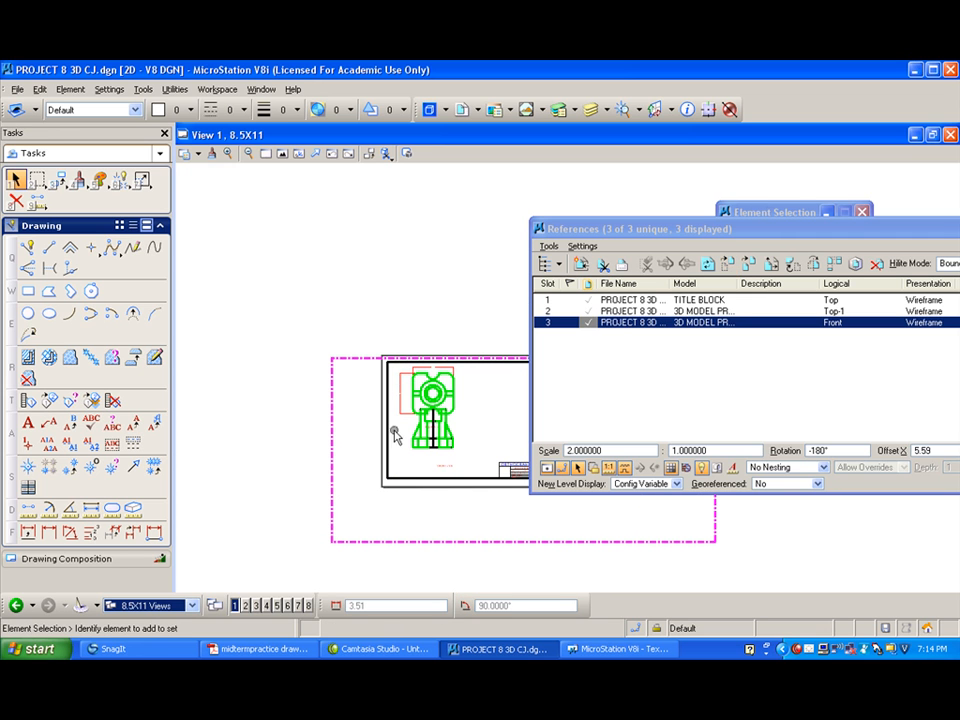
Shift the Front reference down to leave a gap below the top view, and fit the sheet in the view
click(730, 264)
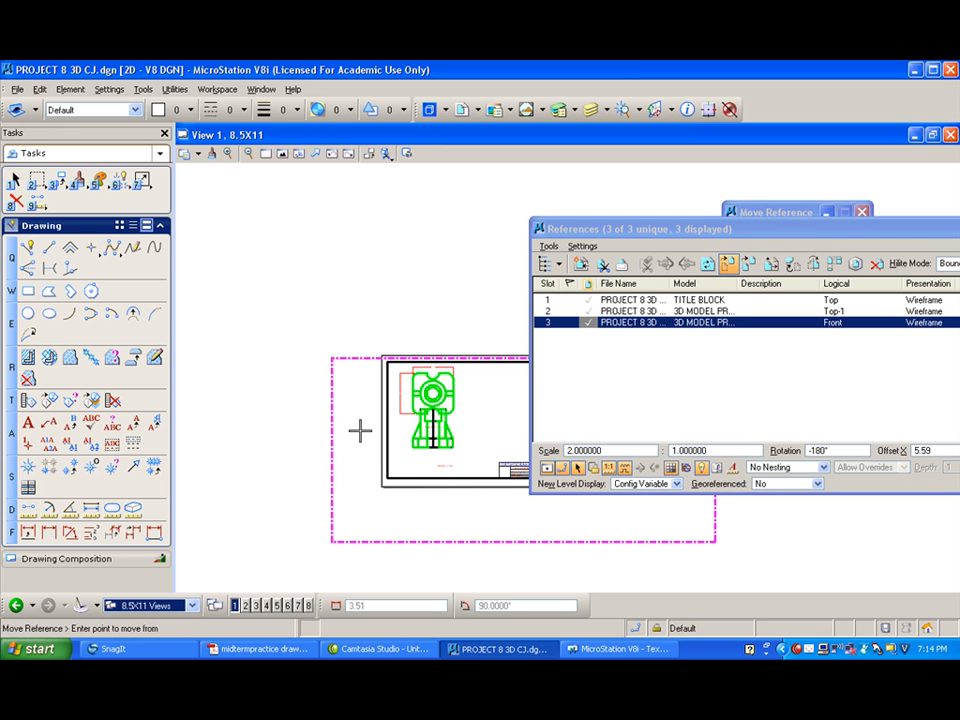
click(360, 430)
click(362, 425)
right_click(362, 425)
click(282, 153)
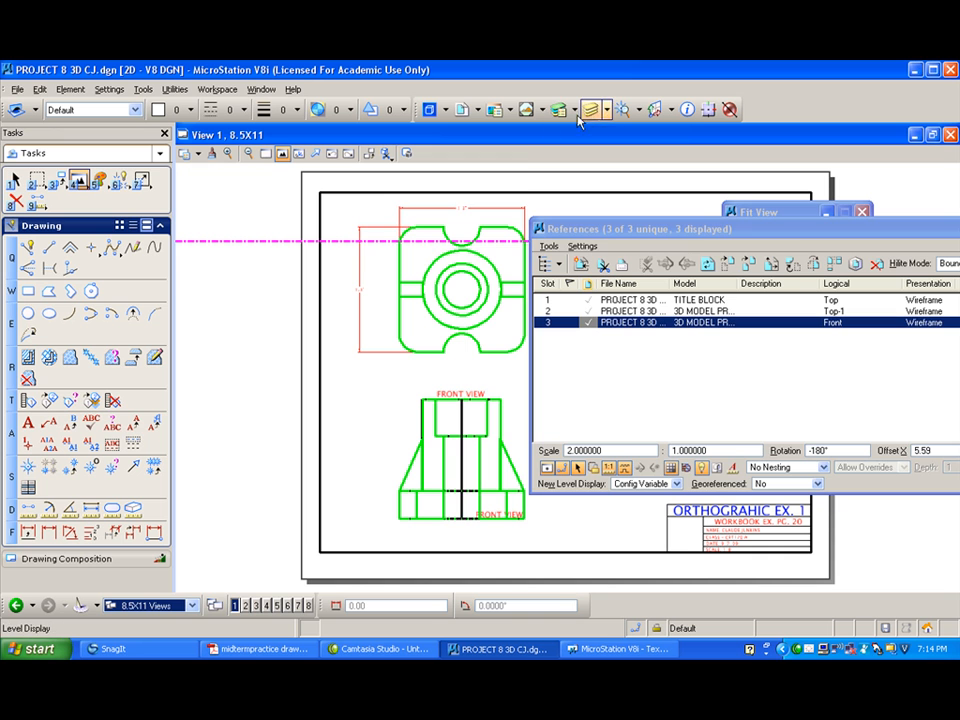
Limit the Front reference's level display to the green 2D front view edges, hiding the black model lines
drag(749, 231, 594, 218)
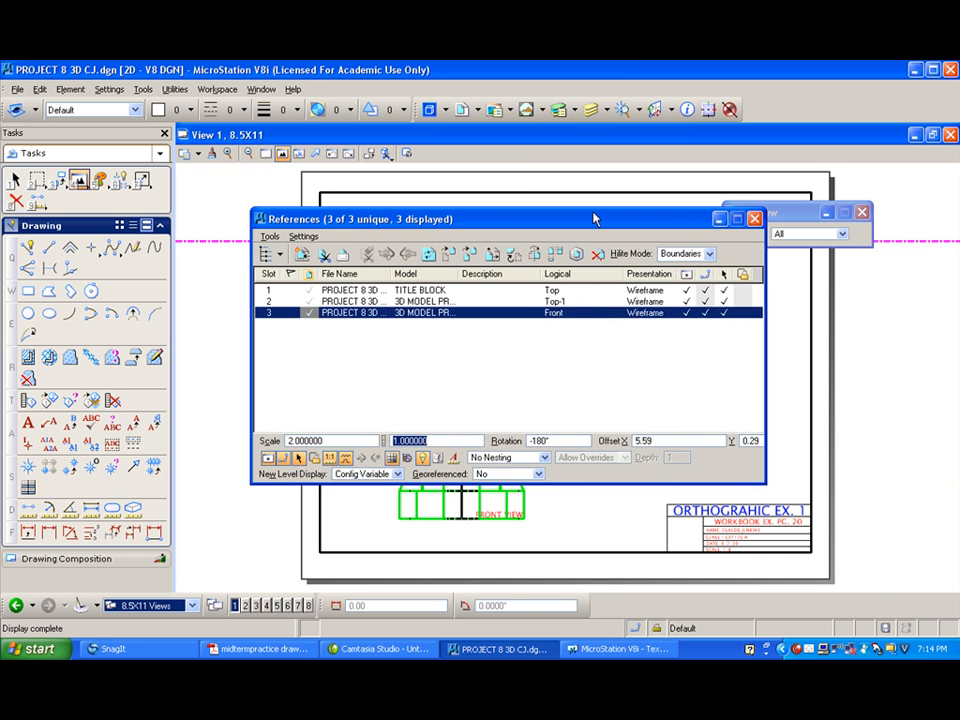
click(754, 218)
scroll(470, 366, up, 5)
click(606, 112)
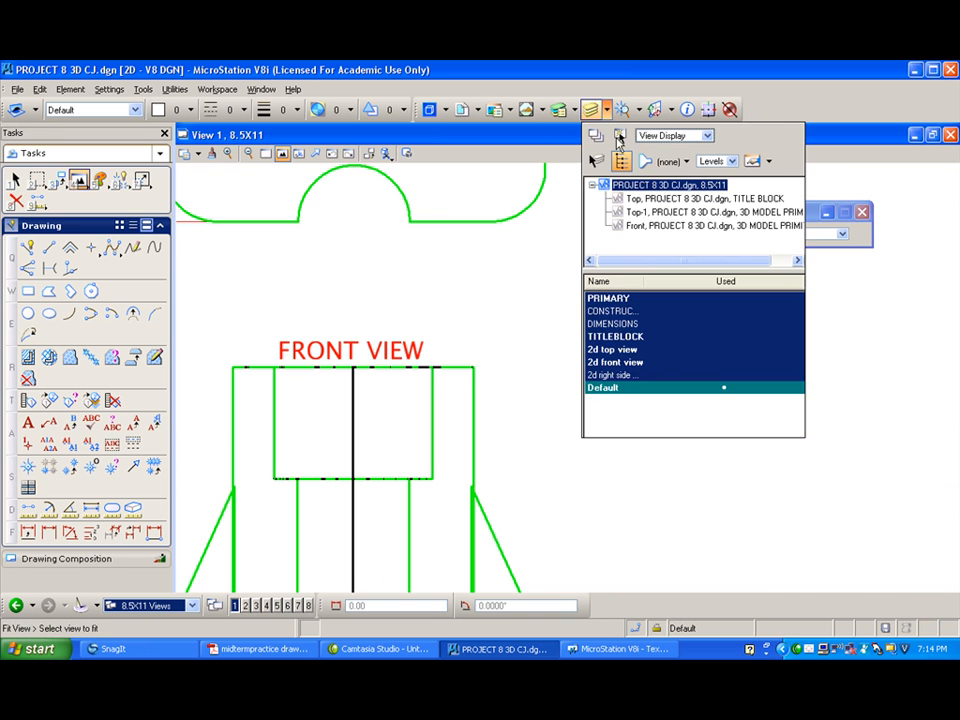
click(665, 226)
drag(612, 298, 612, 390)
click(503, 413)
scroll(503, 413, down, 1)
scroll(424, 482, down, 1)
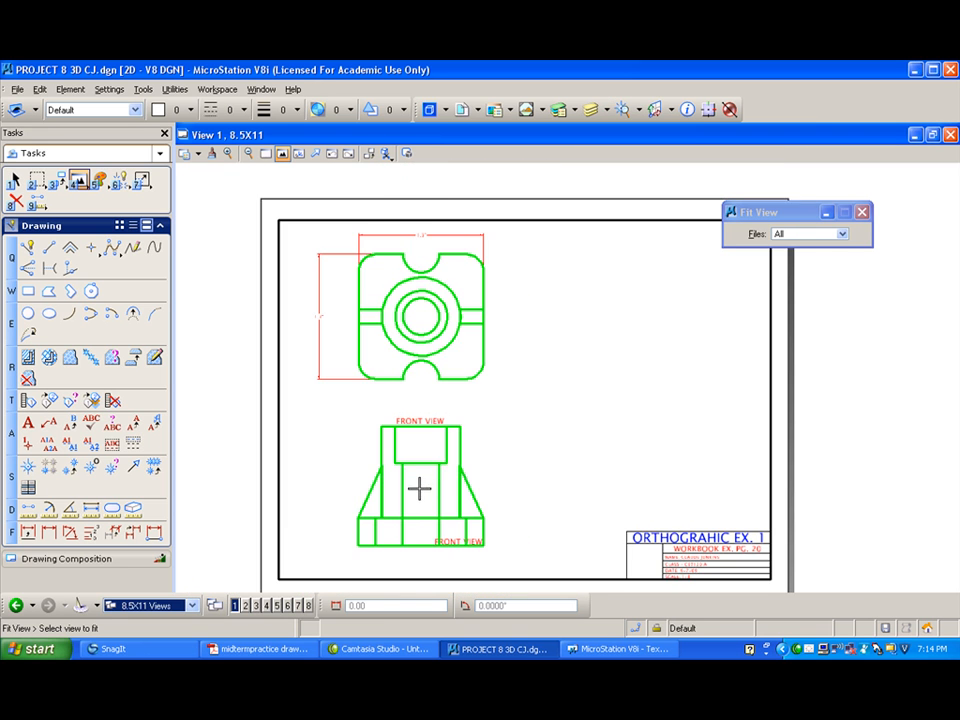
scroll(409, 510, up, 1)
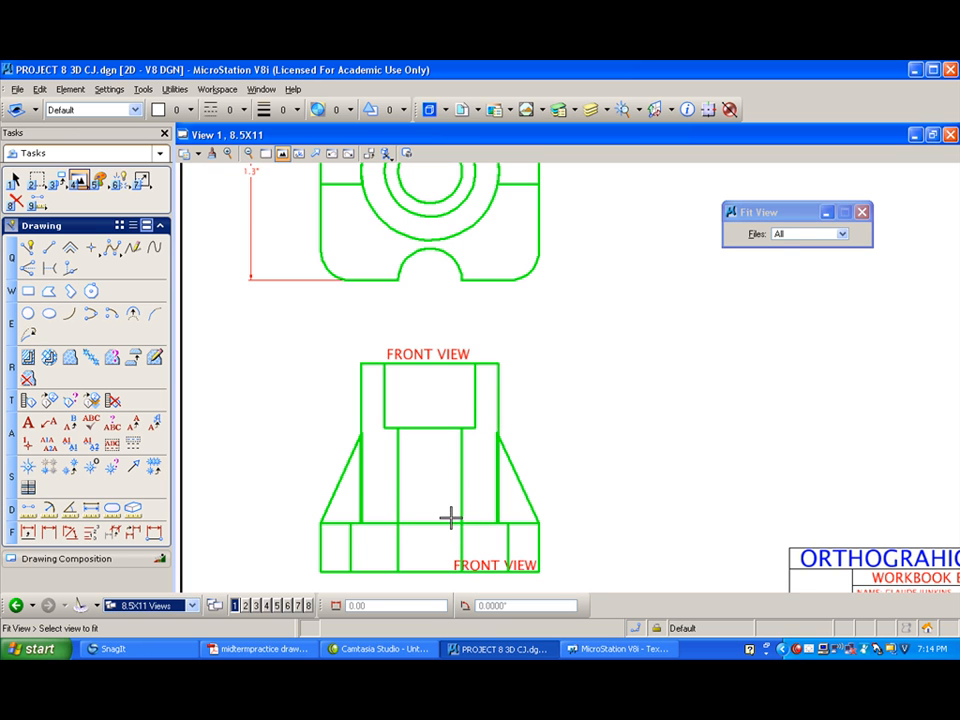
click(451, 517)
scroll(451, 513, up, 3)
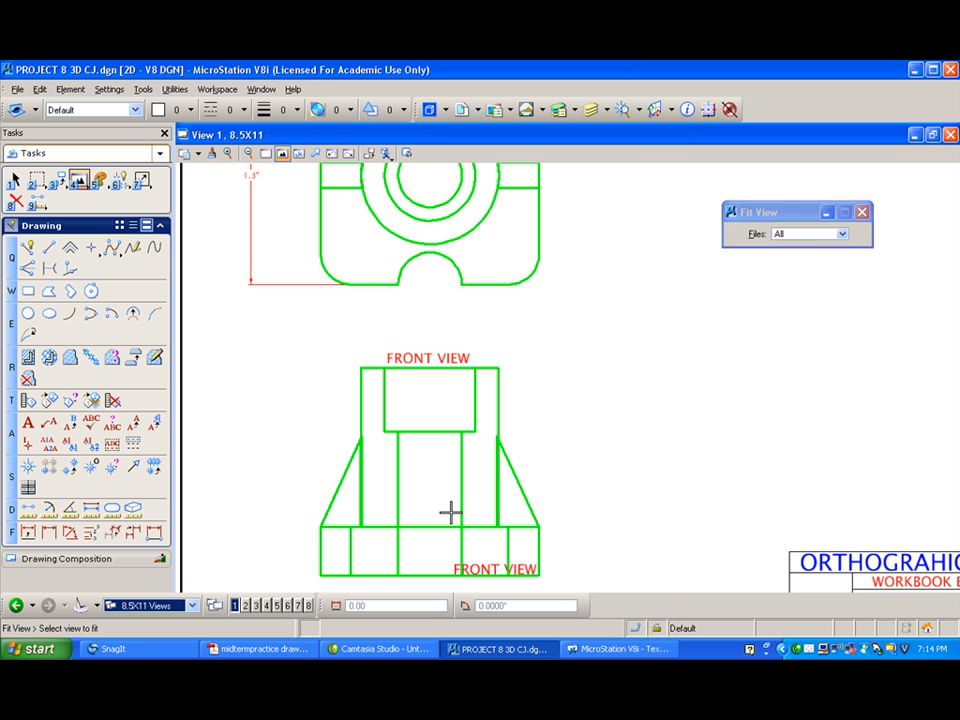
Switch to the 3D MODEL PRIMITIVE views and set the front view's display style to Wireframe
click(191, 605)
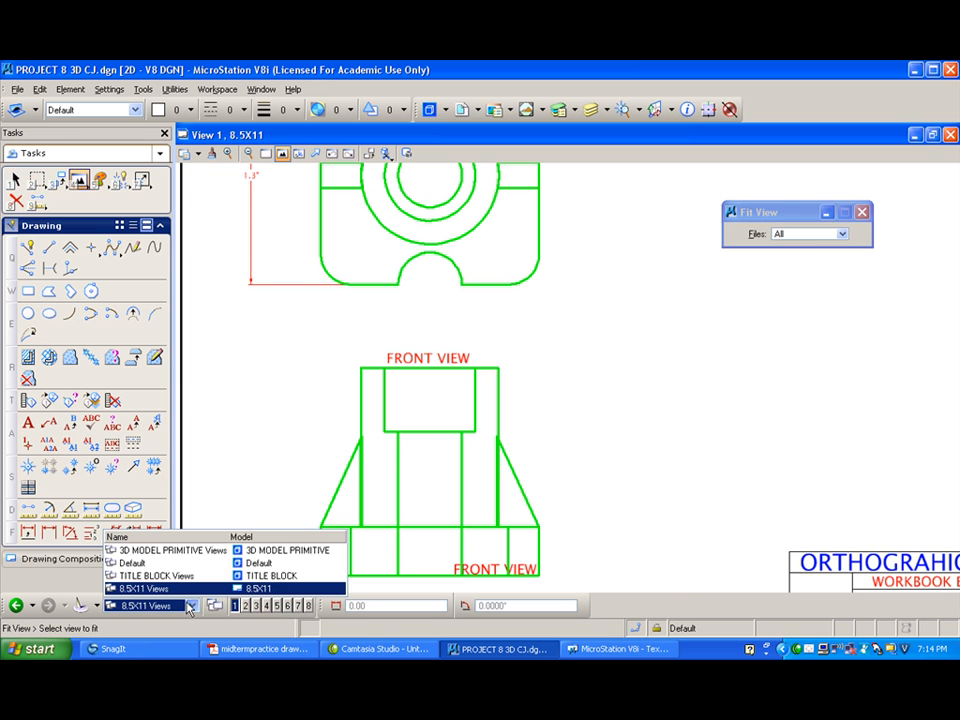
click(172, 551)
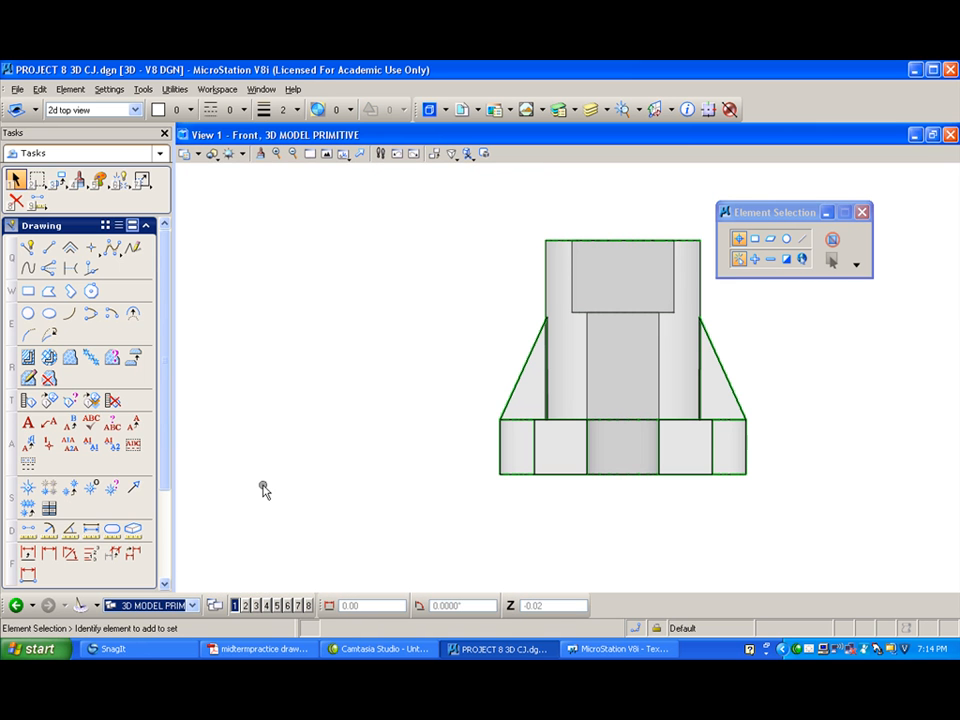
click(212, 153)
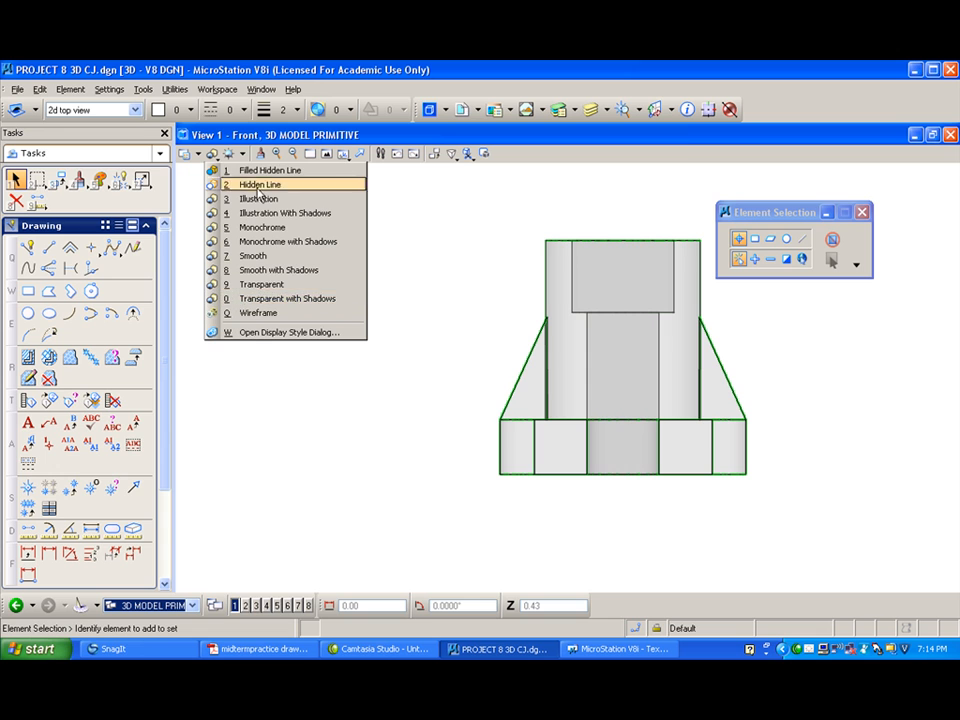
click(258, 314)
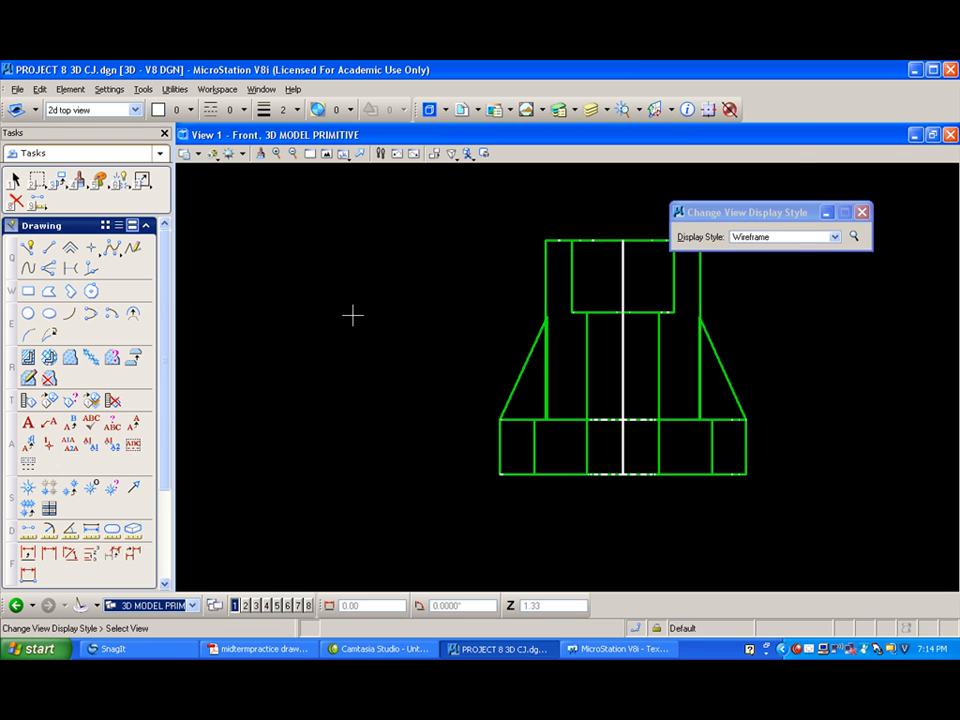
Make 2d front view the active level and turn off the display of all other levels
click(607, 110)
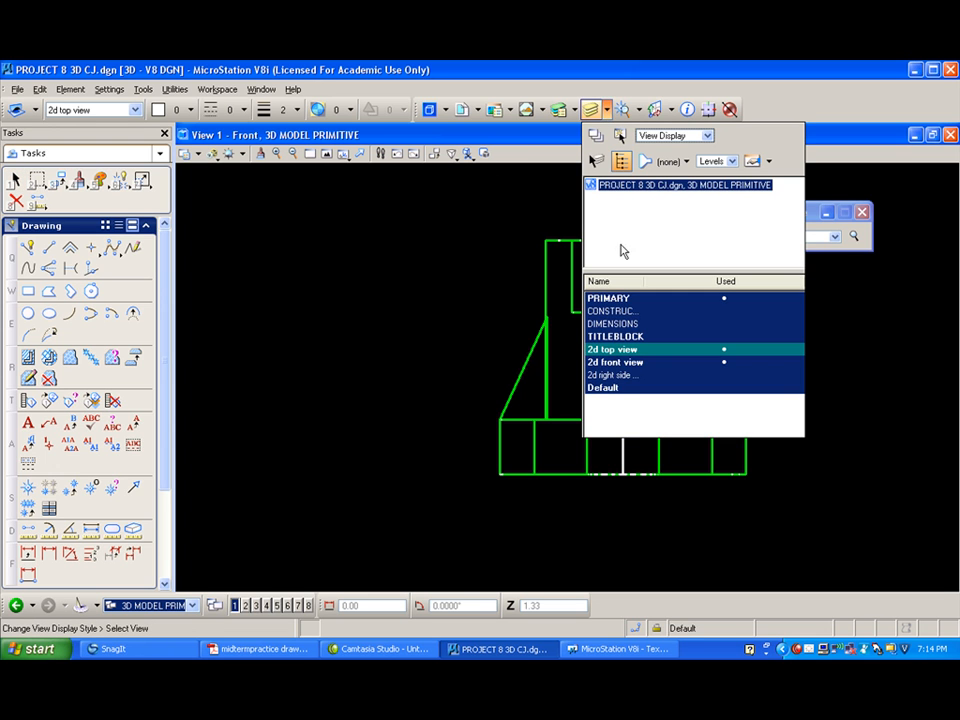
click(634, 364)
click(633, 365)
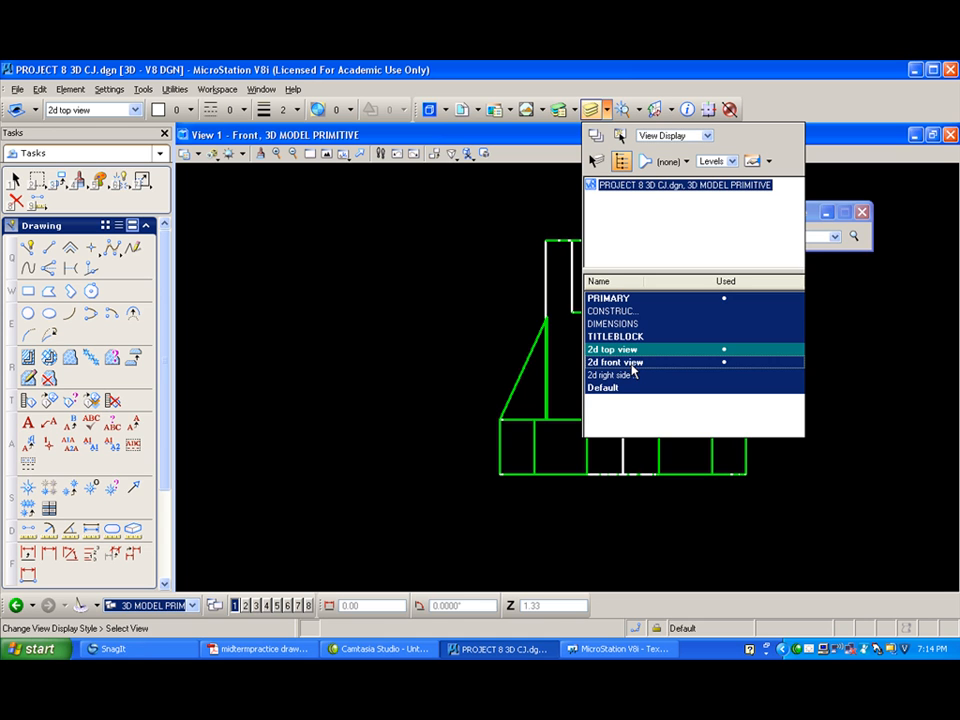
double_click(636, 366)
right_click(641, 380)
click(671, 444)
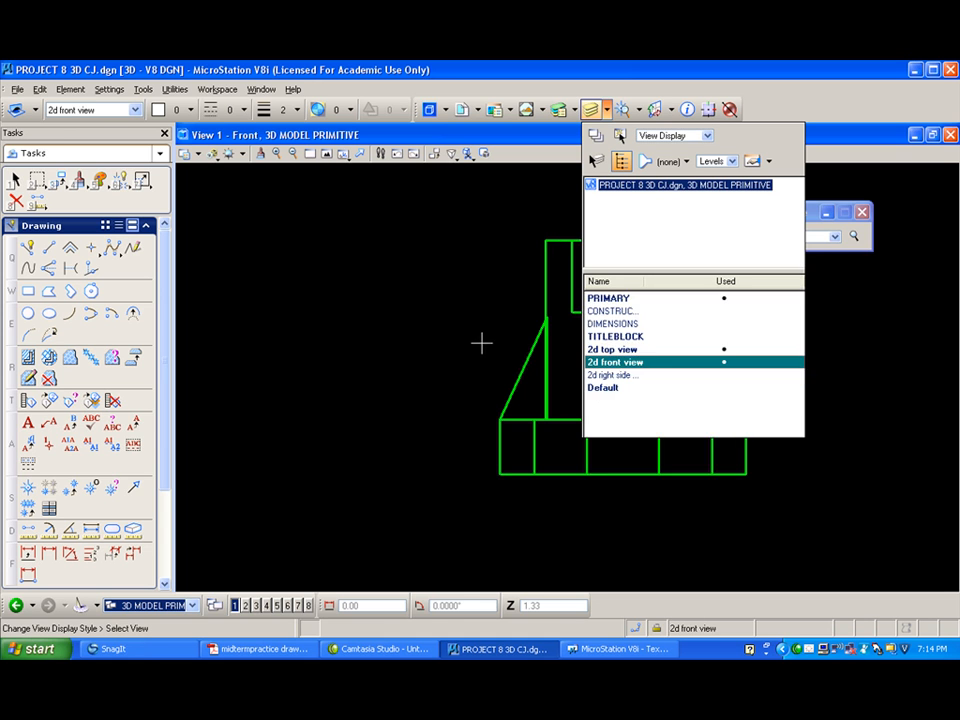
click(478, 340)
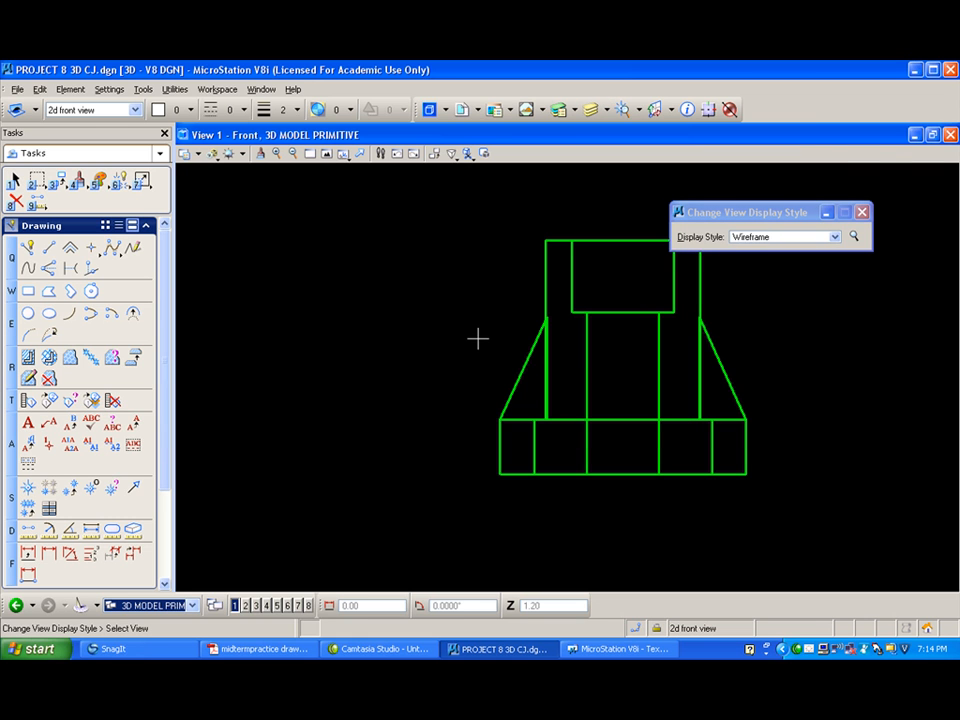
Select all the exported edges on the 2d front view level and delete them
click(14, 181)
drag(423, 222, 843, 530)
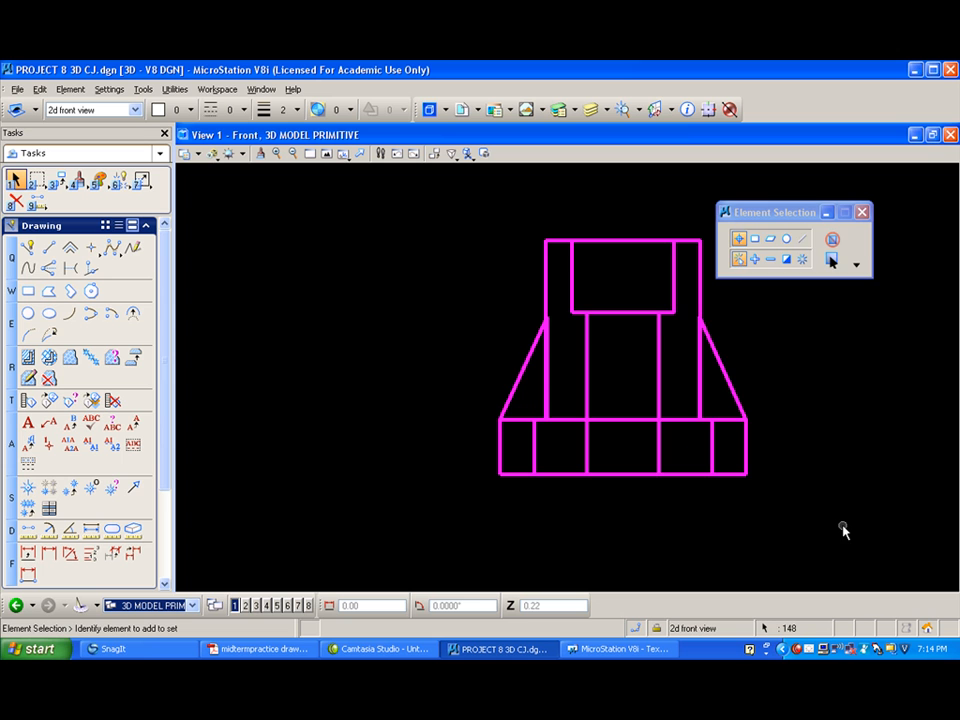
key(Delete)
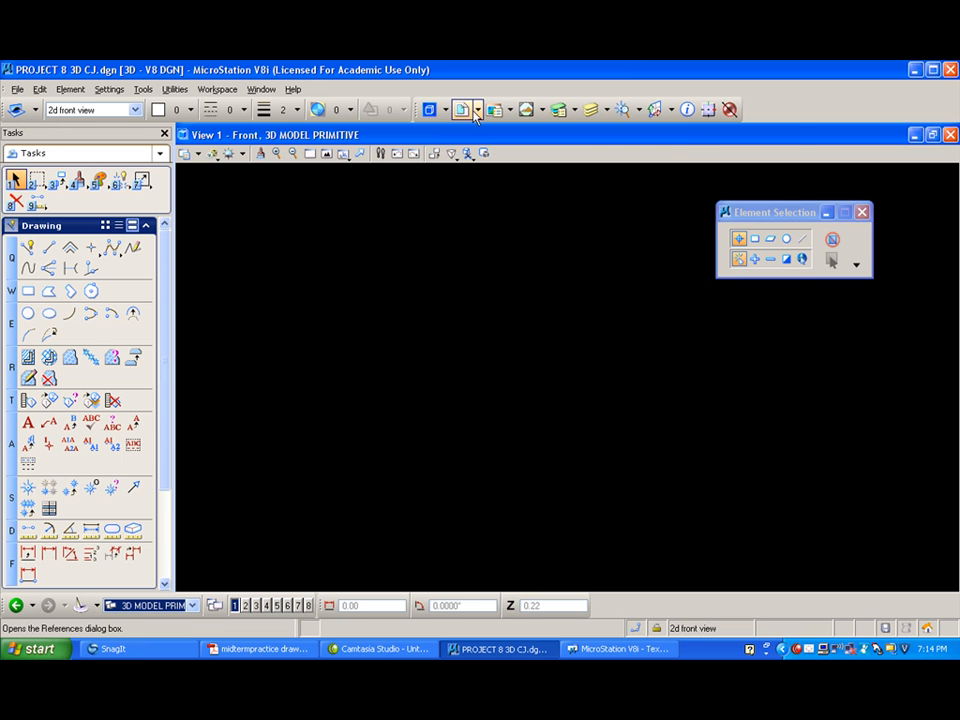
Turn the display of all levels back on, then hide only the 2d top view level
click(604, 112)
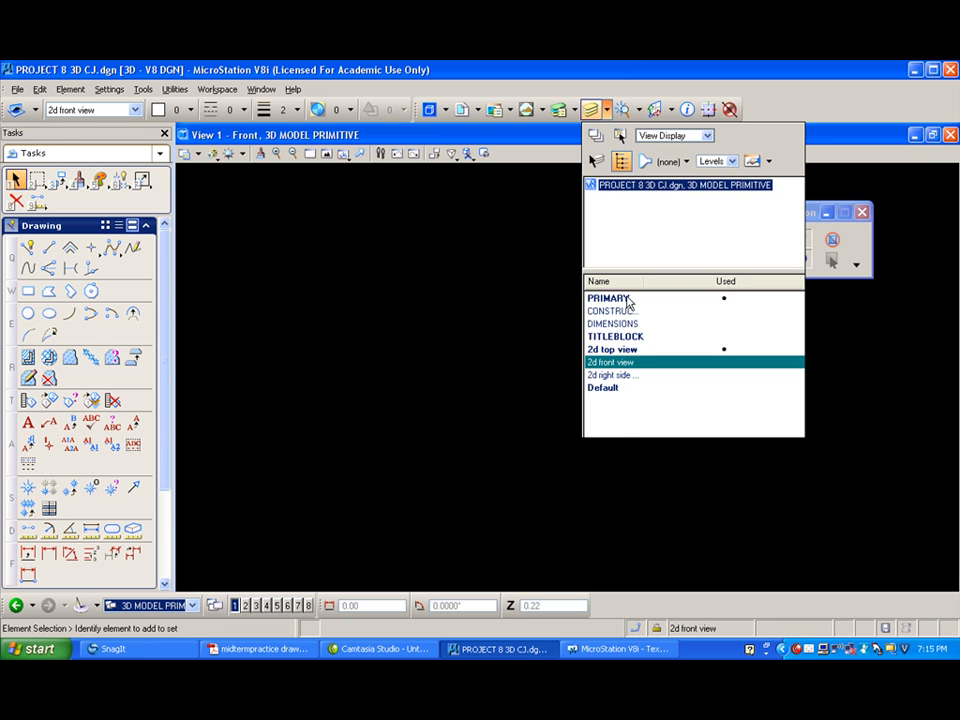
drag(628, 302, 634, 392)
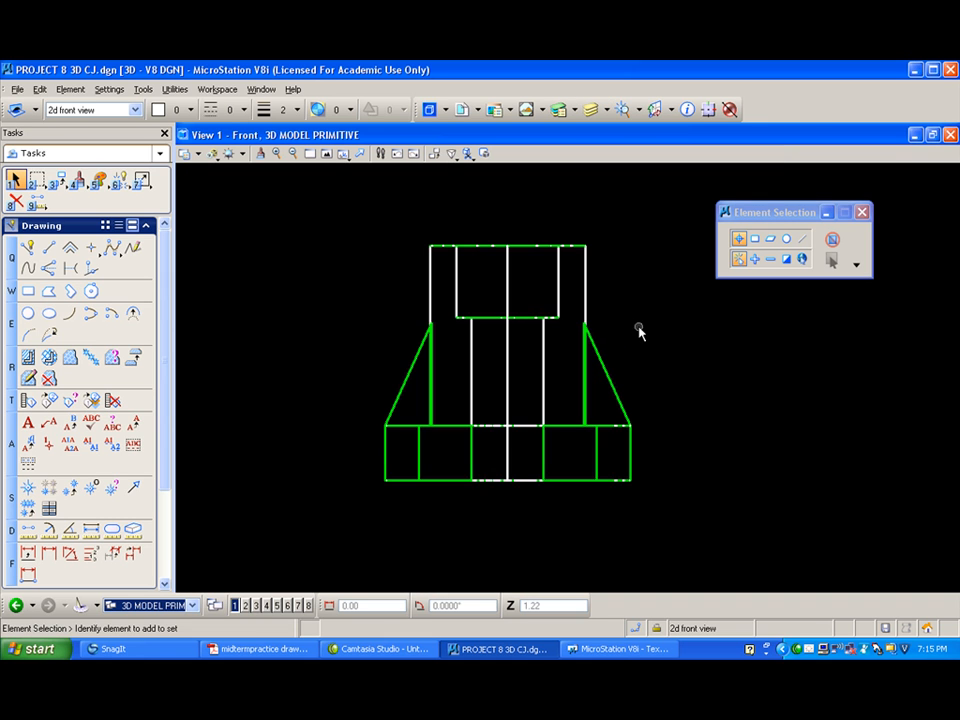
click(135, 110)
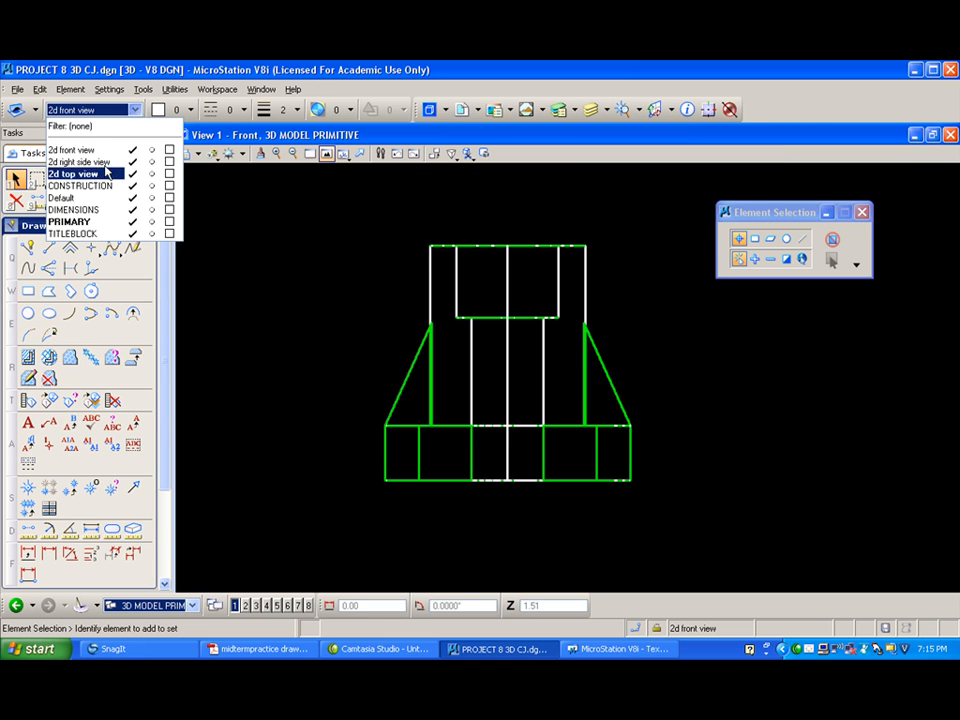
click(133, 174)
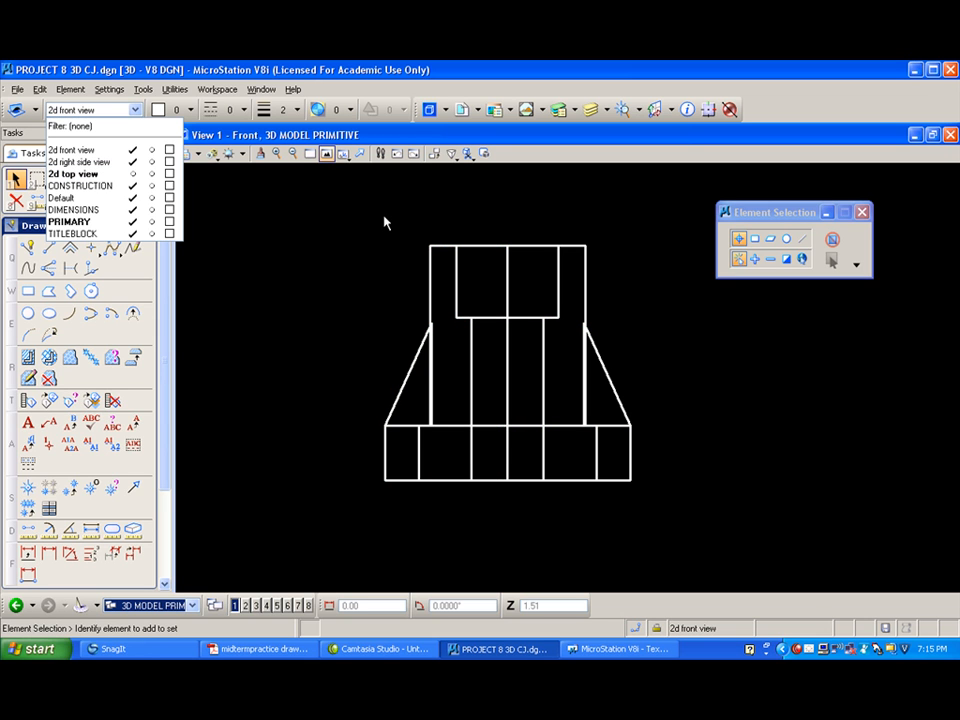
click(354, 220)
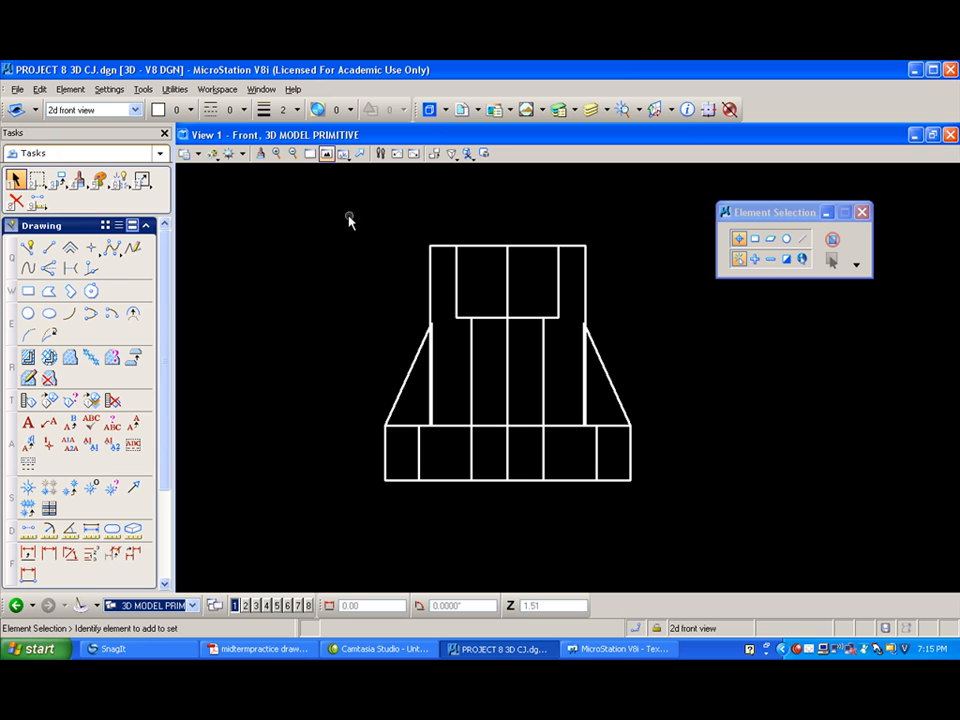
Export visible edges to the active file on level 2d front view, with visible edges green solid and hidden edges red in line style 2
click(15, 90)
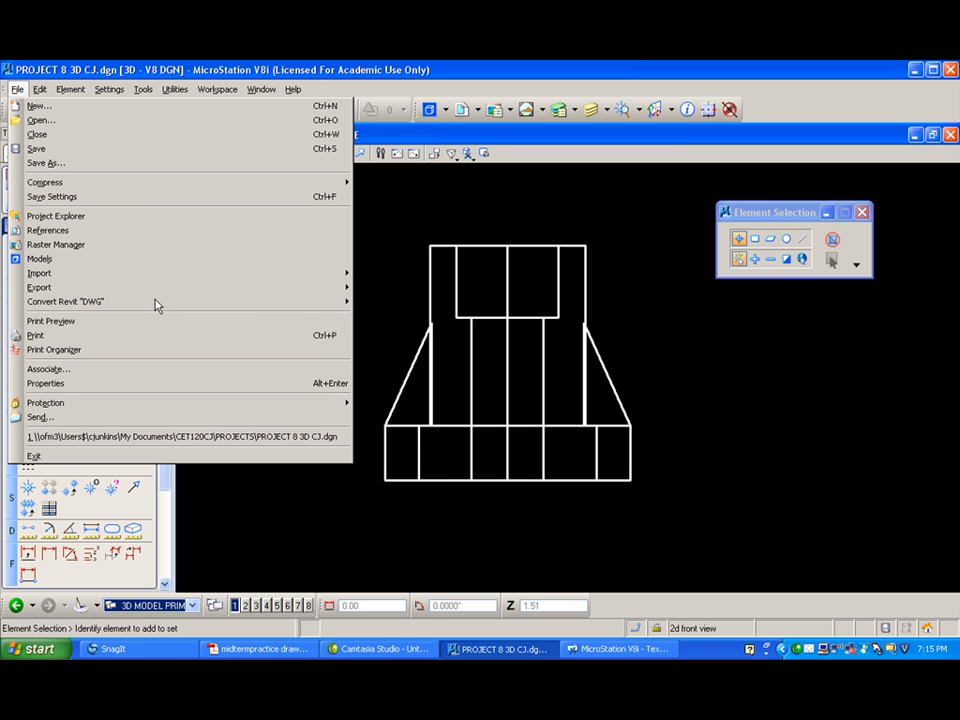
mouse_move(333, 289)
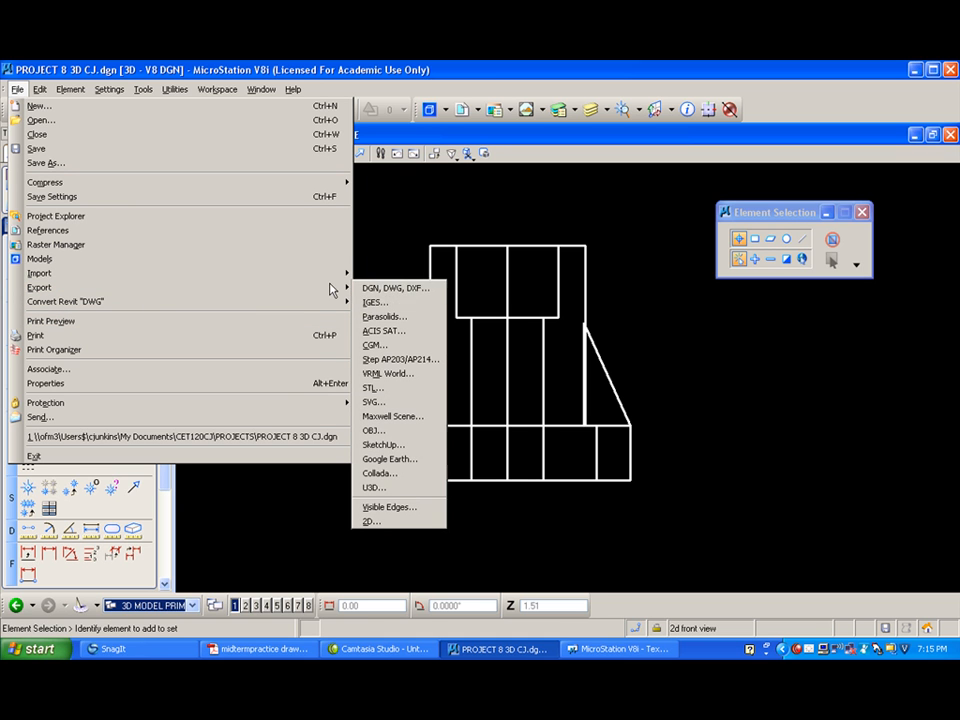
click(390, 507)
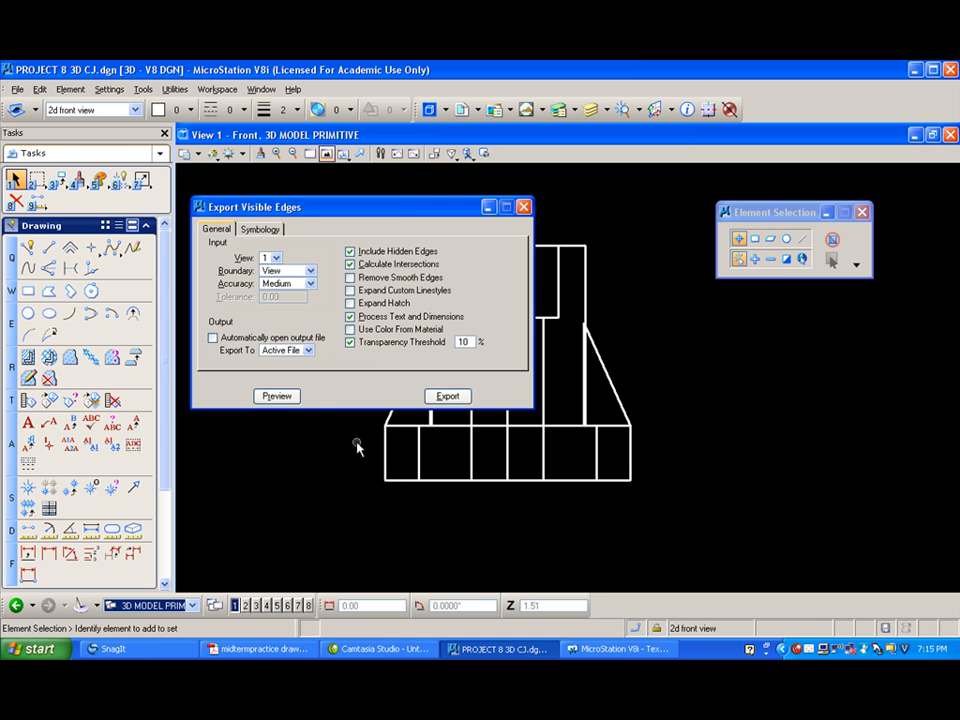
click(268, 232)
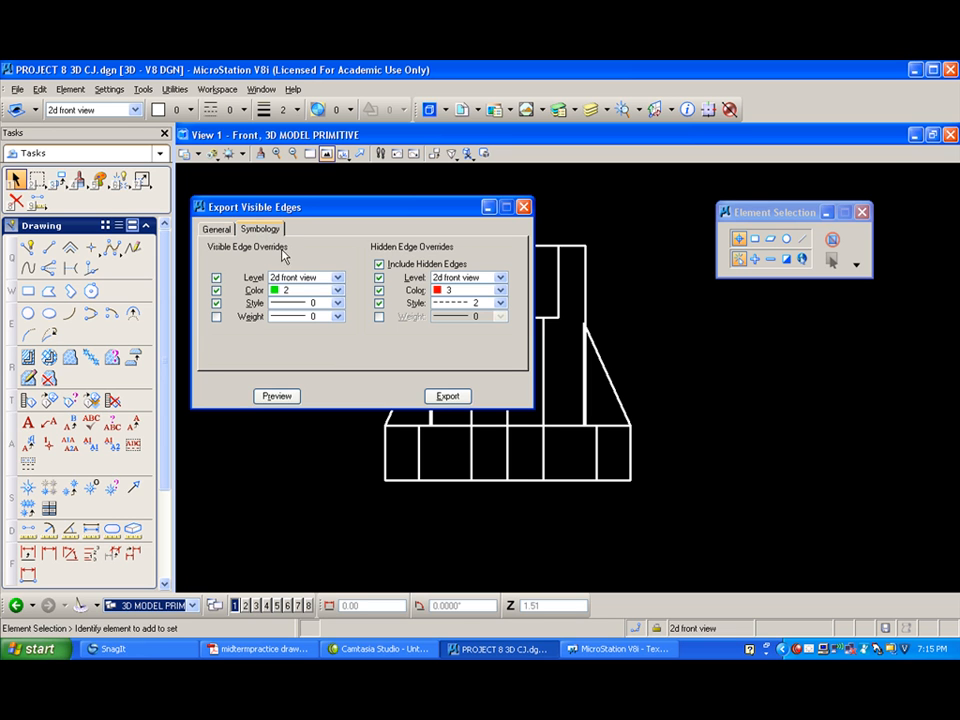
click(284, 399)
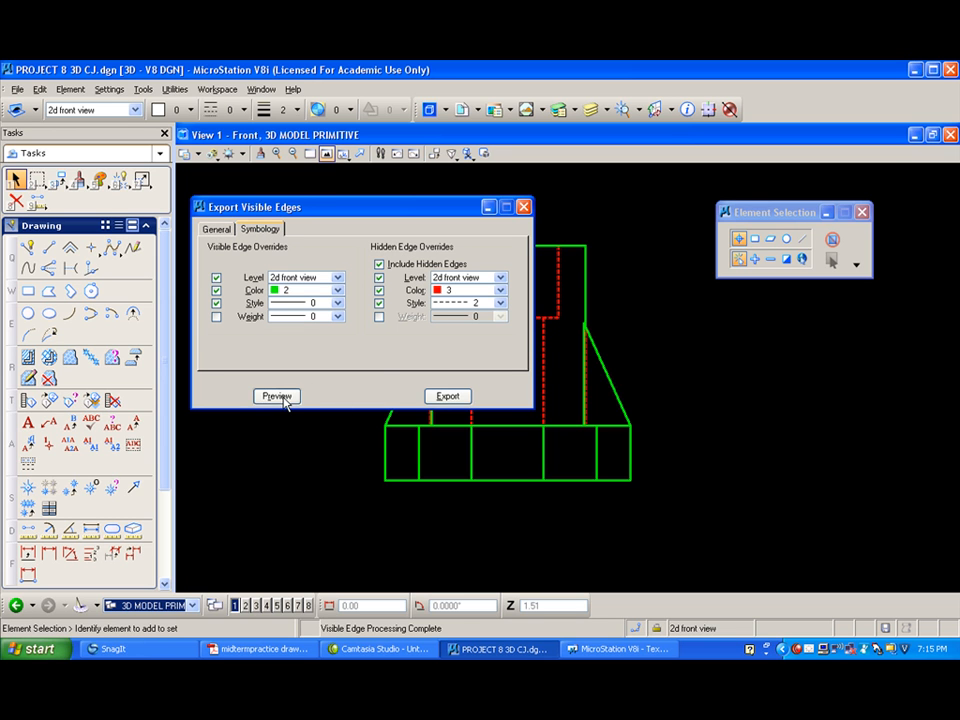
click(448, 397)
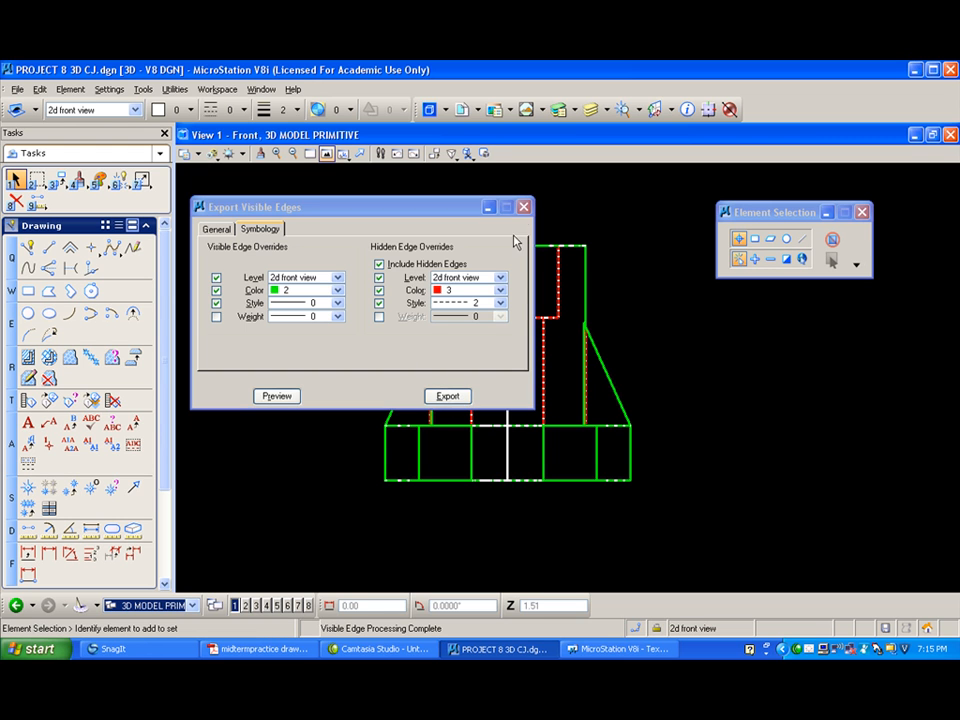
click(523, 207)
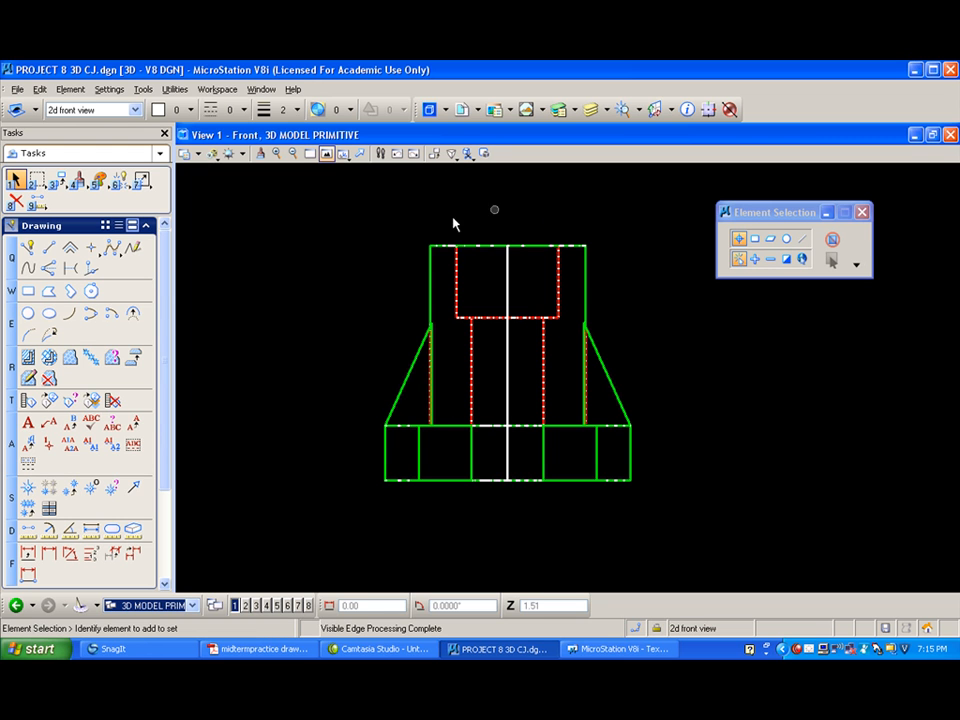
Go back to the 8.5X11 sheet and examine the visible and hidden lines of the front view
click(192, 612)
click(185, 588)
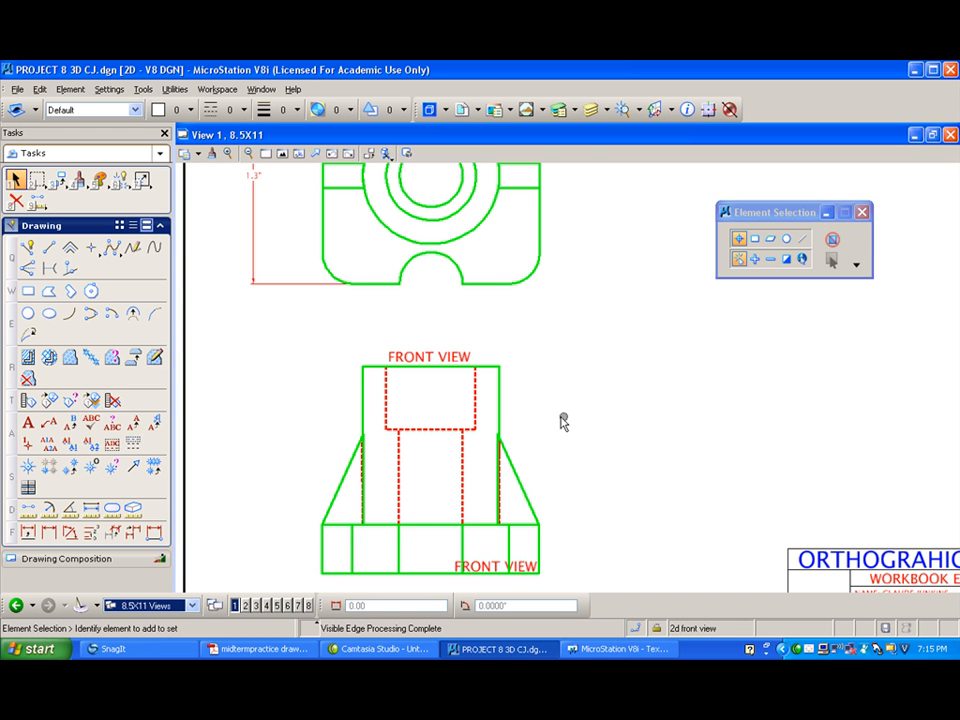
scroll(484, 522, down, 1)
scroll(478, 540, up, 4)
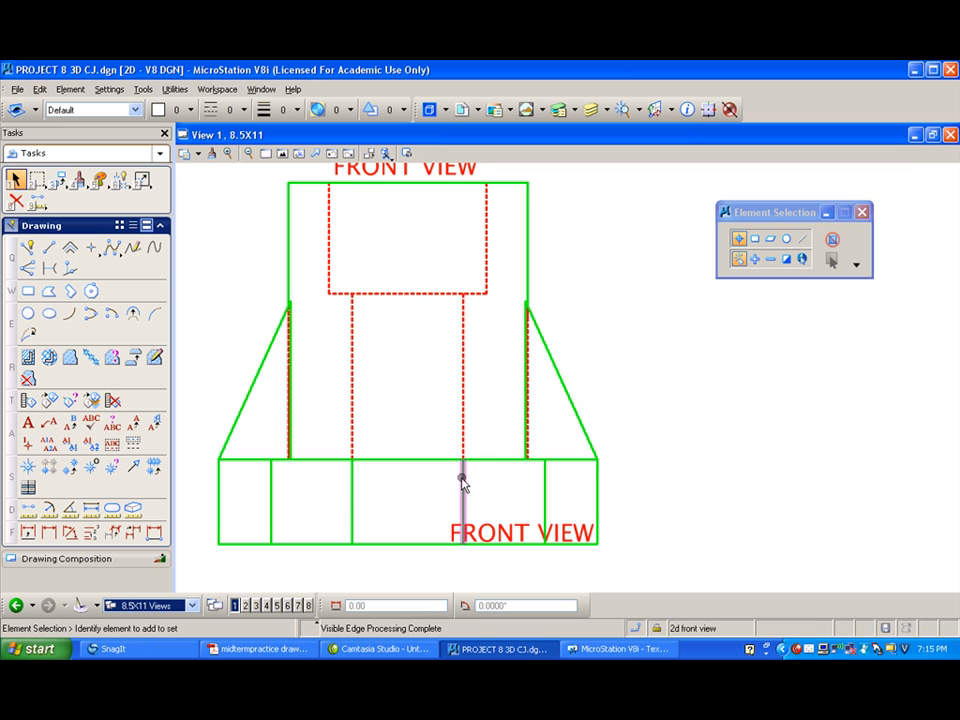
scroll(422, 490, down, 2)
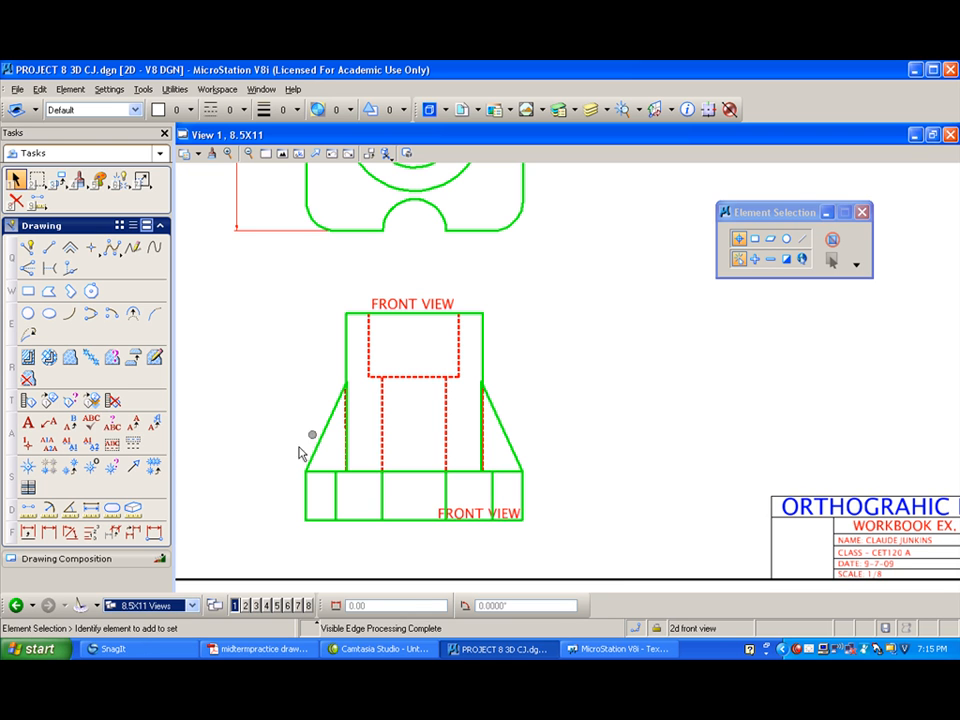
Return to the 3D MODEL PRIMITIVE views and display only the 2d front view level
click(192, 605)
click(185, 551)
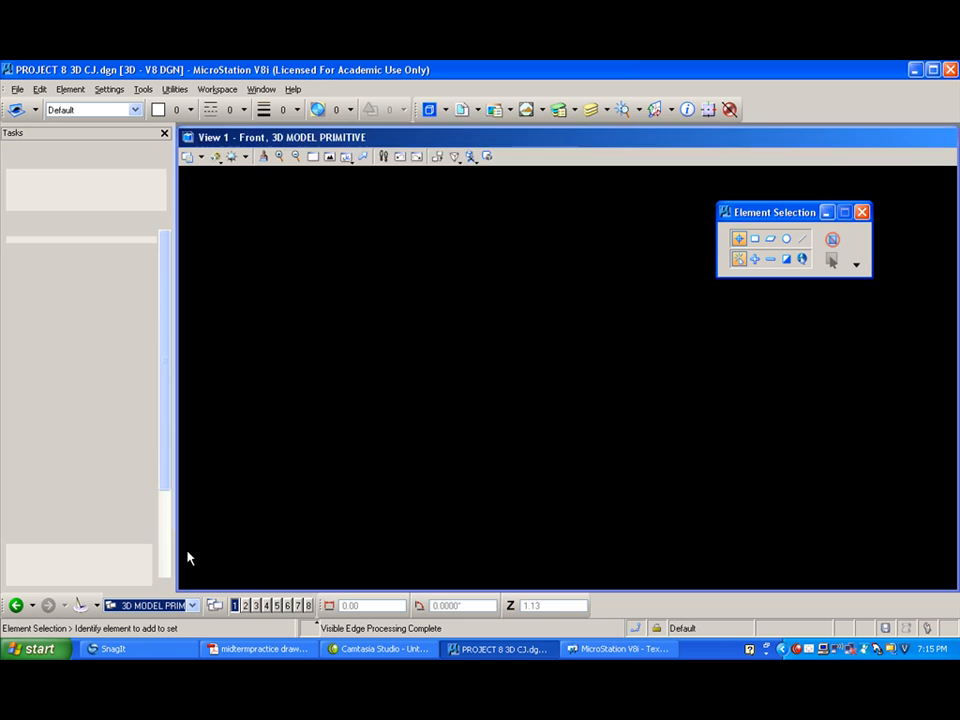
click(600, 110)
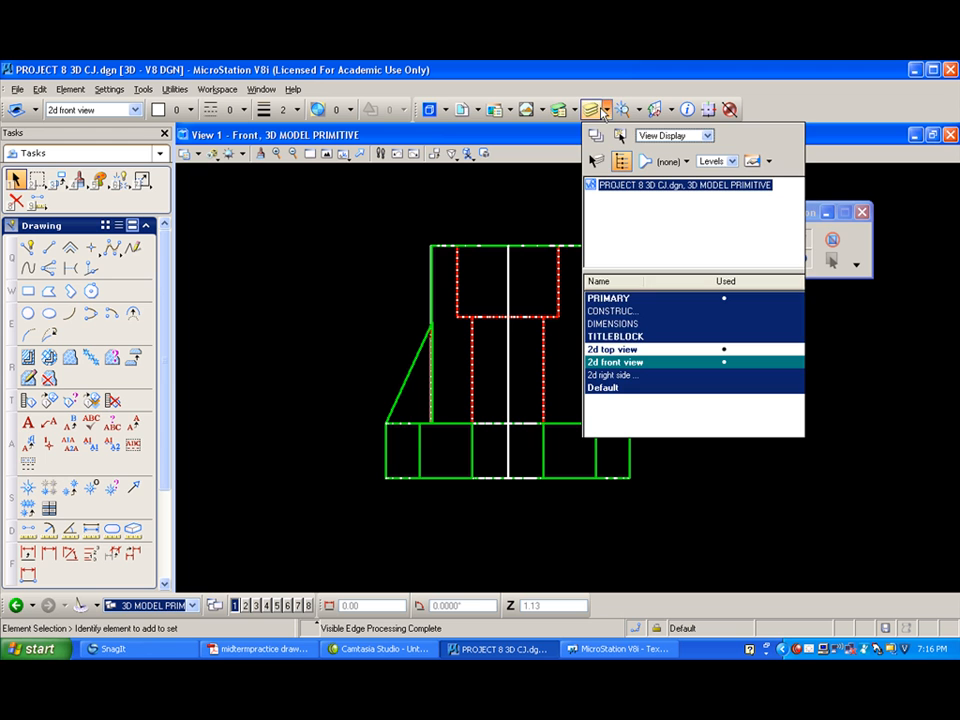
click(660, 362)
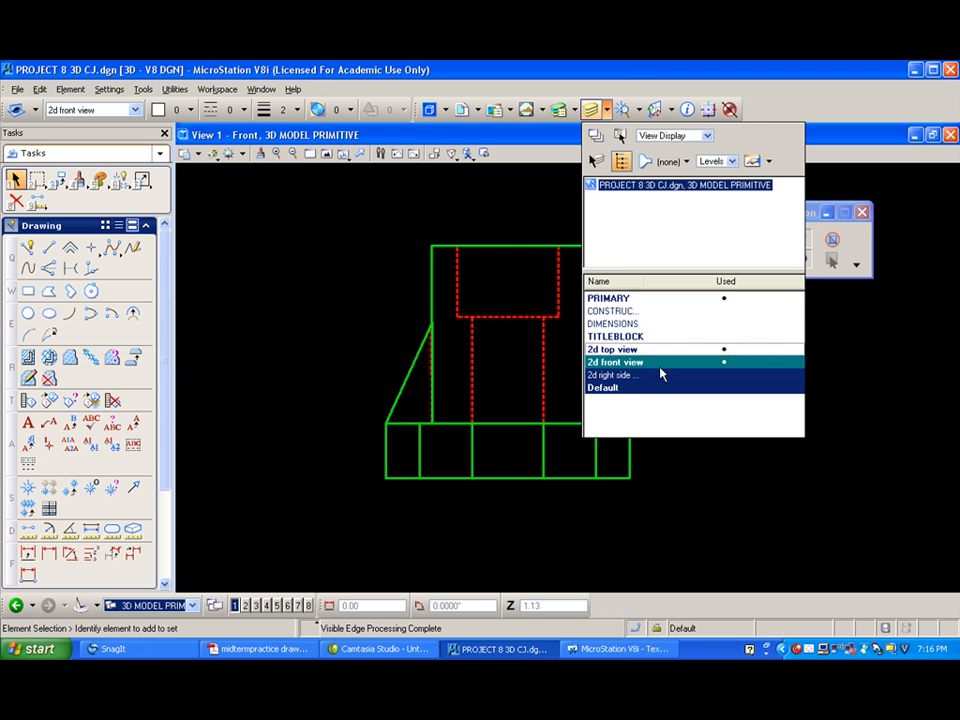
Change the two outer vertical lines inside the base to color 4 (yellow) and line style 3
click(101, 181)
click(716, 270)
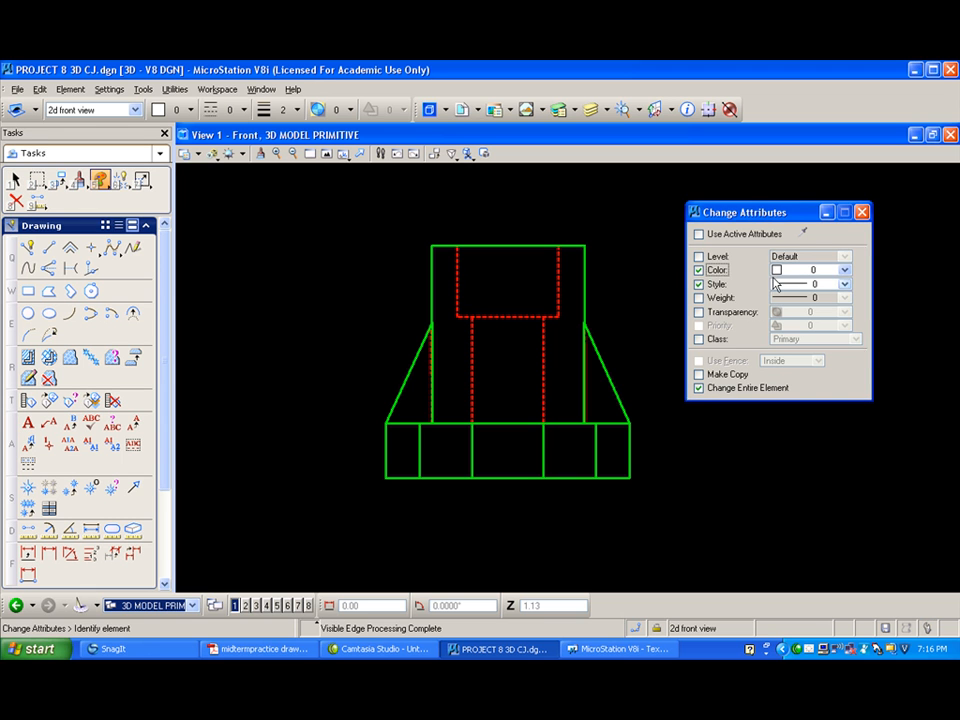
click(844, 270)
click(715, 332)
click(845, 284)
click(806, 353)
click(420, 454)
click(596, 452)
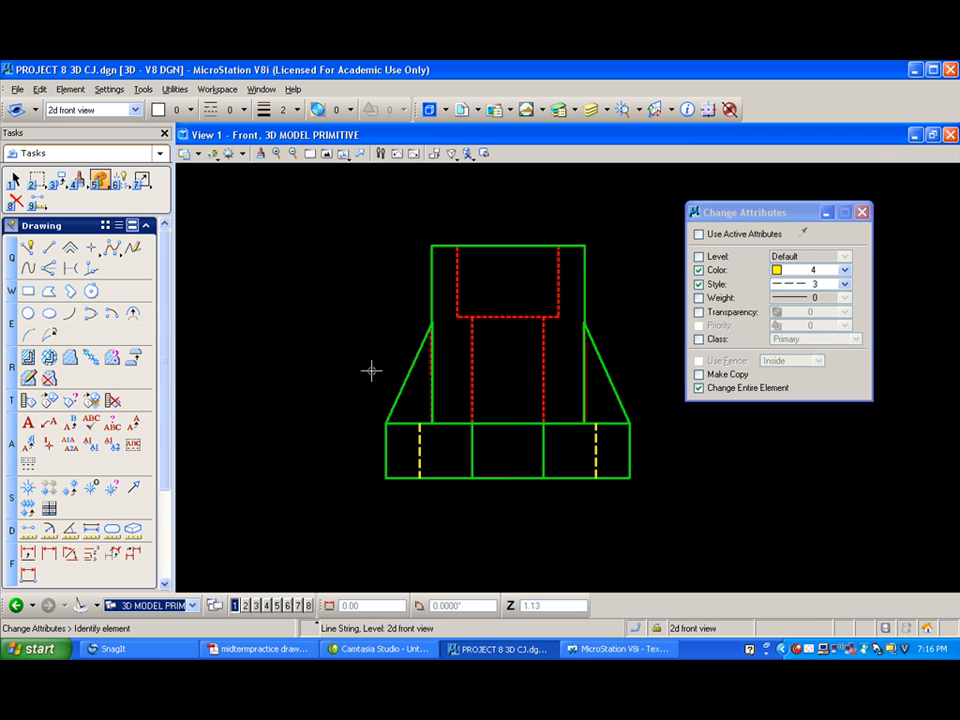
On the 8.5X11 sheet, move the FRONT VIEW label overlapping the base to a centered position below the front view
click(193, 606)
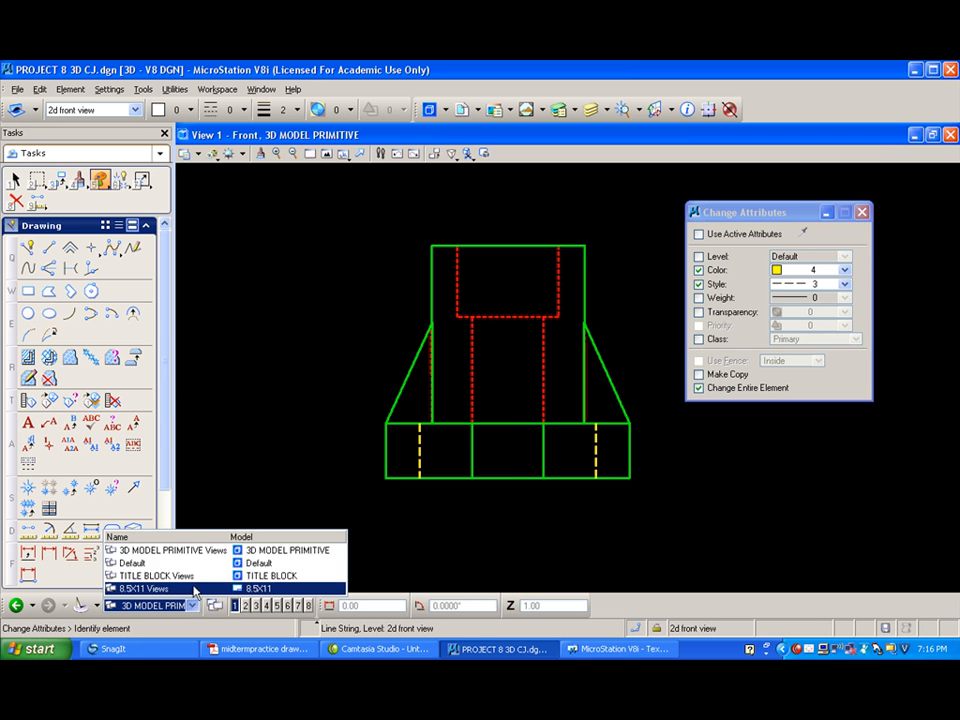
click(150, 588)
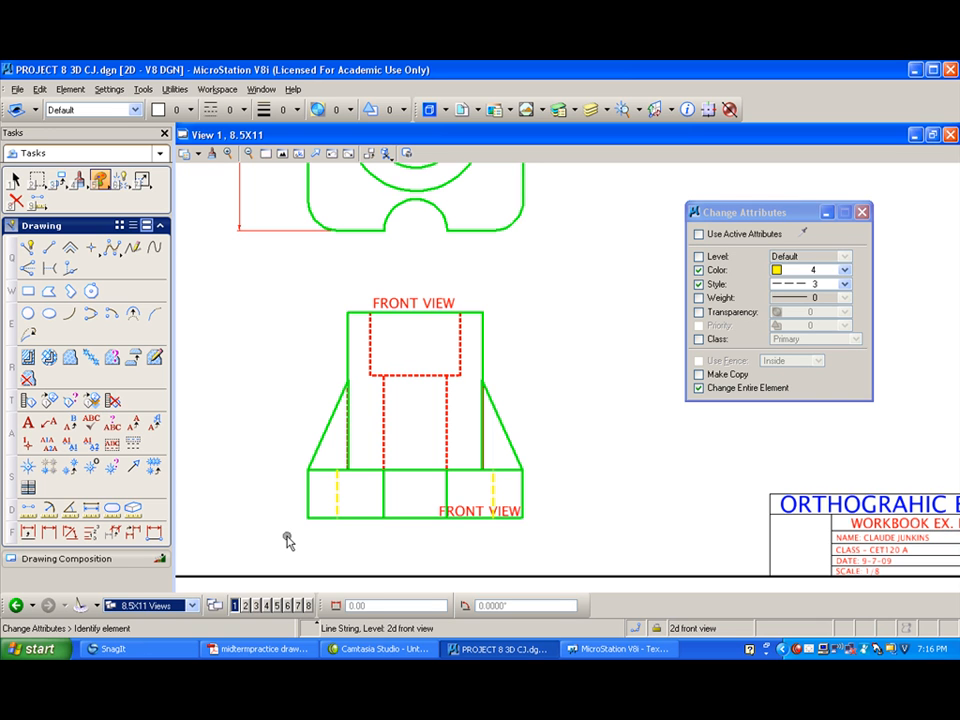
click(57, 180)
click(105, 212)
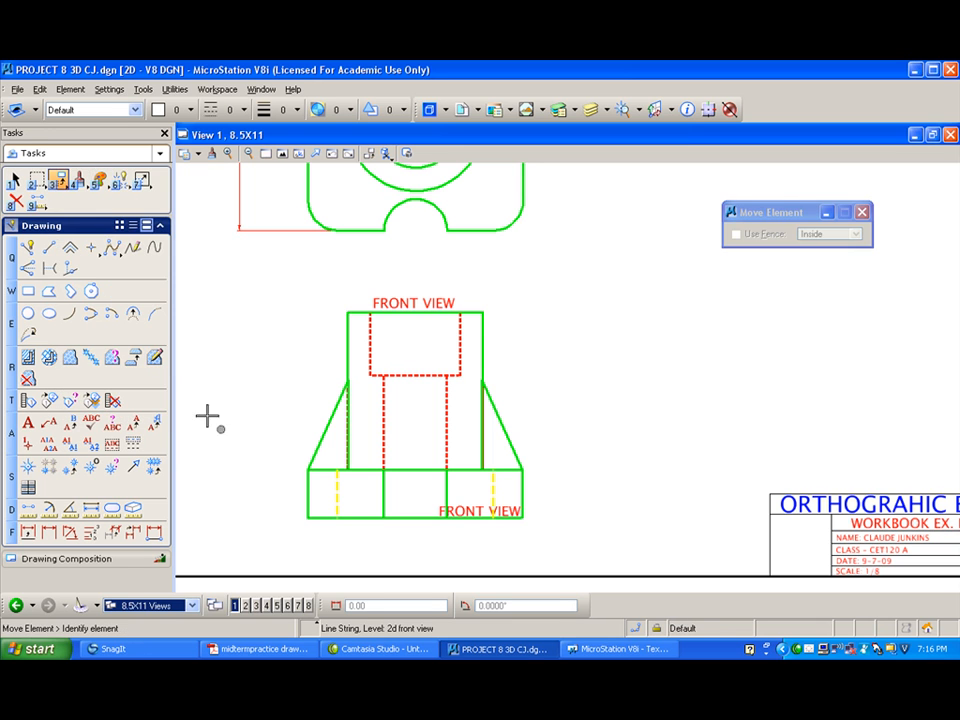
click(479, 511)
click(414, 550)
scroll(566, 443, down, 2)
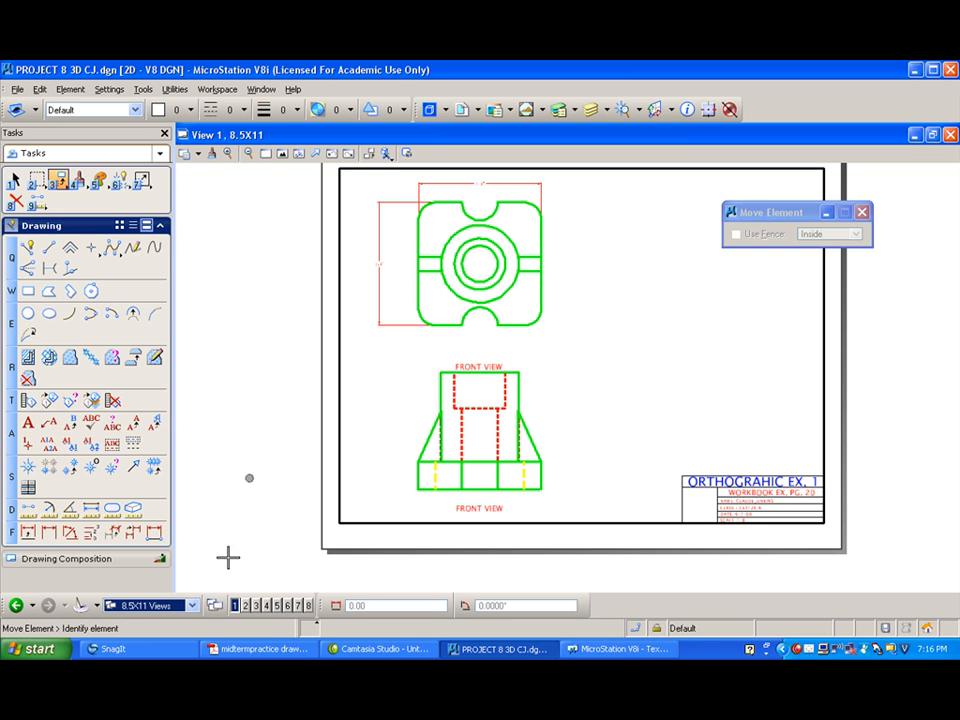
Return to the 3D MODEL PRIMITIVE views and review the general and symbology settings for exporting visible edges, without exporting
click(191, 605)
click(155, 549)
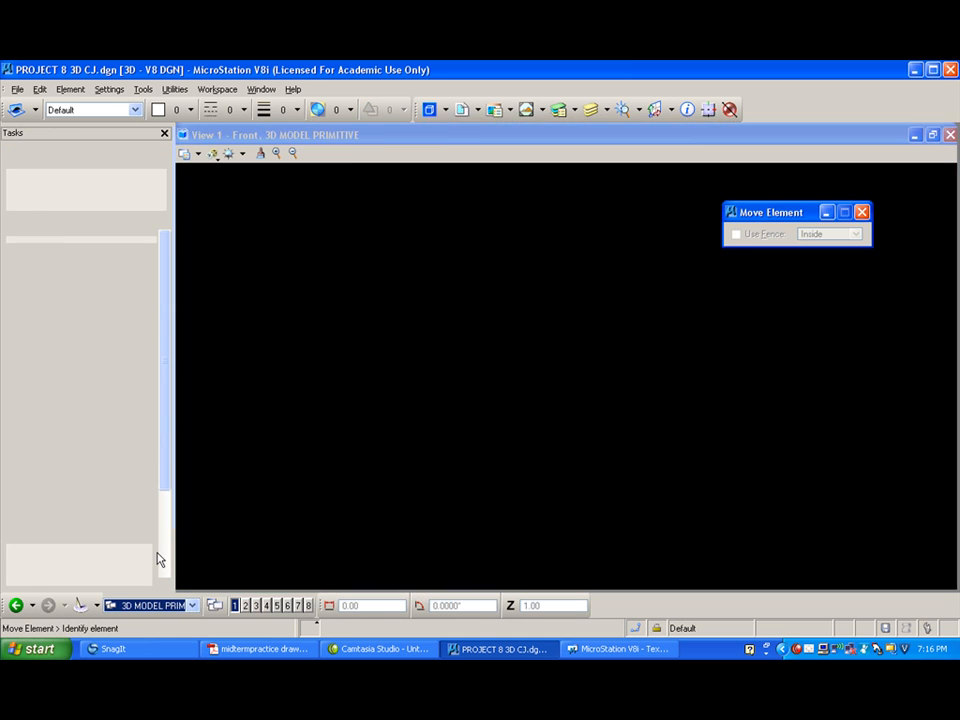
click(17, 89)
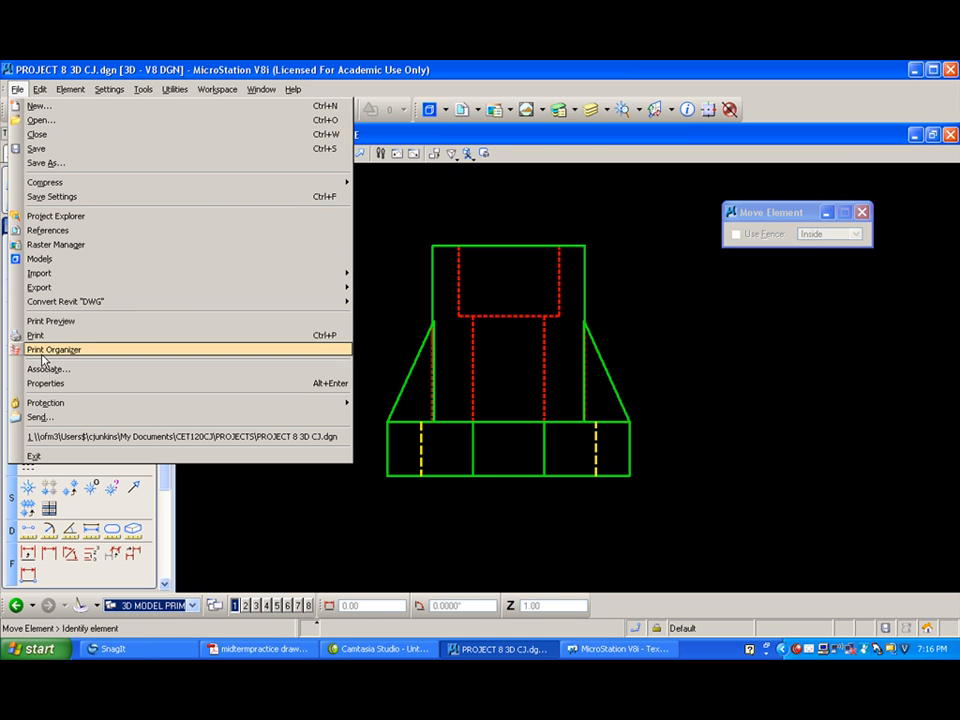
mouse_move(44, 289)
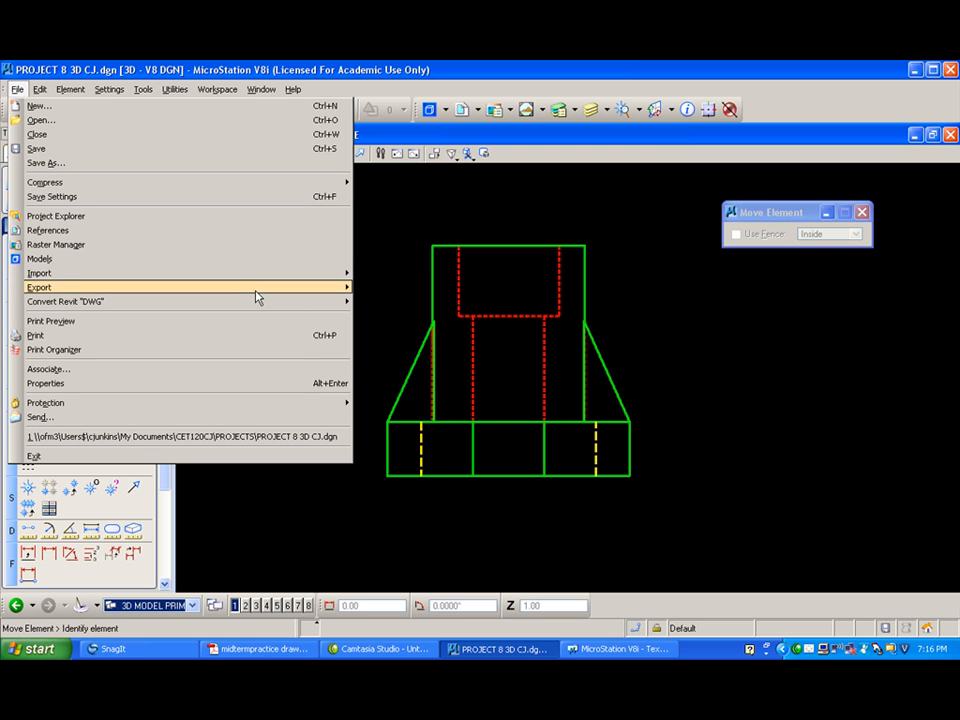
mouse_move(345, 288)
click(386, 507)
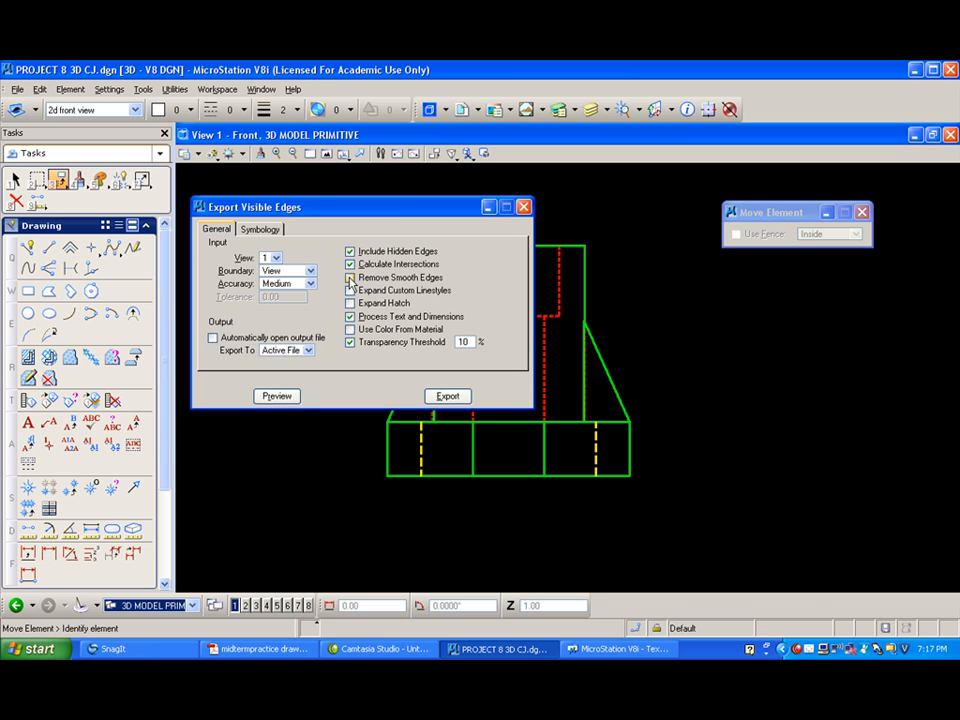
click(264, 230)
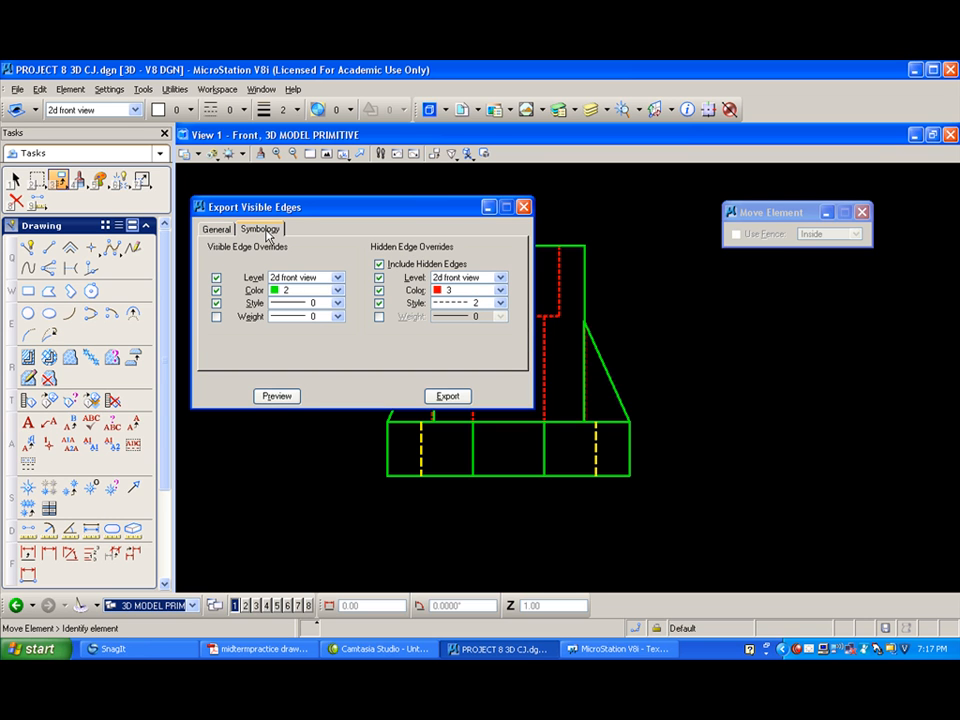
click(214, 229)
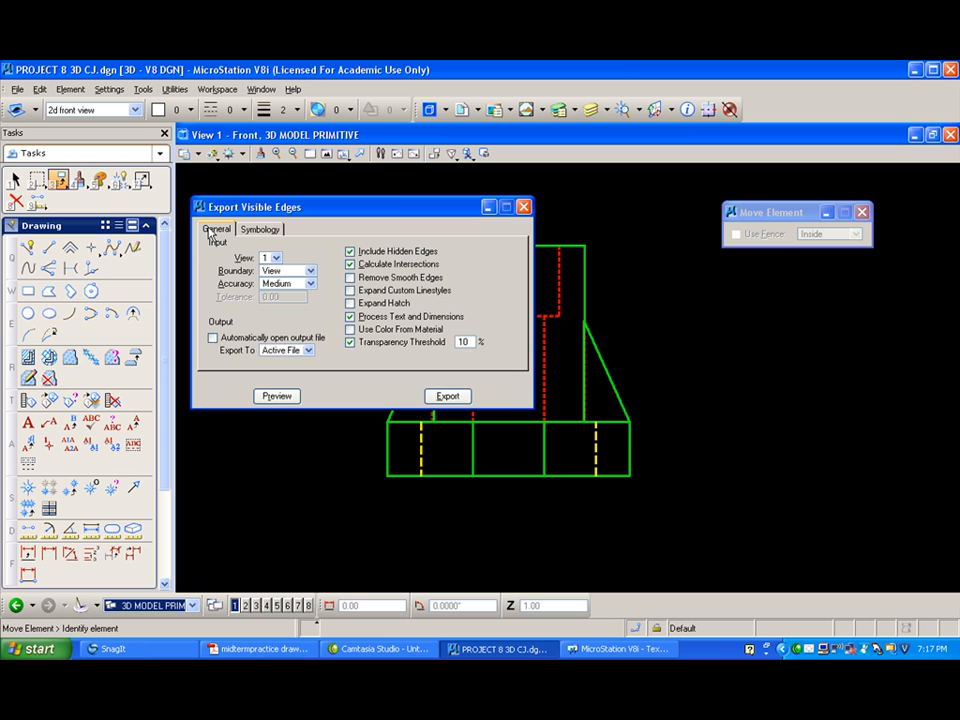
click(522, 206)
Rotate the view to Top, make 2d top view the active level, and hide the 2d front view level
click(343, 156)
click(386, 189)
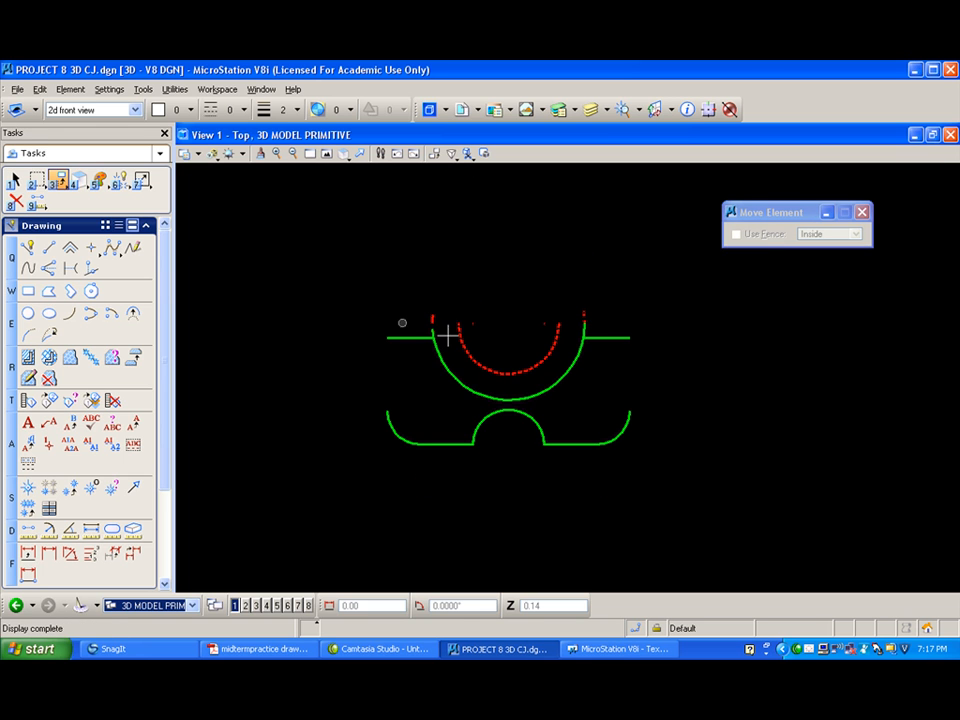
click(134, 110)
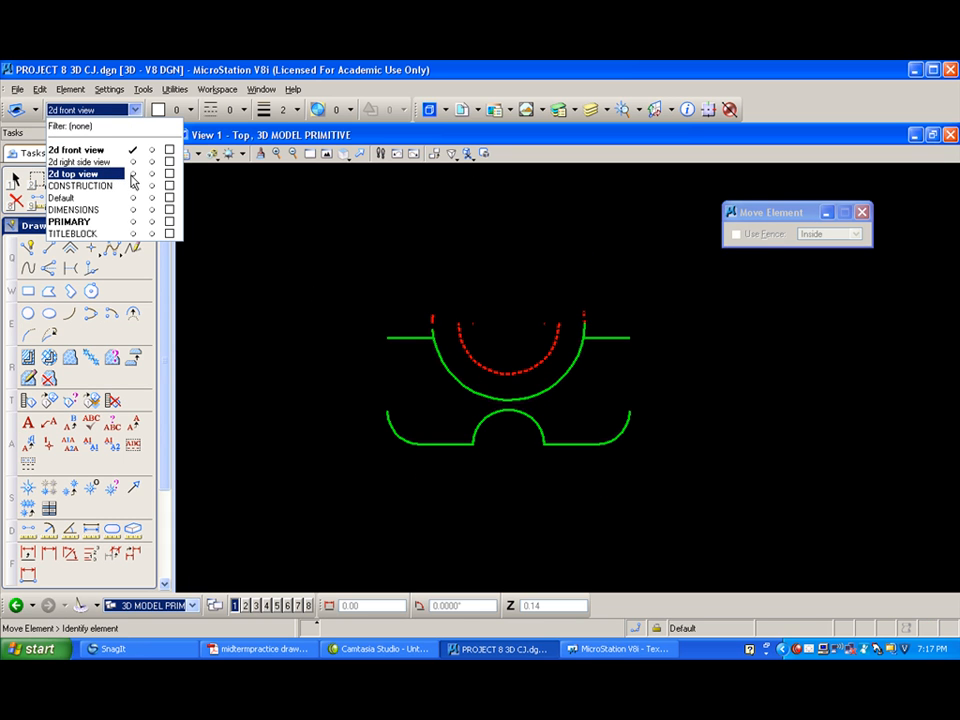
click(133, 174)
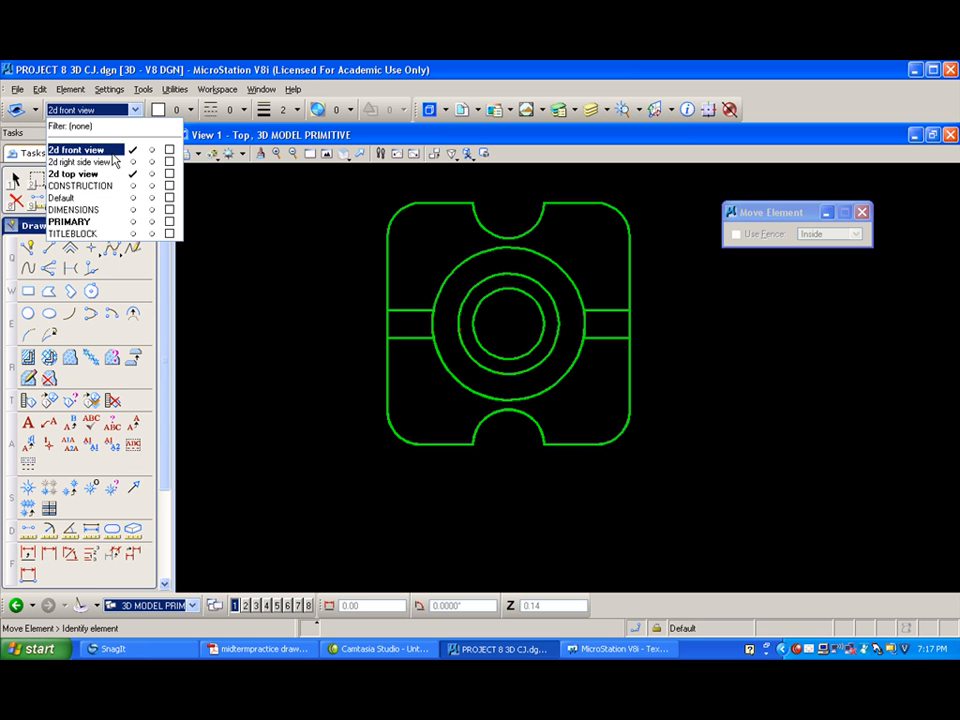
click(129, 175)
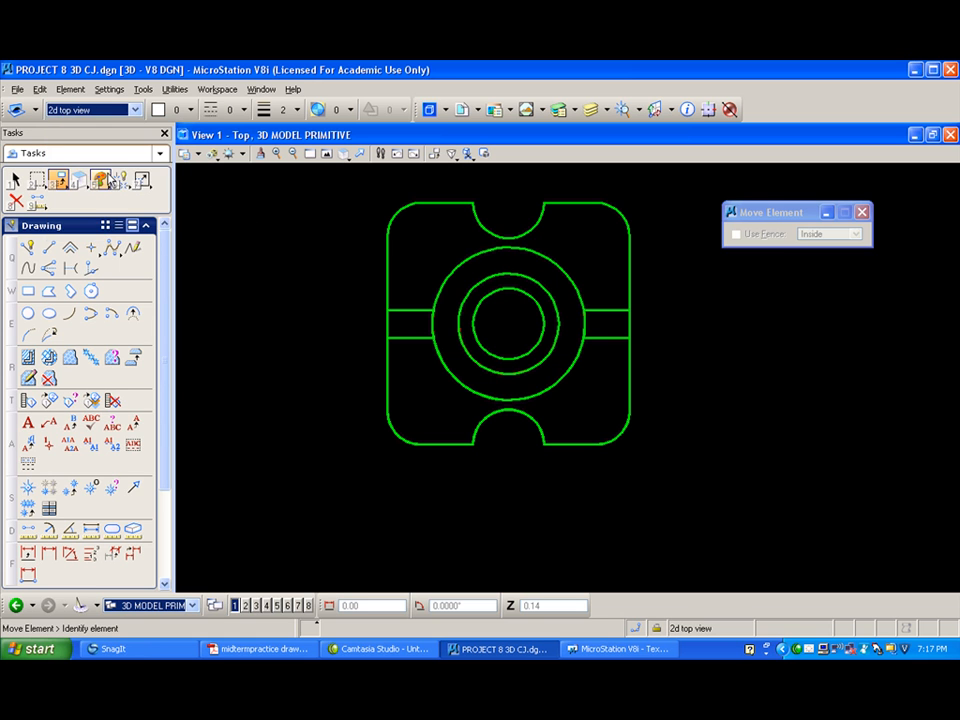
click(135, 110)
click(133, 151)
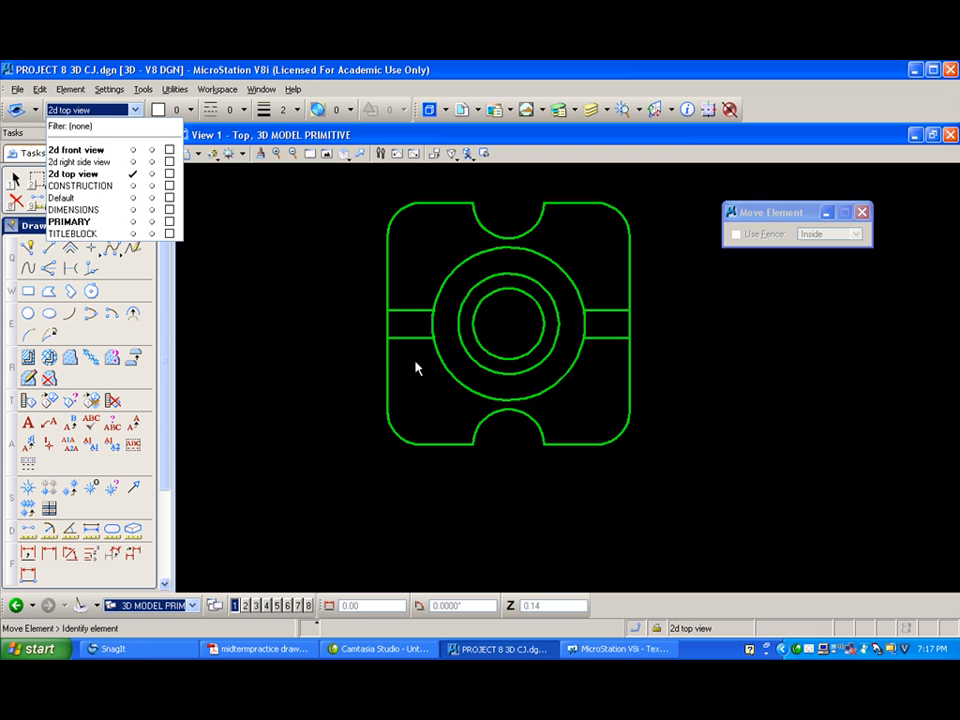
Examine the outer boss circle of the 2D top view up close to check how smooth its edge is
click(28, 247)
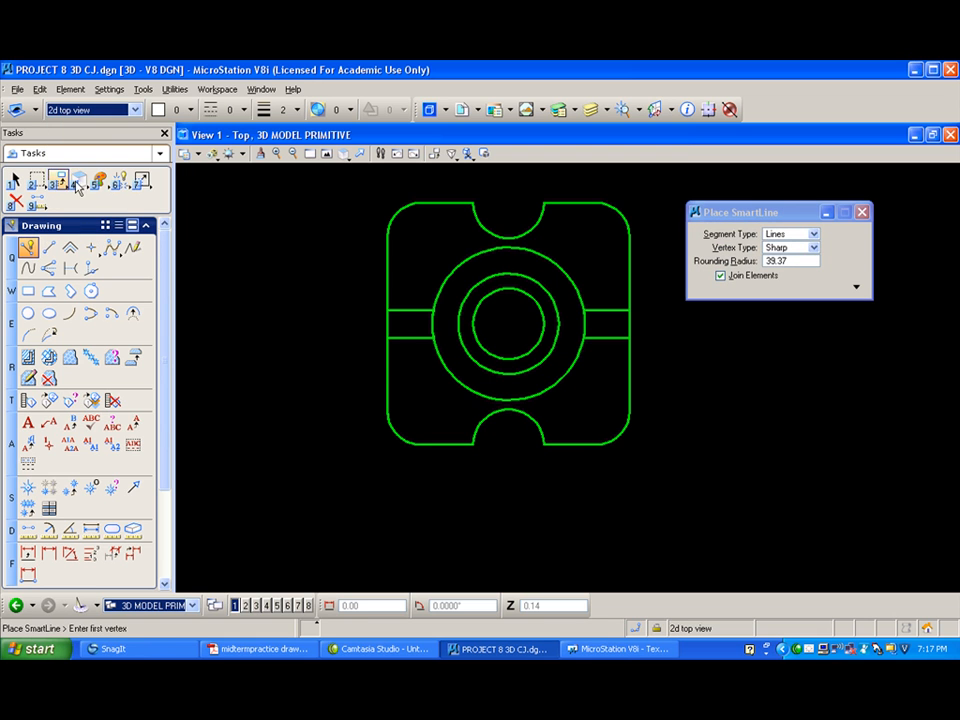
click(14, 179)
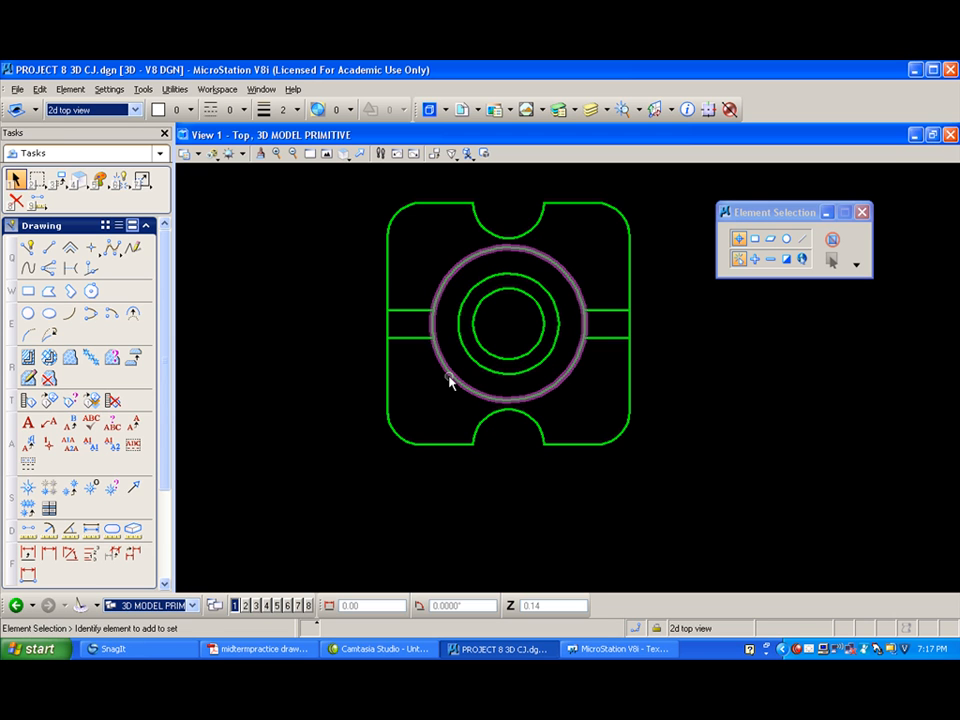
scroll(450, 377, up, 5)
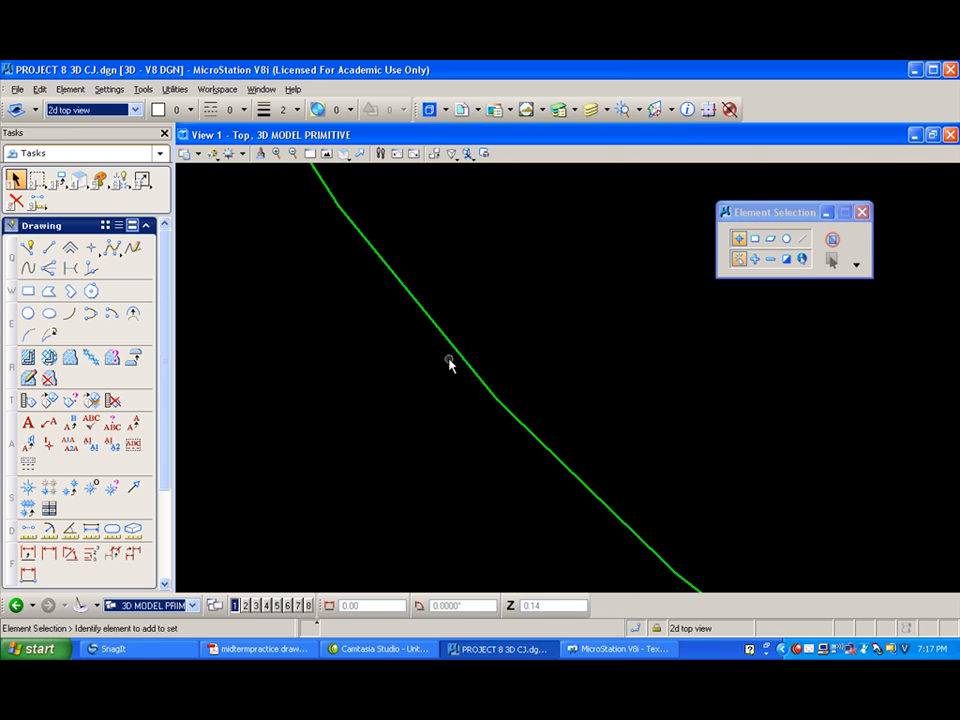
scroll(449, 362, down, 6)
scroll(450, 362, up, 3)
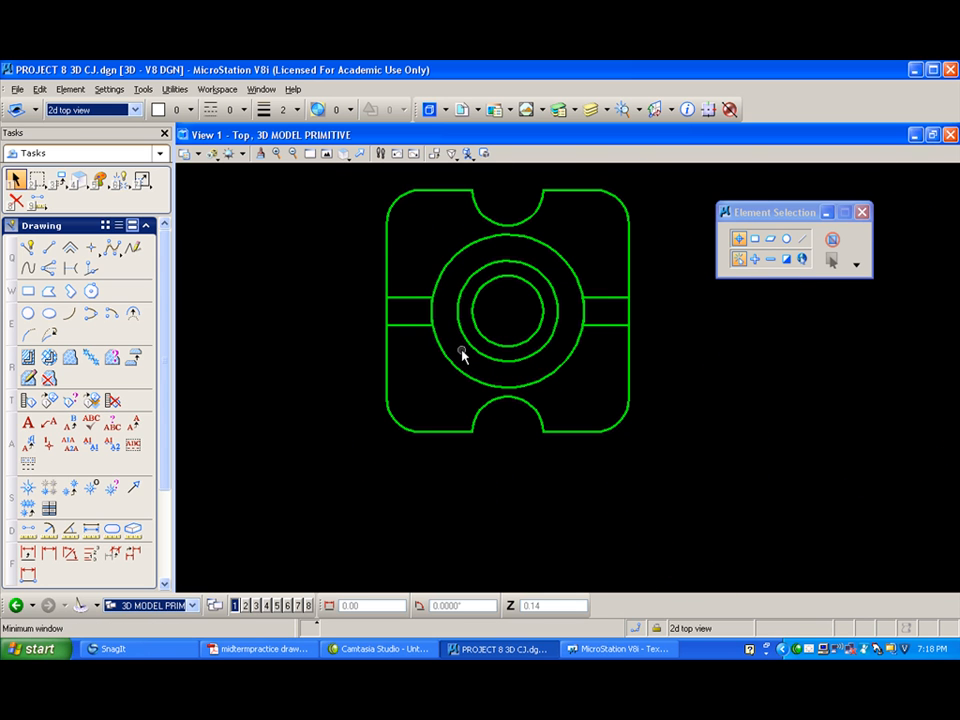